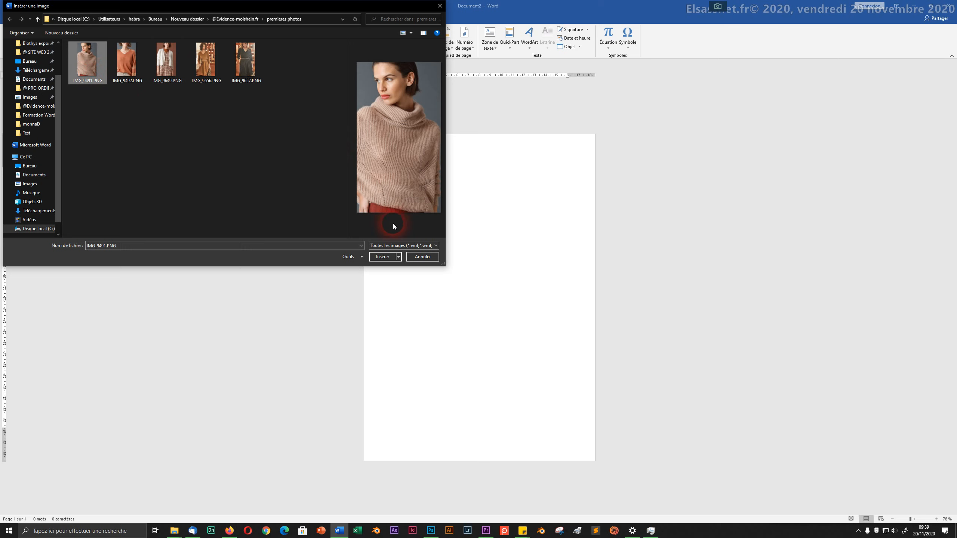
Insert the picture IMG_9491.PNG into the blank document.
{"action": "left_click", "coordinate": [379, 258]}
{"action": "left_click_drag", "start_coordinate": [427, 268], "coordinate": [491, 295]}
{"action": "left_click_drag", "start_coordinate": [468, 241], "coordinate": [534, 319]}
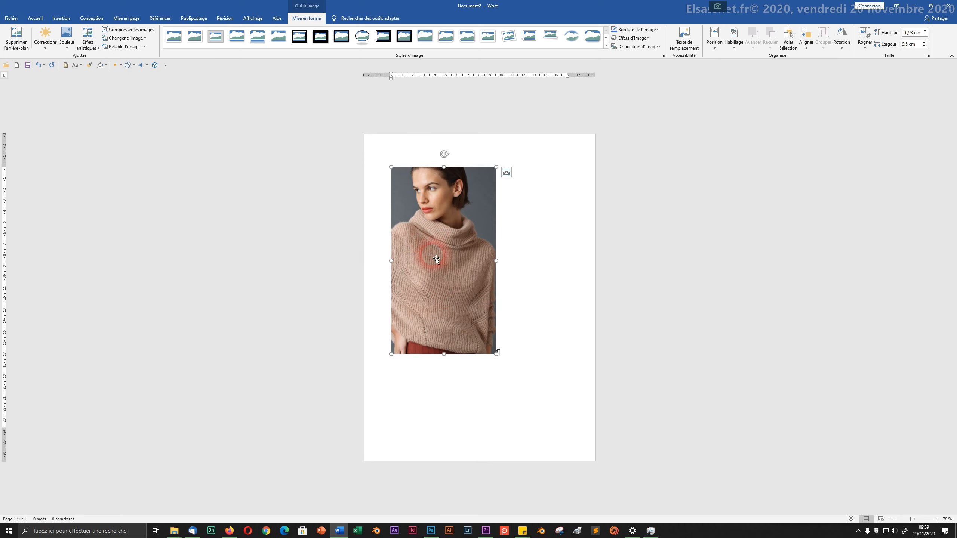
Deselect and reselect the inserted image to examine when its picture formatting tools are offered.
{"action": "left_click", "coordinate": [558, 306]}
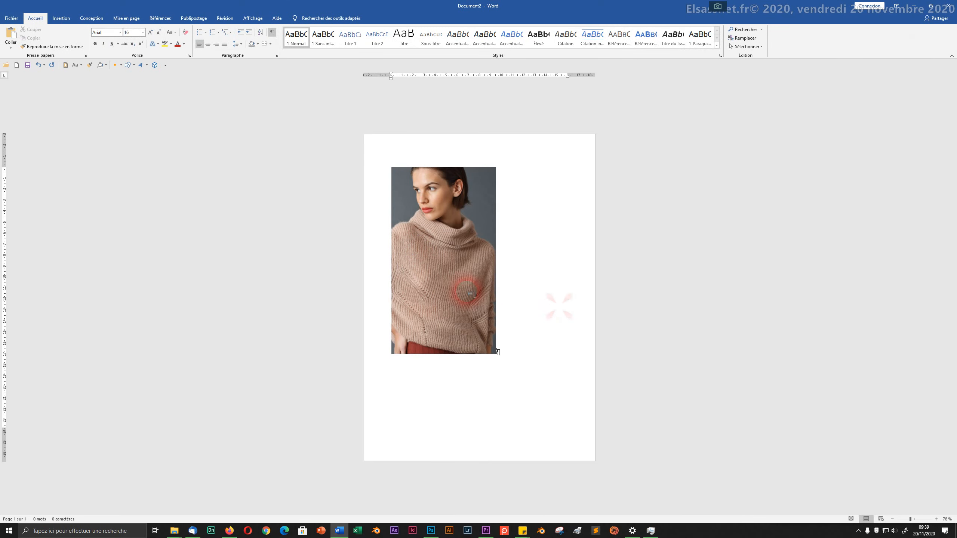
{"action": "left_click", "coordinate": [418, 263]}
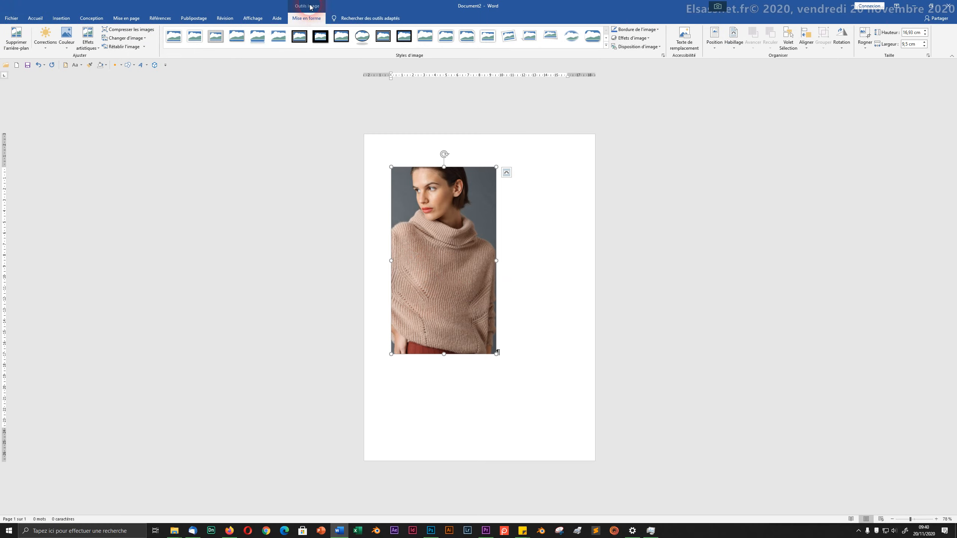
{"action": "left_click", "coordinate": [305, 16]}
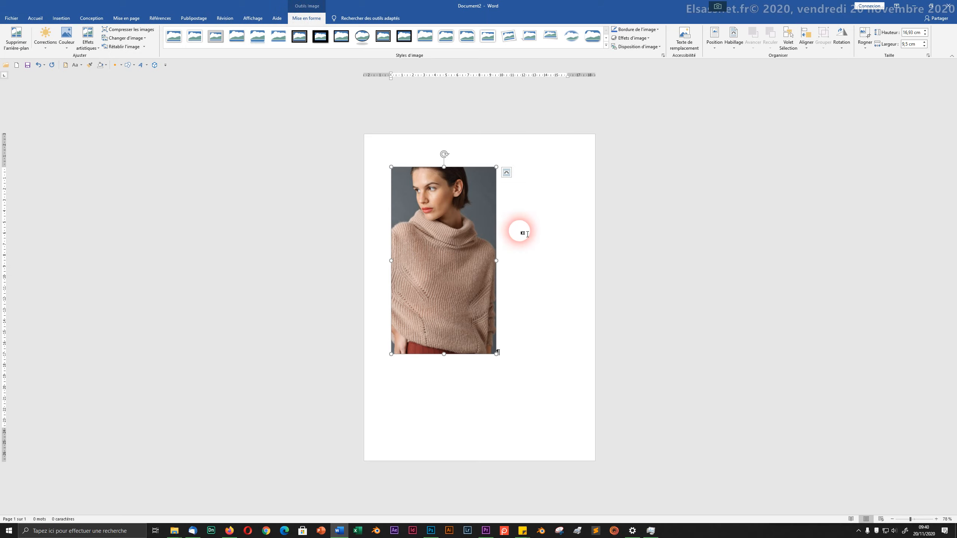
{"action": "left_click", "coordinate": [540, 237]}
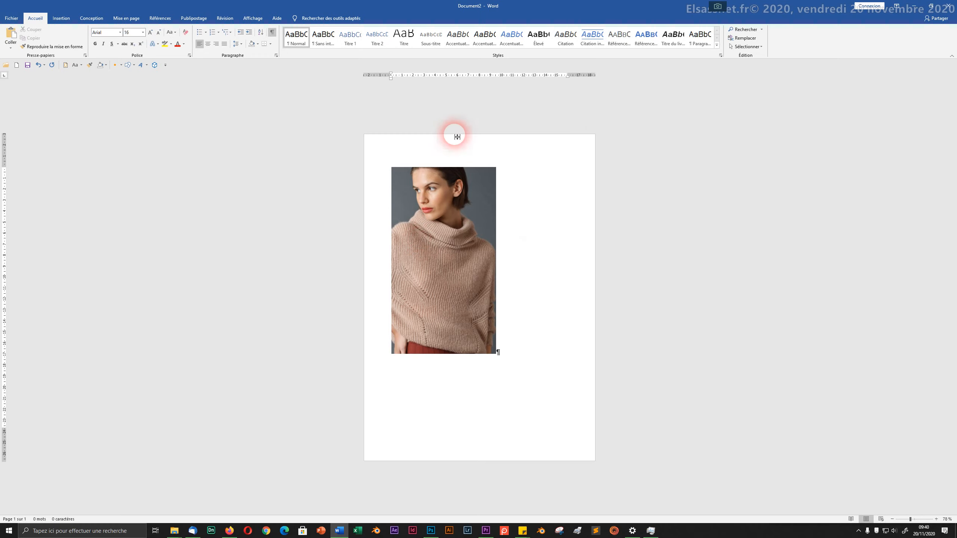
{"action": "left_click", "coordinate": [424, 267]}
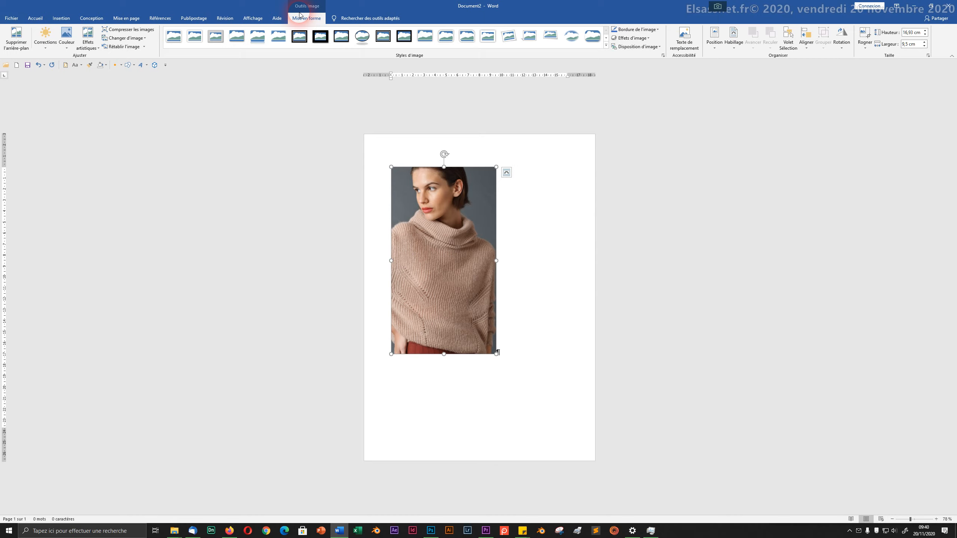
{"action": "left_click", "coordinate": [394, 245]}
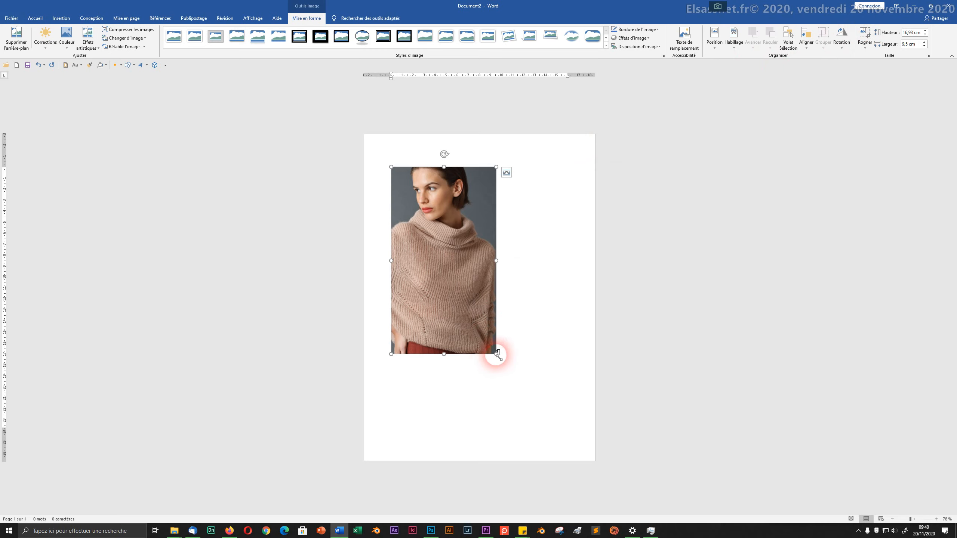
Resize the image proportionally from its corners to about 18.66 cm high and 10.47 cm wide.
{"action": "left_click_drag", "start_coordinate": [496, 354], "coordinate": [536, 423]}
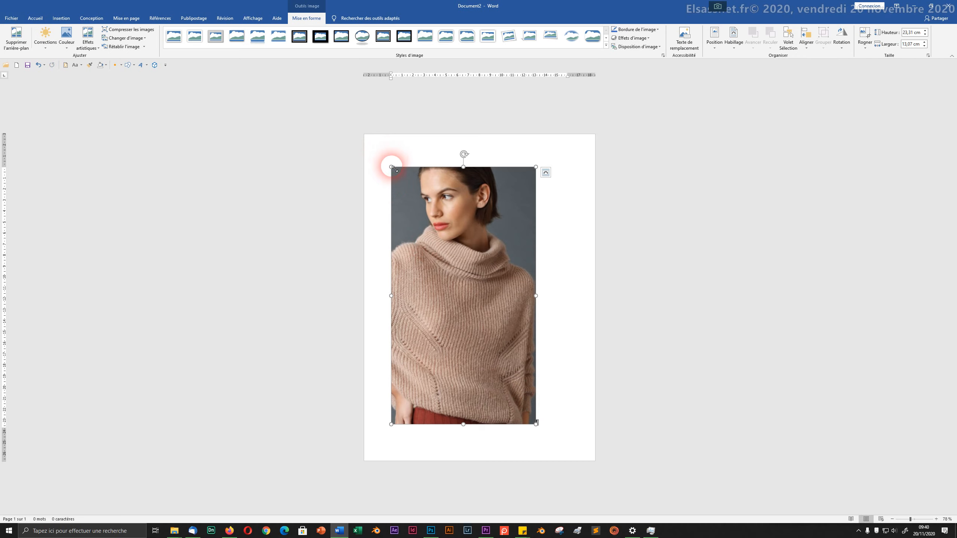
{"action": "left_click_drag", "start_coordinate": [391, 167], "coordinate": [429, 222]}
Try squeezing the image's width and height separately to about 4.67 cm by 11.56 cm, and undo both distortions.
{"action": "left_click_drag", "start_coordinate": [508, 271], "coordinate": [443, 270]}
{"action": "left_click_drag", "start_coordinate": [417, 370], "coordinate": [413, 300]}
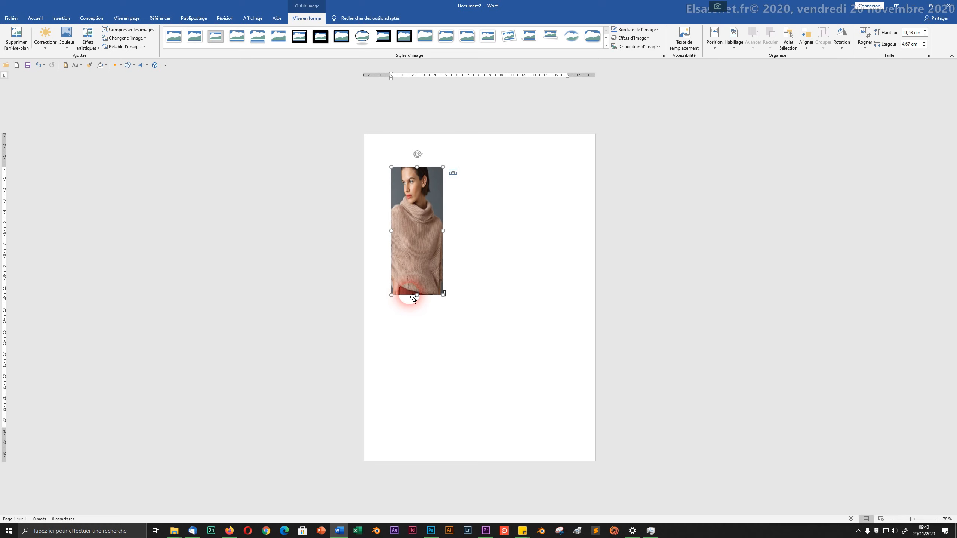
{"action": "key", "text": "ctrl+z"}
{"action": "key", "text": "ctrl+z"}
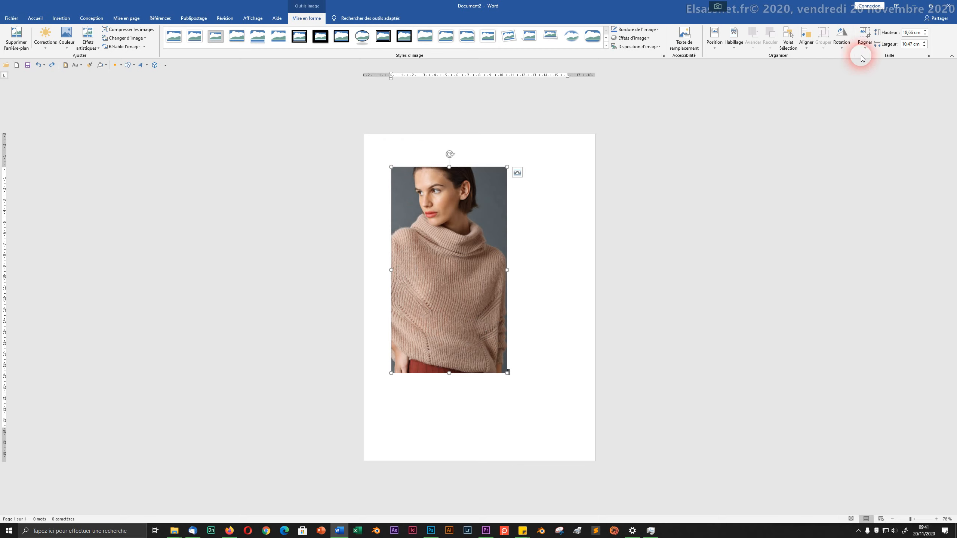
Crop the image to the head, about 6.03 cm high, and enlarge it proportionally to about 6.73 by 11.65 cm.
{"action": "left_click", "coordinate": [865, 36]}
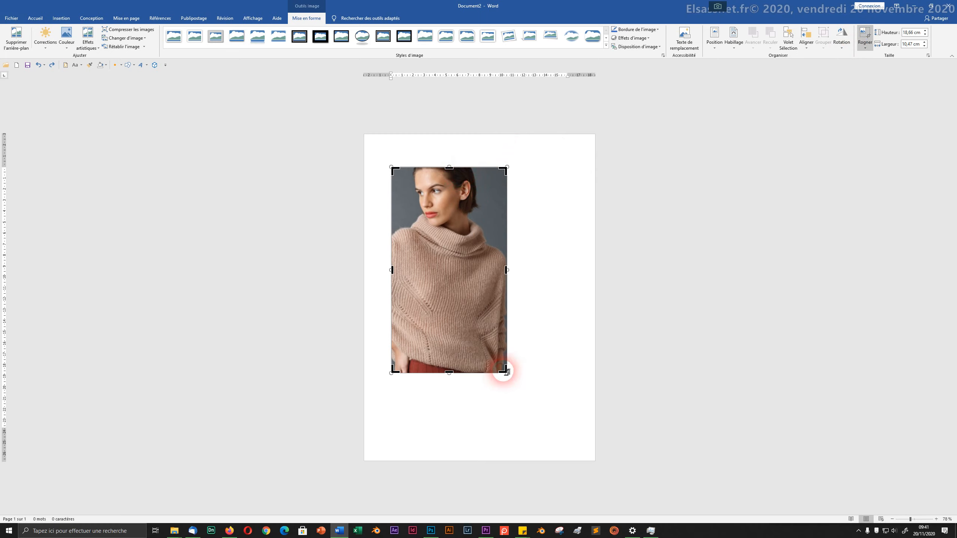
{"action": "left_click_drag", "start_coordinate": [508, 373], "coordinate": [515, 235]}
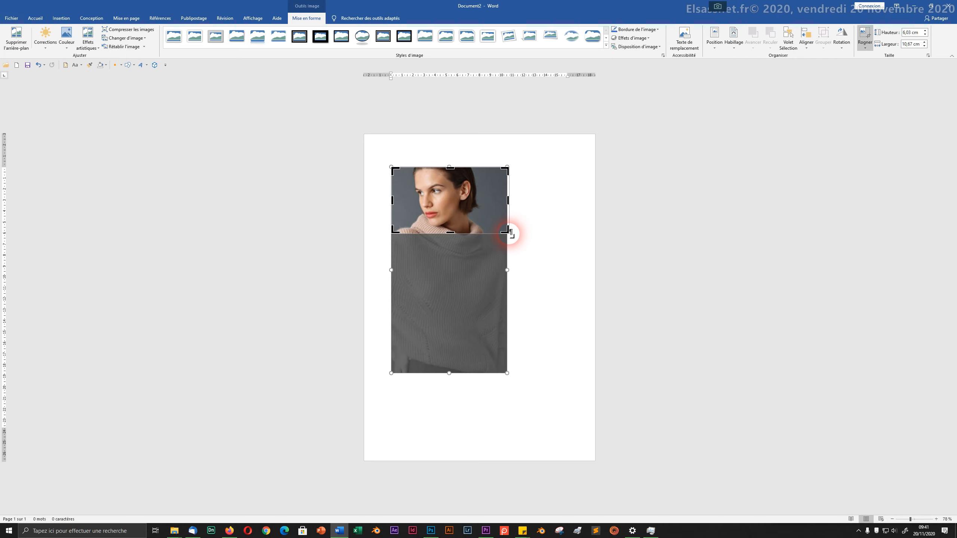
{"action": "left_click", "coordinate": [511, 206]}
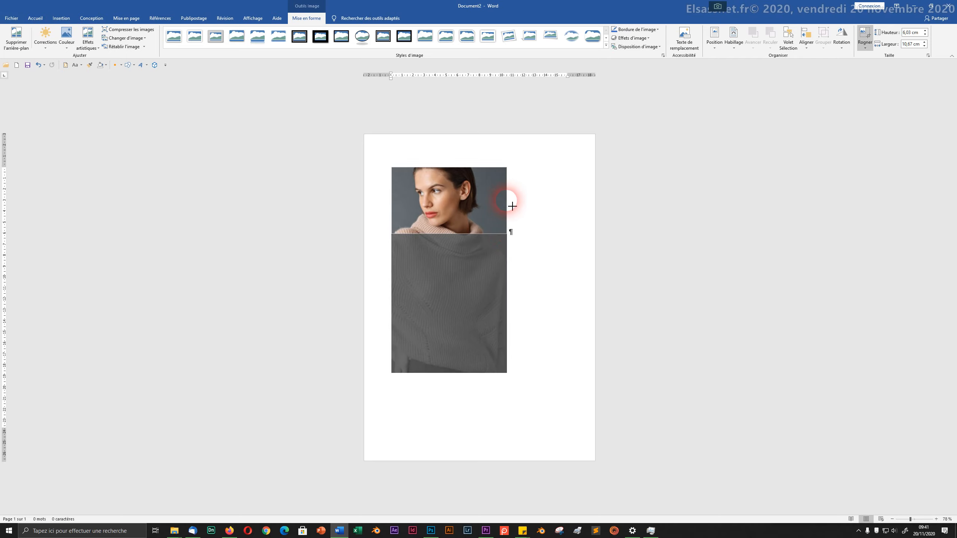
{"action": "left_click", "coordinate": [530, 365]}
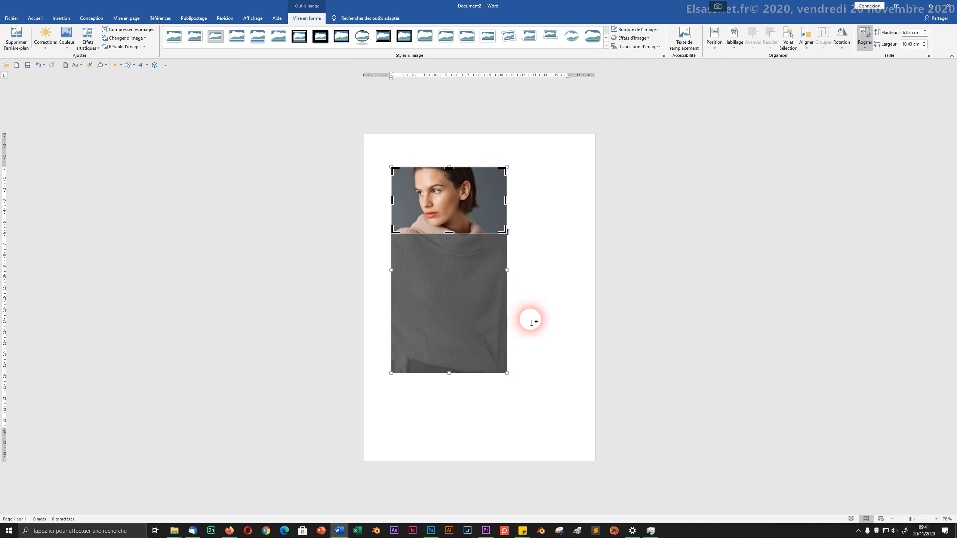
{"action": "left_click", "coordinate": [544, 302]}
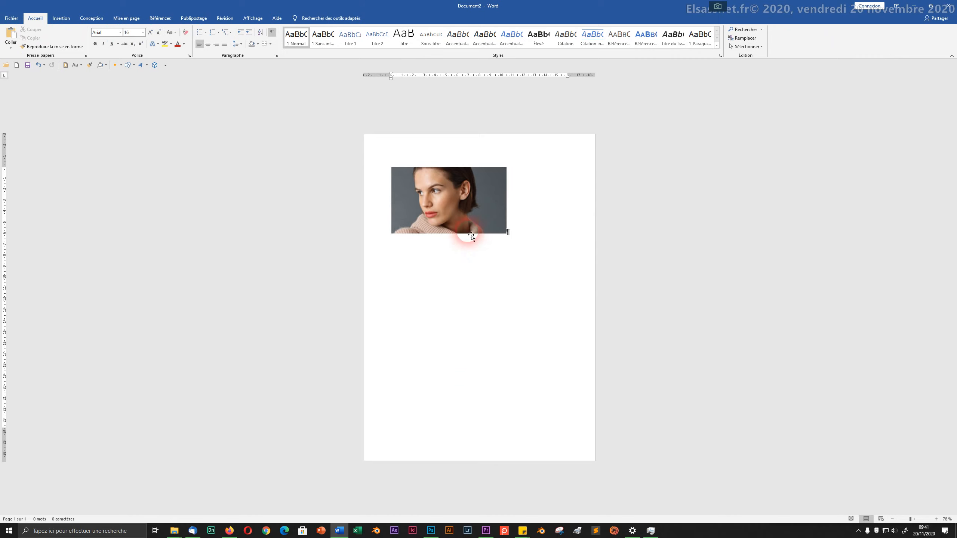
{"action": "left_click", "coordinate": [466, 222]}
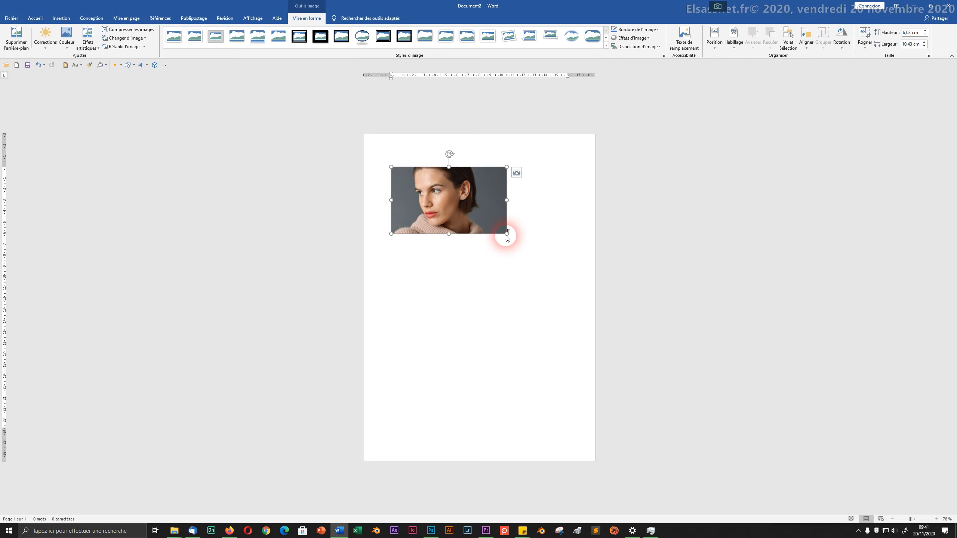
{"action": "mouse_move", "coordinate": [506, 236]}
{"action": "left_mouse_down"}
{"action": "mouse_move", "coordinate": [605, 310]}
{"action": "mouse_move", "coordinate": [520, 241]}
{"action": "left_mouse_up"}
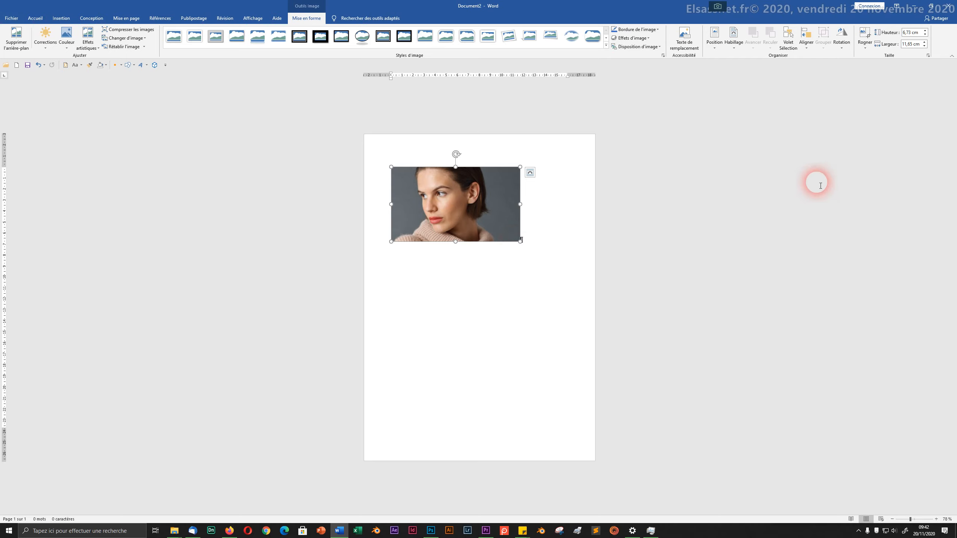
Shift the picture within its crop frame and crop it to a strip about 1.45 cm high across the eyes.
{"action": "left_click", "coordinate": [864, 36]}
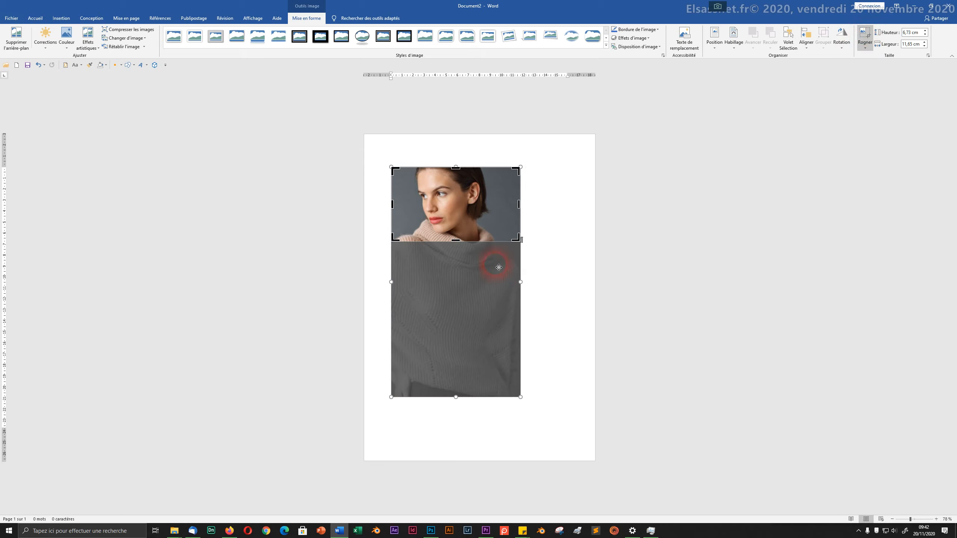
{"action": "left_click_drag", "start_coordinate": [477, 238], "coordinate": [478, 278]}
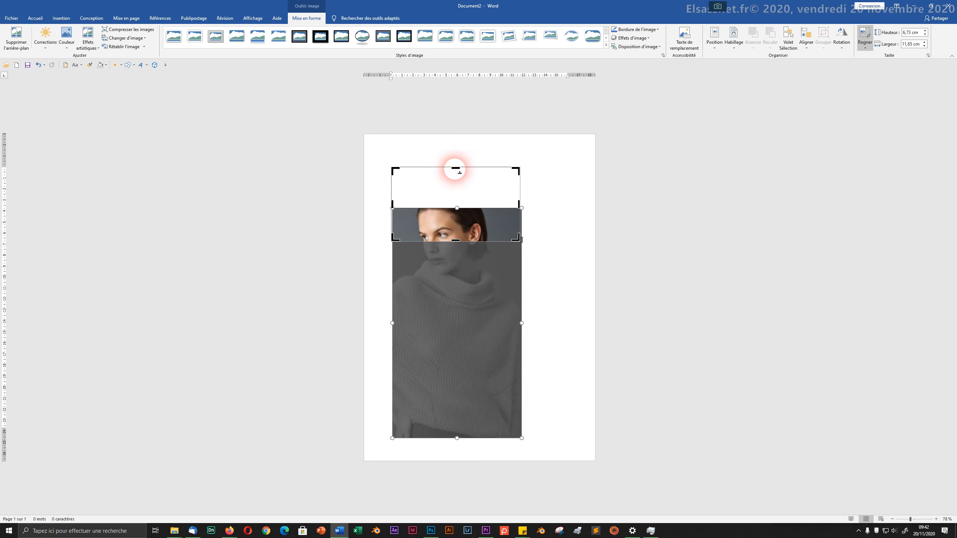
{"action": "left_click_drag", "start_coordinate": [453, 167], "coordinate": [457, 231]}
{"action": "left_click", "coordinate": [538, 223]}
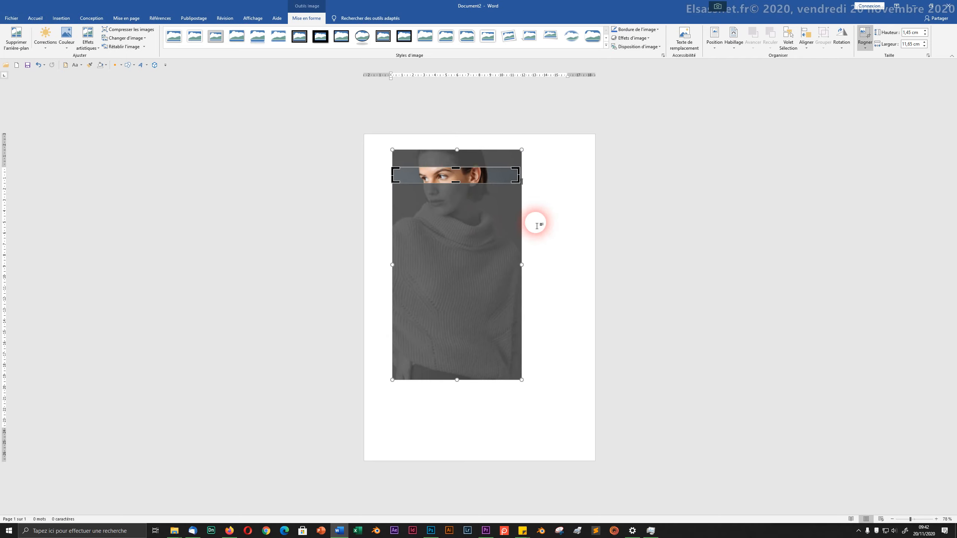
{"action": "left_click", "coordinate": [513, 304]}
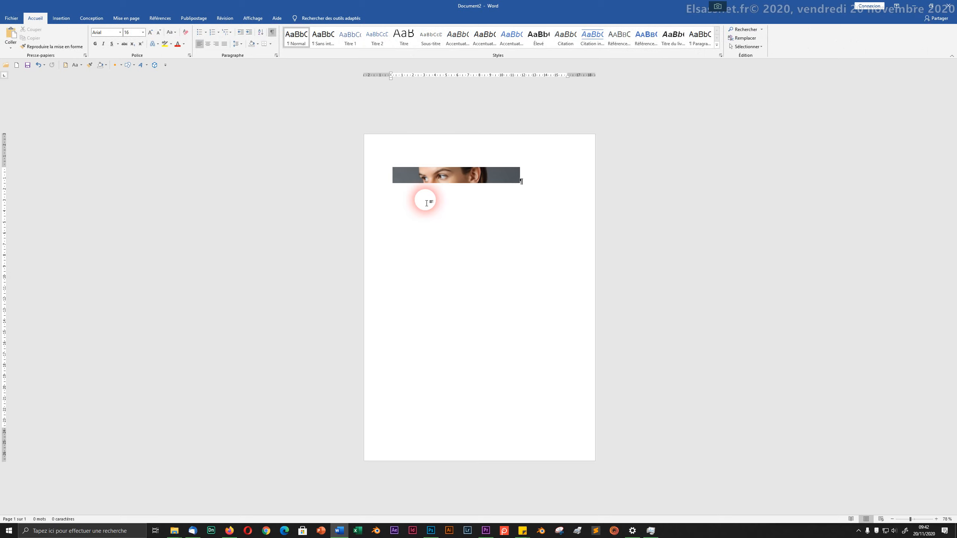
Try to reset the cropped strip with the picture reset and the picture size reset.
{"action": "left_click", "coordinate": [439, 179]}
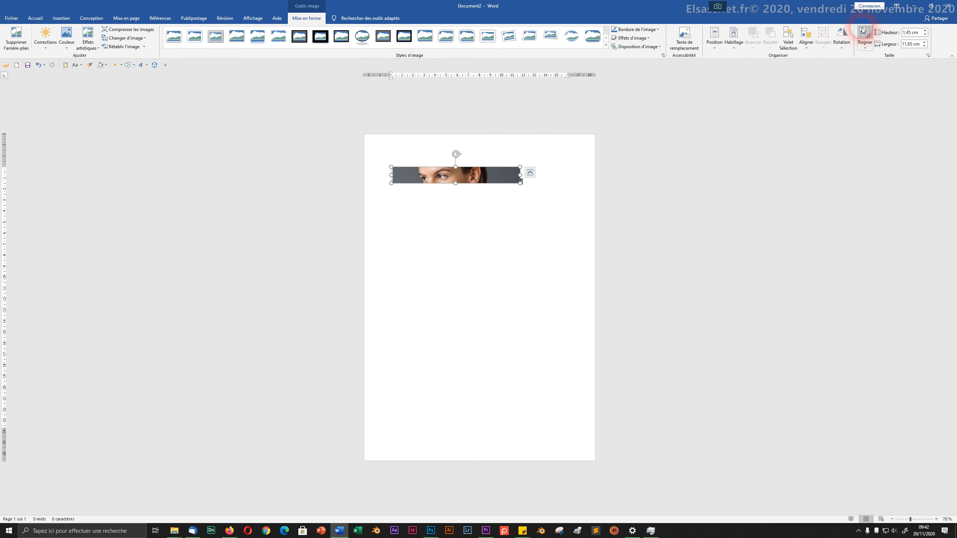
{"action": "left_click", "coordinate": [119, 48]}
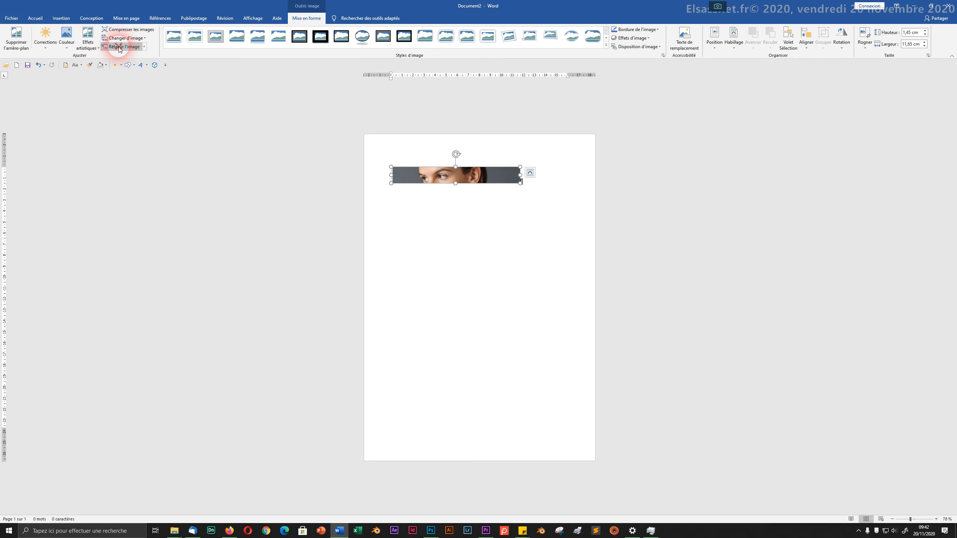
{"action": "left_click", "coordinate": [144, 47]}
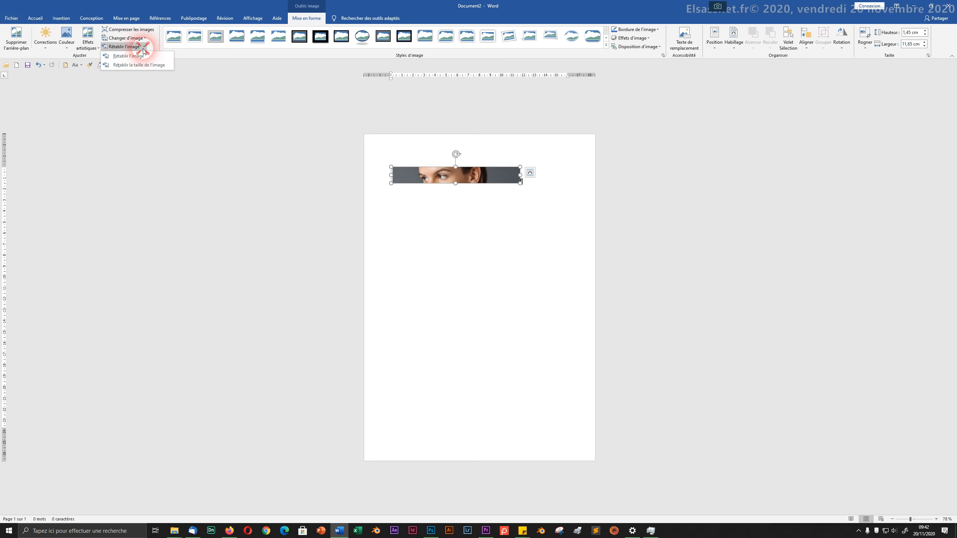
{"action": "left_click", "coordinate": [129, 66]}
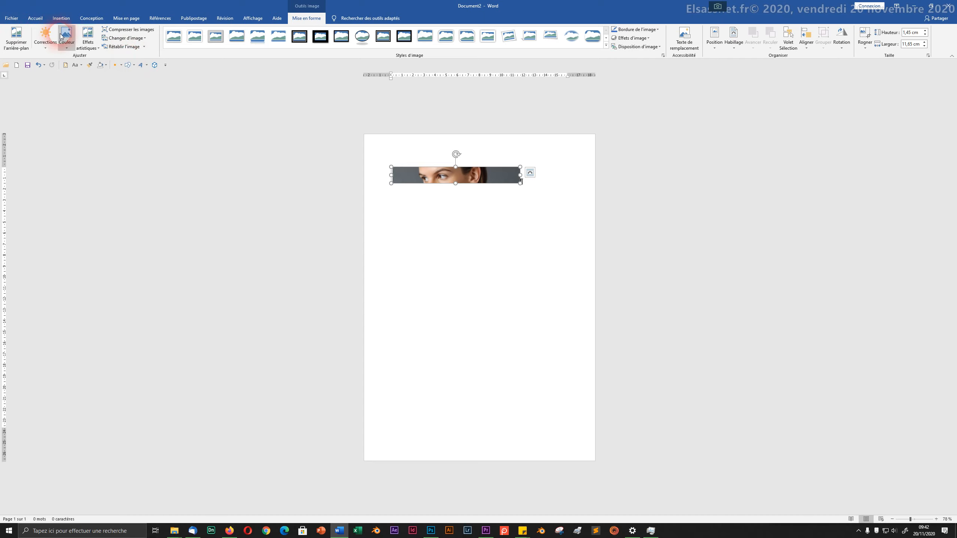
Apply the brightest, lowest-contrast correction preset to the strip and recolour it green.
{"action": "left_click", "coordinate": [44, 39]}
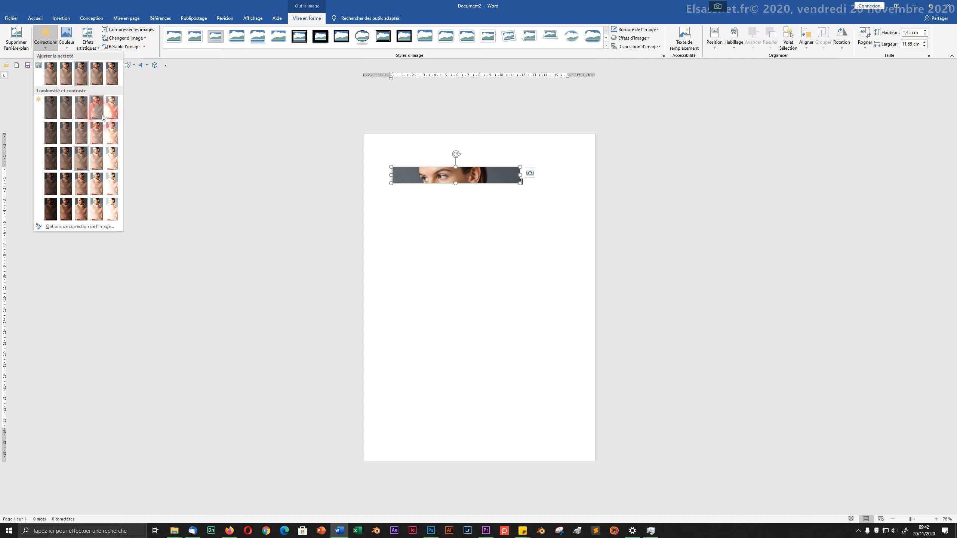
{"action": "left_click", "coordinate": [116, 116]}
{"action": "left_click", "coordinate": [66, 37]}
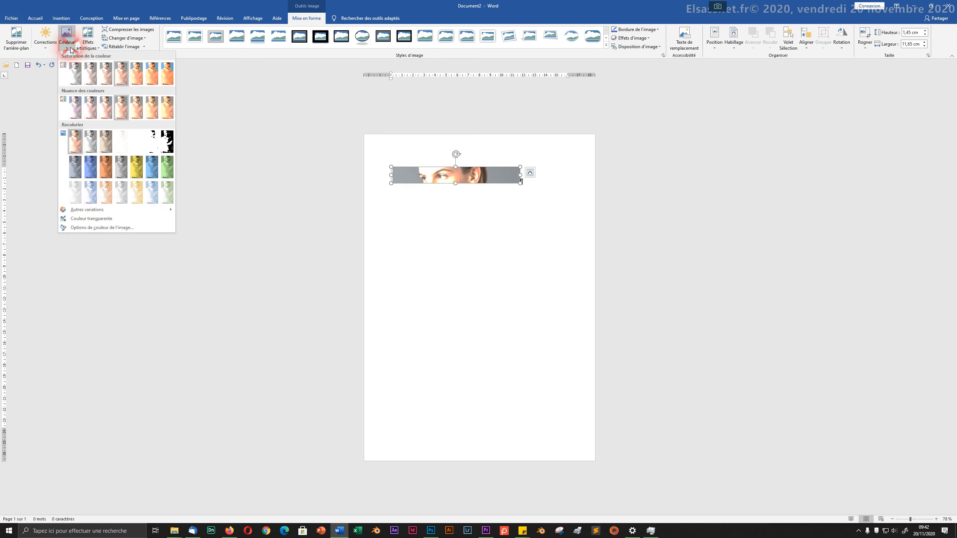
{"action": "left_click", "coordinate": [167, 167]}
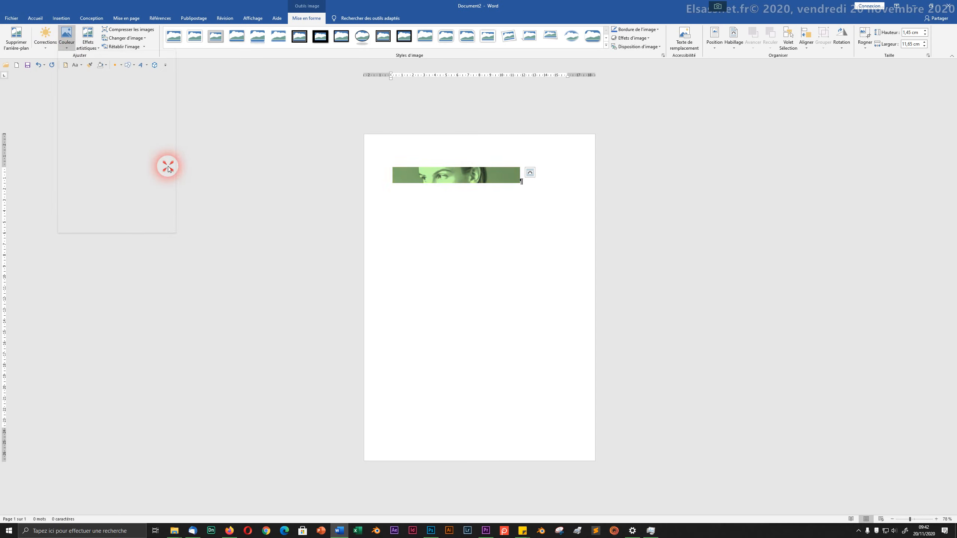
Reset the image's colour adjustments and restore its original size and uncropped area.
{"action": "left_click", "coordinate": [124, 47]}
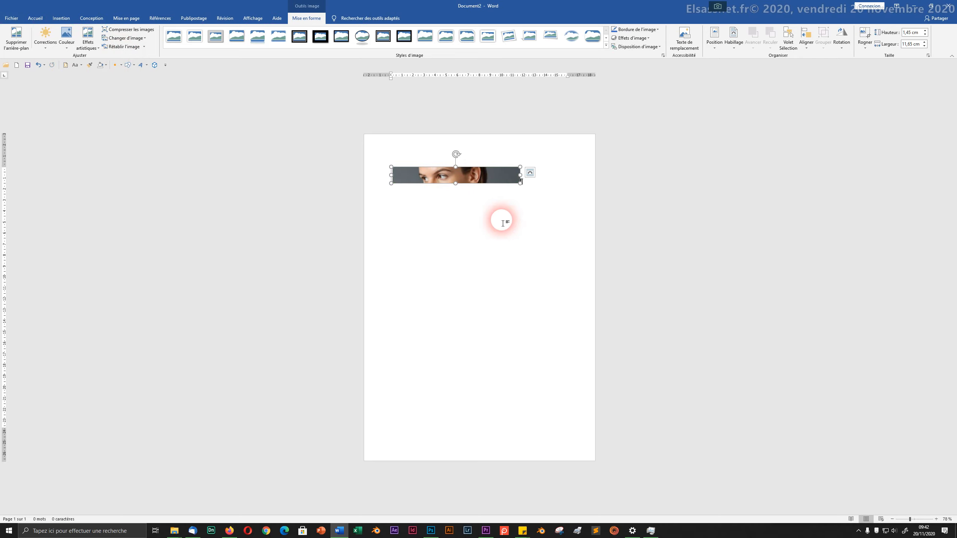
{"action": "left_click", "coordinate": [143, 47]}
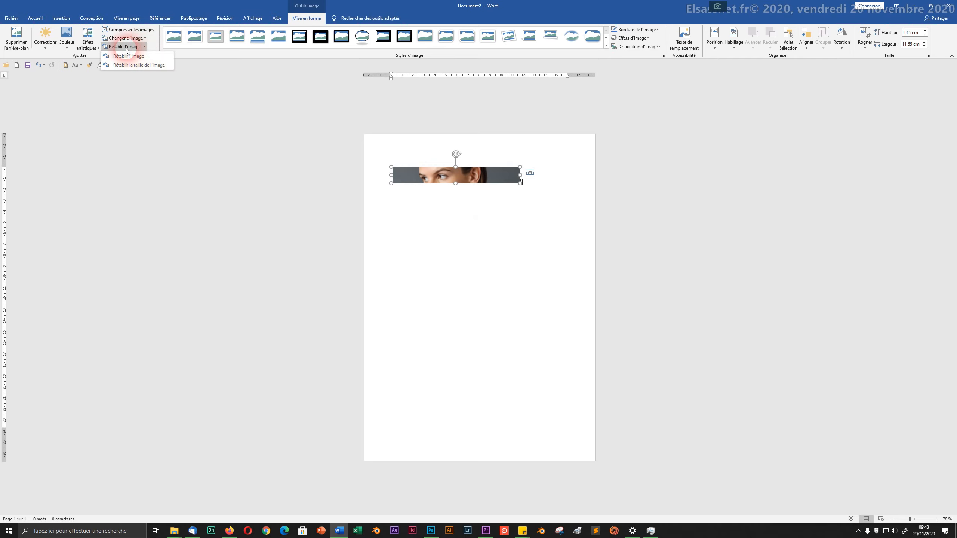
{"action": "left_click", "coordinate": [147, 68]}
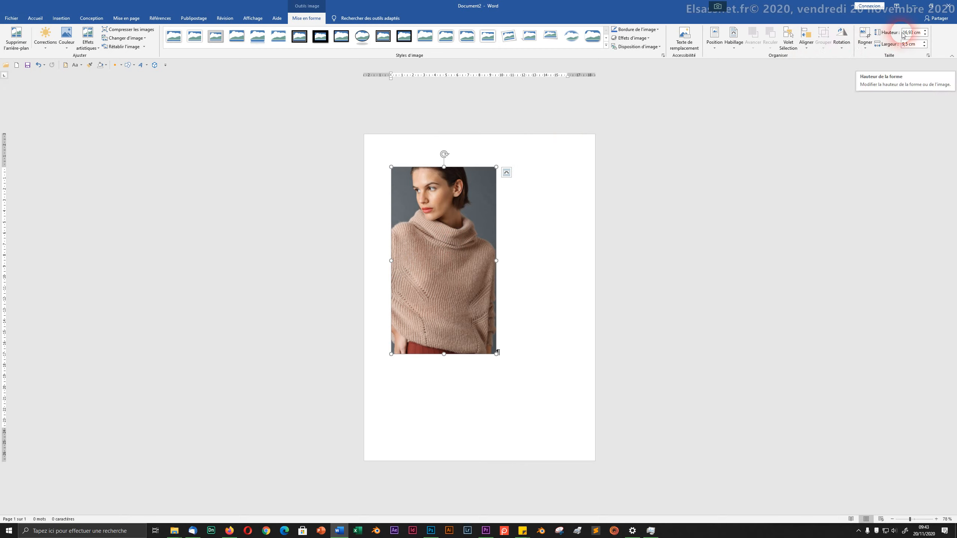
Set the image's height to 17 cm.
{"action": "left_click", "coordinate": [921, 35]}
{"action": "left_click_drag", "start_coordinate": [920, 39], "coordinate": [911, 33]}
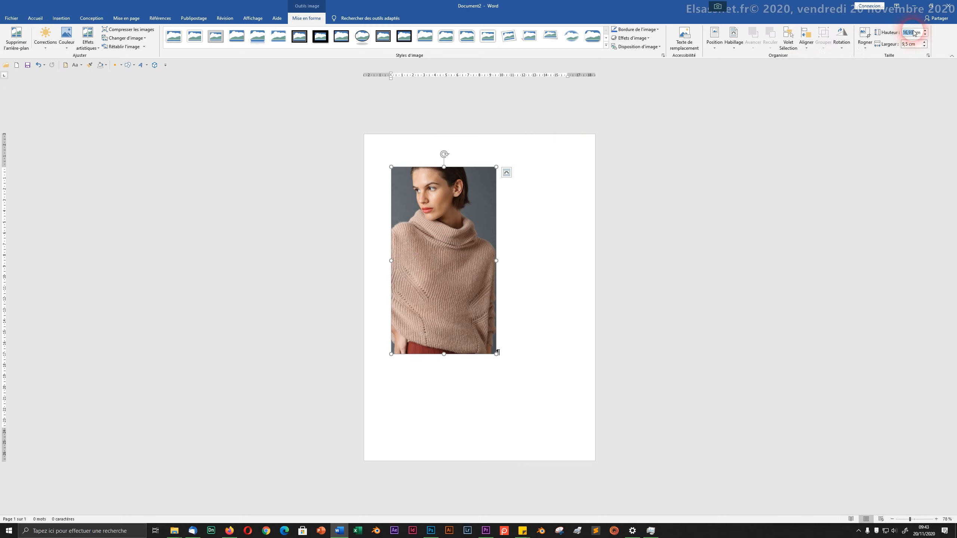
{"action": "type", "text": "17"}
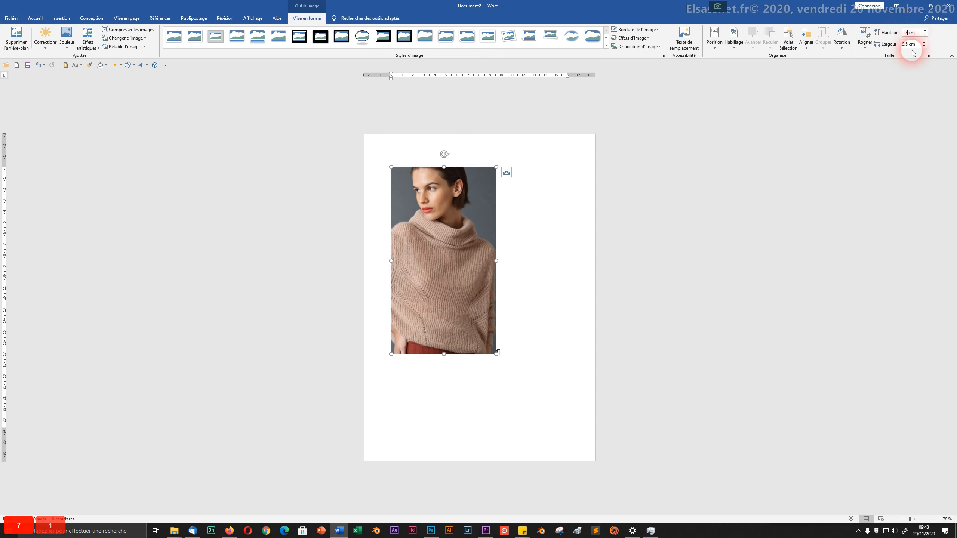
{"action": "left_click", "coordinate": [910, 55]}
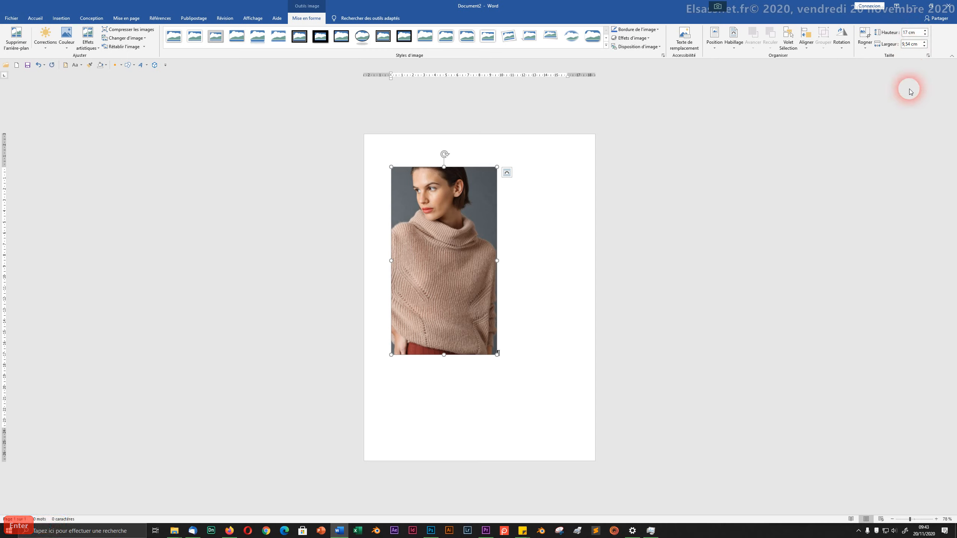
{"action": "left_click", "coordinate": [424, 267]}
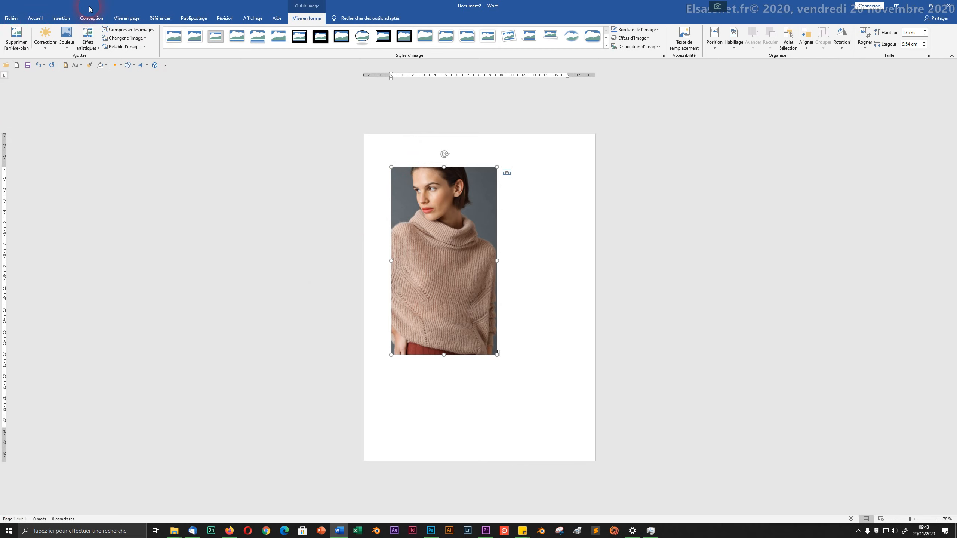
Open the picture correction options and set the image's brightness to 2 %, contrast to 16 % and sharpness back to 0 %.
{"action": "left_click", "coordinate": [46, 37]}
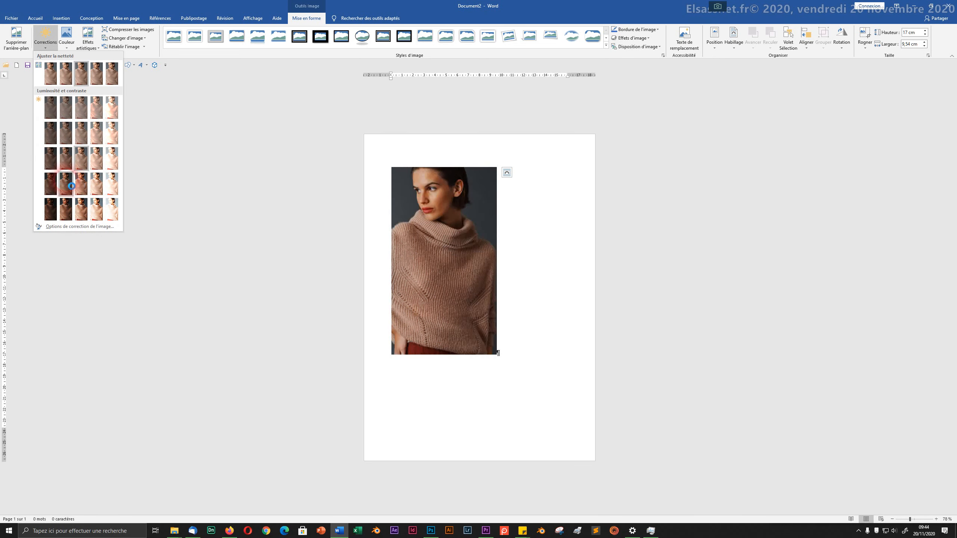
{"action": "left_click", "coordinate": [77, 227]}
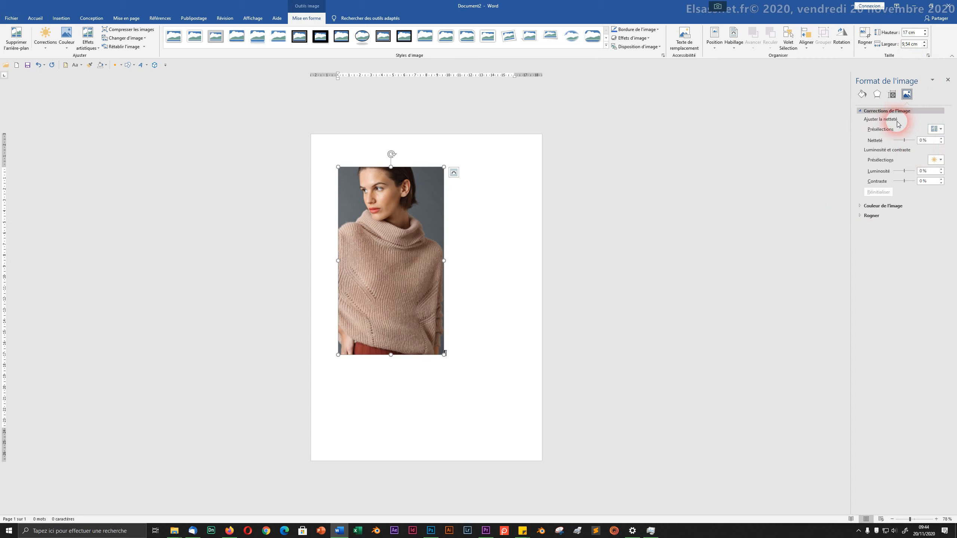
{"action": "mouse_move", "coordinate": [905, 141]}
{"action": "left_mouse_down"}
{"action": "mouse_move", "coordinate": [916, 137]}
{"action": "mouse_move", "coordinate": [904, 137]}
{"action": "left_mouse_up"}
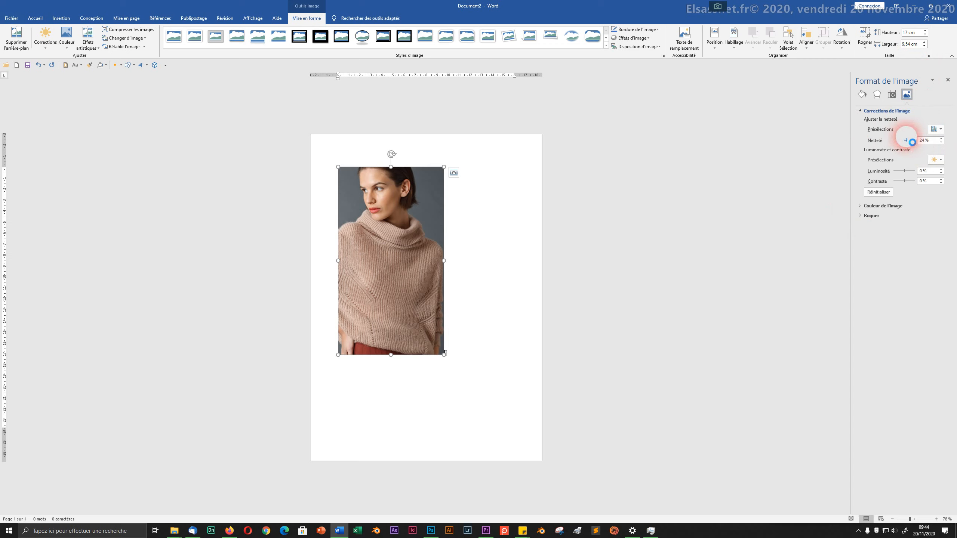
{"action": "left_click", "coordinate": [907, 170]}
{"action": "left_click_drag", "start_coordinate": [912, 176], "coordinate": [909, 176]}
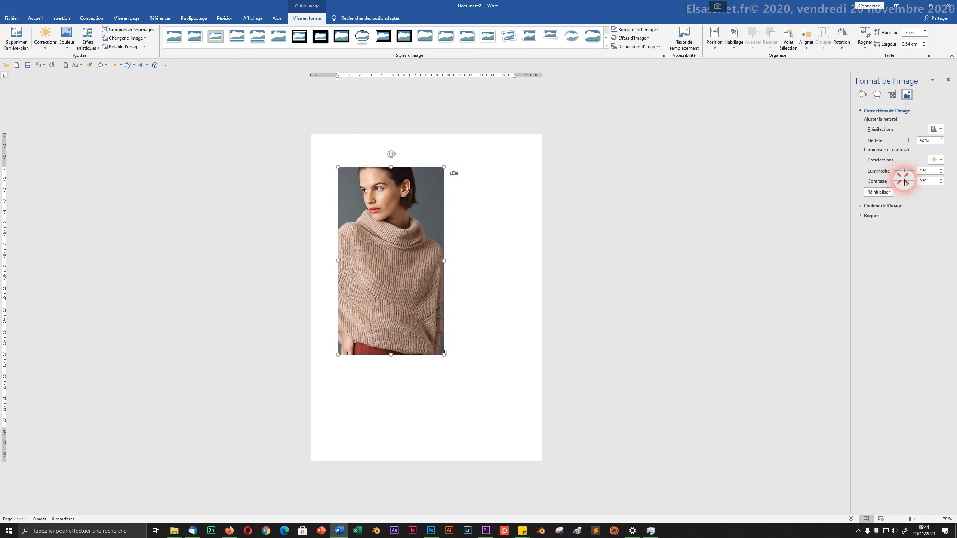
{"action": "left_click_drag", "start_coordinate": [904, 181], "coordinate": [911, 181]}
{"action": "left_click_drag", "start_coordinate": [905, 183], "coordinate": [906, 181]}
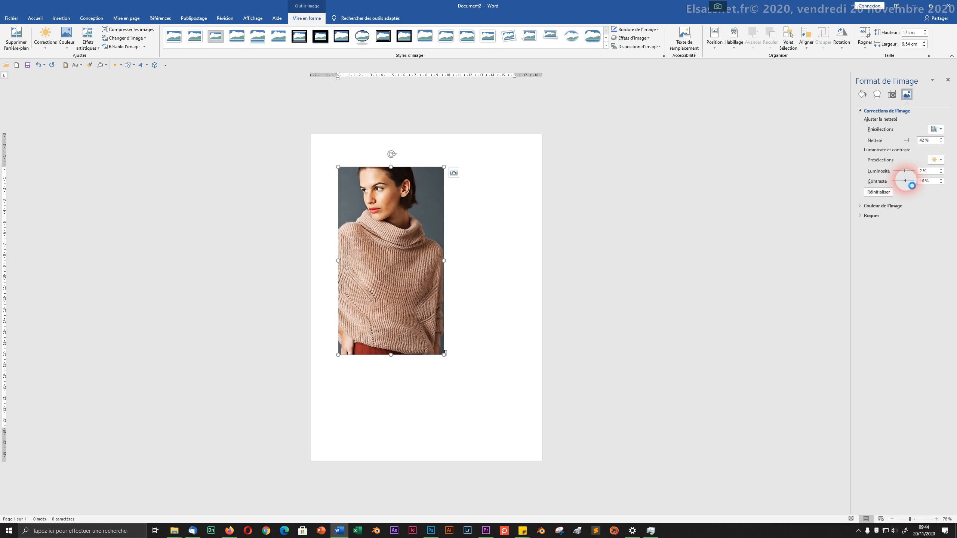
{"action": "left_click", "coordinate": [908, 141]}
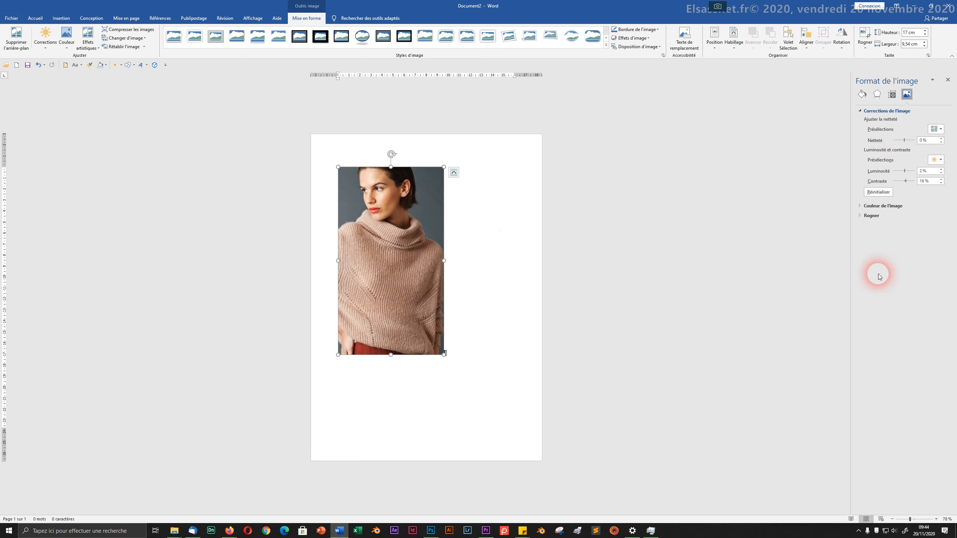
Set the image's saturation to 147 % and colour temperature to 5 784, and reset the picture corrections and colour.
{"action": "left_click", "coordinate": [860, 207]}
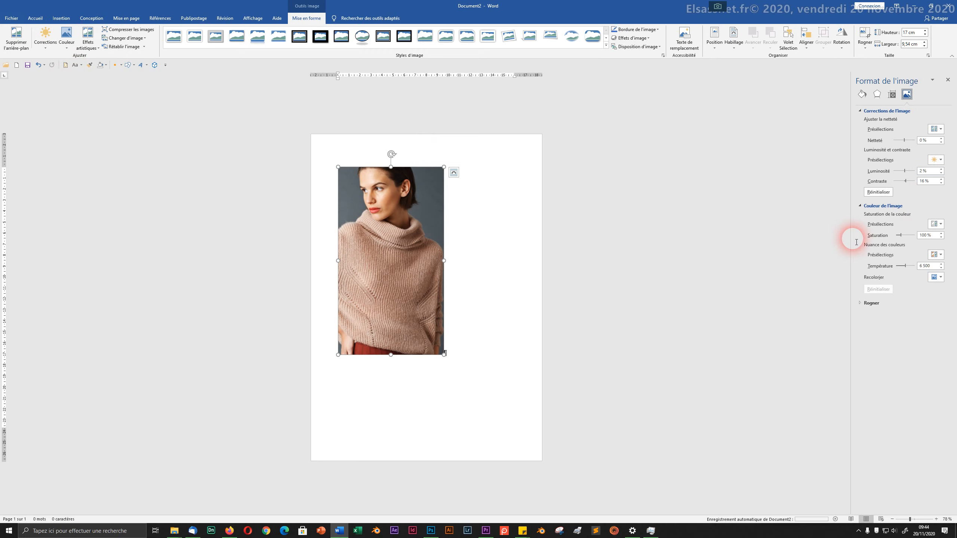
{"action": "mouse_move", "coordinate": [902, 237]}
{"action": "left_mouse_down"}
{"action": "mouse_move", "coordinate": [922, 241]}
{"action": "mouse_move", "coordinate": [898, 241]}
{"action": "mouse_move", "coordinate": [909, 240]}
{"action": "left_mouse_up"}
{"action": "mouse_move", "coordinate": [905, 266]}
{"action": "left_mouse_down"}
{"action": "mouse_move", "coordinate": [898, 263]}
{"action": "mouse_move", "coordinate": [923, 271]}
{"action": "mouse_move", "coordinate": [909, 270]}
{"action": "left_mouse_up"}
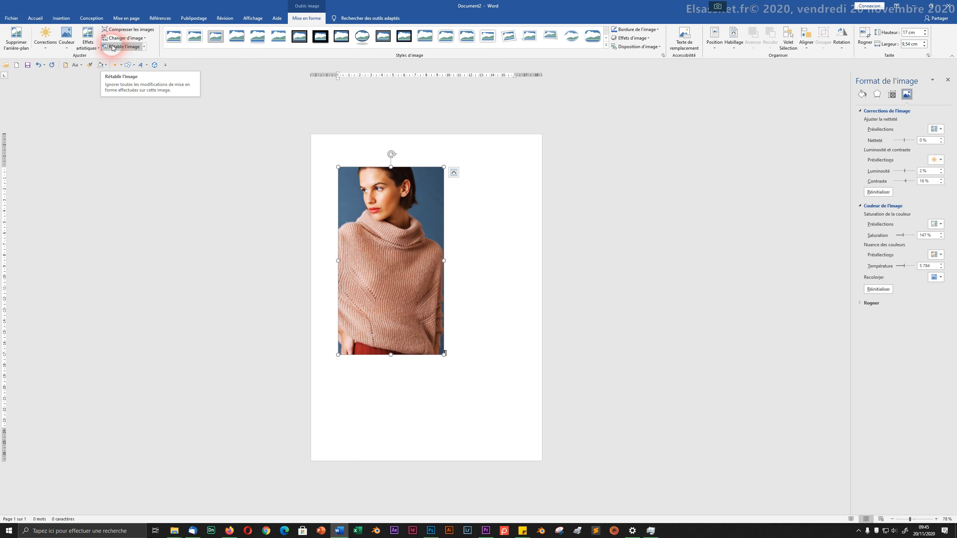
{"action": "left_click", "coordinate": [879, 193]}
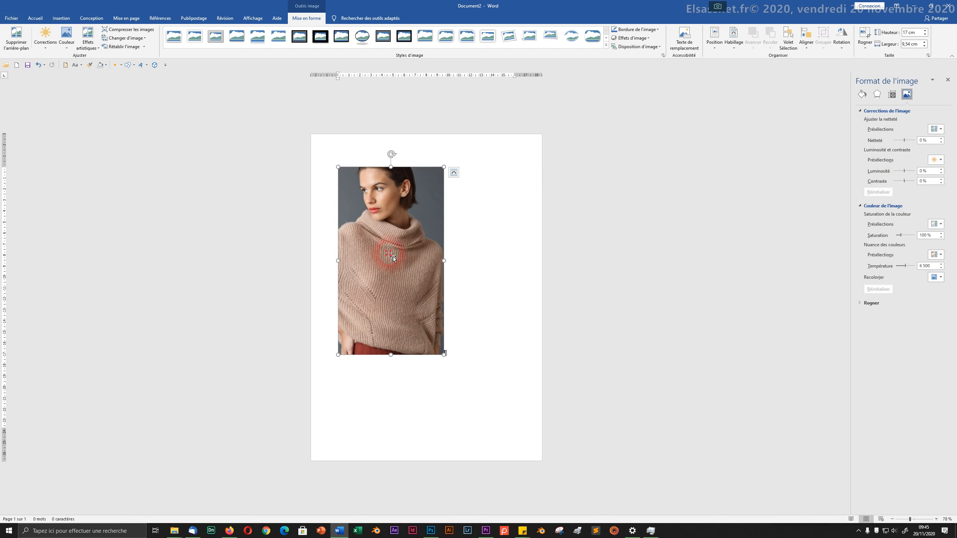
Try to move the image freely across the page and look at its text wrapping options.
{"action": "left_click_drag", "start_coordinate": [394, 257], "coordinate": [463, 276]}
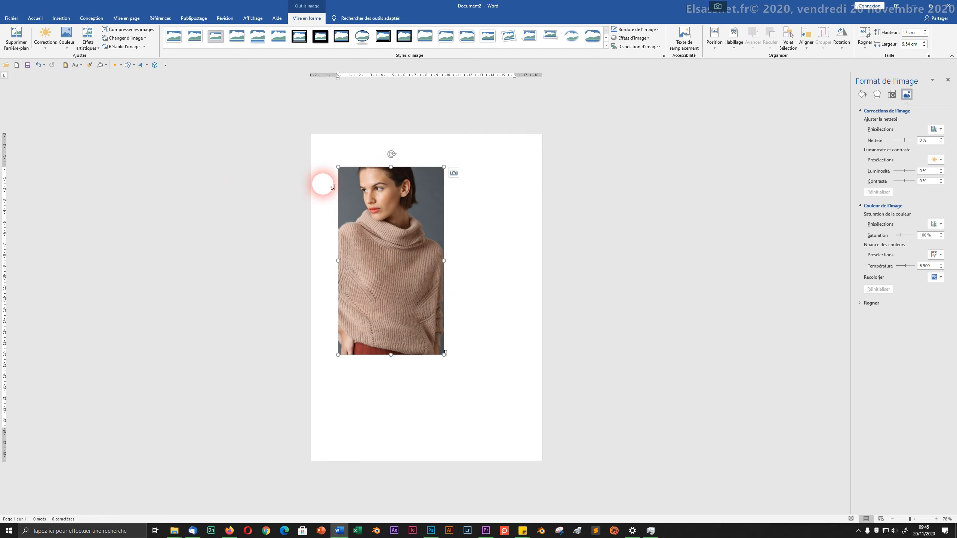
{"action": "left_click_drag", "start_coordinate": [466, 259], "coordinate": [479, 259]}
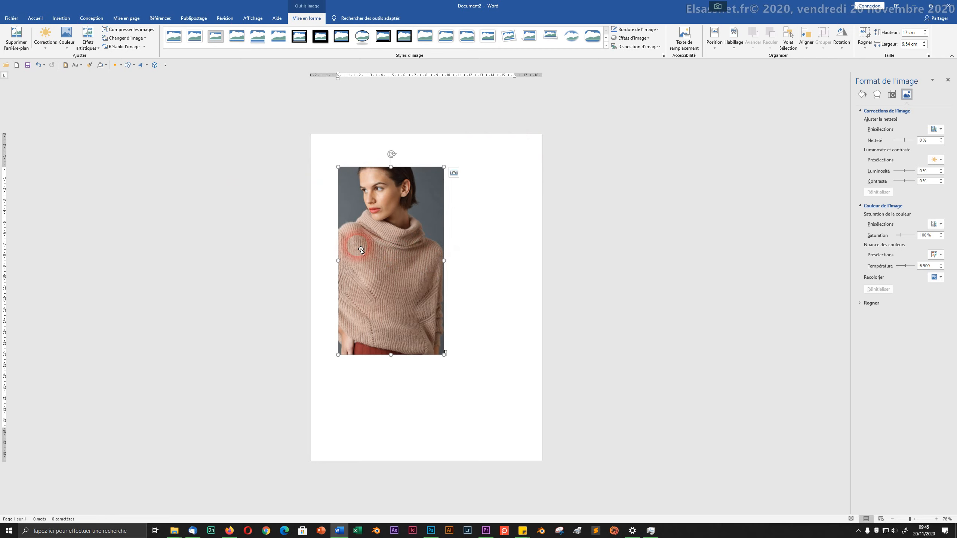
{"action": "left_click_drag", "start_coordinate": [358, 245], "coordinate": [410, 257]}
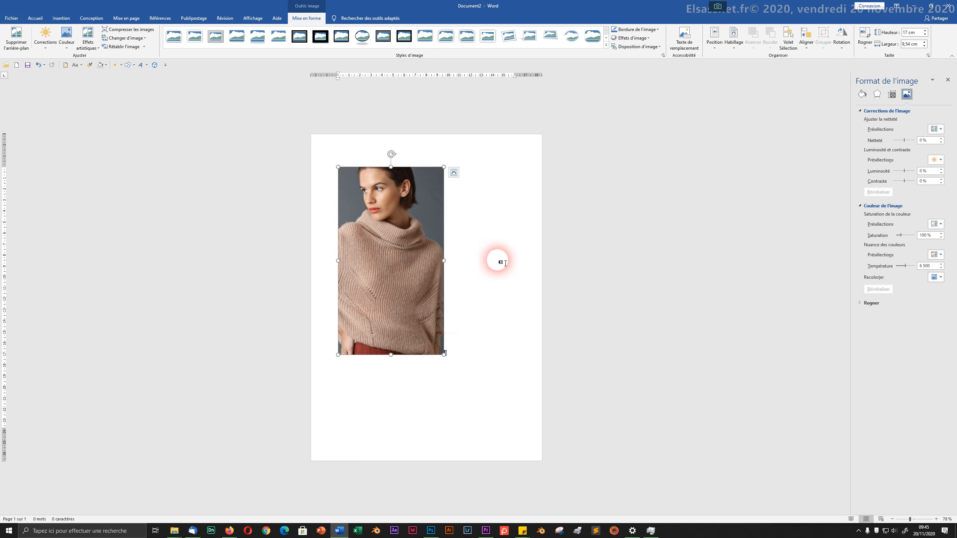
{"action": "left_click", "coordinate": [734, 47]}
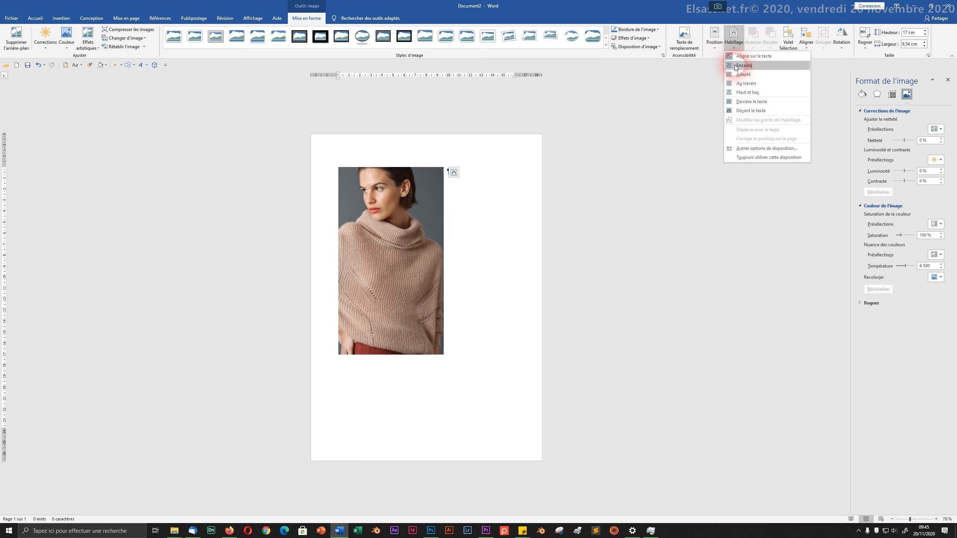
{"action": "left_click", "coordinate": [453, 349]}
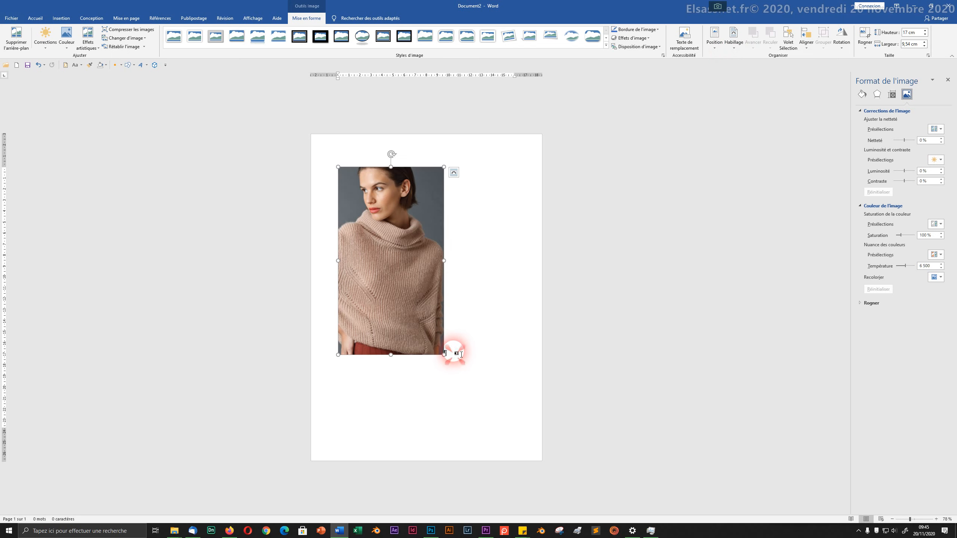
Write "Un texte un texte un texte un texte" directly after the image.
{"action": "left_click", "coordinate": [458, 349]}
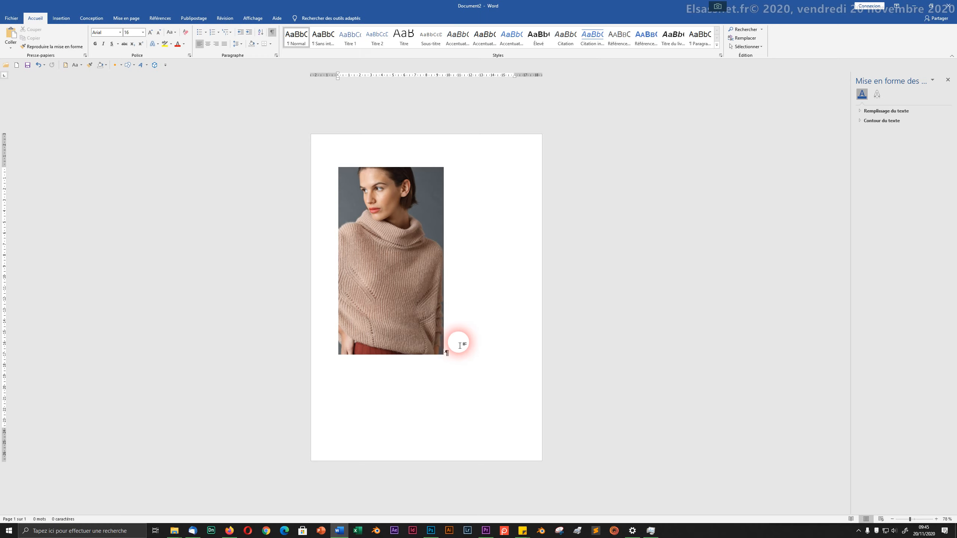
{"action": "type", "text": "U "}
{"action": "type", "text": " tex"}
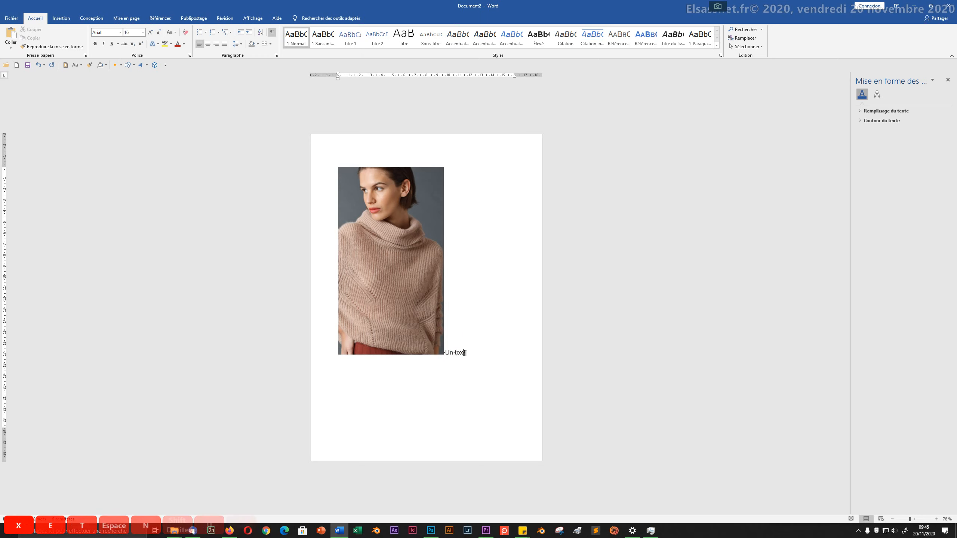
{"action": "type", "text": "te un te"}
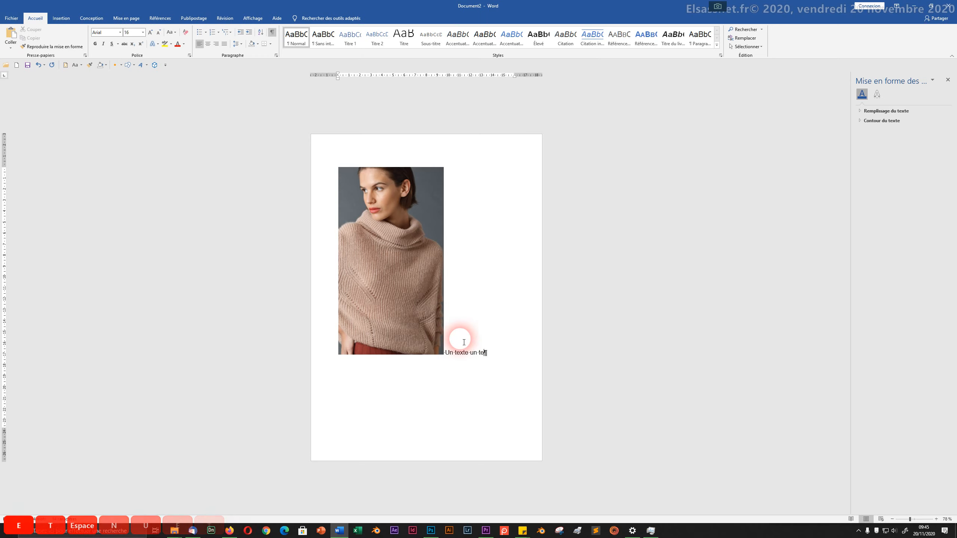
{"action": "type", "text": "xte un text"}
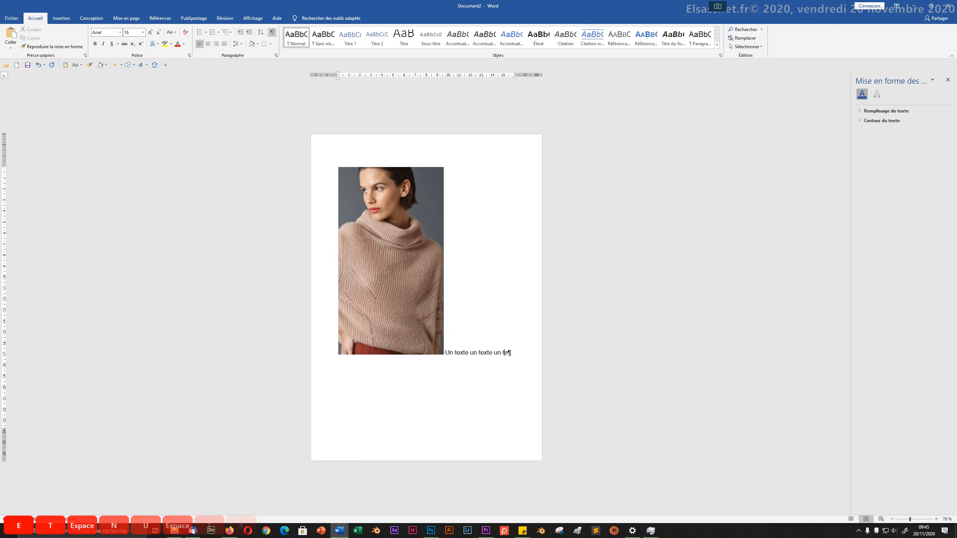
{"action": "type", "text": "e un t"}
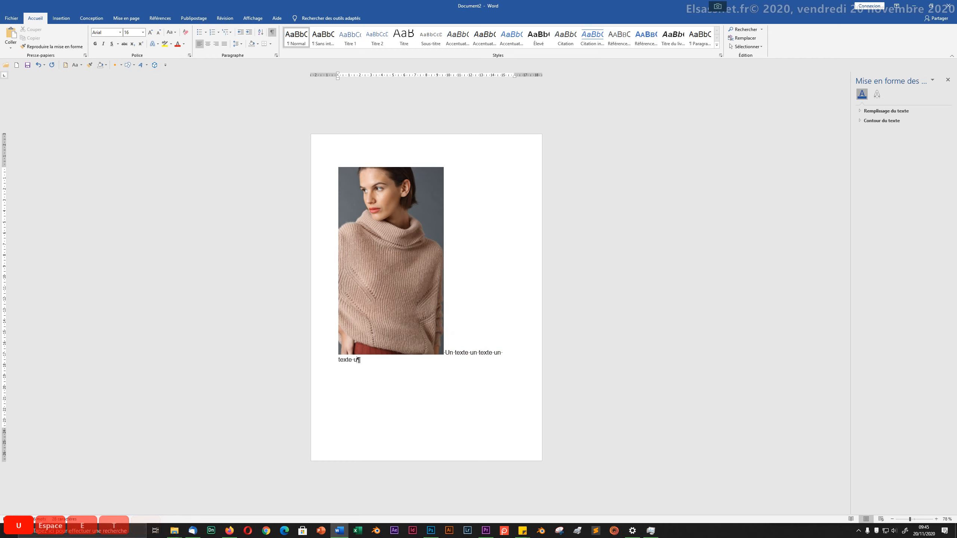
{"action": "type", "text": "exte"}
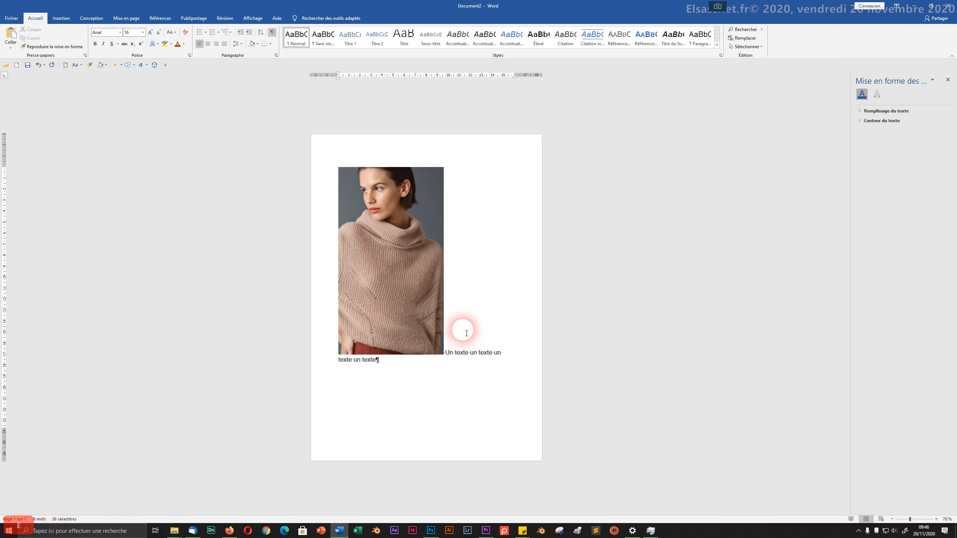
Copy the text beside the image and paste it repeatedly to build a paragraph of about eleven lines.
{"action": "double_click", "coordinate": [449, 354]}
{"action": "left_click", "coordinate": [448, 354]}
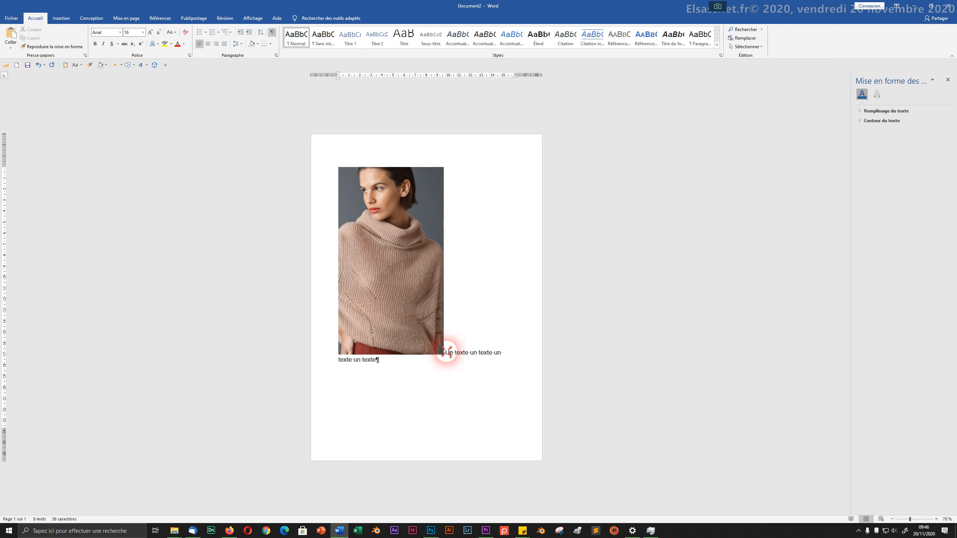
{"action": "left_click_drag", "start_coordinate": [448, 355], "coordinate": [359, 365]}
{"action": "key", "text": "ctrl+c"}
{"action": "key", "text": "ctrl+v"}
{"action": "key", "text": "ctrl+v"}
{"action": "key", "text": "ctrl+v"}
{"action": "key", "text": "ctrl+v"}
{"action": "key", "text": "ctrl+v"}
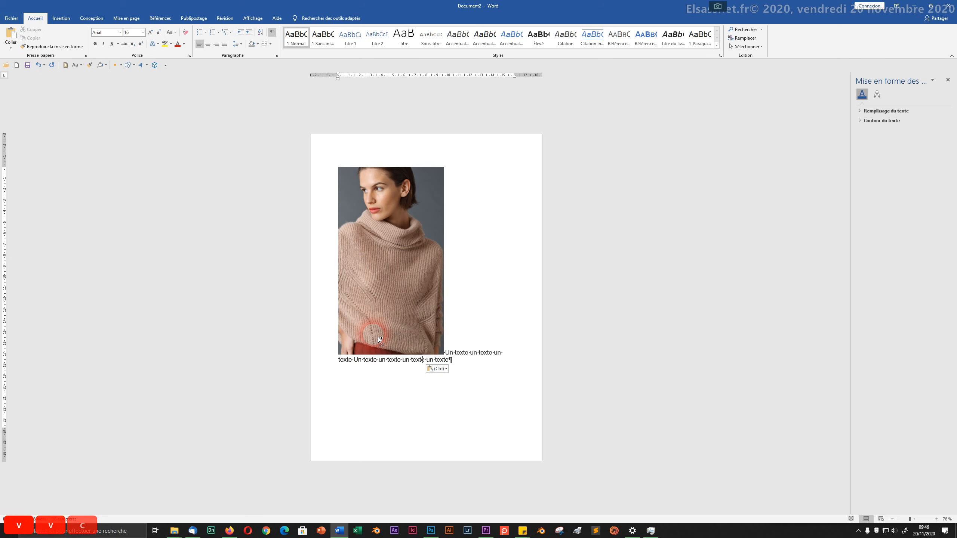
{"action": "key", "text": "ctrl+v"}
{"action": "key", "text": "ctrl+v"}
{"action": "key", "text": "ctrl+v"}
{"action": "key", "text": "ctrl+v"}
{"action": "key", "text": "ctrl+v"}
{"action": "key", "text": "ctrl+v"}
{"action": "key", "text": "ctrl+v"}
{"action": "key", "text": "ctrl+v"}
{"action": "key", "text": "ctrl+v"}
{"action": "key", "text": "ctrl+v"}
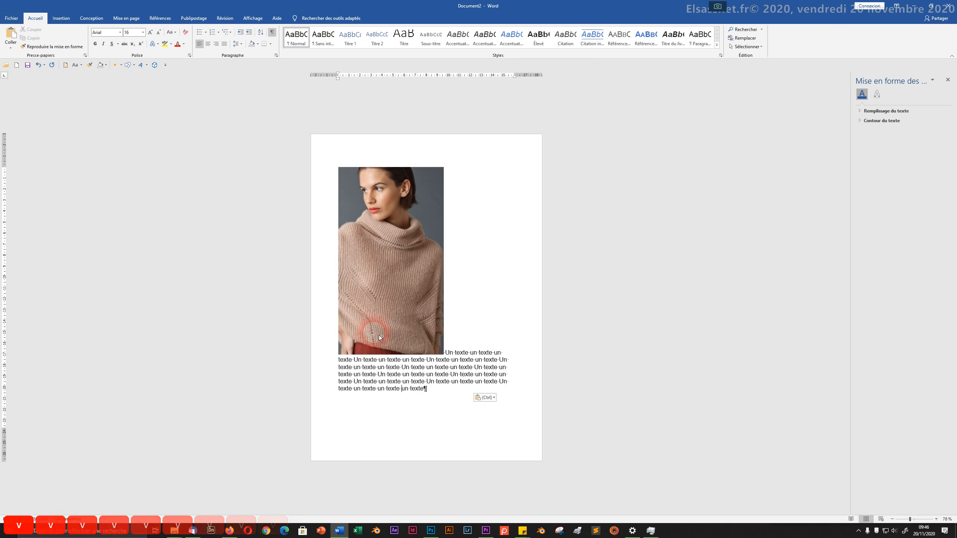
{"action": "key", "text": "ctrl+v"}
{"action": "key", "text": "ctrl+v"}
{"action": "key", "text": "ctrl+v"}
{"action": "key", "text": "ctrl+v"}
{"action": "key", "text": "ctrl+v"}
{"action": "key", "text": "ctrl+v"}
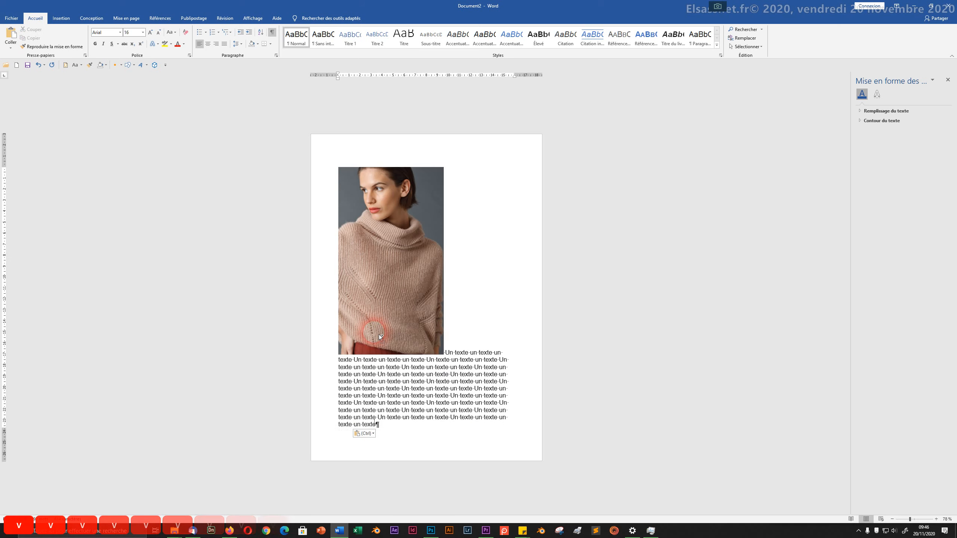
Shrink the image proportionally to about 5.62 x 3.15 cm and move it inline to a line end in the middle of the text.
{"action": "left_click", "coordinate": [385, 327]}
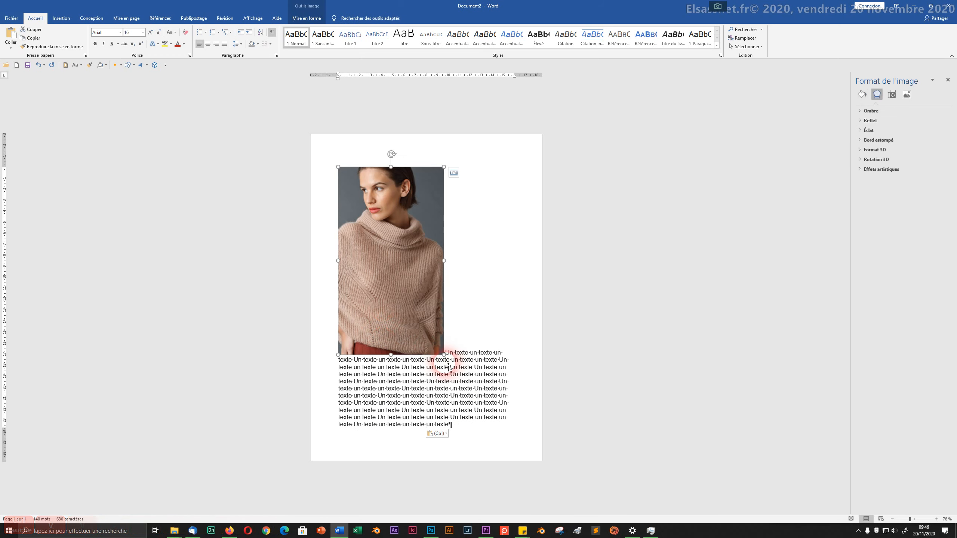
{"action": "left_click_drag", "start_coordinate": [443, 355], "coordinate": [368, 218]}
{"action": "left_click_drag", "start_coordinate": [368, 218], "coordinate": [362, 277]}
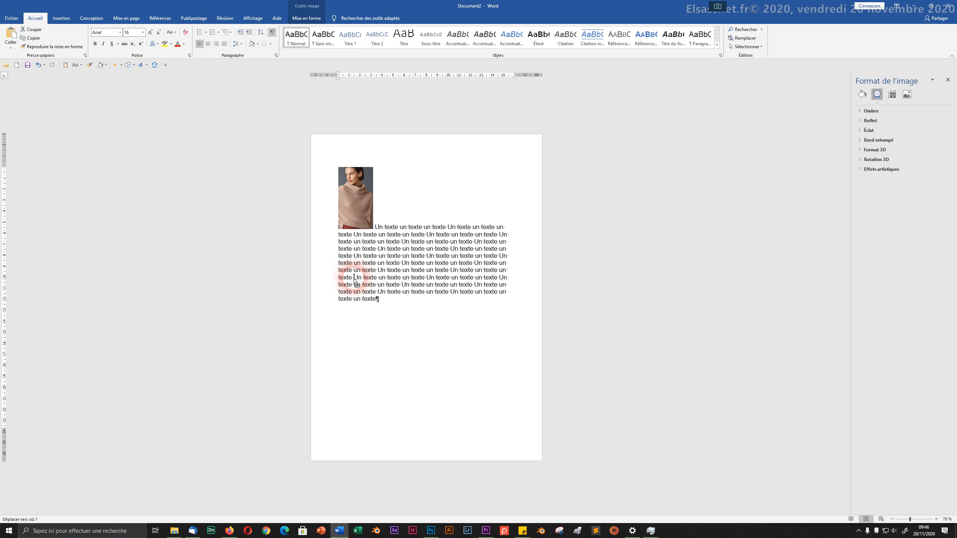
{"action": "left_click_drag", "start_coordinate": [354, 280], "coordinate": [357, 281]}
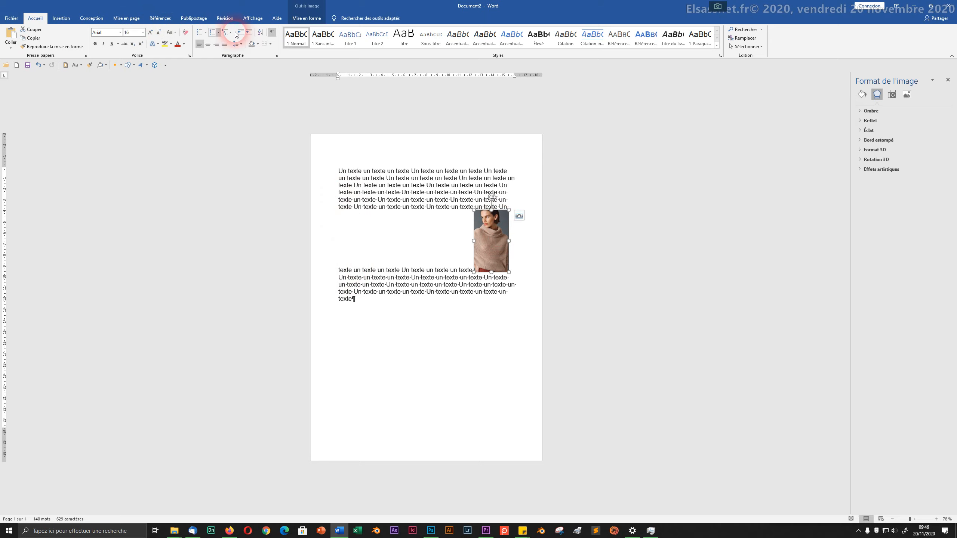
Apply the "Au travers" text wrapping to the image and place it in the centre of the paragraph.
{"action": "left_click", "coordinate": [305, 18]}
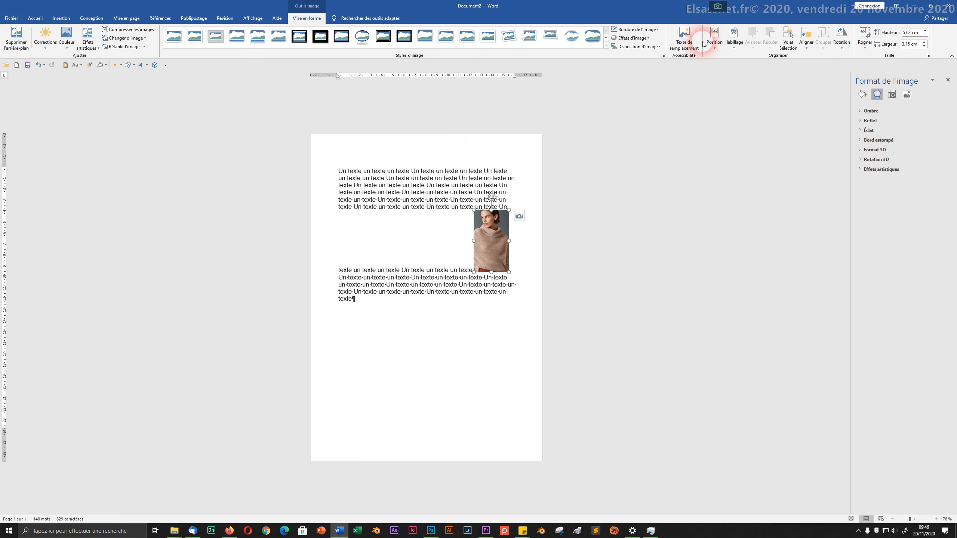
{"action": "left_click", "coordinate": [735, 47]}
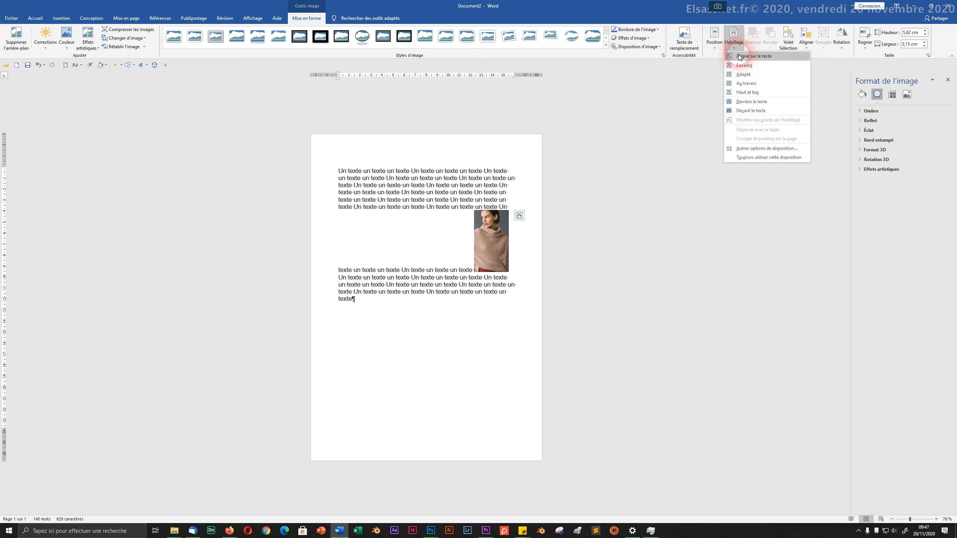
{"action": "left_click", "coordinate": [740, 84]}
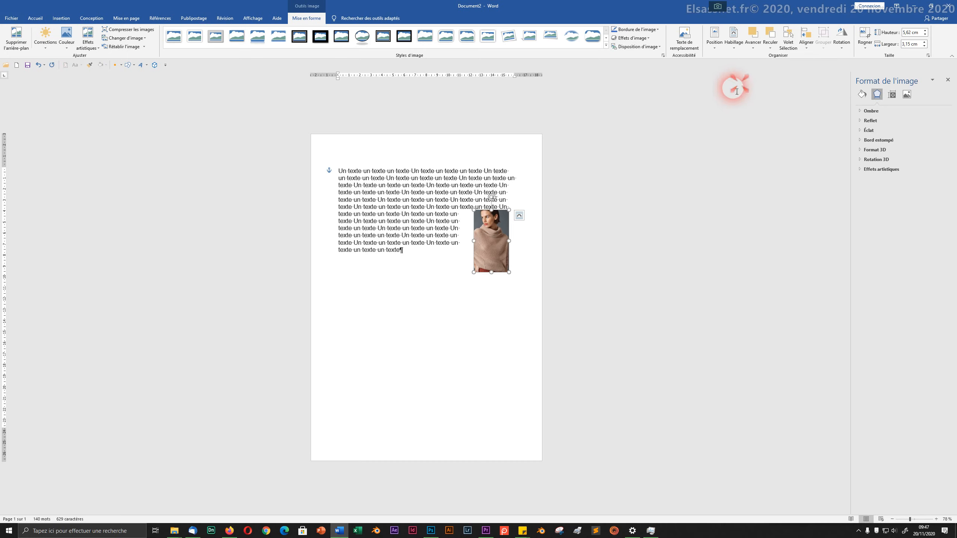
{"action": "left_click_drag", "start_coordinate": [495, 238], "coordinate": [423, 223]}
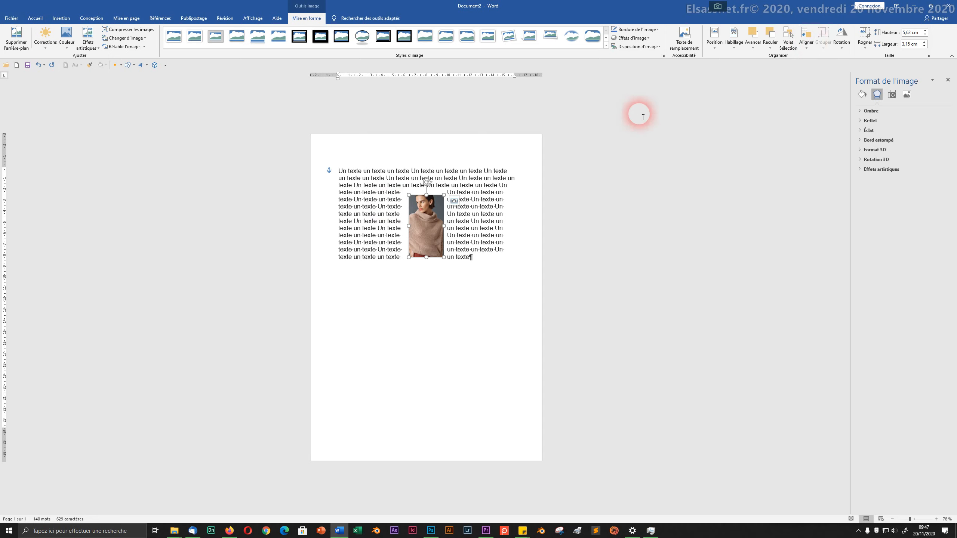
Set the image's wrapping to "Devant le texte" and fit it into the page's upper-left corner, within the margin width.
{"action": "left_click", "coordinate": [739, 47]}
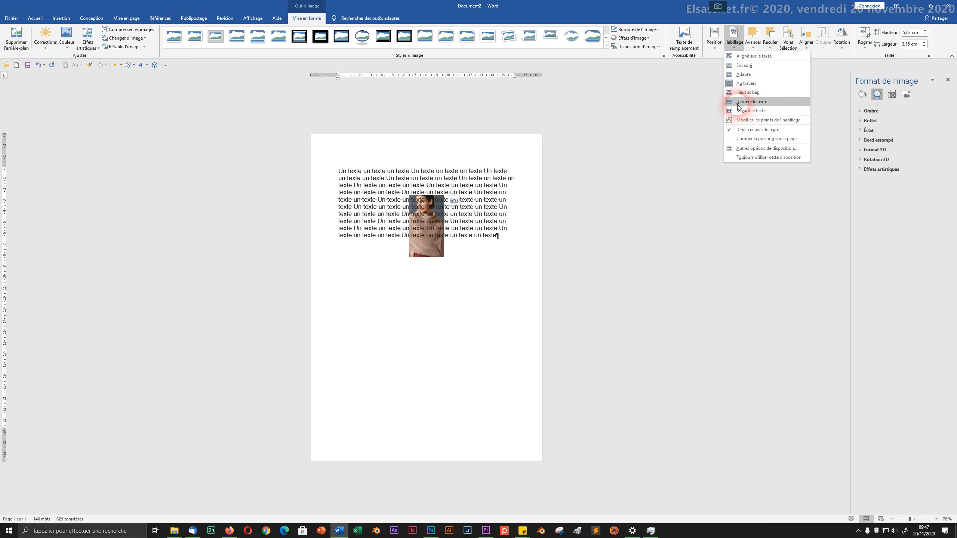
{"action": "left_click", "coordinate": [738, 111]}
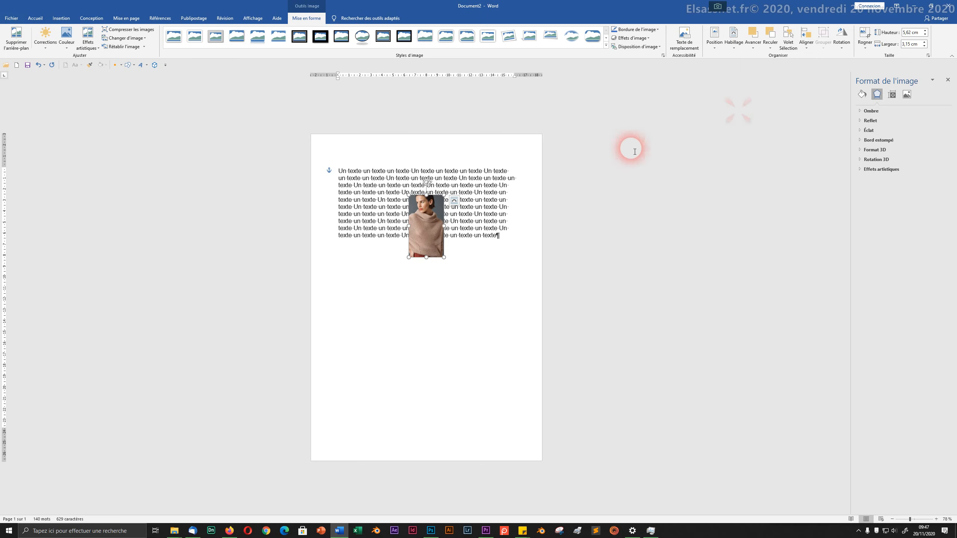
{"action": "left_click_drag", "start_coordinate": [433, 224], "coordinate": [336, 163]}
{"action": "left_click_drag", "start_coordinate": [346, 197], "coordinate": [337, 164]}
Insert three blank paragraphs before the text and select the image in the margin.
{"action": "left_click", "coordinate": [373, 185]}
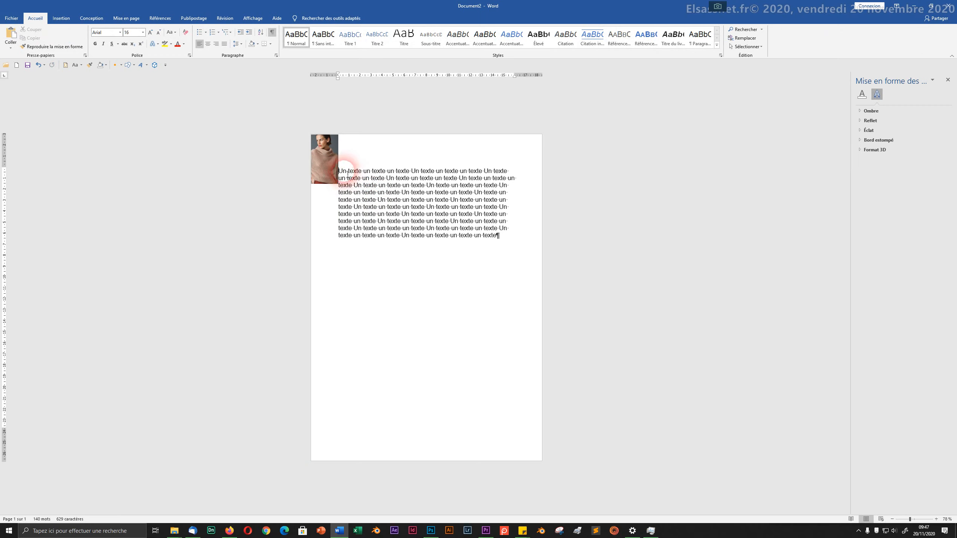
{"action": "key", "text": "Return"}
{"action": "key", "text": "Return"}
{"action": "key", "text": "Return"}
{"action": "left_click", "coordinate": [328, 208]}
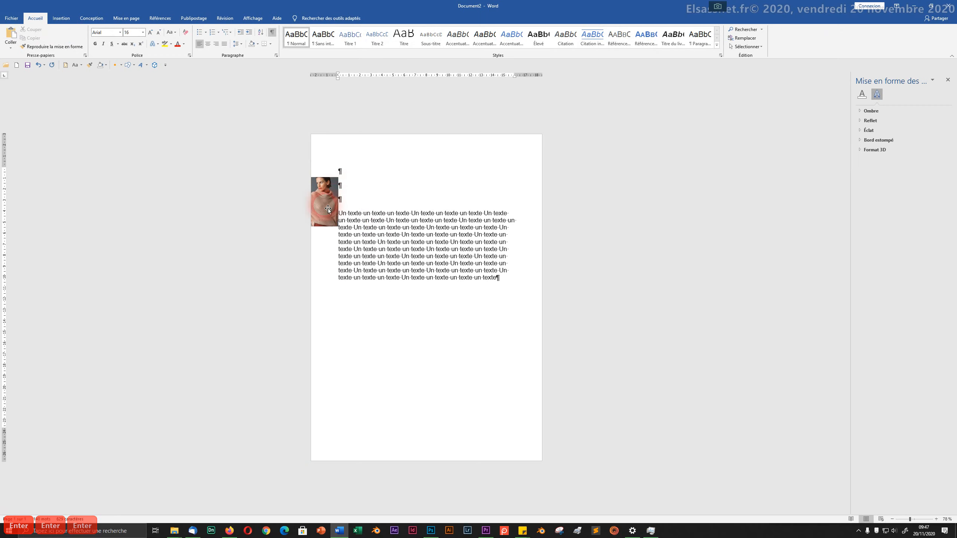
Move the image out of the margin, enlarge it to about 15,34 x 8,6 cm and centre it over the text.
{"action": "left_click_drag", "start_coordinate": [327, 209], "coordinate": [332, 459]}
{"action": "left_click_drag", "start_coordinate": [375, 328], "coordinate": [513, 418]}
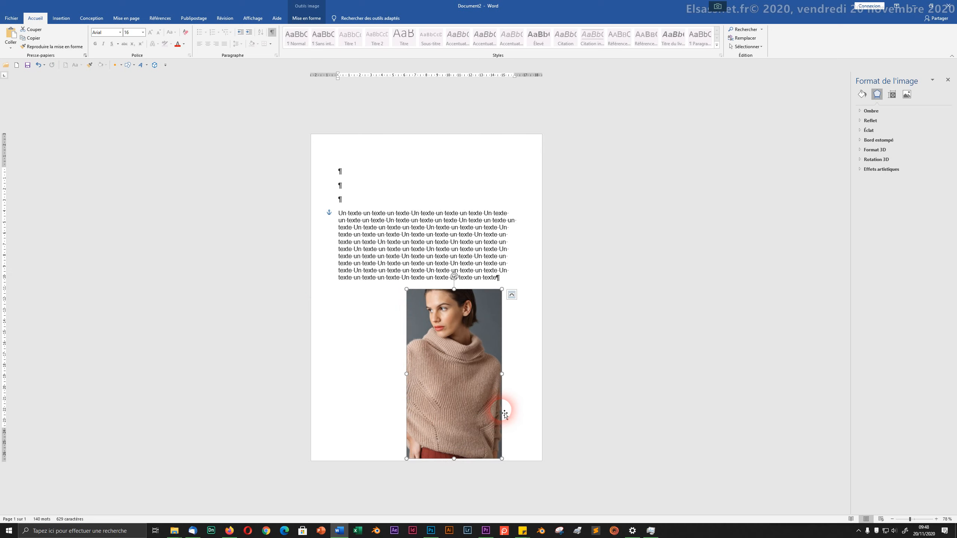
{"action": "left_click_drag", "start_coordinate": [457, 382], "coordinate": [442, 267]}
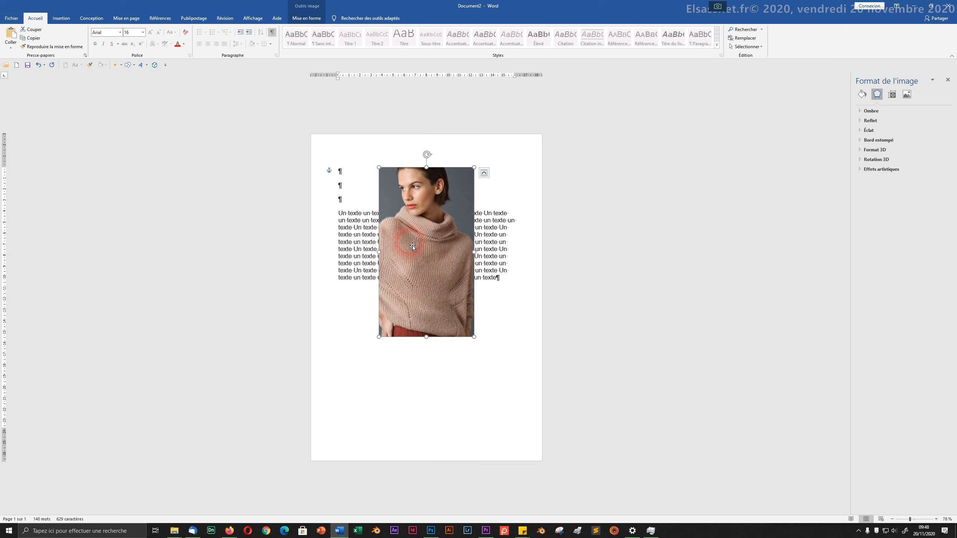
Set the image's text wrapping to "Aligné sur le texte".
{"action": "left_click", "coordinate": [306, 18]}
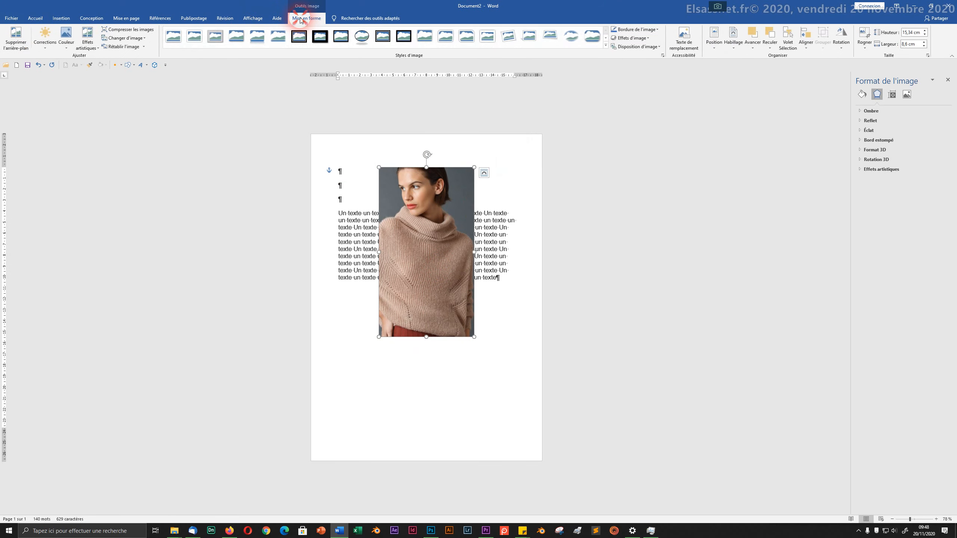
{"action": "left_click", "coordinate": [733, 37]}
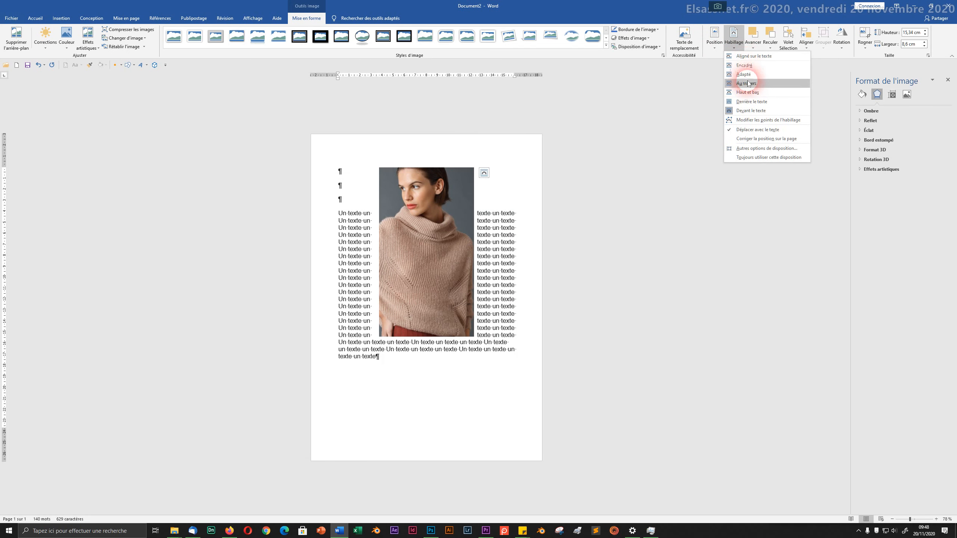
{"action": "left_click", "coordinate": [750, 56]}
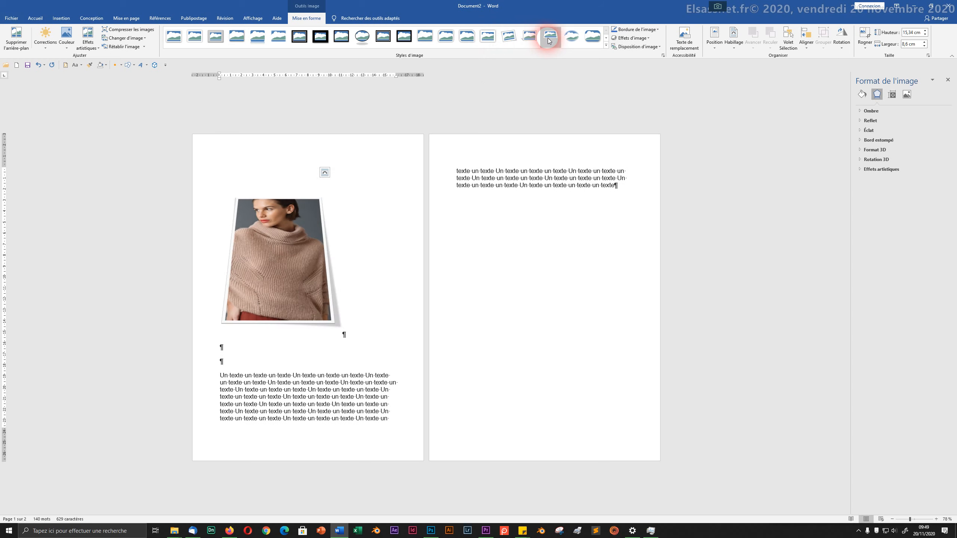
Try the dark-framed picture style with a reflection on the image and reset the image's formatting.
{"action": "left_click", "coordinate": [606, 46]}
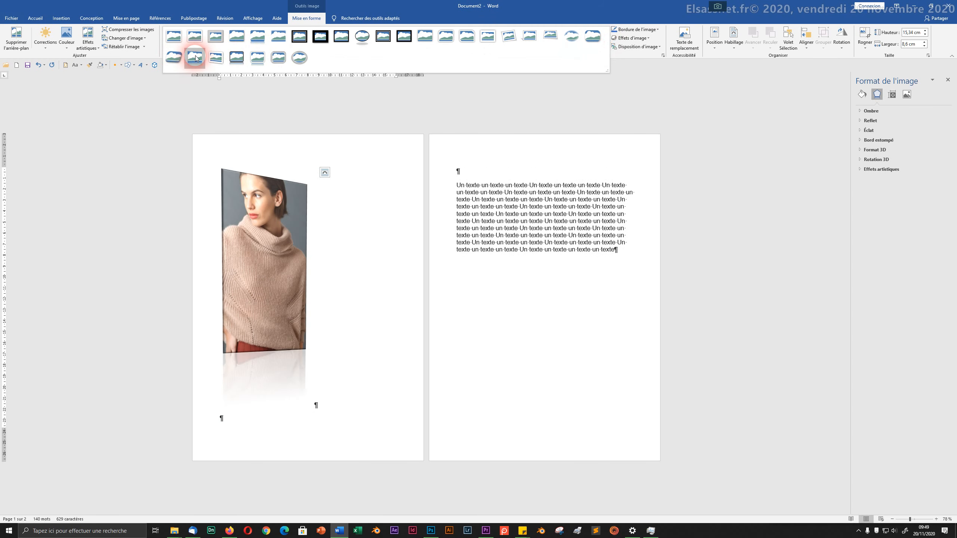
{"action": "left_click", "coordinate": [236, 57]}
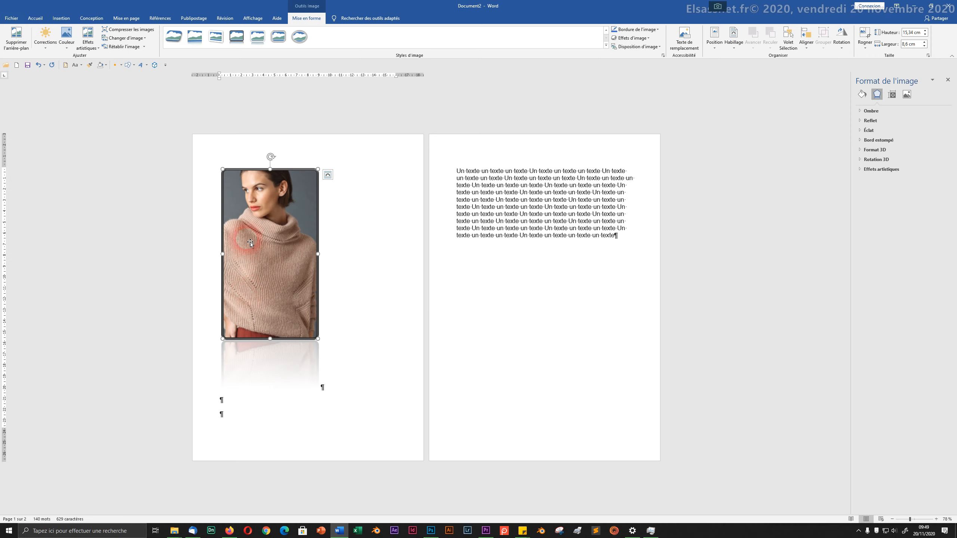
{"action": "left_click", "coordinate": [125, 47]}
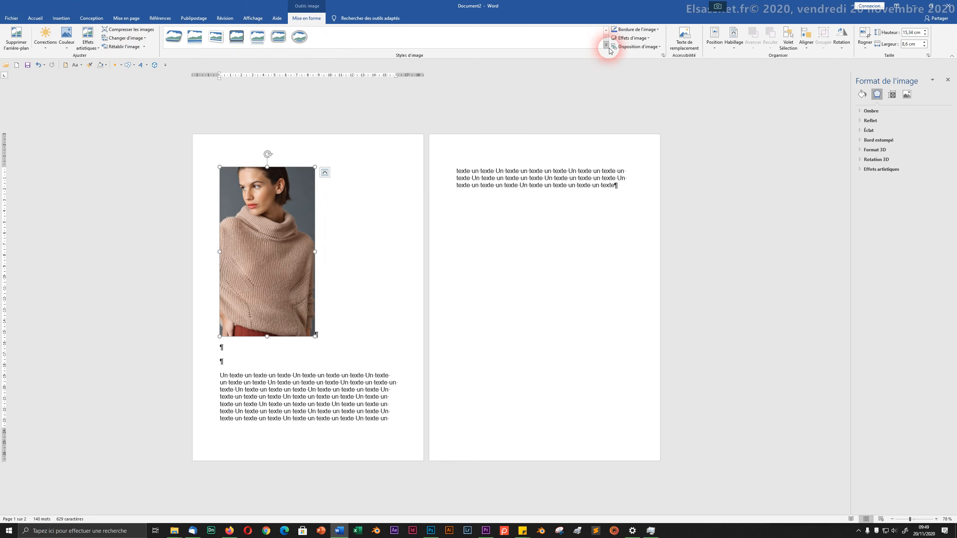
Give the image a 6 pt border in the standard golden-orange colour.
{"action": "left_click", "coordinate": [635, 30]}
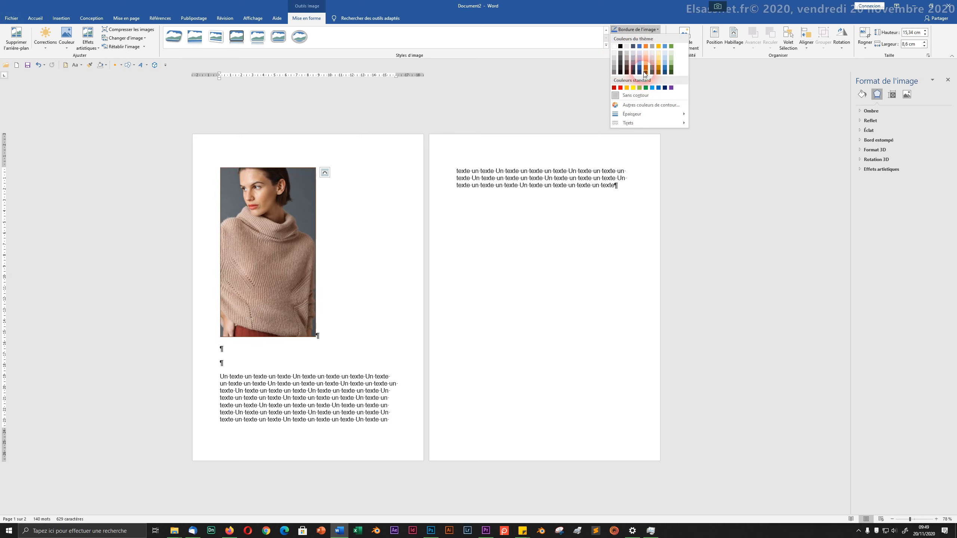
{"action": "left_click", "coordinate": [627, 88]}
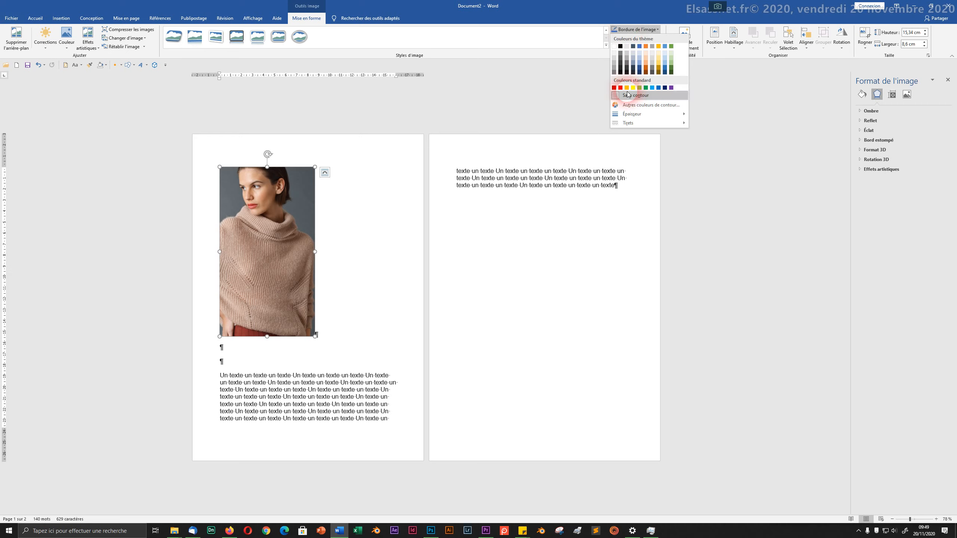
{"action": "mouse_move", "coordinate": [628, 115]}
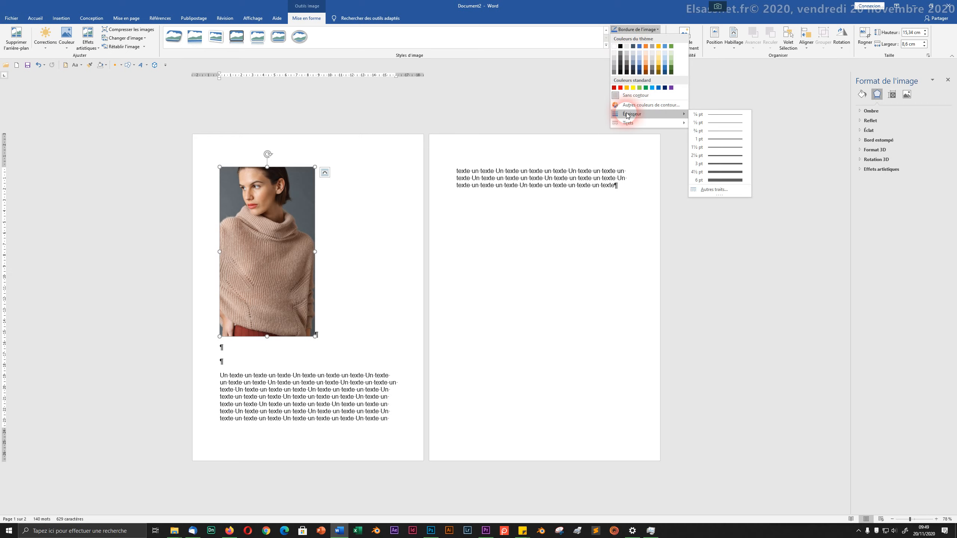
{"action": "left_click", "coordinate": [721, 181]}
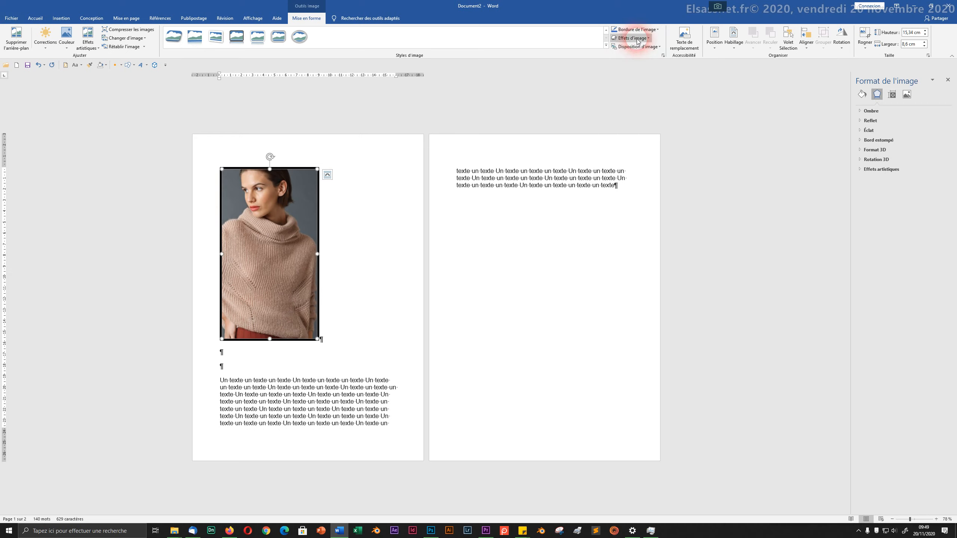
{"action": "left_click", "coordinate": [637, 30]}
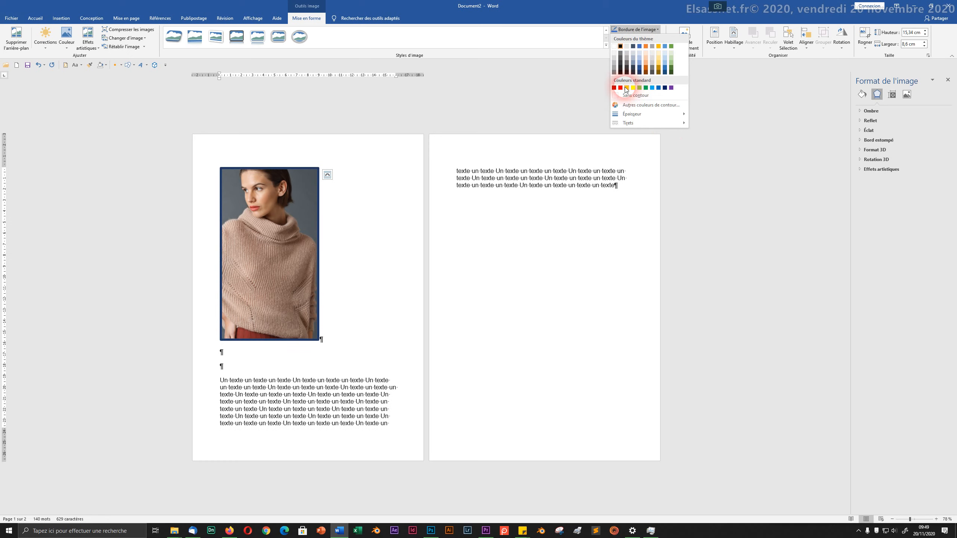
Browse the image effects from shadow to bevel and apply a slightly off-axis parallel 3D rotation to the bordered image.
{"action": "left_click", "coordinate": [632, 38]}
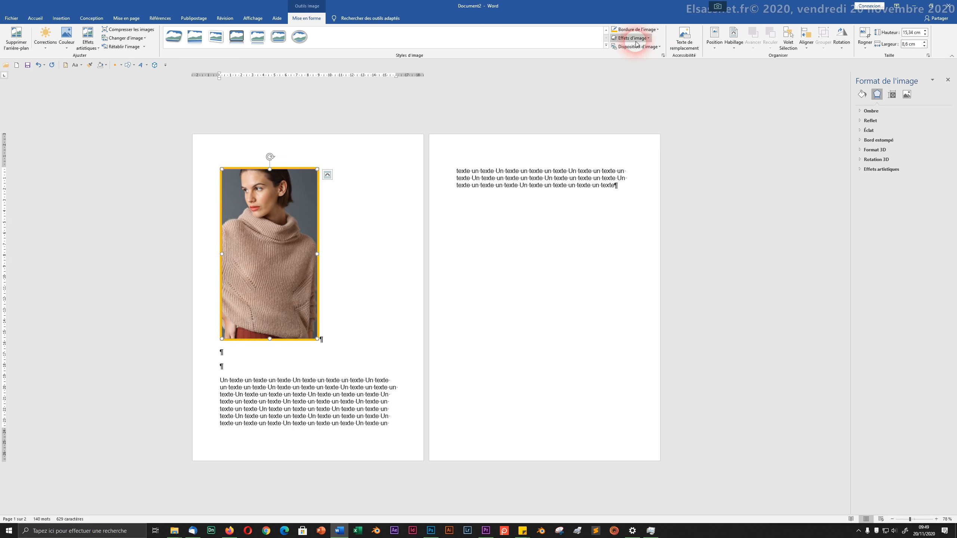
{"action": "mouse_move", "coordinate": [634, 73]}
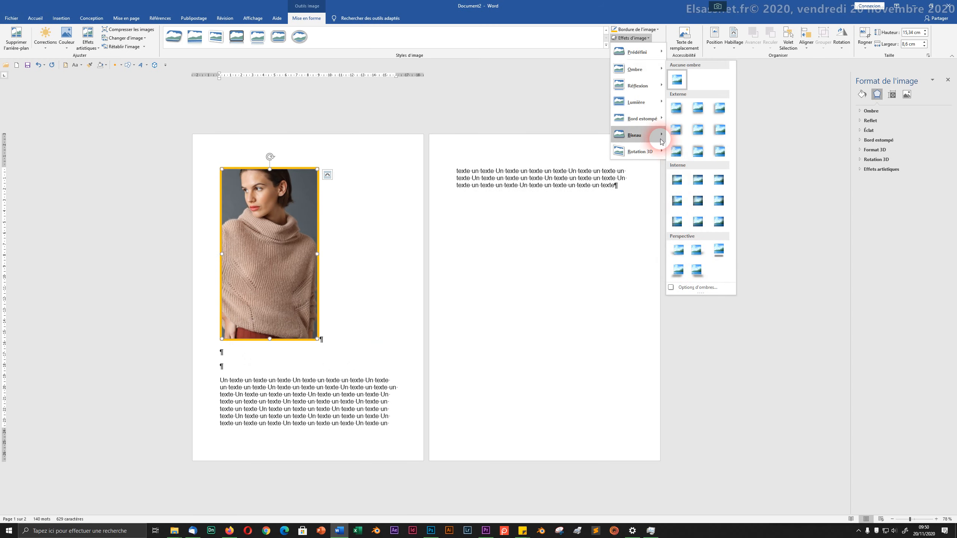
{"action": "mouse_move", "coordinate": [635, 90]}
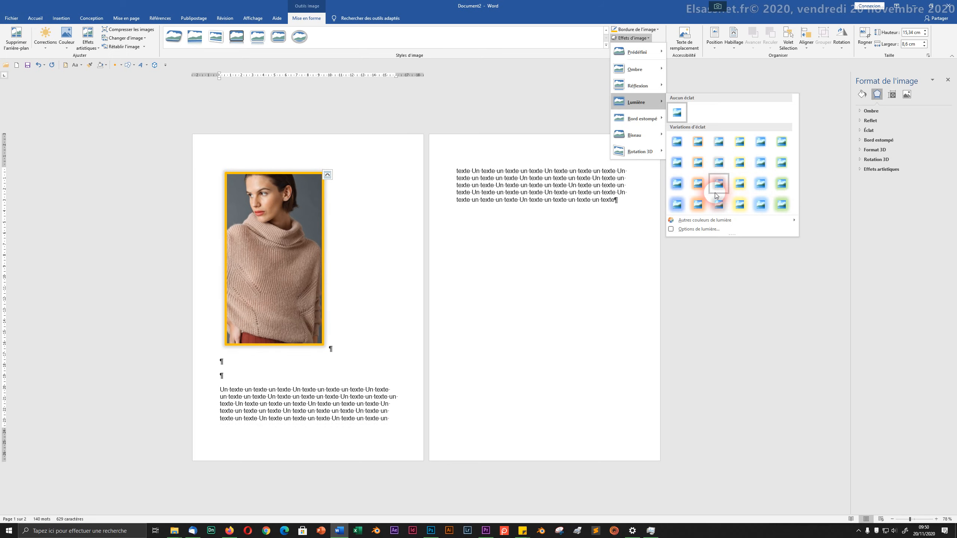
{"action": "mouse_move", "coordinate": [652, 119]}
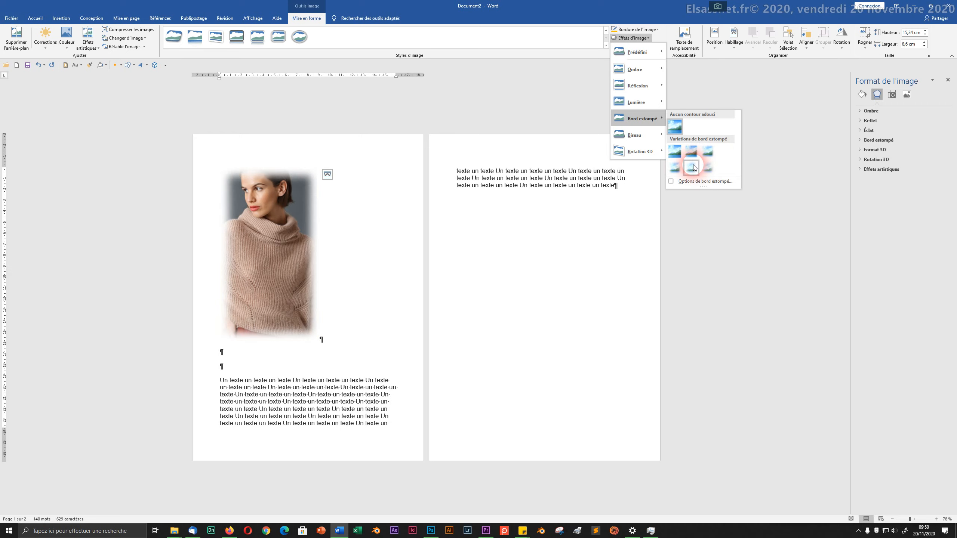
{"action": "mouse_move", "coordinate": [659, 135]}
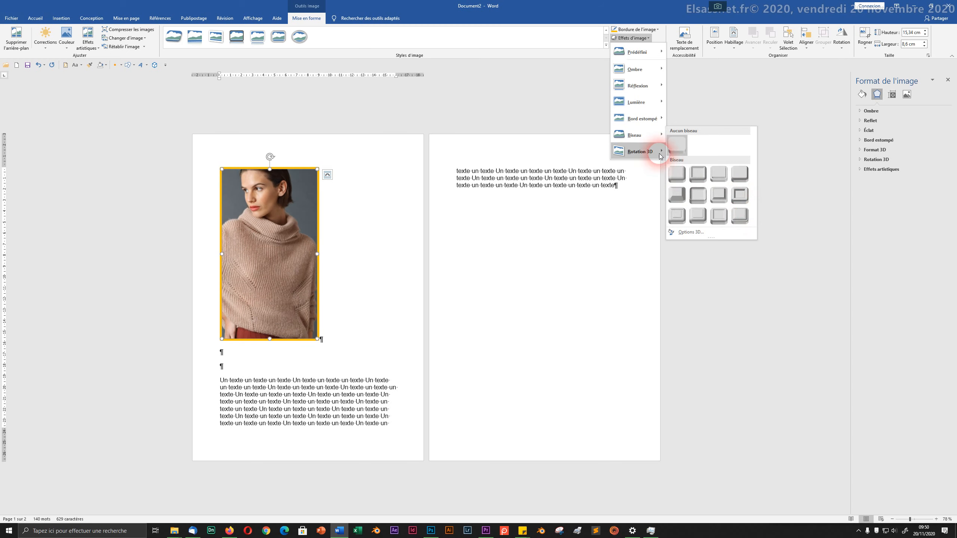
{"action": "mouse_move", "coordinate": [660, 153]}
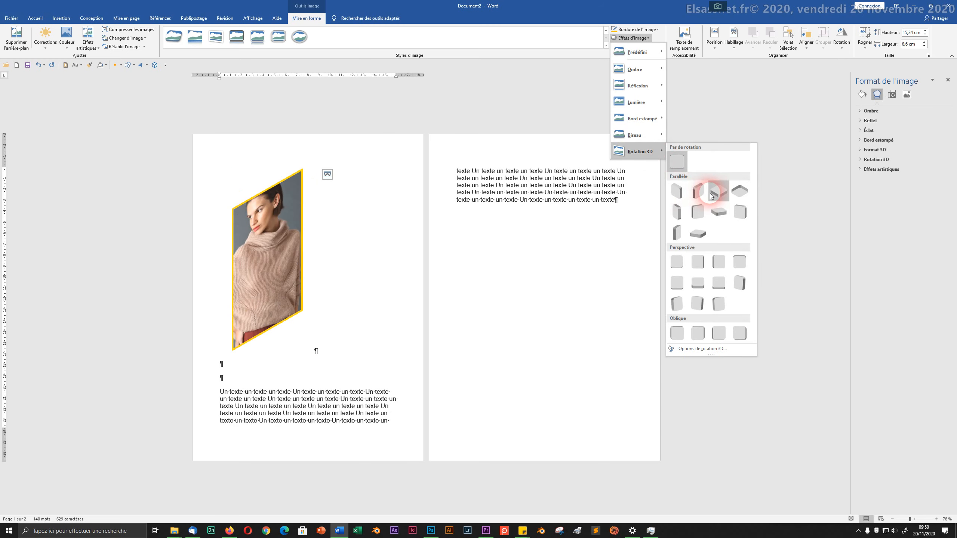
{"action": "left_click", "coordinate": [733, 212]}
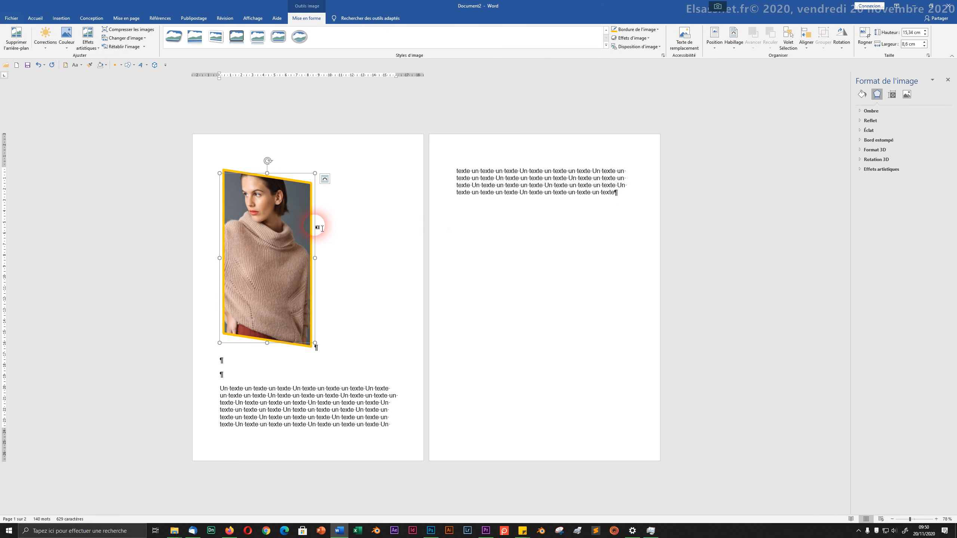
Reset the image to remove its border and 3D rotation.
{"action": "left_click", "coordinate": [409, 239]}
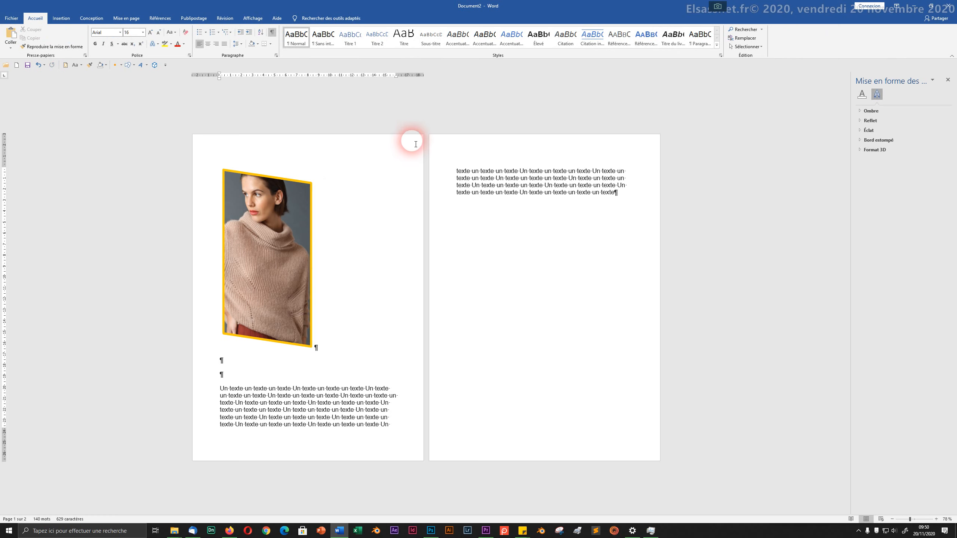
{"action": "left_click", "coordinate": [260, 186]}
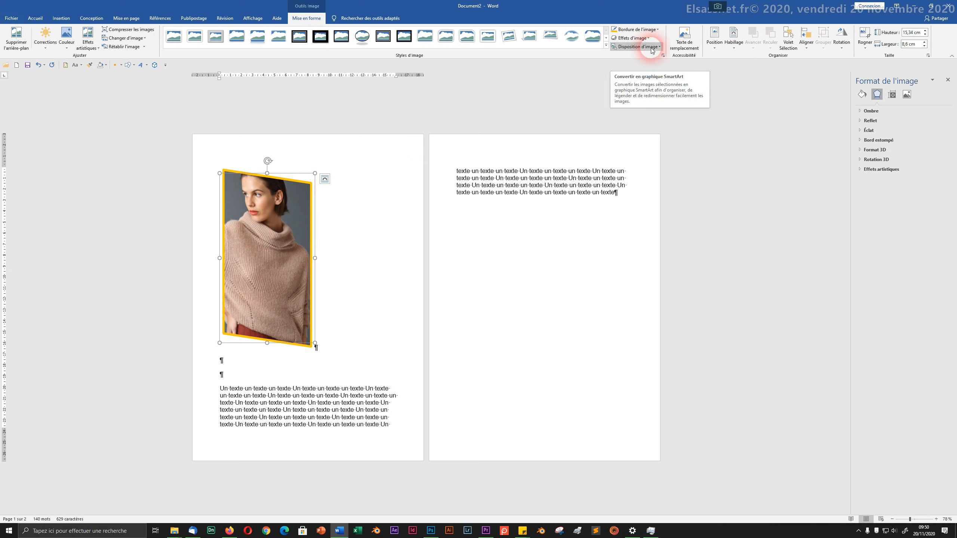
{"action": "left_click", "coordinate": [120, 47]}
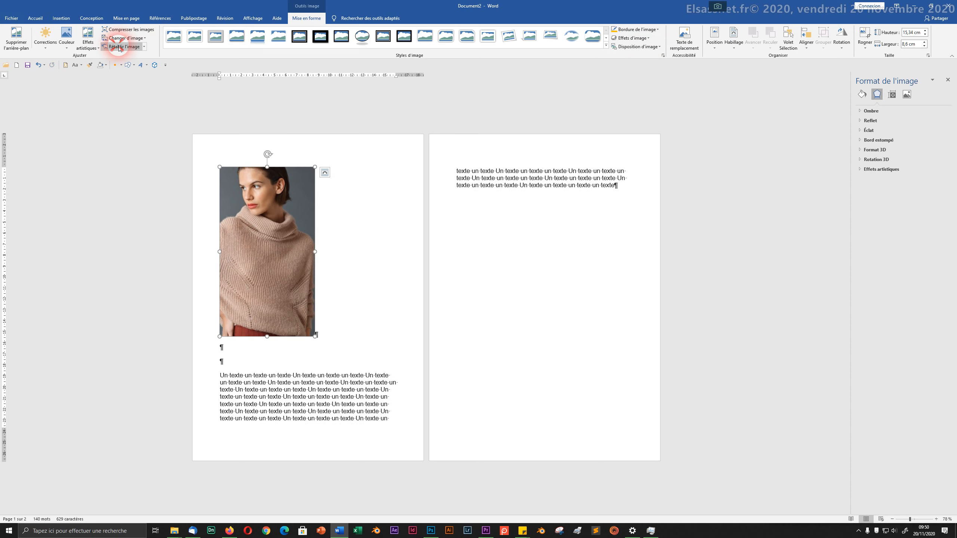
Add a custom reflection to the image with 81 % transparency, 65 % size, 10 pt blur and 8 pt distance.
{"action": "left_click", "coordinate": [633, 38]}
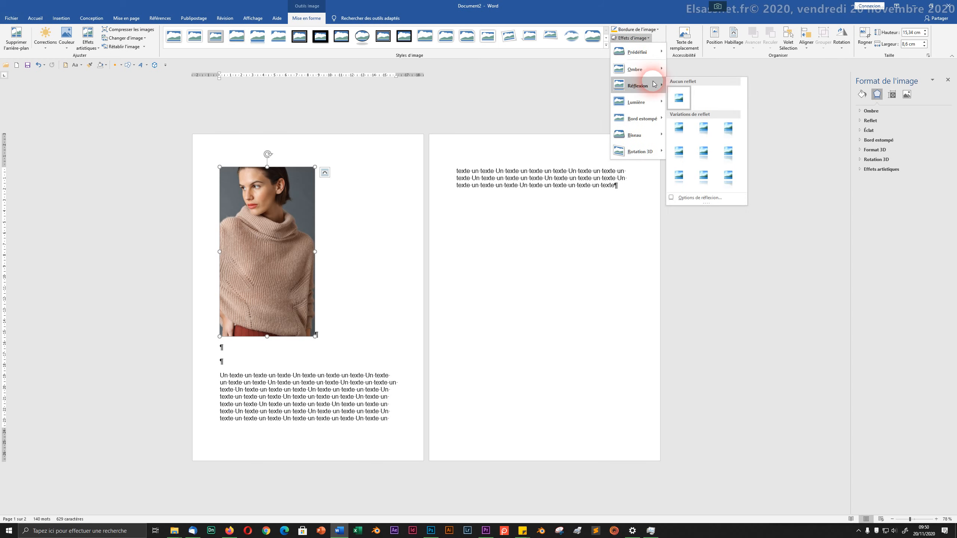
{"action": "left_click", "coordinate": [705, 158]}
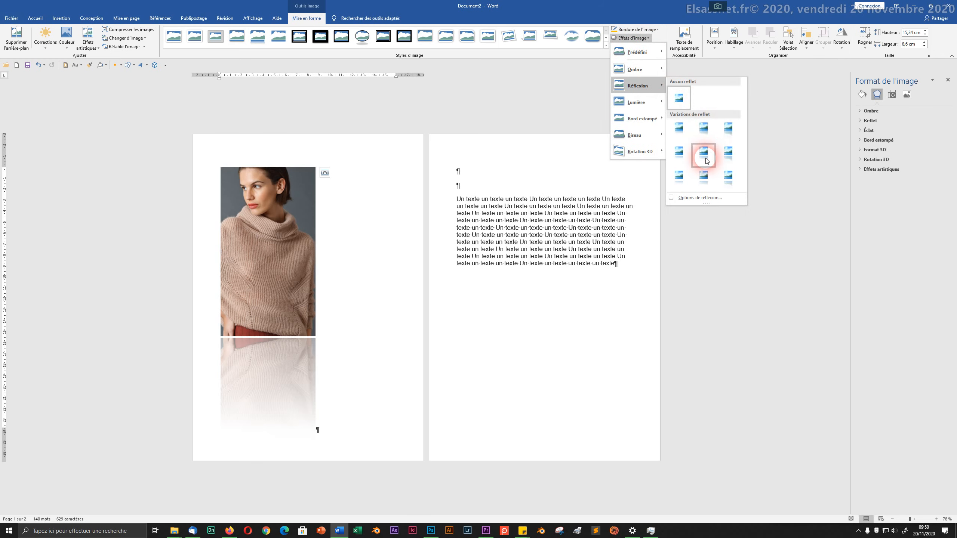
{"action": "left_click", "coordinate": [693, 199]}
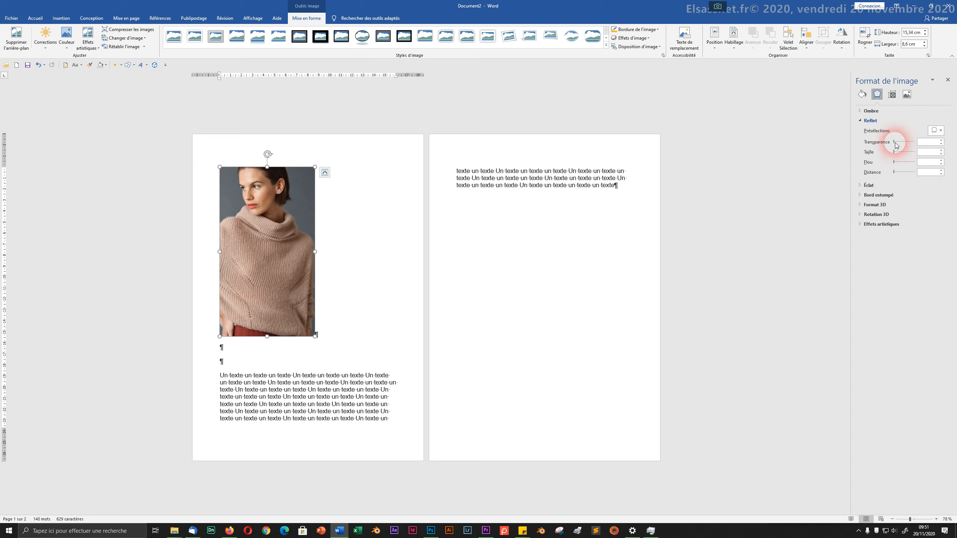
{"action": "left_click_drag", "start_coordinate": [894, 144], "coordinate": [892, 173]}
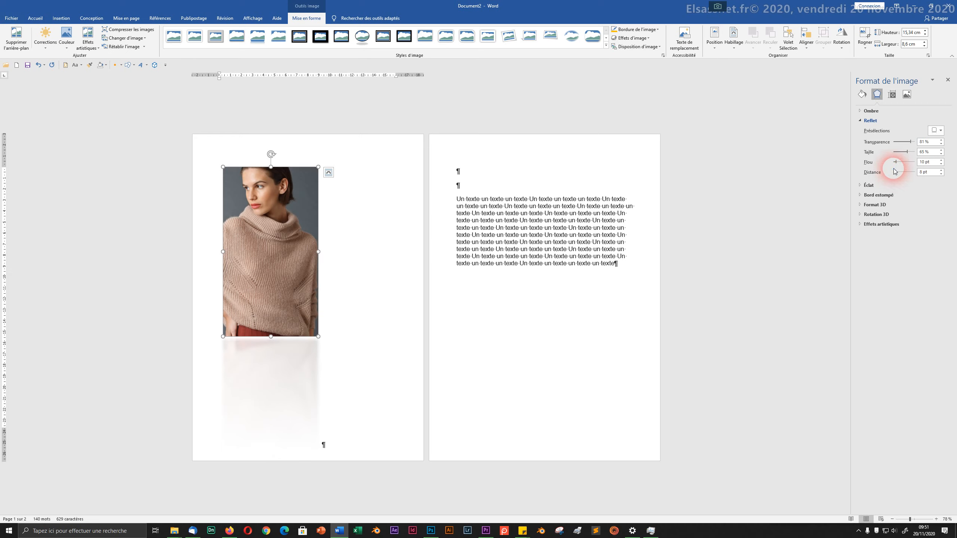
Reset the image's formatting to remove the custom reflection.
{"action": "left_click", "coordinate": [291, 18]}
{"action": "left_click", "coordinate": [539, 44]}
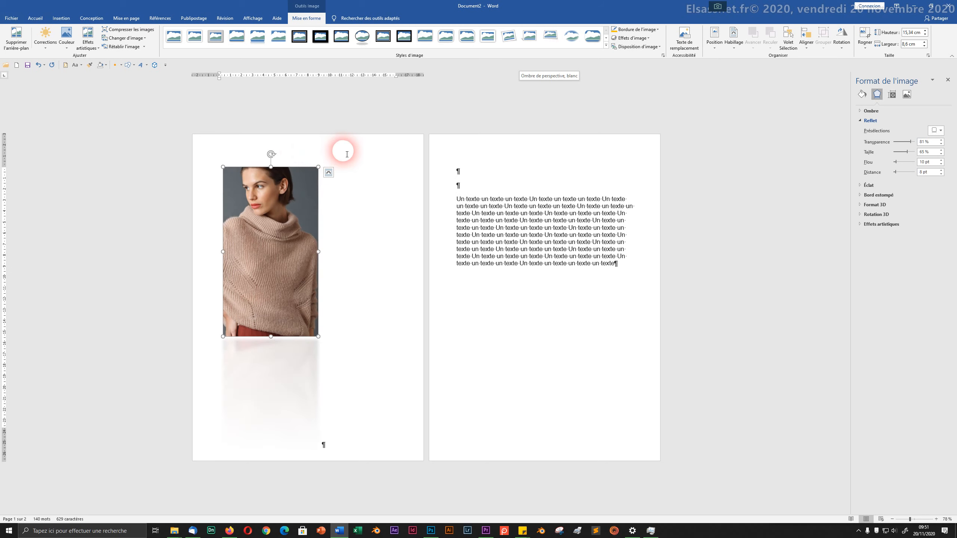
{"action": "left_click", "coordinate": [144, 46]}
{"action": "left_click", "coordinate": [129, 55]}
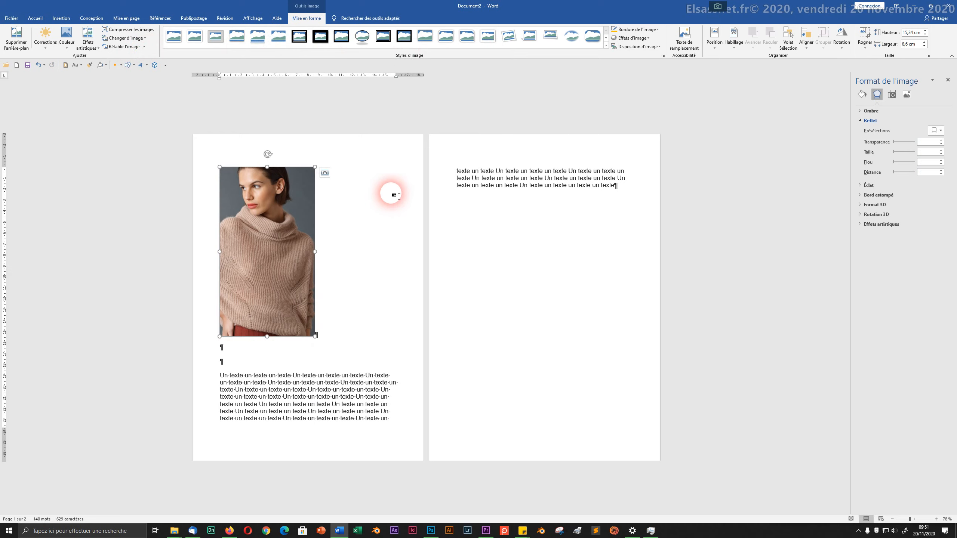
Close the image formatting pane and reopen it for the selected image.
{"action": "right_click", "coordinate": [272, 226]}
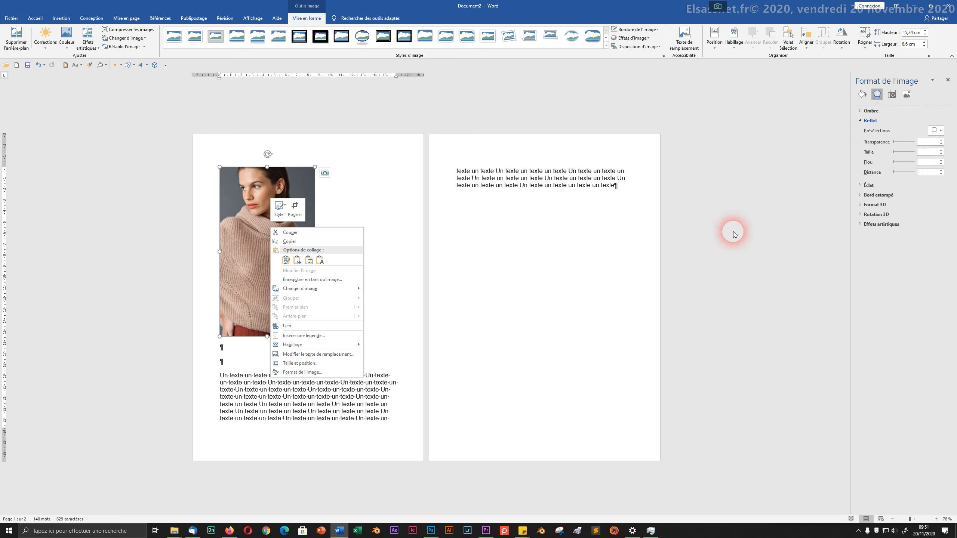
{"action": "left_click", "coordinate": [410, 197]}
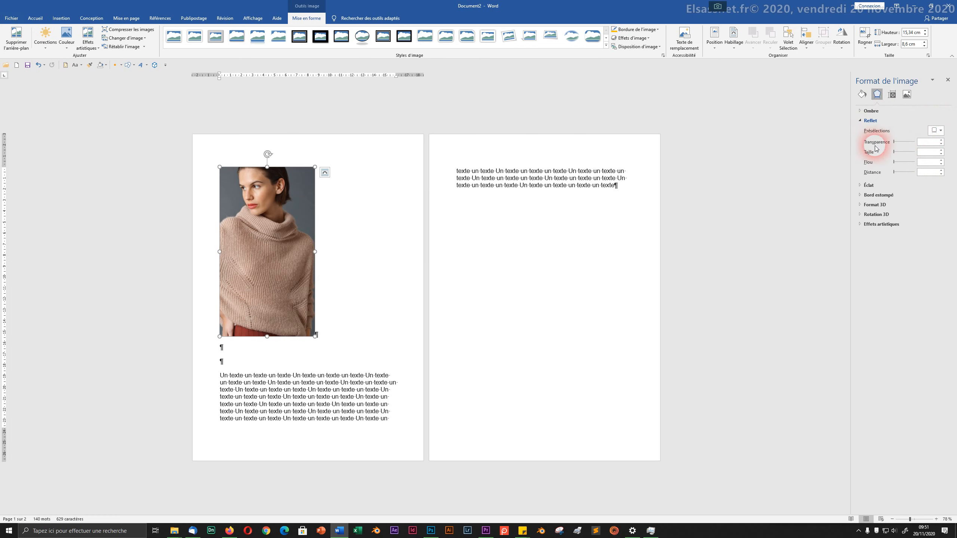
{"action": "left_click", "coordinate": [949, 80]}
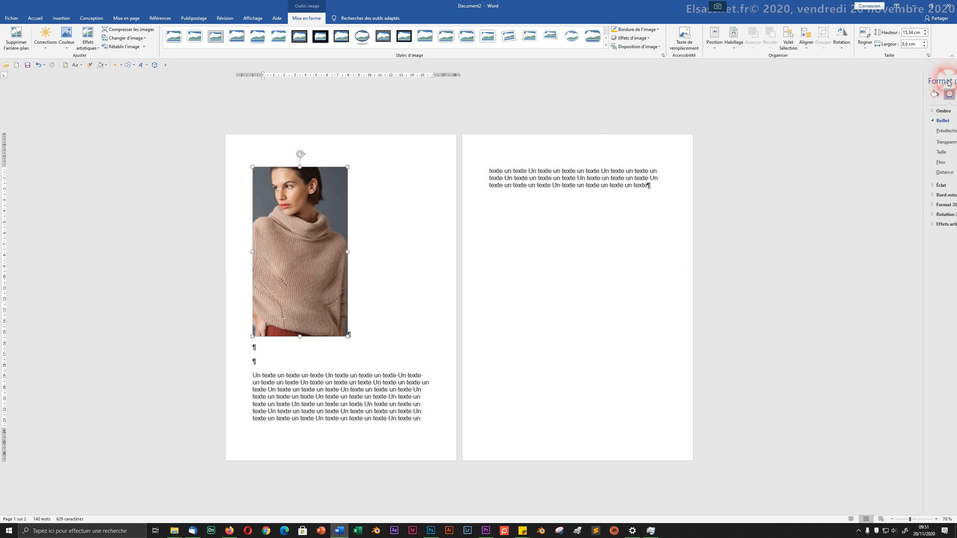
{"action": "right_click", "coordinate": [344, 263]}
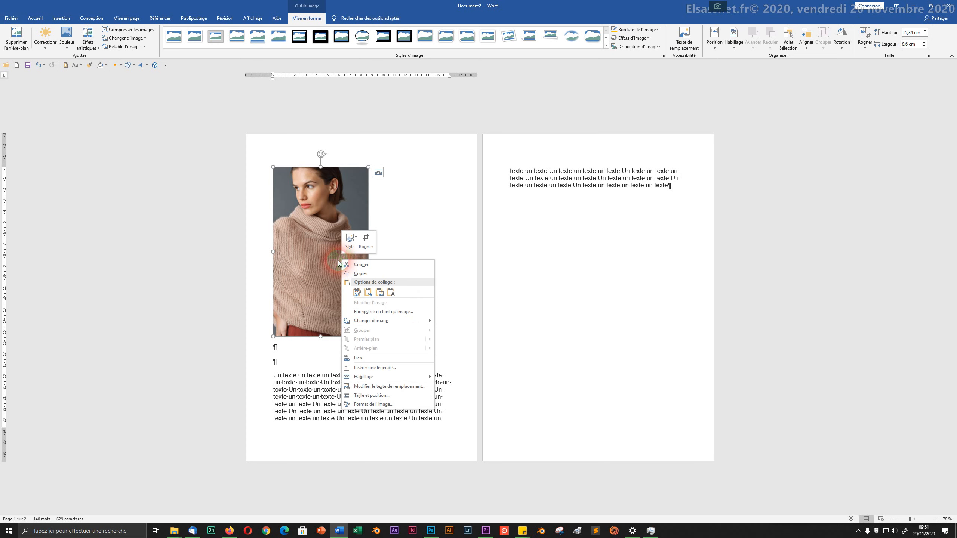
{"action": "left_click", "coordinate": [371, 404]}
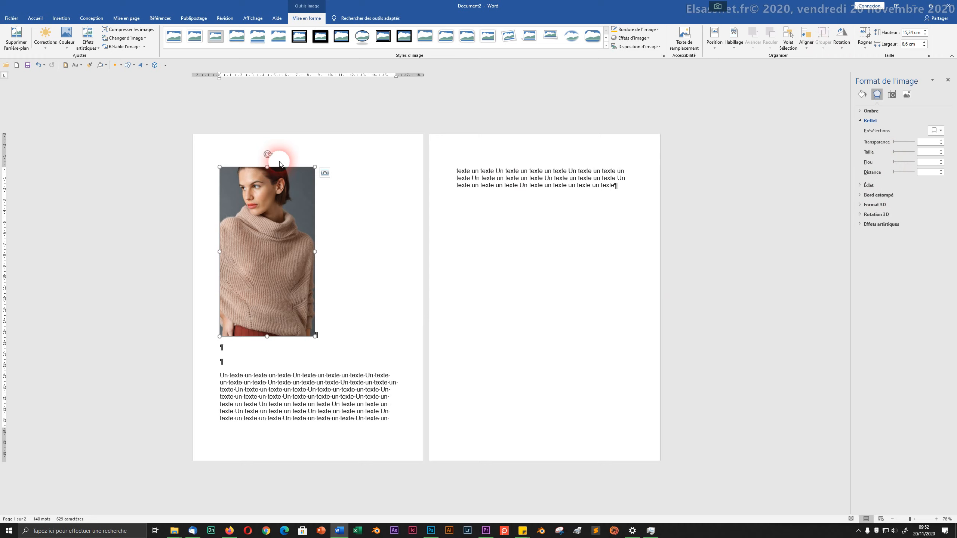
Rotate the image freely to upside down and turn it back upright.
{"action": "left_click_drag", "start_coordinate": [272, 155], "coordinate": [267, 348]}
{"action": "left_click_drag", "start_coordinate": [187, 251], "coordinate": [289, 159]}
{"action": "left_click_drag", "start_coordinate": [278, 199], "coordinate": [270, 199]}
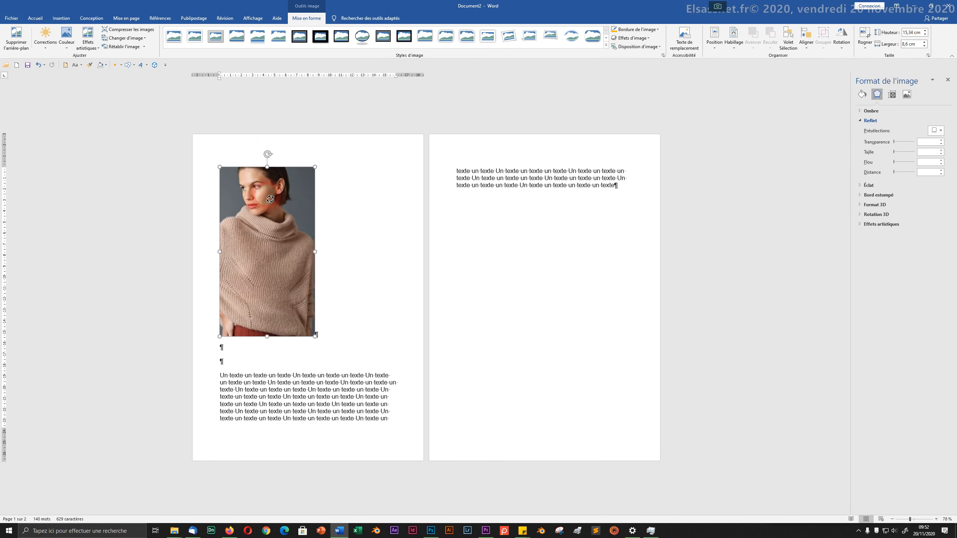
{"action": "left_click", "coordinate": [841, 35]}
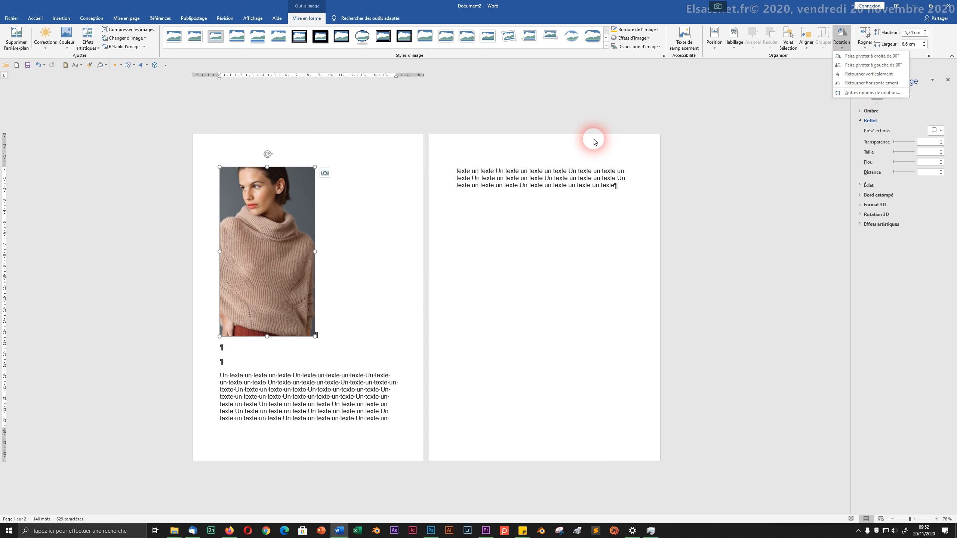
{"action": "left_click", "coordinate": [806, 47]}
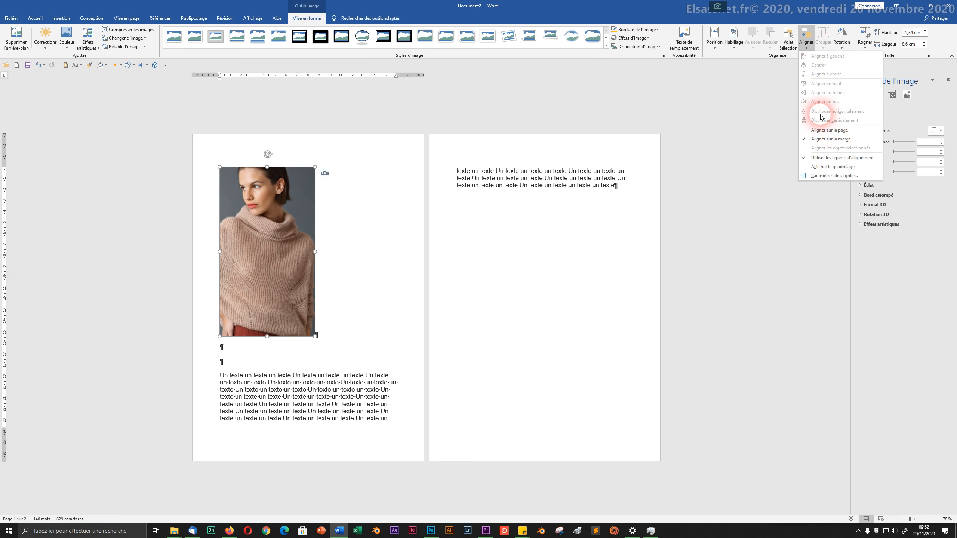
{"action": "left_click", "coordinate": [715, 46]}
{"action": "left_click", "coordinate": [716, 48]}
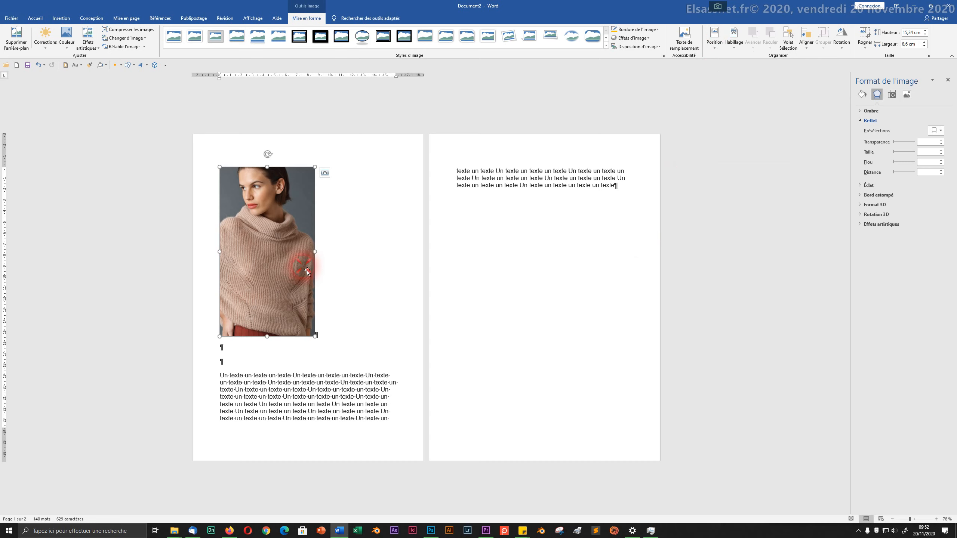
Set the image's wrapping to in front of text and shrink it to about 4.95 cm high by 2.78 cm wide below the paragraph.
{"action": "left_click", "coordinate": [732, 48]}
{"action": "left_click", "coordinate": [739, 110]}
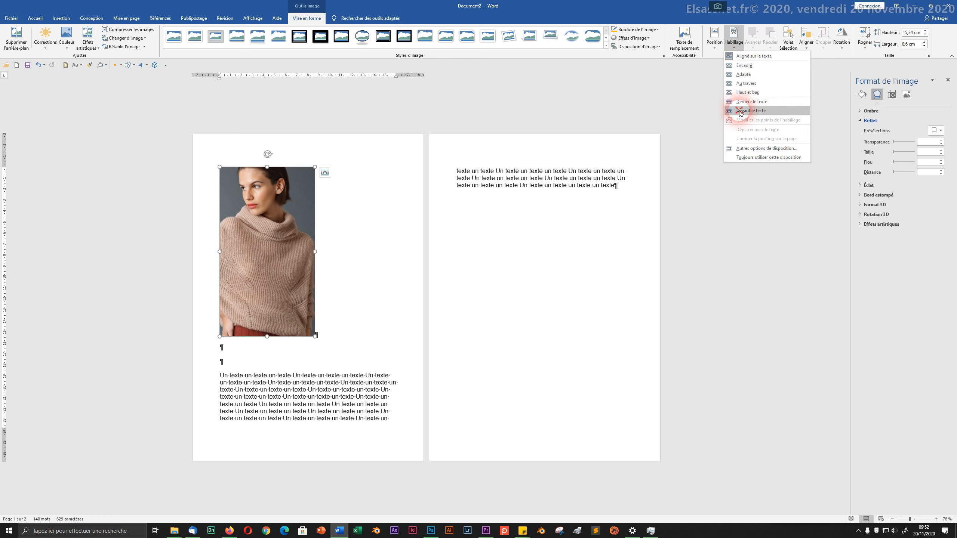
{"action": "left_click", "coordinate": [739, 110]}
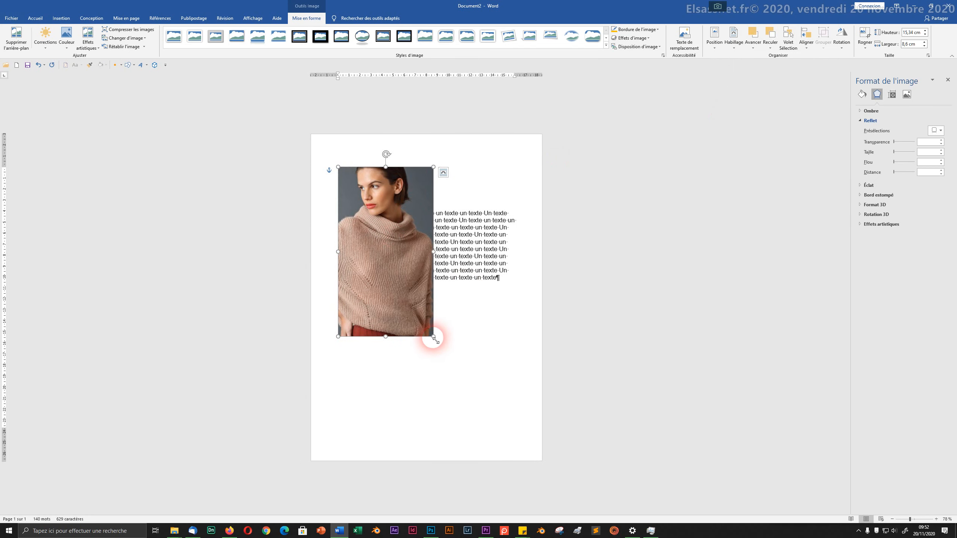
{"action": "left_click_drag", "start_coordinate": [434, 336], "coordinate": [354, 335]}
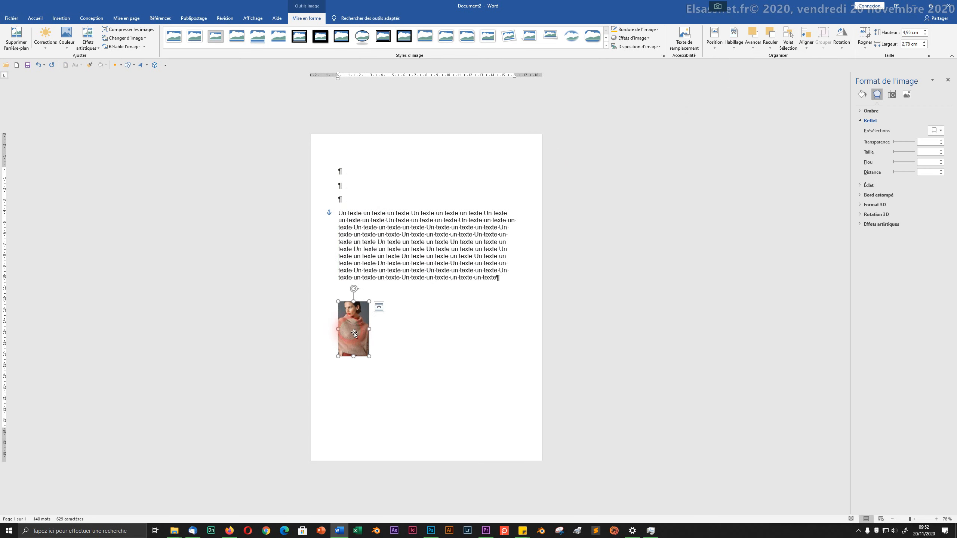
Duplicate the small image four times, placing two copies above the paragraph and two more beside the original below it.
{"action": "right_click", "coordinate": [357, 330]}
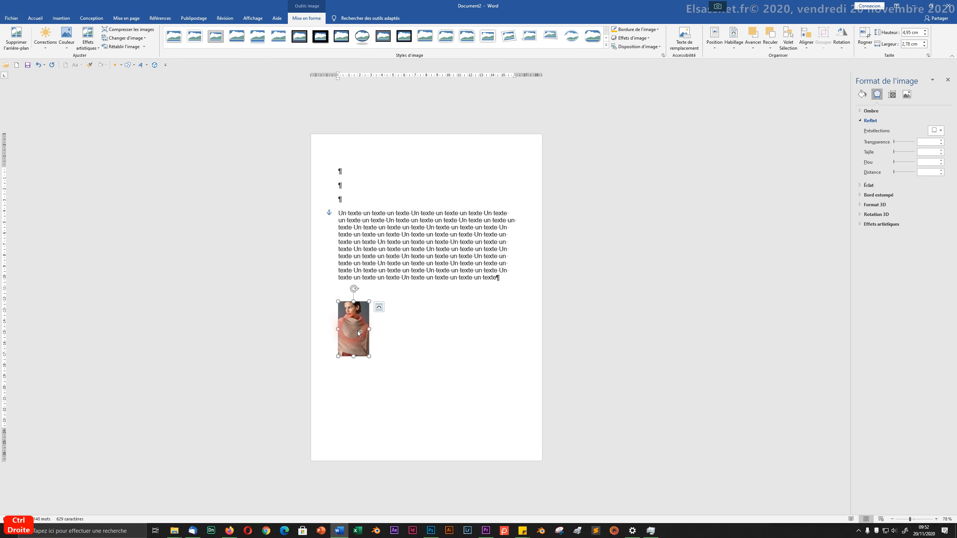
{"action": "left_click", "coordinate": [334, 293]}
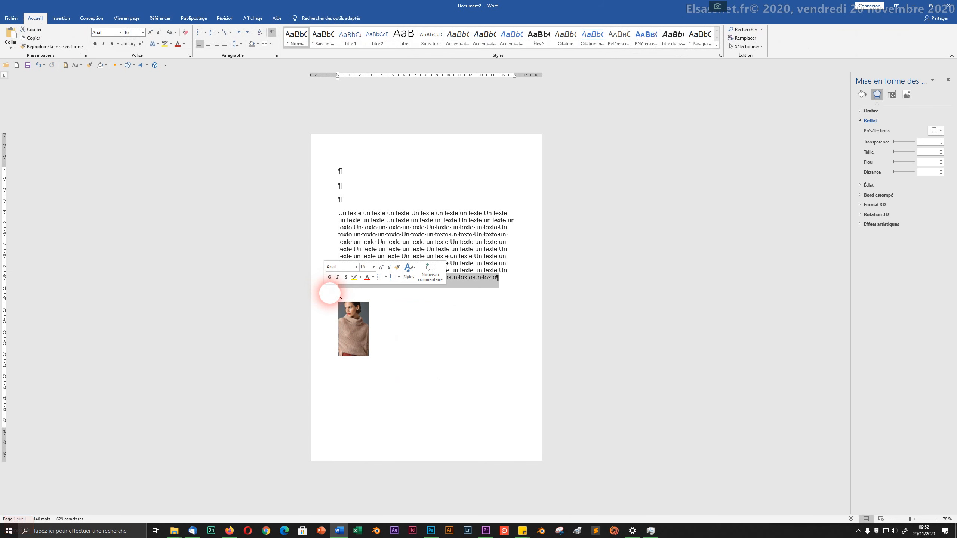
{"action": "left_click", "coordinate": [371, 343]}
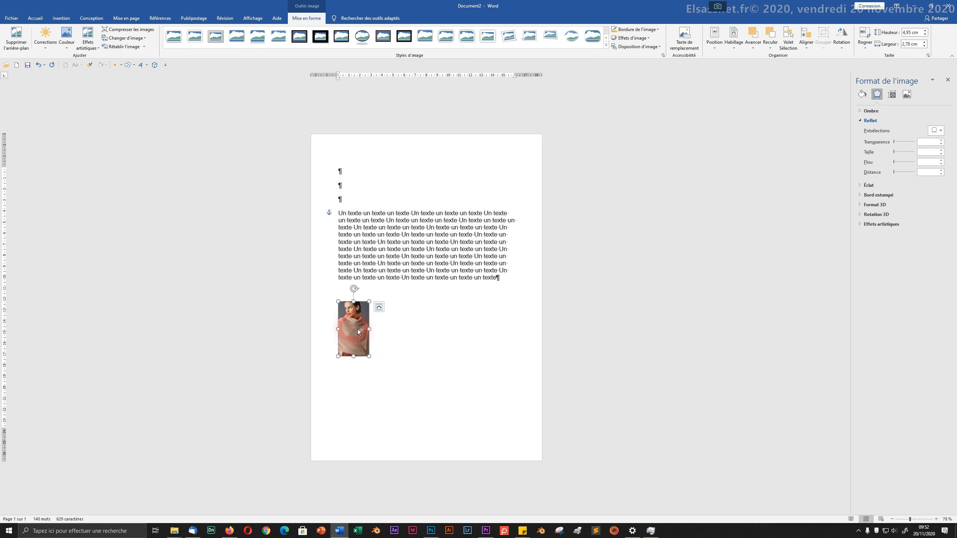
{"action": "left_click_drag", "start_coordinate": [358, 332], "coordinate": [379, 184]}
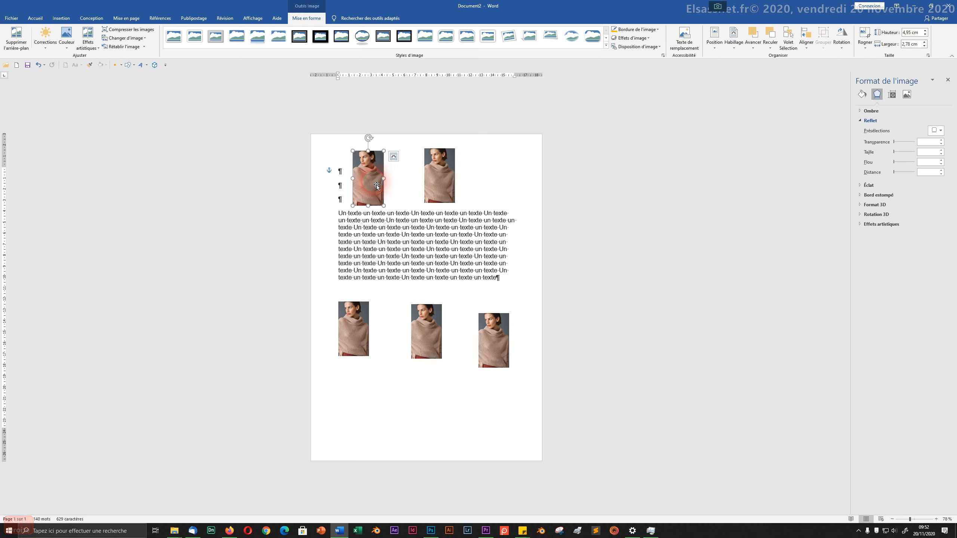
{"action": "right_click", "coordinate": [372, 183]}
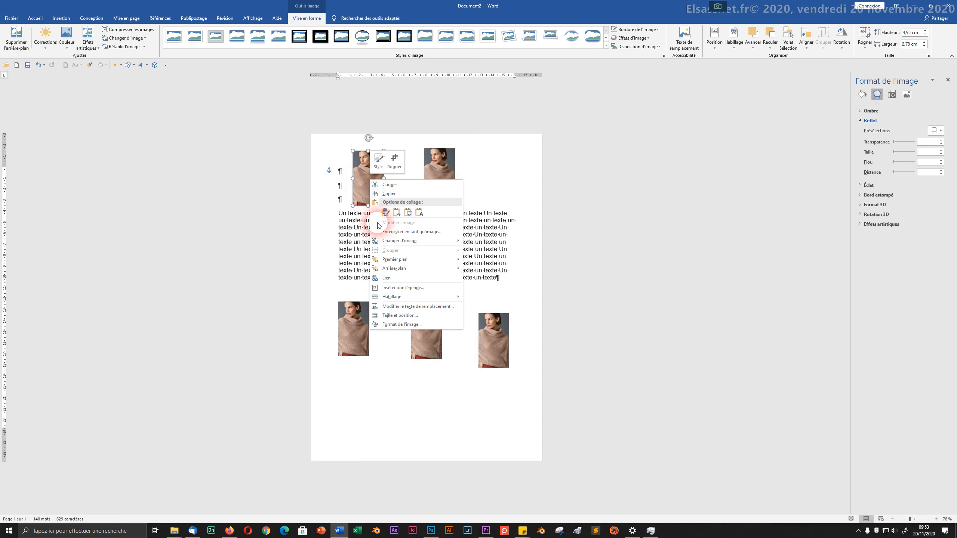
{"action": "left_click", "coordinate": [393, 325]}
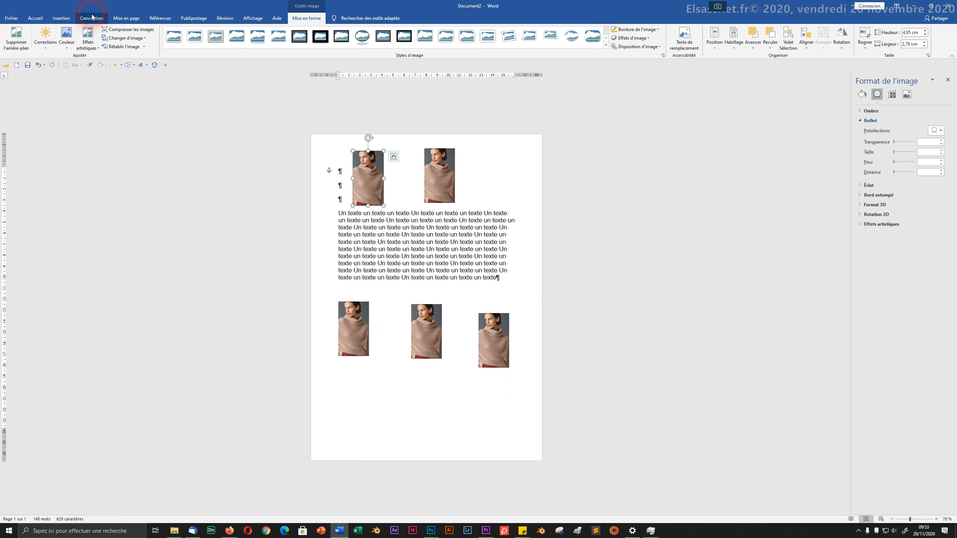
{"action": "left_click", "coordinate": [59, 19]}
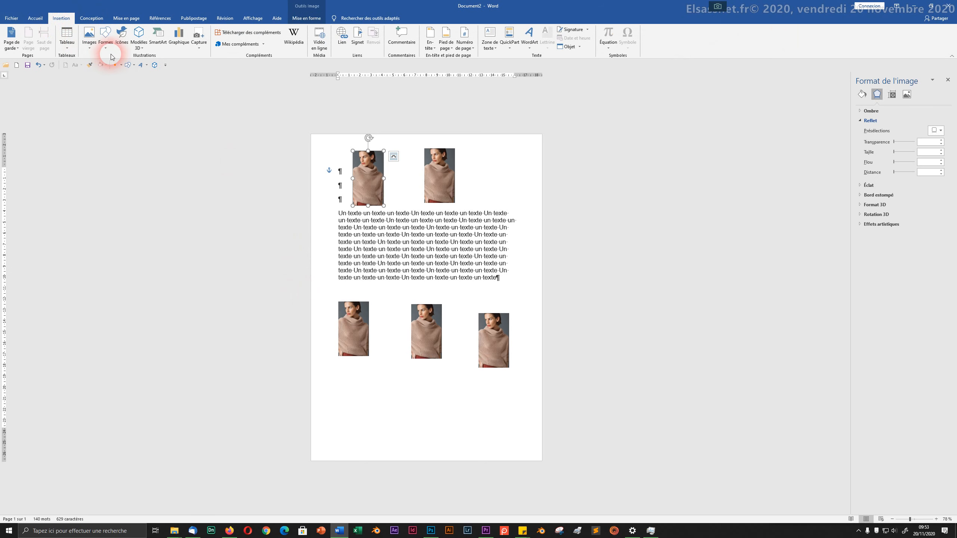
{"action": "left_click", "coordinate": [106, 43]}
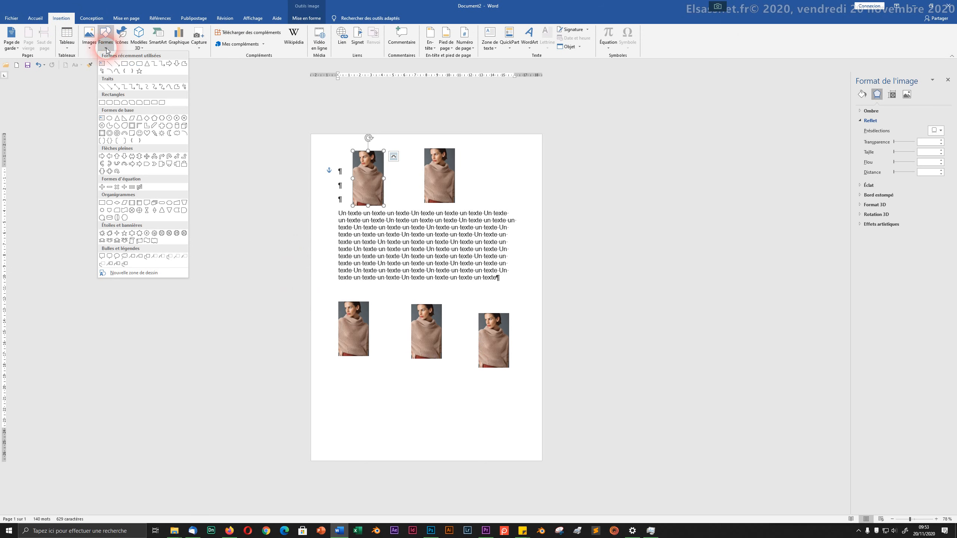
{"action": "left_click", "coordinate": [496, 416]}
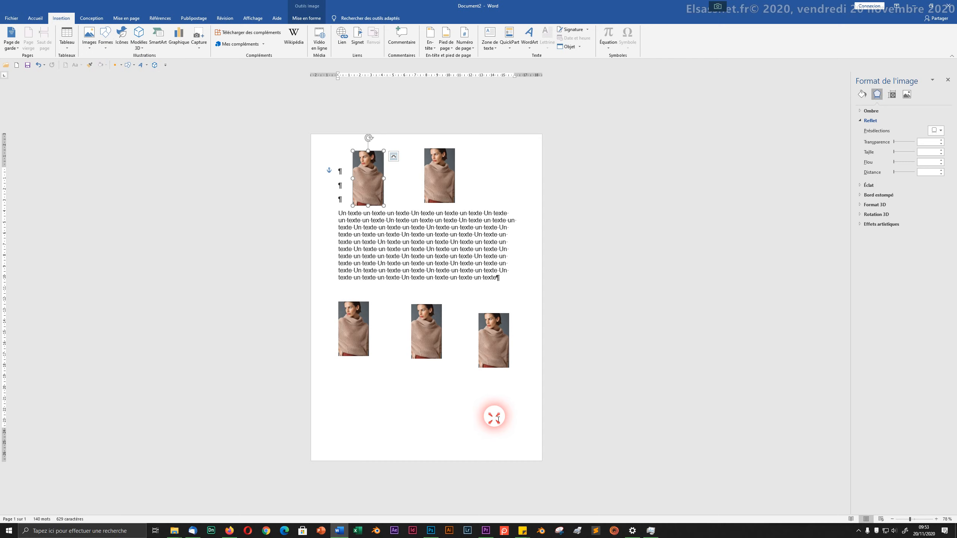
Select the document's entire contents, text and images, and delete them to leave a blank page.
{"action": "left_click", "coordinate": [522, 396]}
{"action": "key", "text": "ctrl+a"}
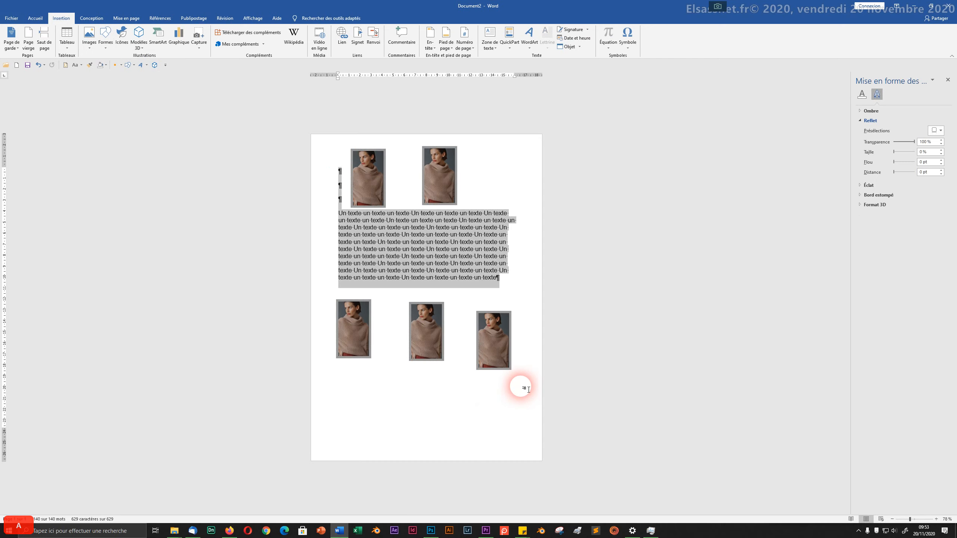
{"action": "key", "text": "Delete"}
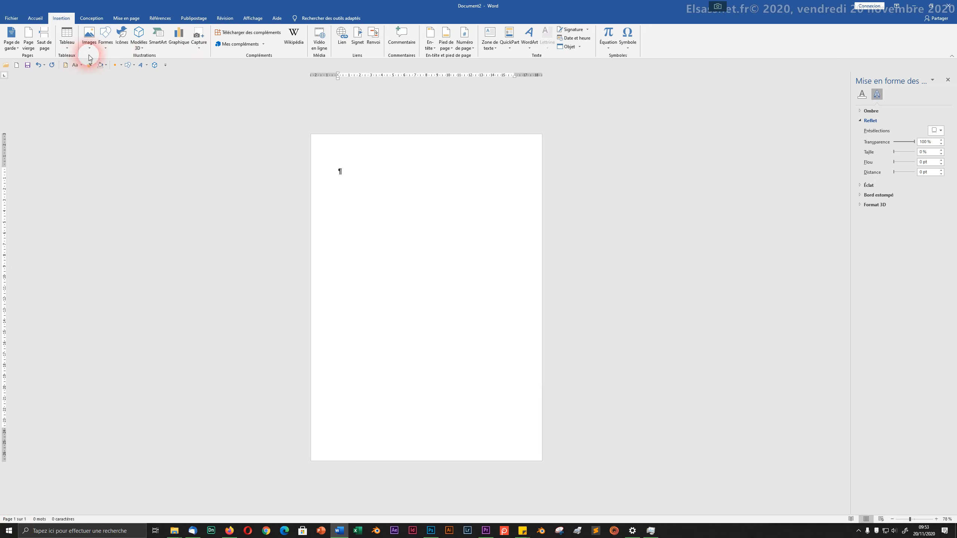
Draw a rectangle about 6.6 cm high and 8 cm wide in the upper middle of the page.
{"action": "left_click", "coordinate": [106, 49]}
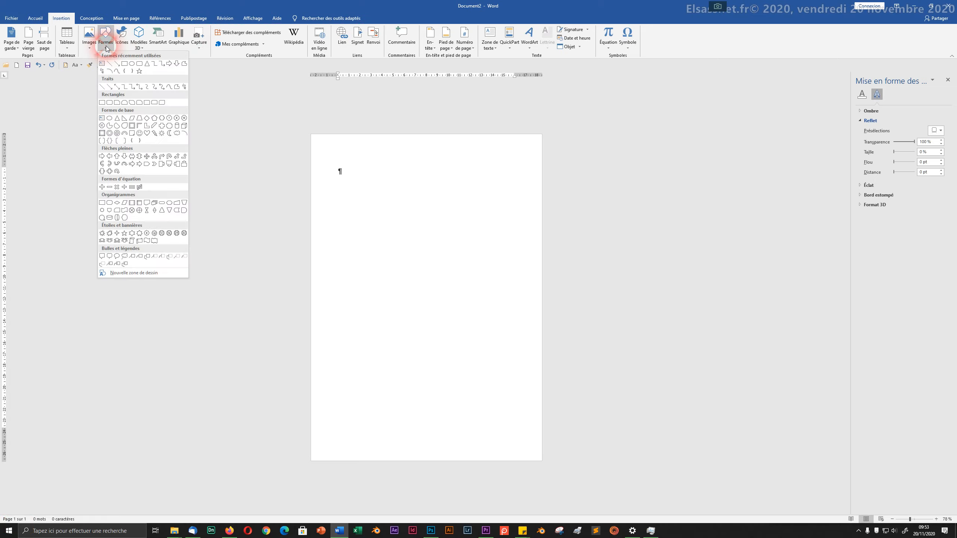
{"action": "left_click", "coordinate": [124, 63]}
{"action": "left_click_drag", "start_coordinate": [373, 196], "coordinate": [462, 269]}
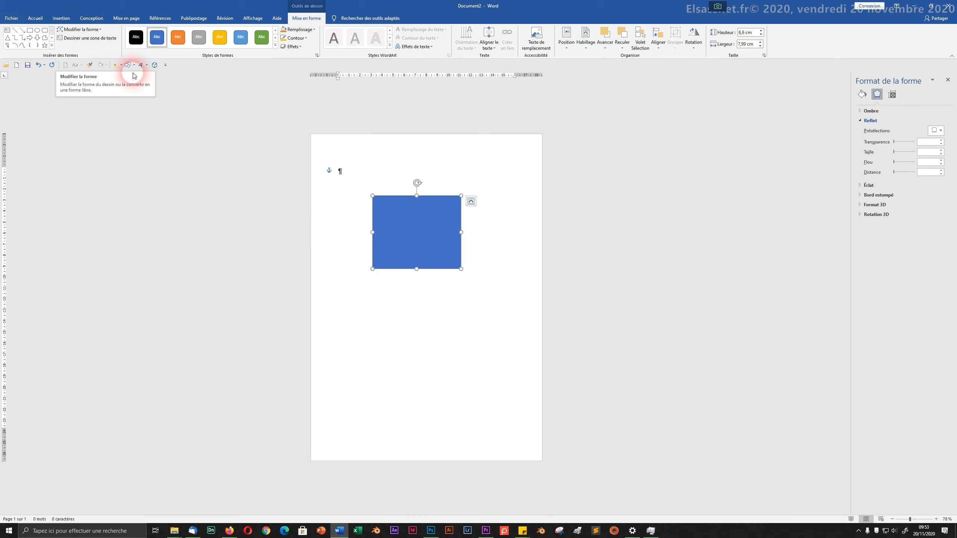
Draw a notched right block arrow about 3.2 cm high and 5.1 cm wide below the rectangle.
{"action": "left_click", "coordinate": [52, 46]}
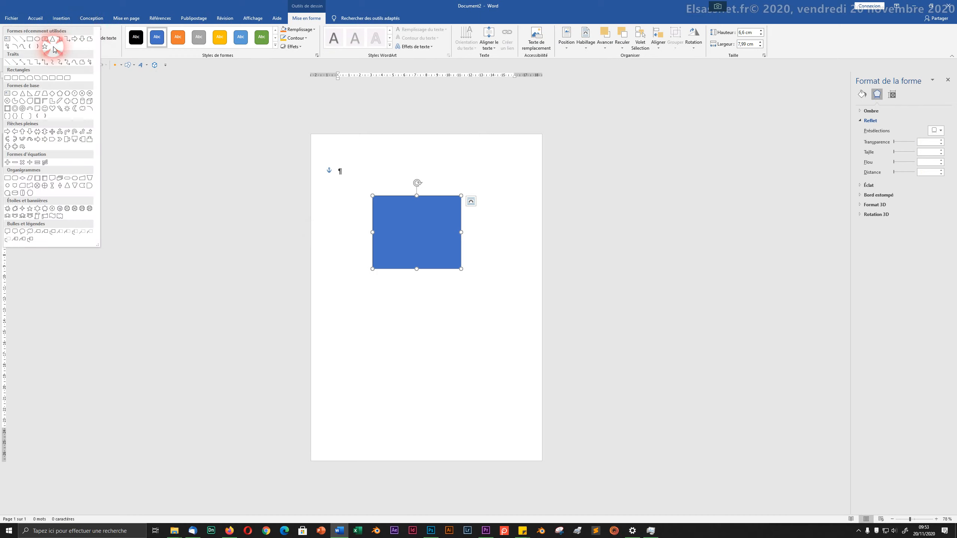
{"action": "left_click", "coordinate": [40, 140]}
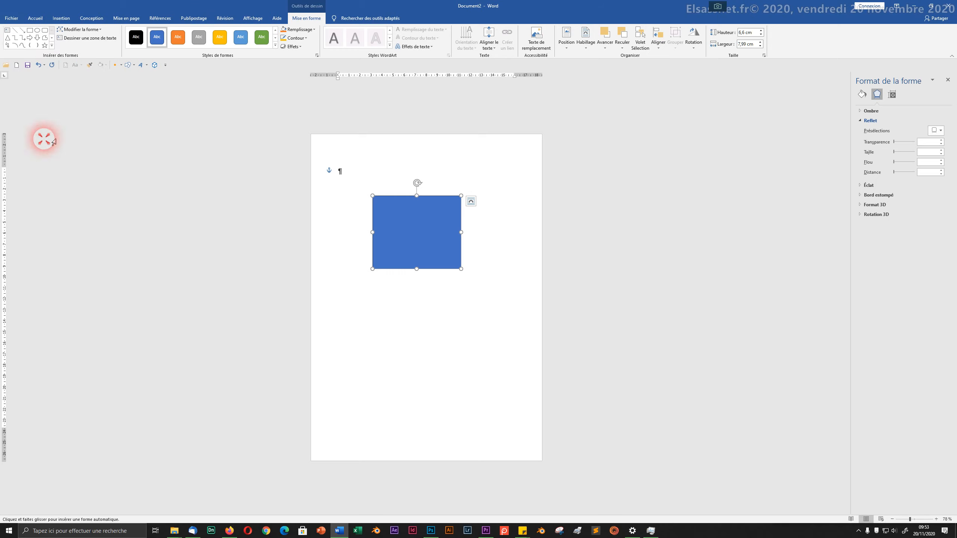
{"action": "left_click_drag", "start_coordinate": [381, 293], "coordinate": [438, 328]}
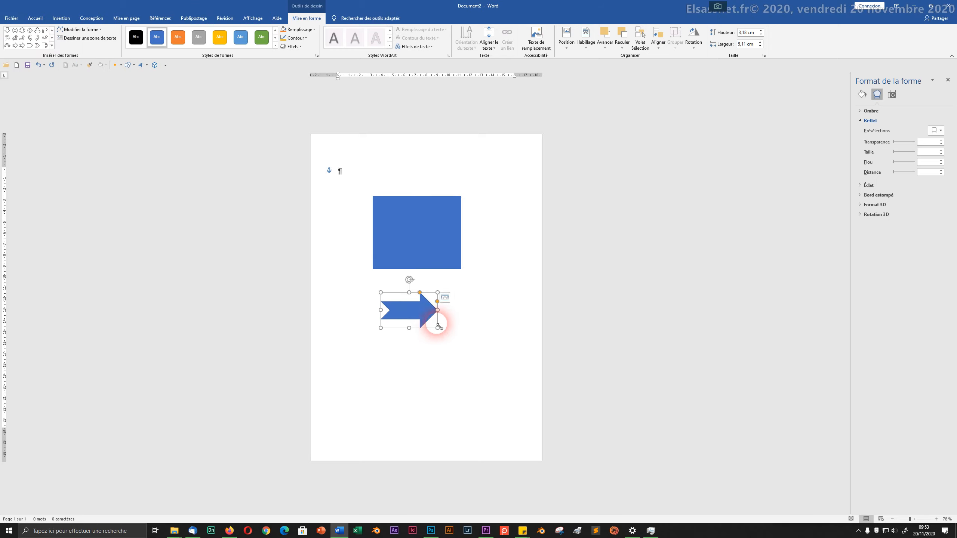
Draw a line callout about 2.6 cm high and 4.5 cm wide above and right of the rectangle, with its leader pointing to it.
{"action": "left_click", "coordinate": [52, 46]}
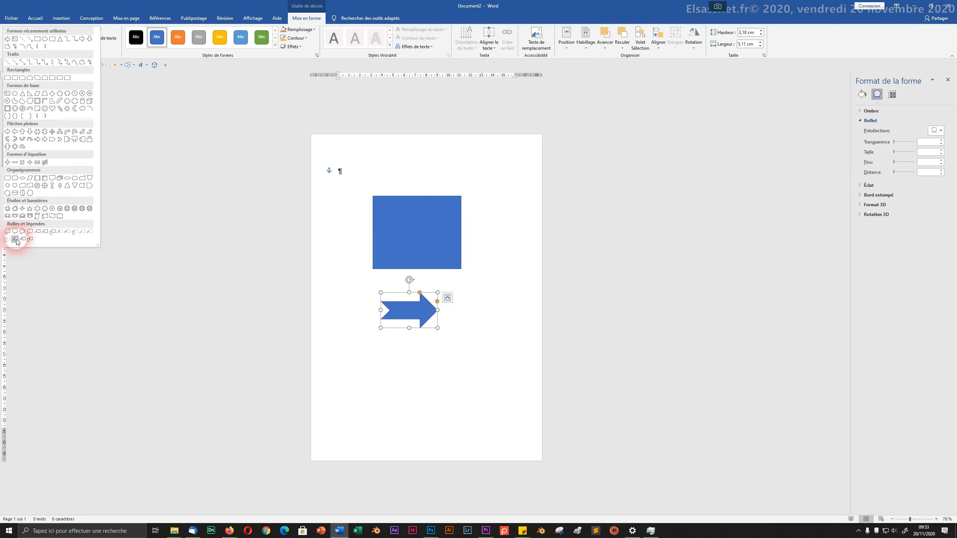
{"action": "left_click", "coordinate": [38, 231]}
{"action": "left_click_drag", "start_coordinate": [517, 162], "coordinate": [468, 192]}
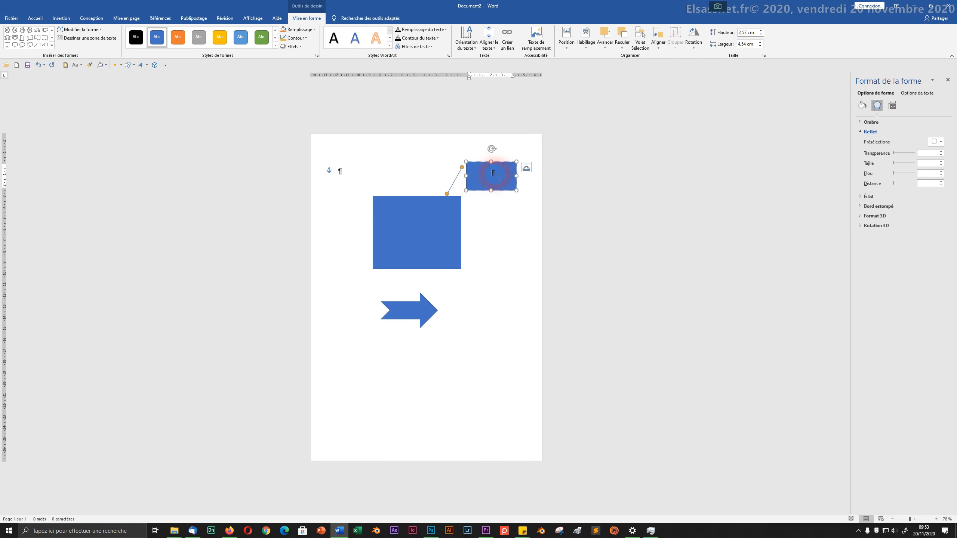
Enter the text "Ceci est un rectangle" in the callout and deselect it.
{"action": "type", "text": "Ceci est"}
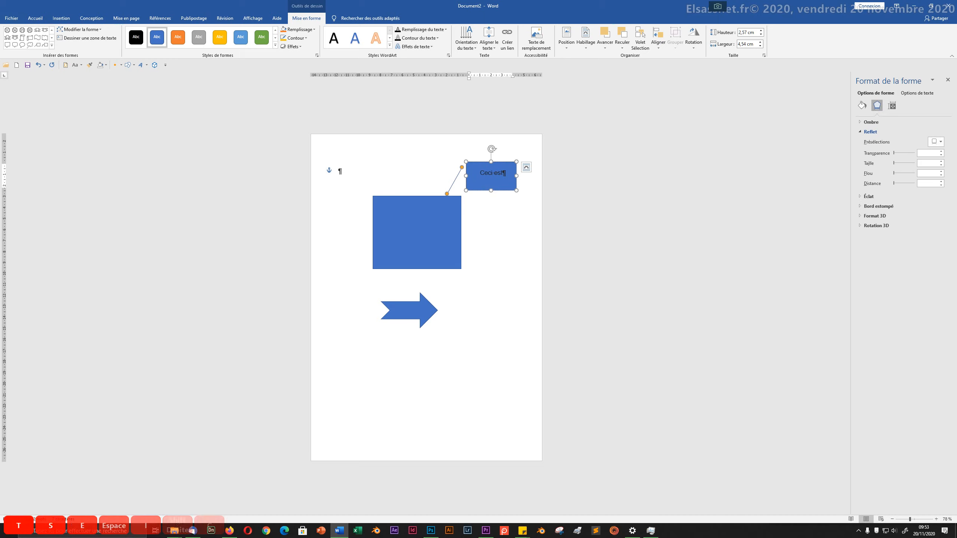
{"action": "type", "text": " un r"}
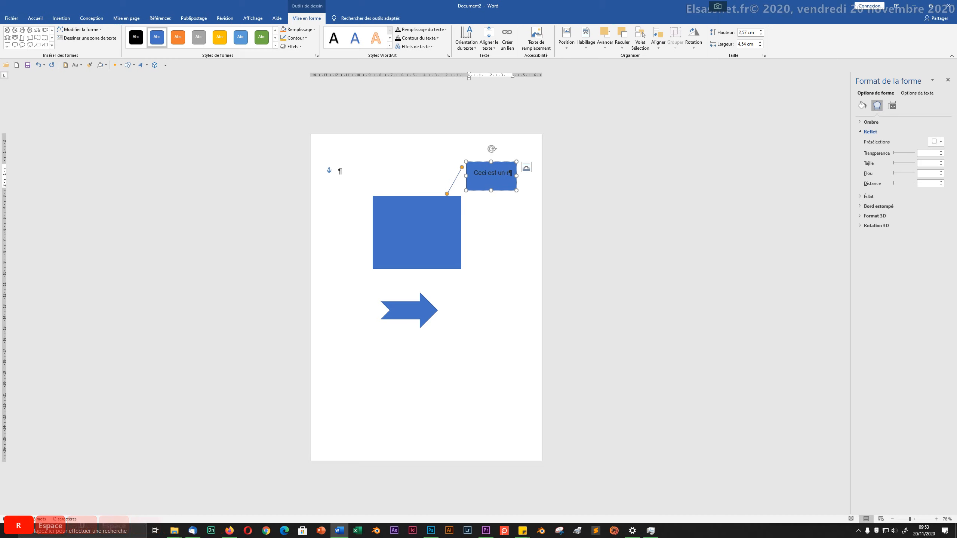
{"action": "type", "text": "ectangle"}
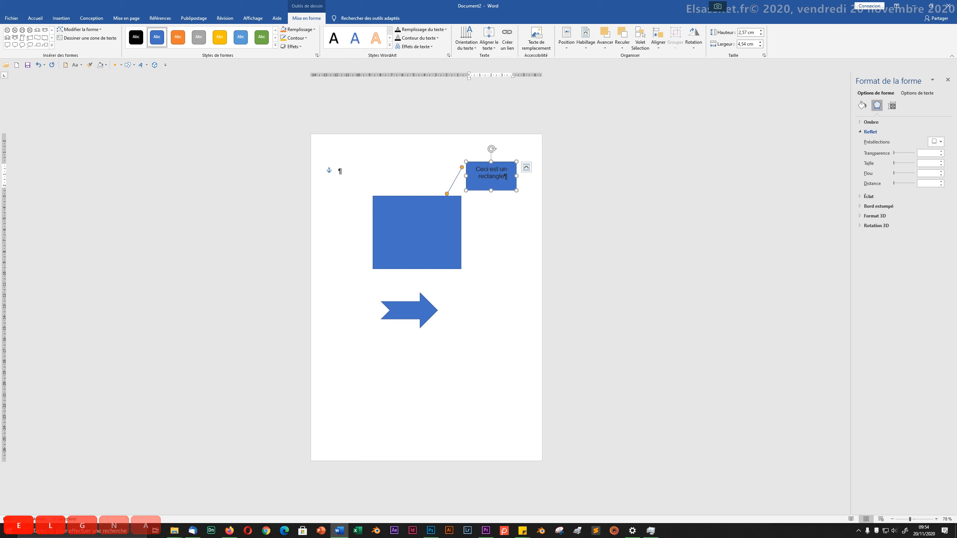
{"action": "left_click", "coordinate": [486, 171]}
{"action": "left_click", "coordinate": [370, 143]}
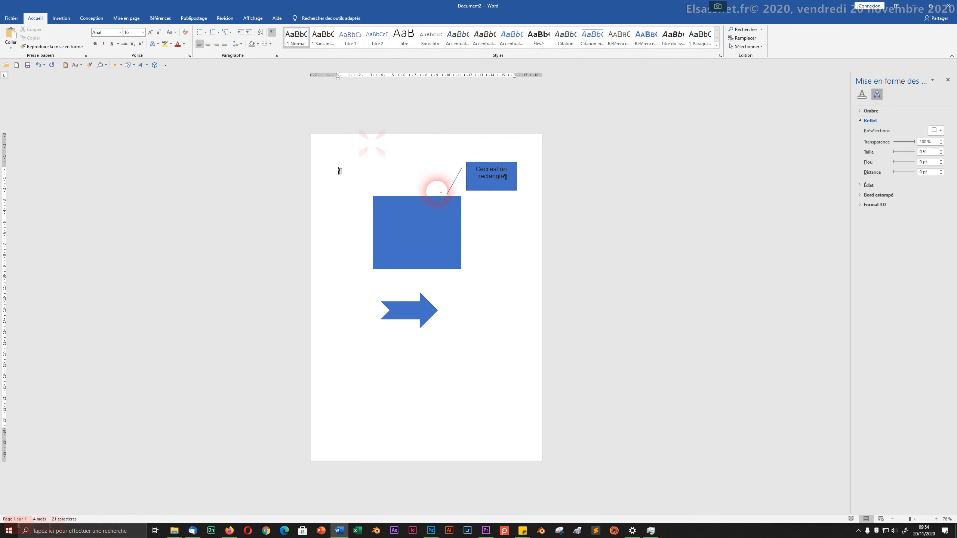
Open the shape formatting options for the large rectangle to show its fill and line settings.
{"action": "left_click", "coordinate": [414, 224]}
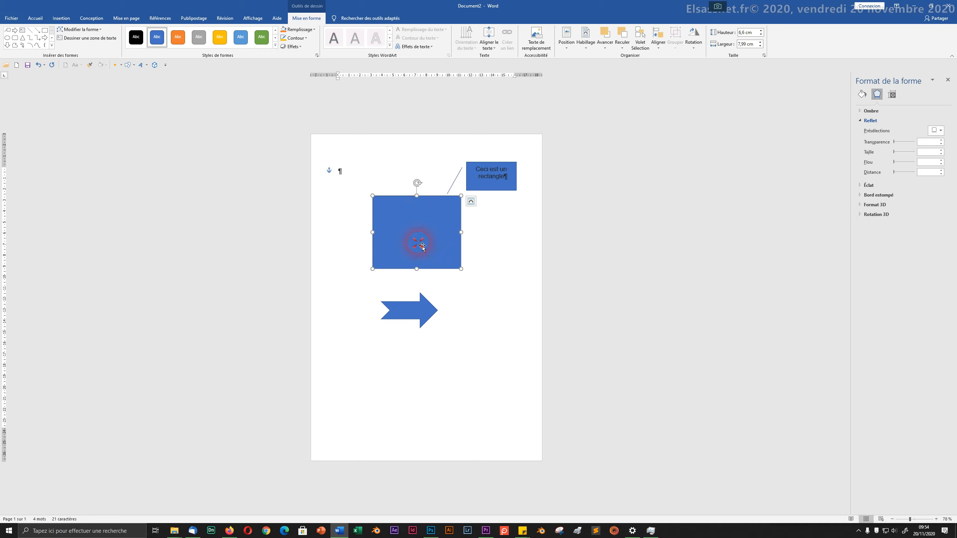
{"action": "right_click", "coordinate": [415, 228]}
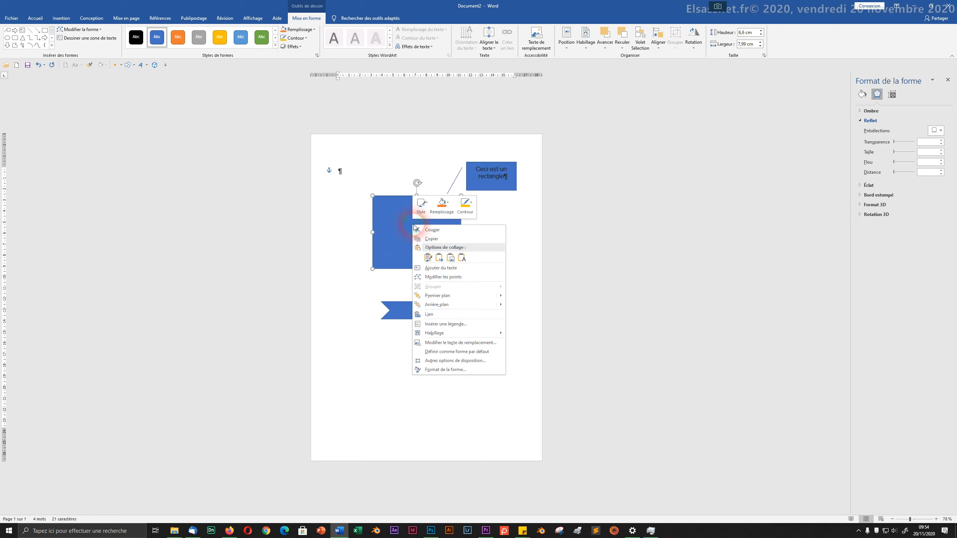
{"action": "left_click", "coordinate": [441, 371]}
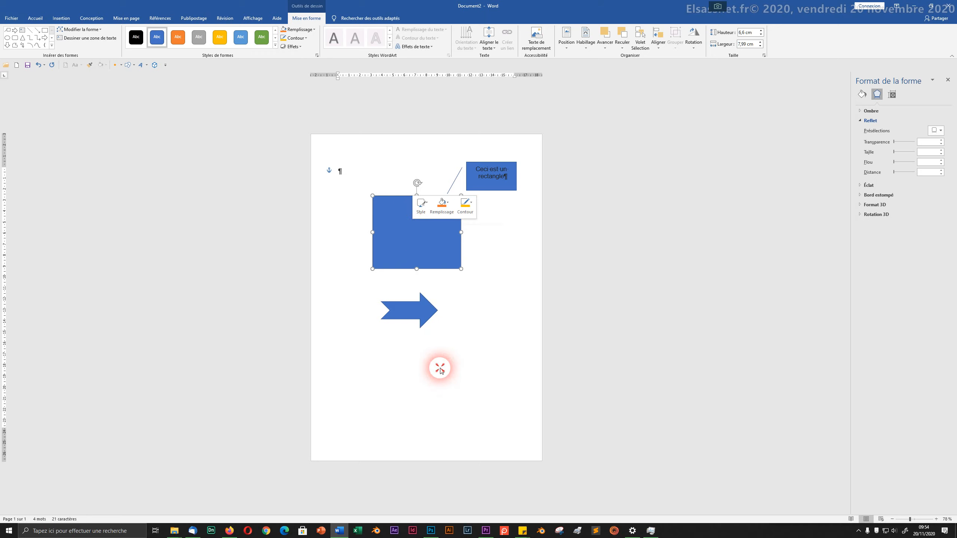
{"action": "left_click", "coordinate": [399, 260]}
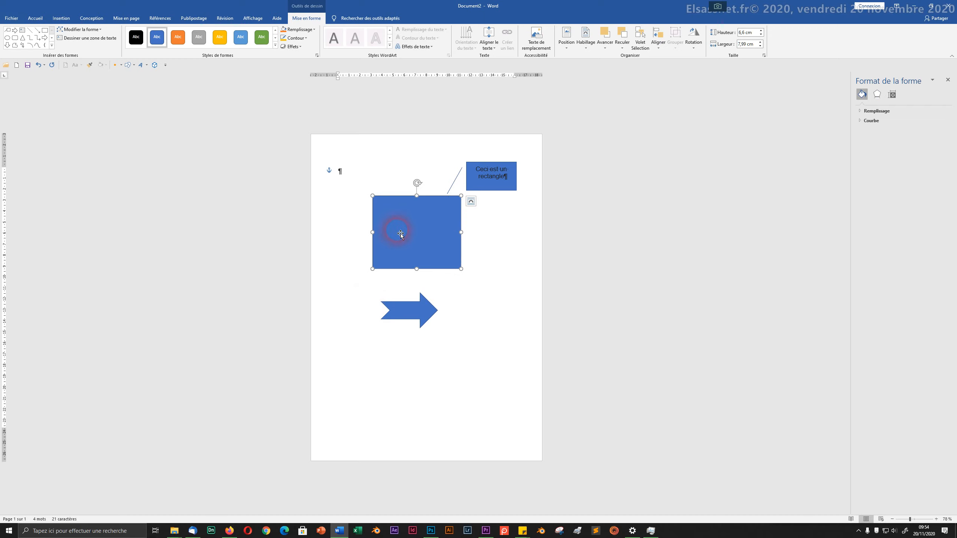
Make the callout slightly taller by extending its lower edge, and select the large rectangle again.
{"action": "left_click", "coordinate": [490, 193]}
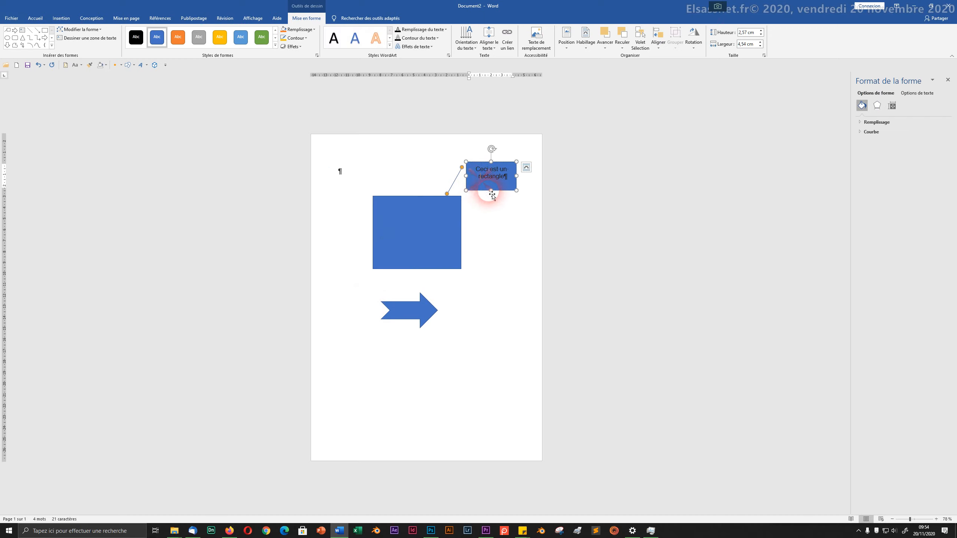
{"action": "left_click_drag", "start_coordinate": [491, 190], "coordinate": [490, 193]}
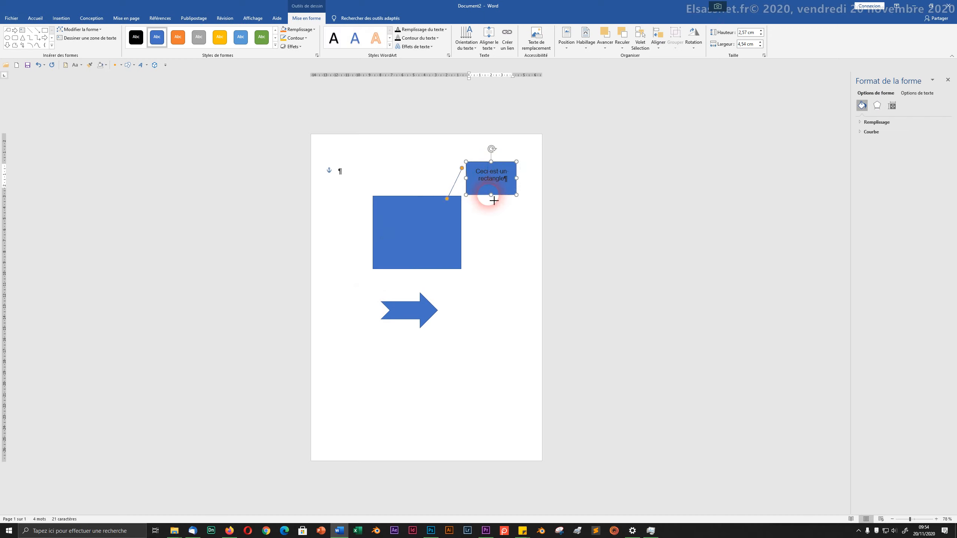
{"action": "left_click", "coordinate": [381, 241]}
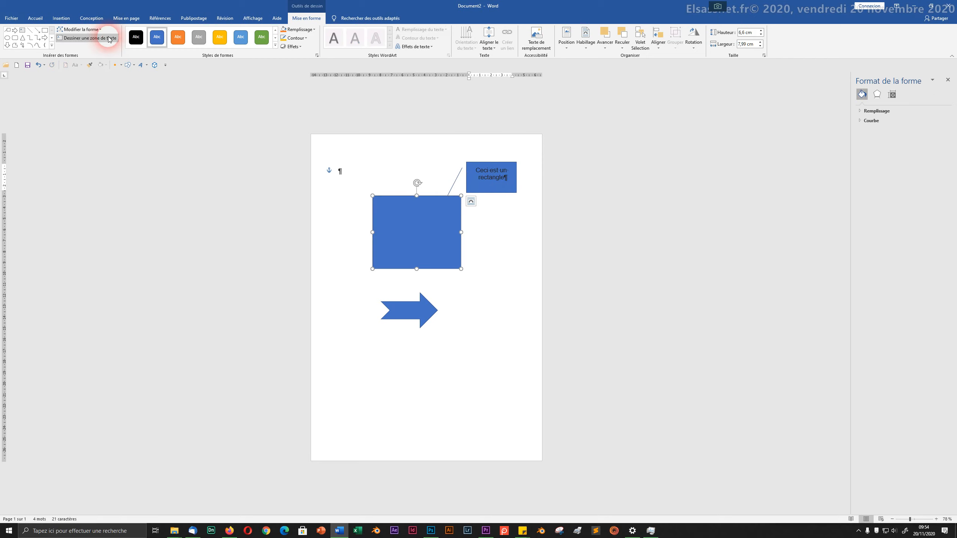
{"action": "left_click", "coordinate": [58, 19]}
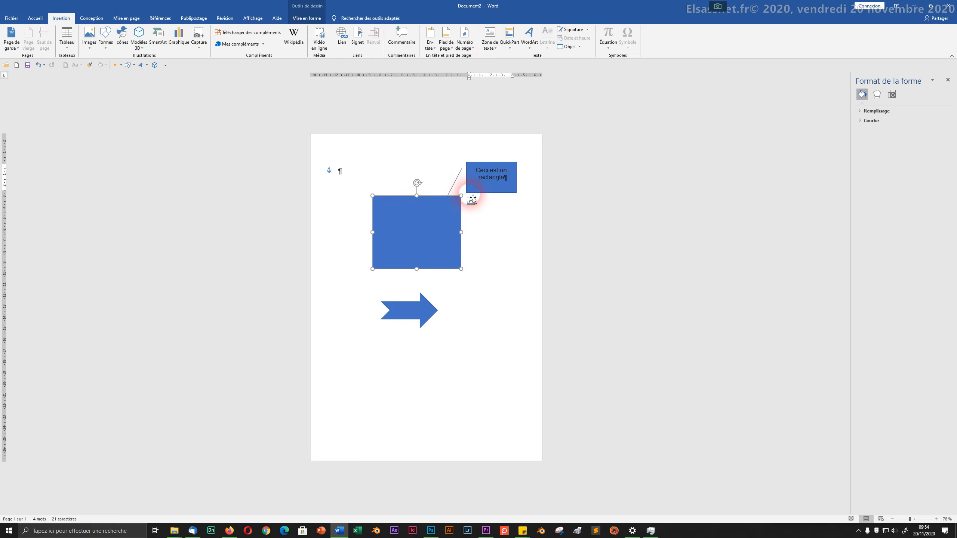
{"action": "left_click", "coordinate": [395, 226]}
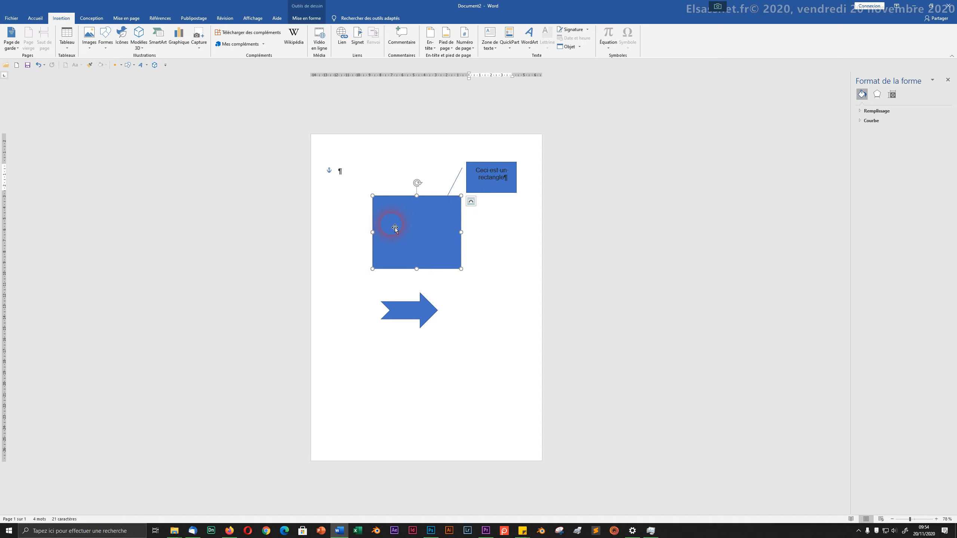
{"action": "left_click", "coordinate": [491, 188]}
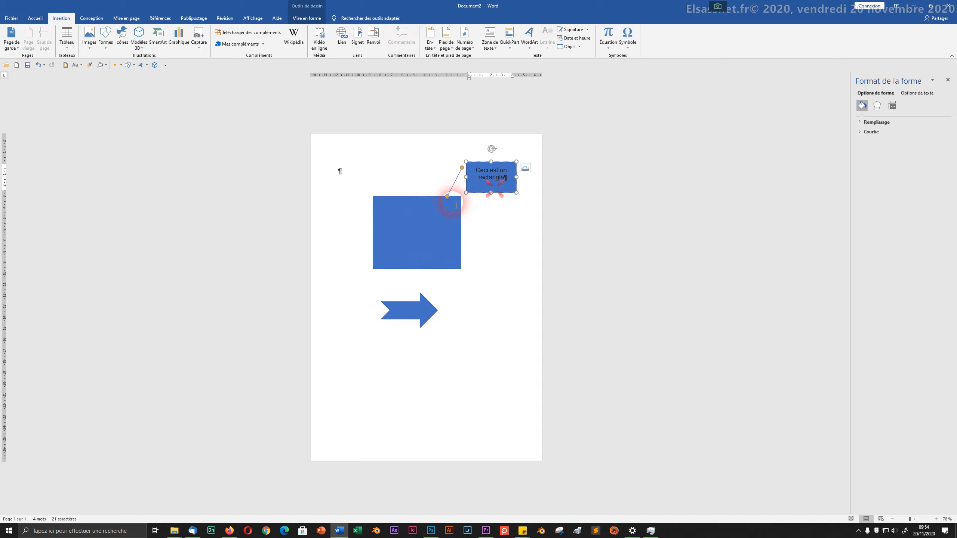
Try the grey, gold and light blue shape styles on the large rectangle, and keep the green one.
{"action": "left_click", "coordinate": [408, 236]}
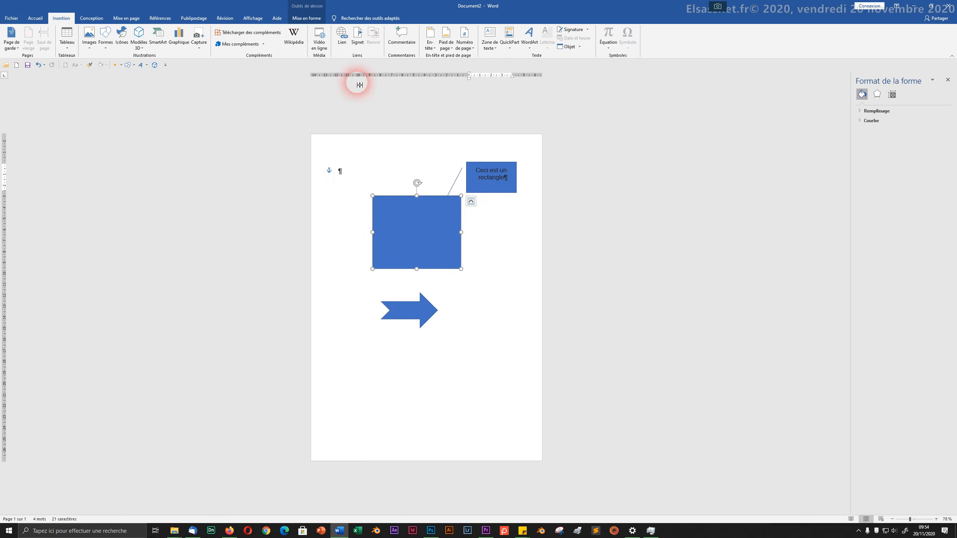
{"action": "left_click", "coordinate": [318, 19]}
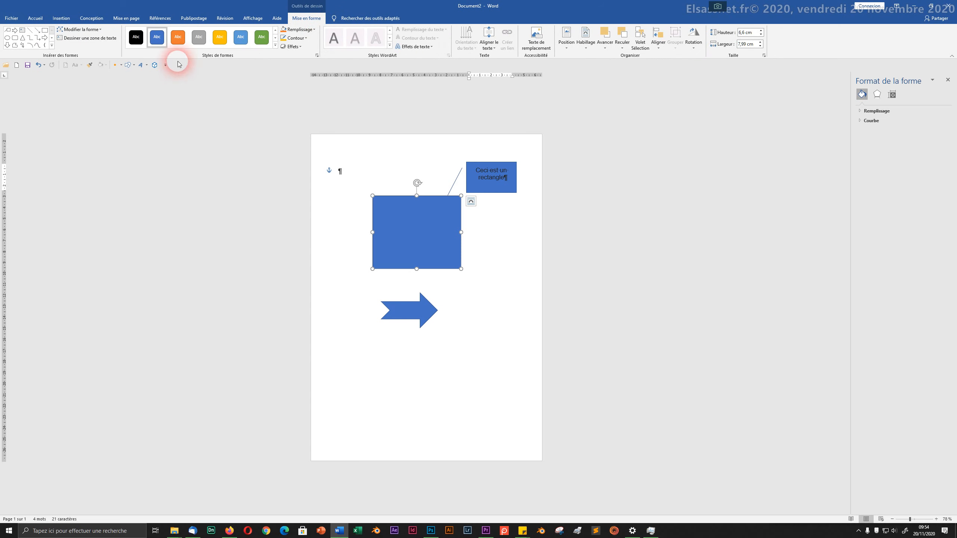
{"action": "left_click", "coordinate": [199, 37]}
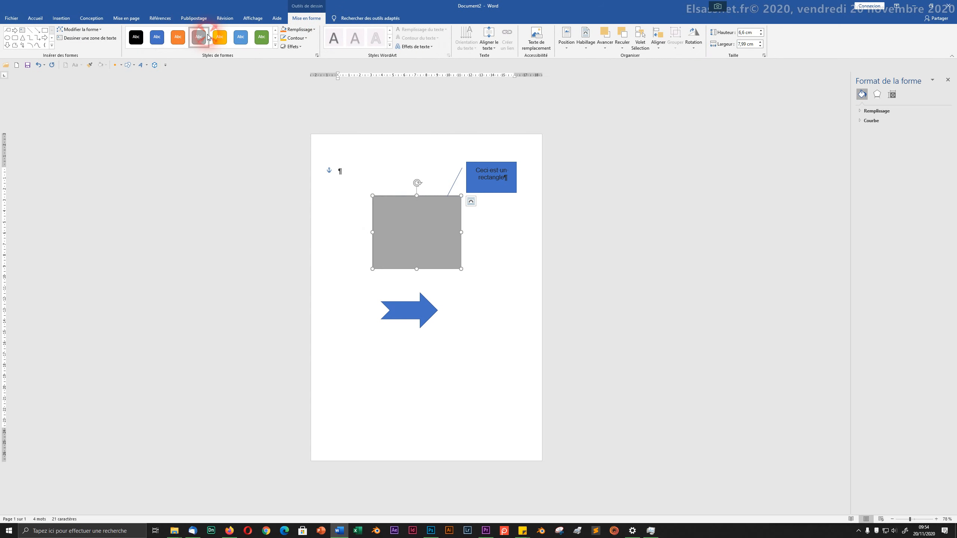
{"action": "left_click", "coordinate": [218, 38]}
{"action": "left_click", "coordinate": [240, 37]}
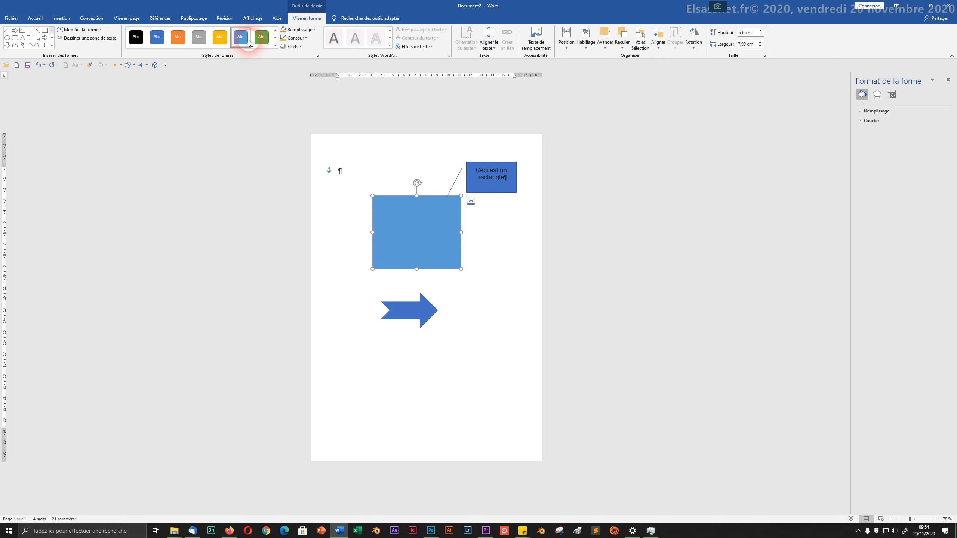
{"action": "left_click", "coordinate": [257, 38]}
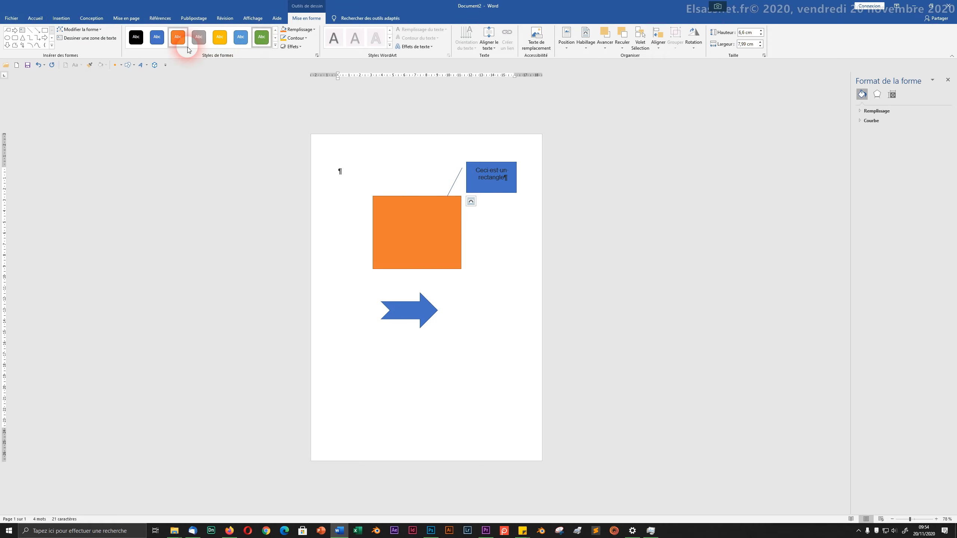
Set the green rectangle's outline to the custom colour #2D8344.
{"action": "left_click", "coordinate": [305, 39]}
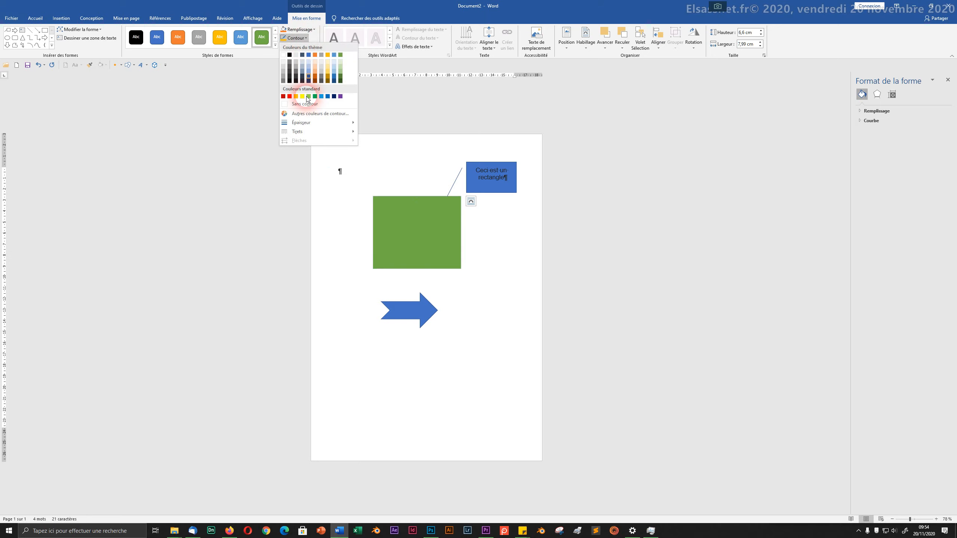
{"action": "left_click", "coordinate": [303, 122]}
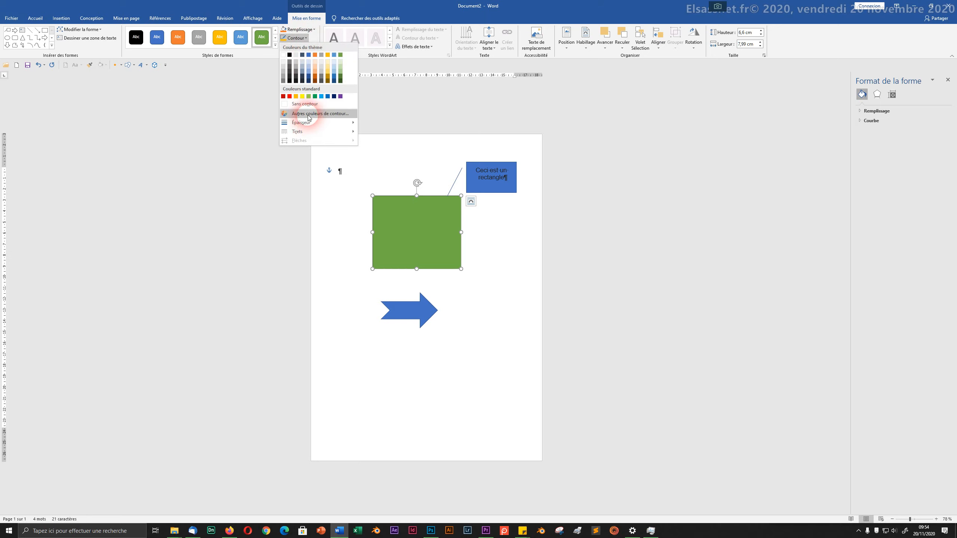
{"action": "left_click", "coordinate": [309, 114]}
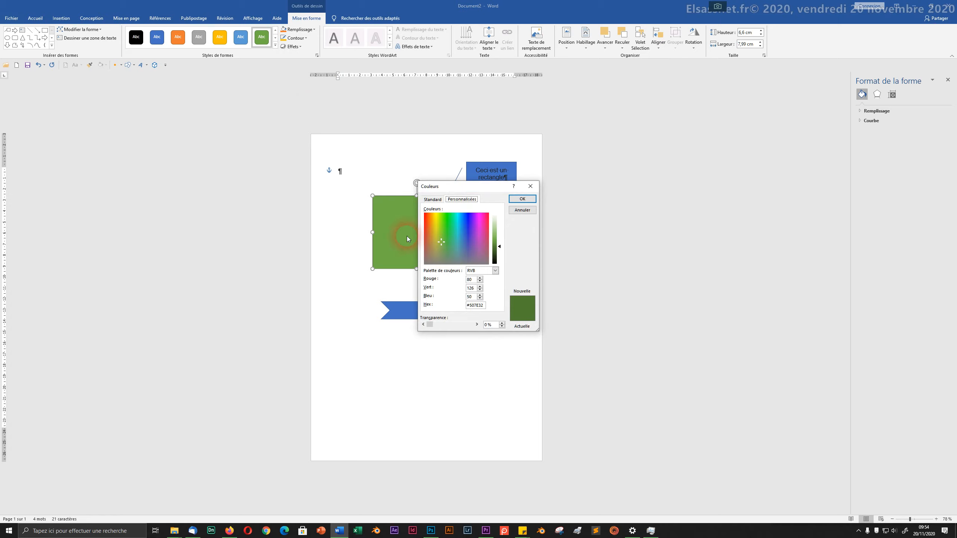
{"action": "mouse_move", "coordinate": [444, 237]}
{"action": "left_mouse_down"}
{"action": "mouse_move", "coordinate": [456, 238]}
{"action": "mouse_move", "coordinate": [467, 213]}
{"action": "mouse_move", "coordinate": [448, 226]}
{"action": "mouse_move", "coordinate": [449, 241]}
{"action": "left_mouse_up"}
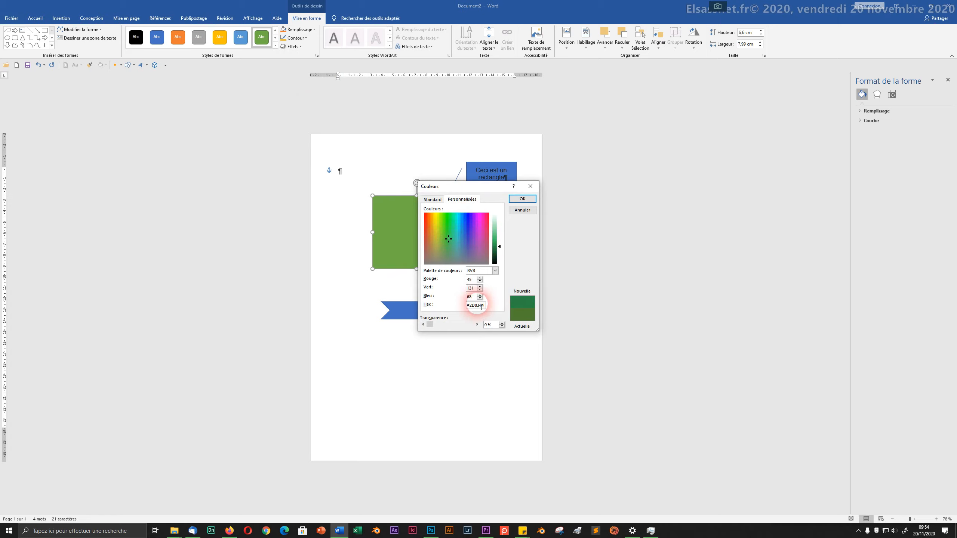
{"action": "left_click_drag", "start_coordinate": [488, 307], "coordinate": [467, 306]}
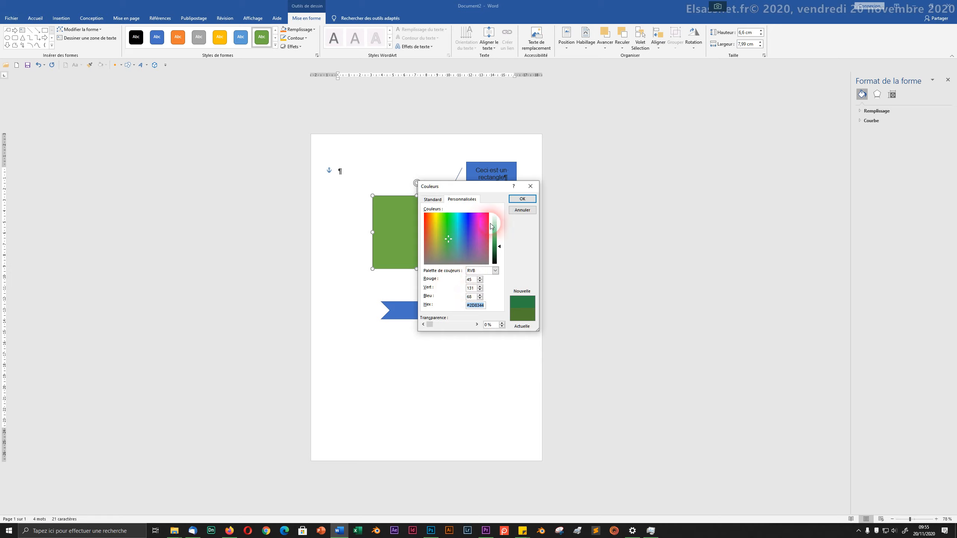
{"action": "left_click", "coordinate": [522, 198]}
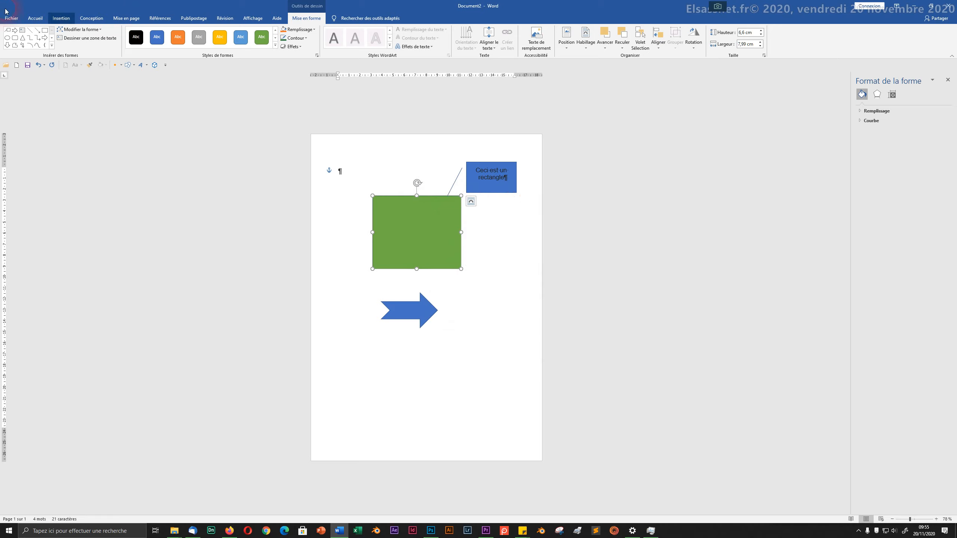
Copy the green rectangle's formatting to the arrow with the format painter, and deselect the arrow.
{"action": "left_click", "coordinate": [410, 291]}
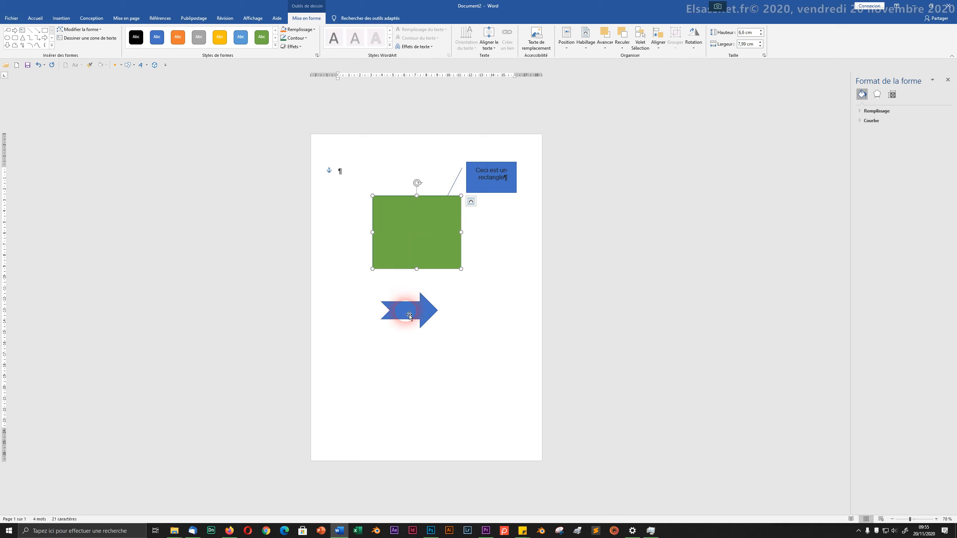
{"action": "left_click", "coordinate": [409, 315]}
{"action": "left_click", "coordinate": [412, 250]}
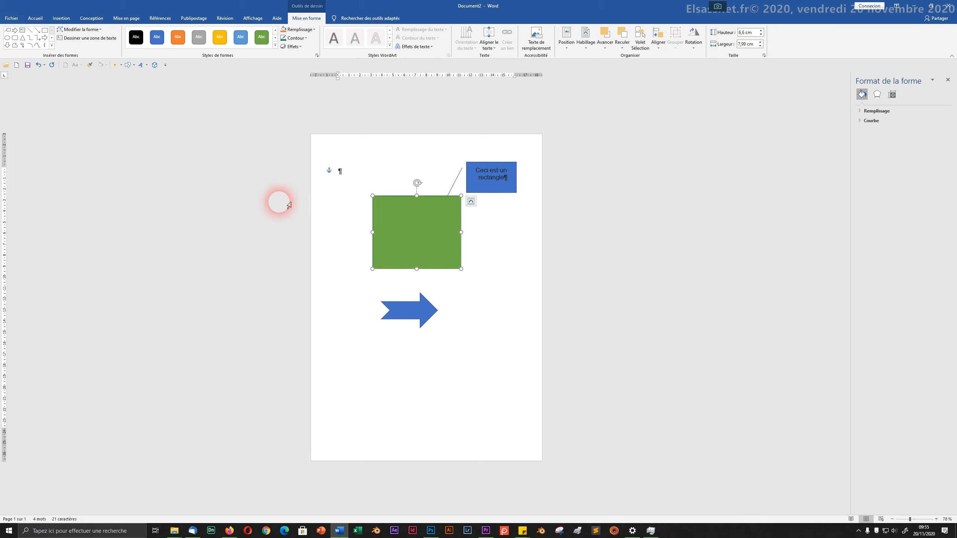
{"action": "left_click", "coordinate": [34, 18]}
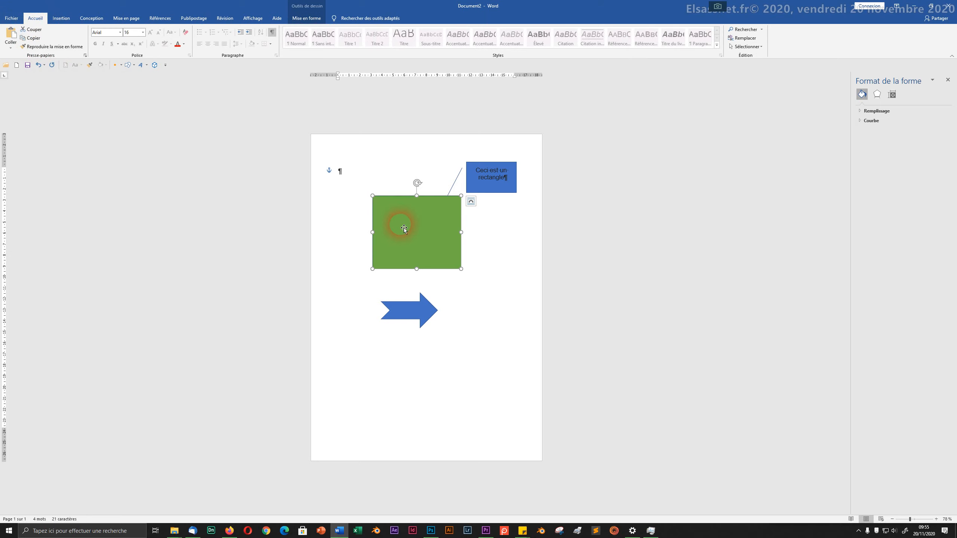
{"action": "left_click", "coordinate": [62, 47]}
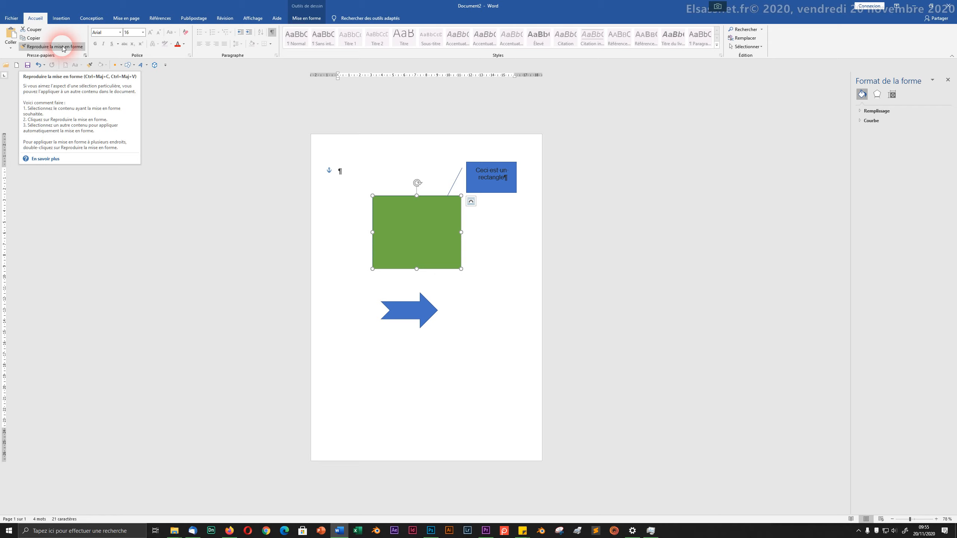
{"action": "left_click", "coordinate": [62, 47]}
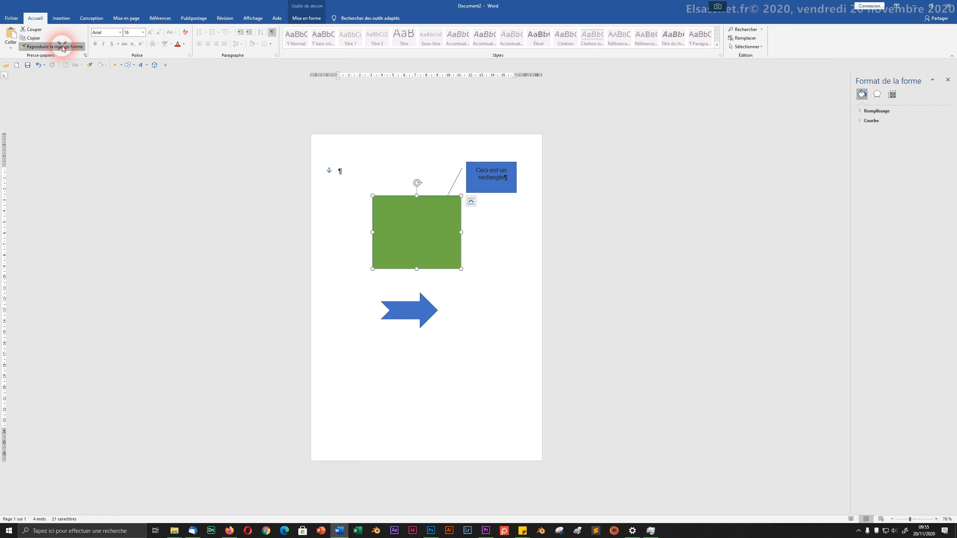
{"action": "left_click", "coordinate": [410, 307]}
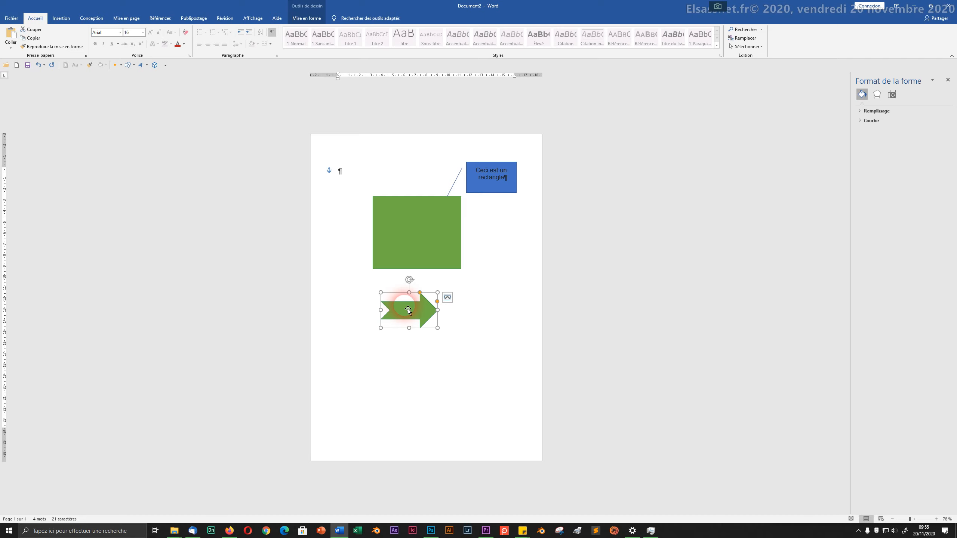
{"action": "left_click", "coordinate": [350, 274]}
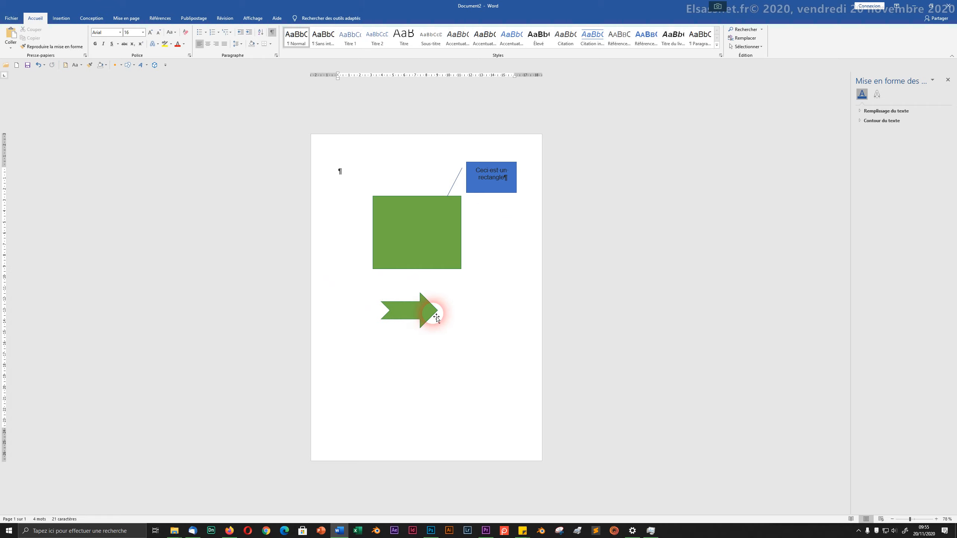
Add a reflection effect to the green rectangle with its transparency set to 28 %.
{"action": "left_click", "coordinate": [56, 19]}
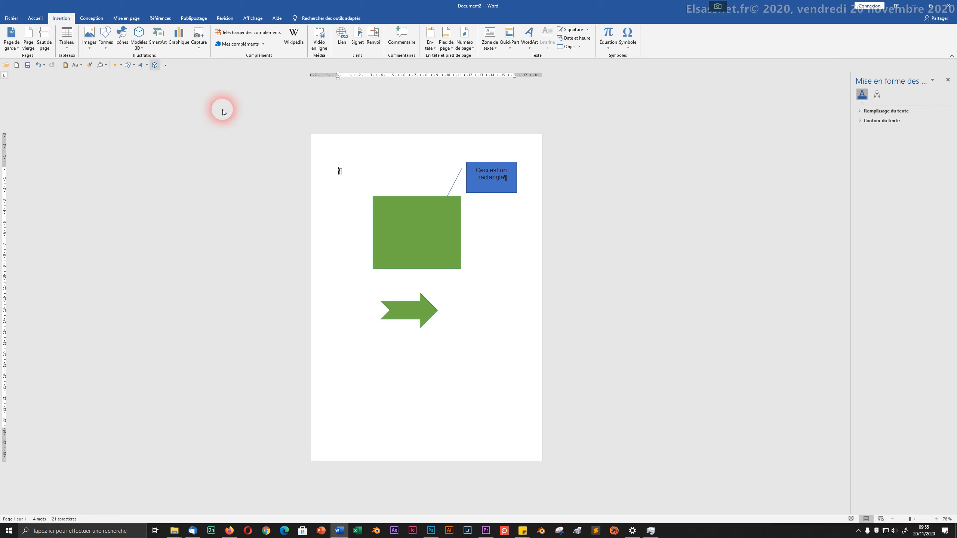
{"action": "left_click", "coordinate": [399, 243]}
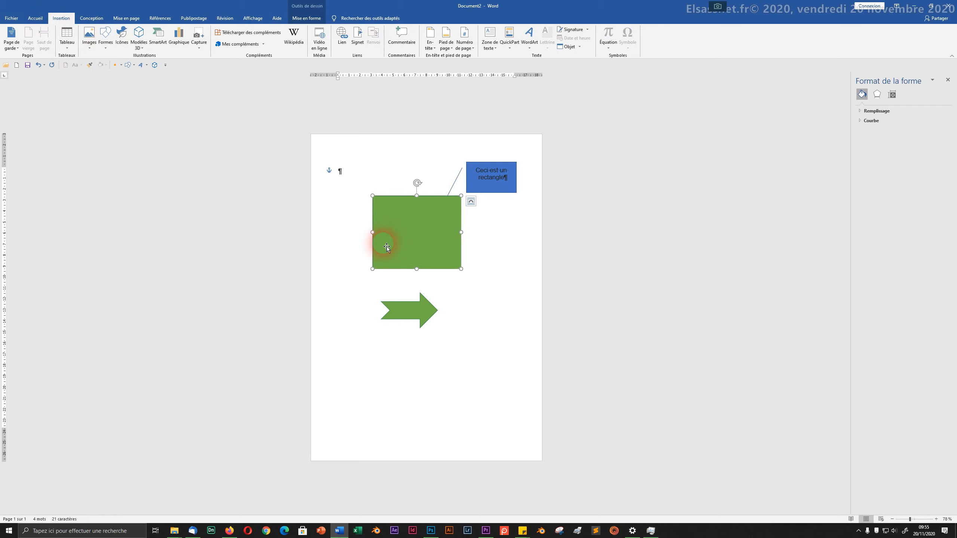
{"action": "left_click", "coordinate": [307, 18]}
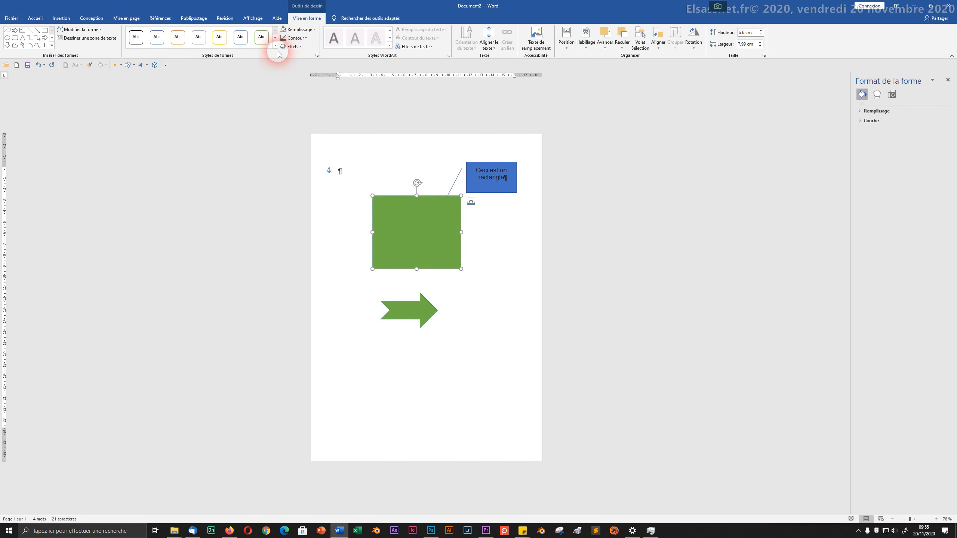
{"action": "left_click", "coordinate": [283, 47]}
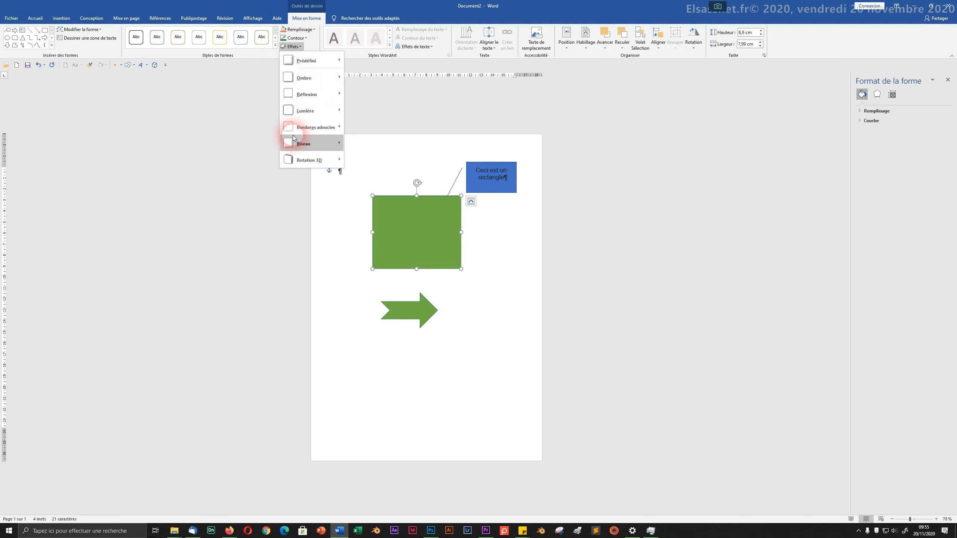
{"action": "right_click", "coordinate": [412, 221]}
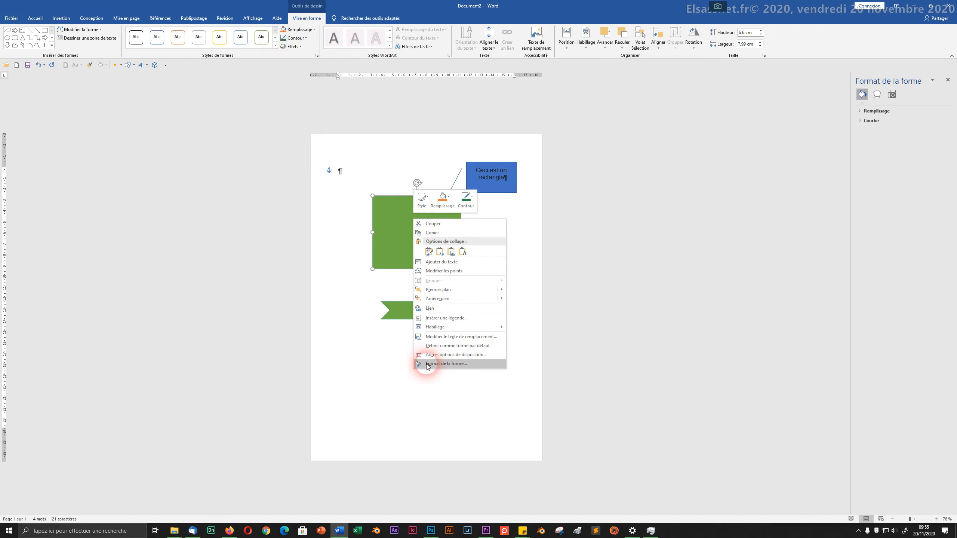
{"action": "left_click", "coordinate": [440, 364]}
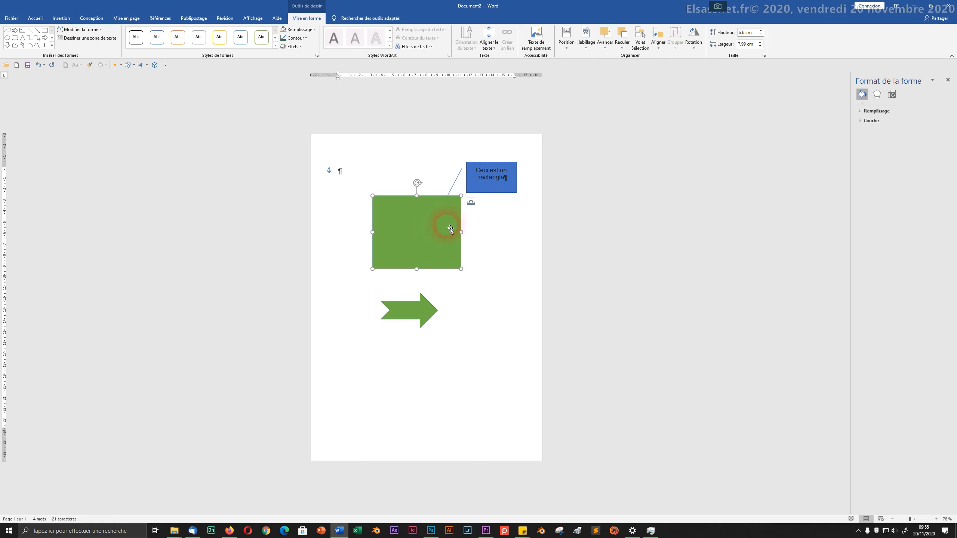
{"action": "left_click", "coordinate": [877, 94]}
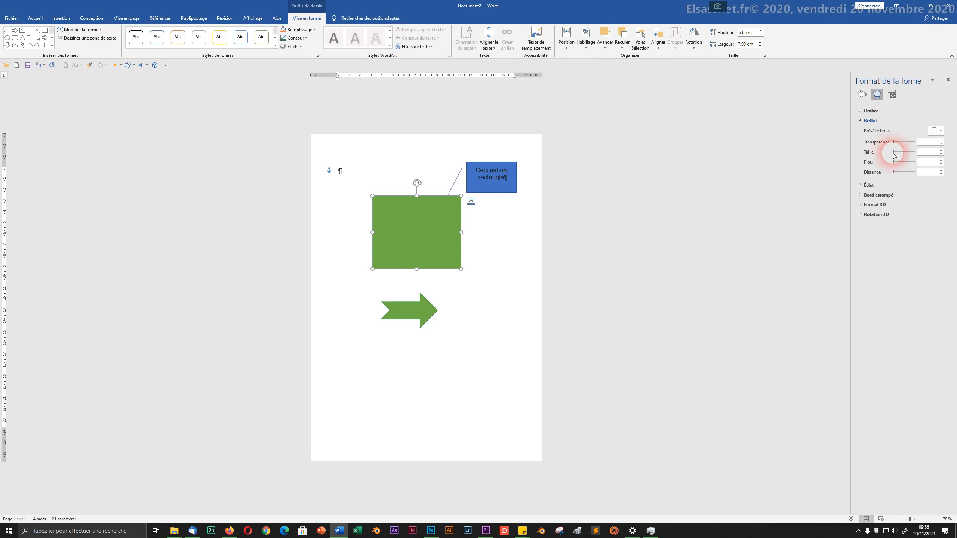
{"action": "left_click", "coordinate": [904, 142]}
{"action": "left_click_drag", "start_coordinate": [906, 143], "coordinate": [900, 142]}
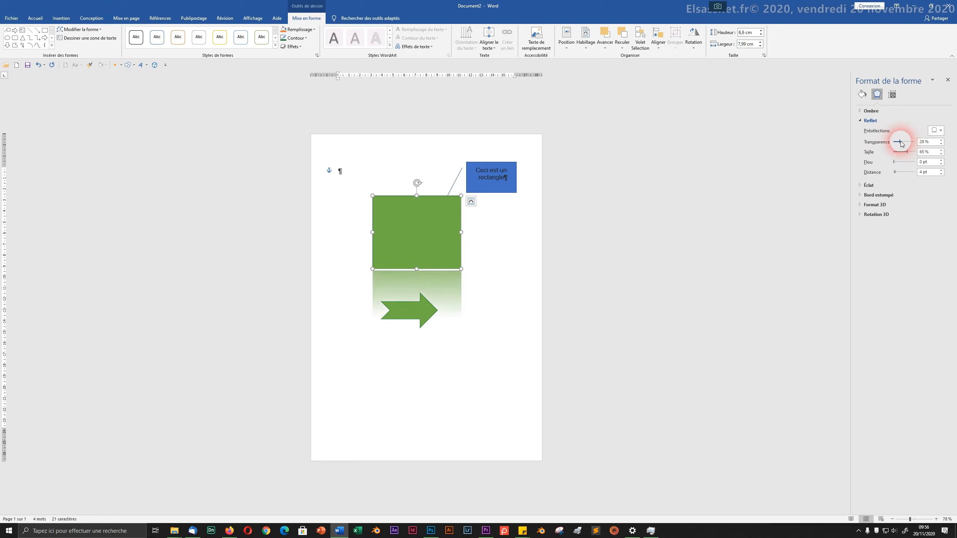
Move the rectangle up and left, away from the arrow, and copy its reflected formatting to the arrow.
{"action": "left_click", "coordinate": [399, 238]}
{"action": "left_click_drag", "start_coordinate": [399, 238], "coordinate": [382, 209]}
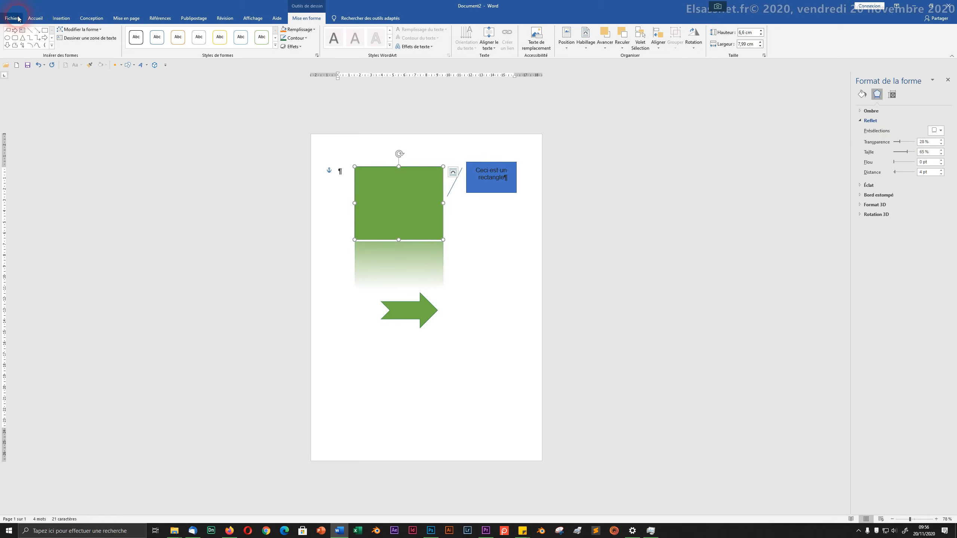
{"action": "left_click", "coordinate": [36, 19]}
{"action": "left_click", "coordinate": [52, 46]}
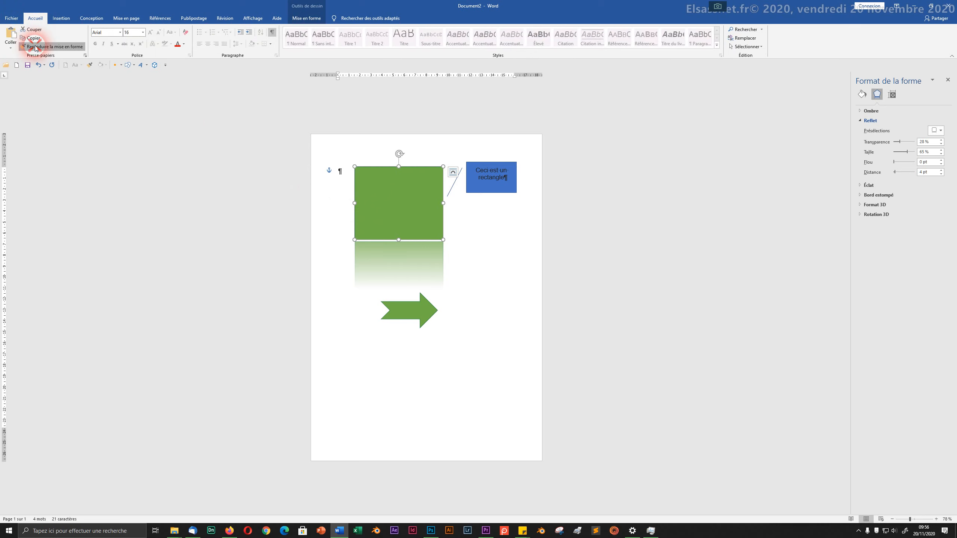
{"action": "left_click", "coordinate": [414, 309]}
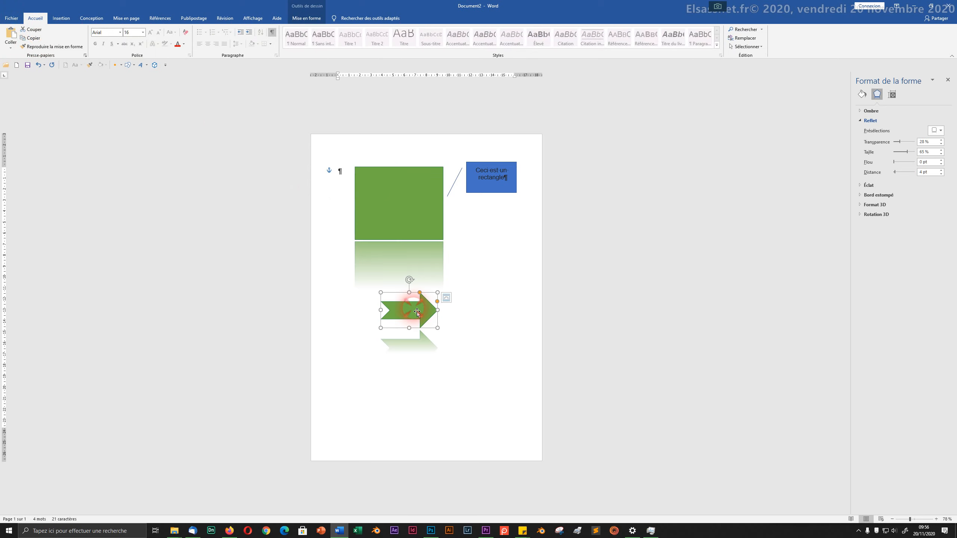
Move the arrow further down the page, clear of the rectangle's reflection, and select the rectangle with its shape formatting tools shown.
{"action": "left_click_drag", "start_coordinate": [417, 314], "coordinate": [406, 352]}
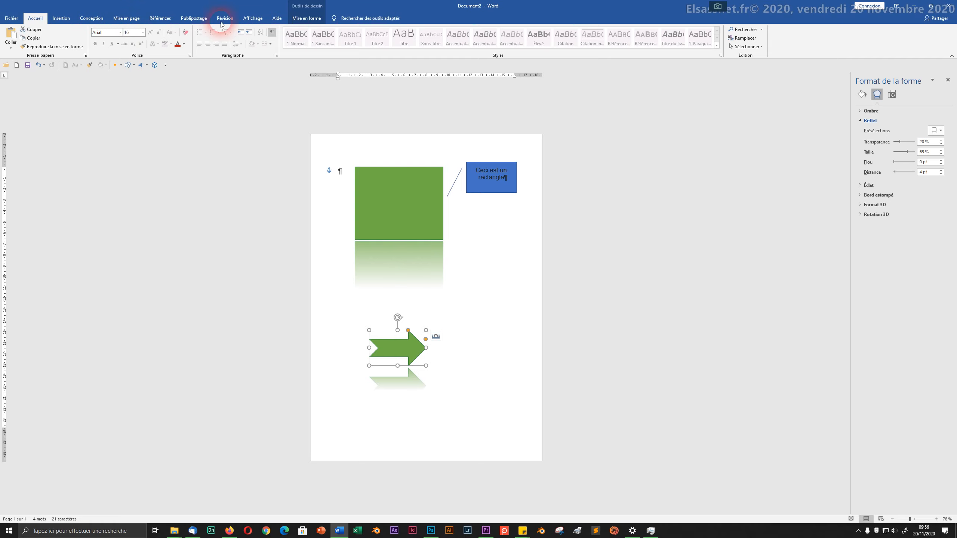
{"action": "left_click", "coordinate": [307, 18]}
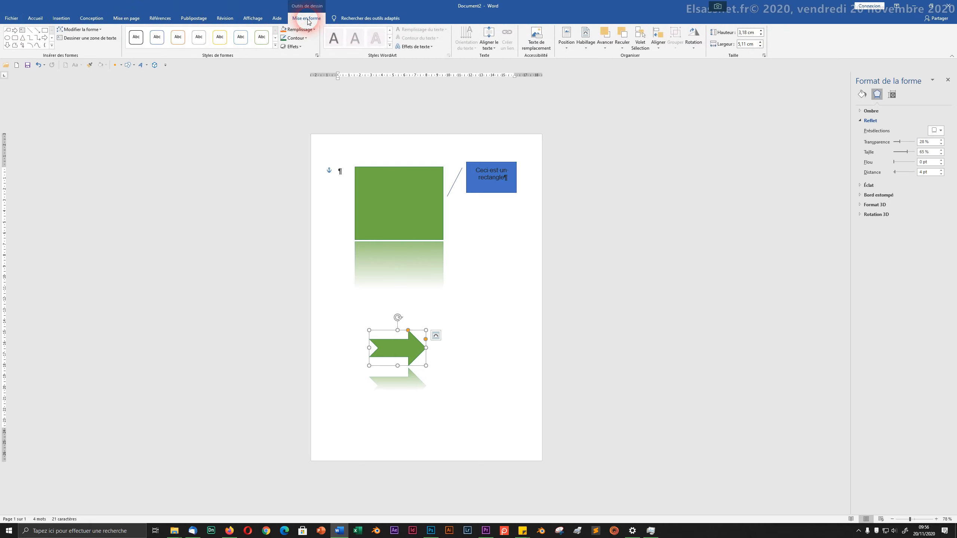
{"action": "left_click", "coordinate": [379, 208]}
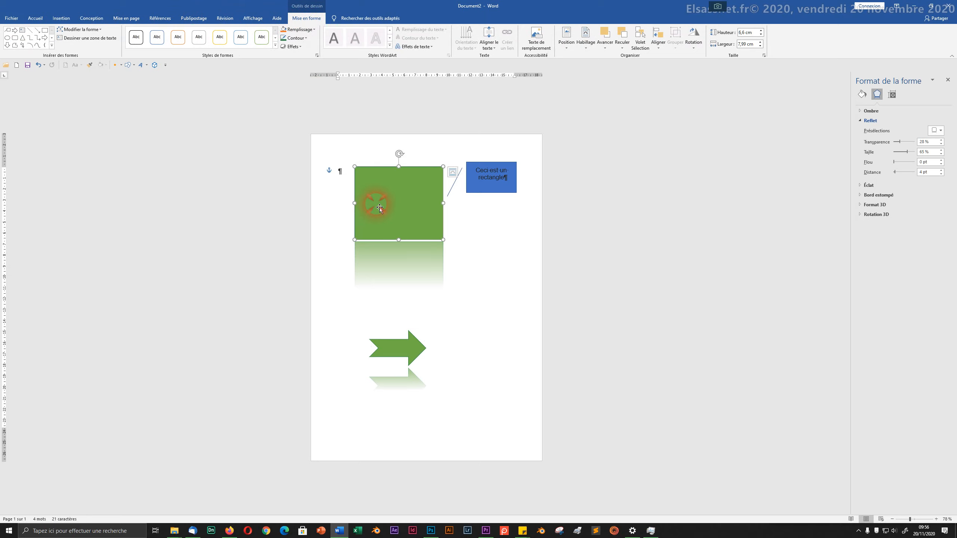
Remove the fill from the green rectangle, and deselect it.
{"action": "left_click", "coordinate": [300, 30]}
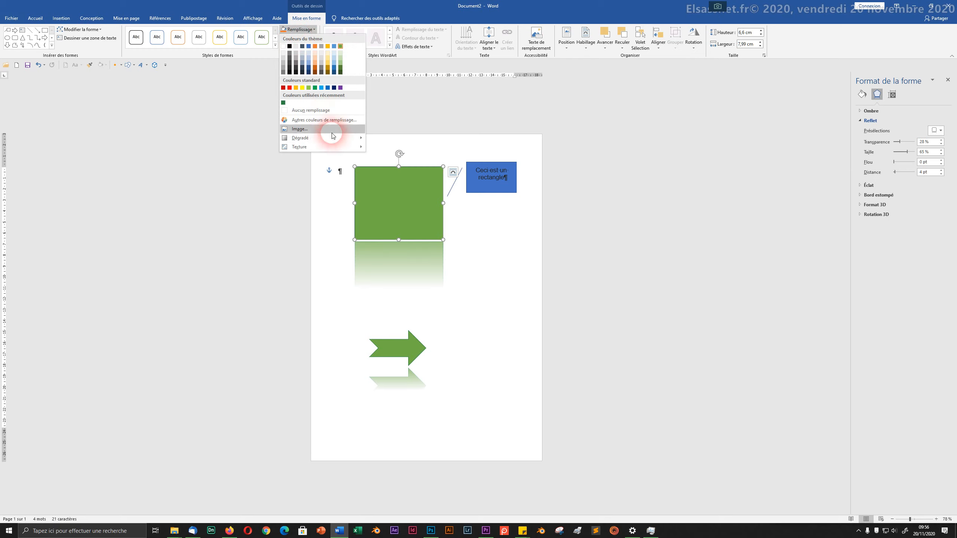
{"action": "left_click", "coordinate": [301, 114]}
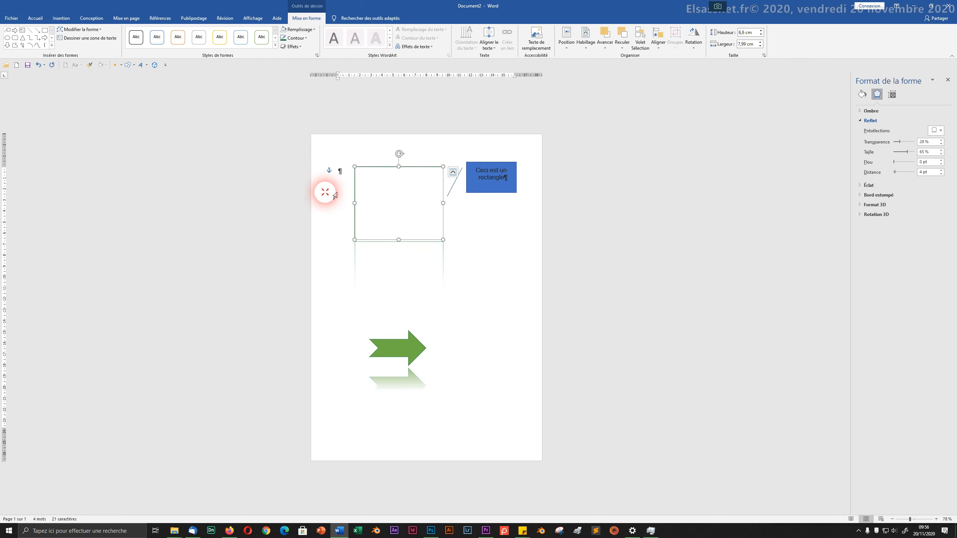
{"action": "left_click", "coordinate": [321, 193]}
{"action": "left_click", "coordinate": [483, 249]}
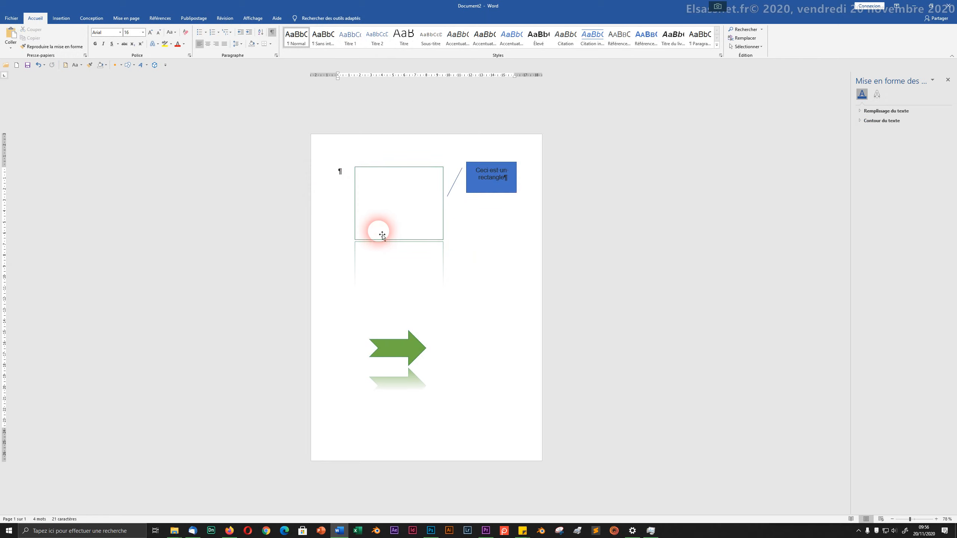
Remove the outline from the unfilled rectangle, and deselect everything.
{"action": "left_click", "coordinate": [425, 173]}
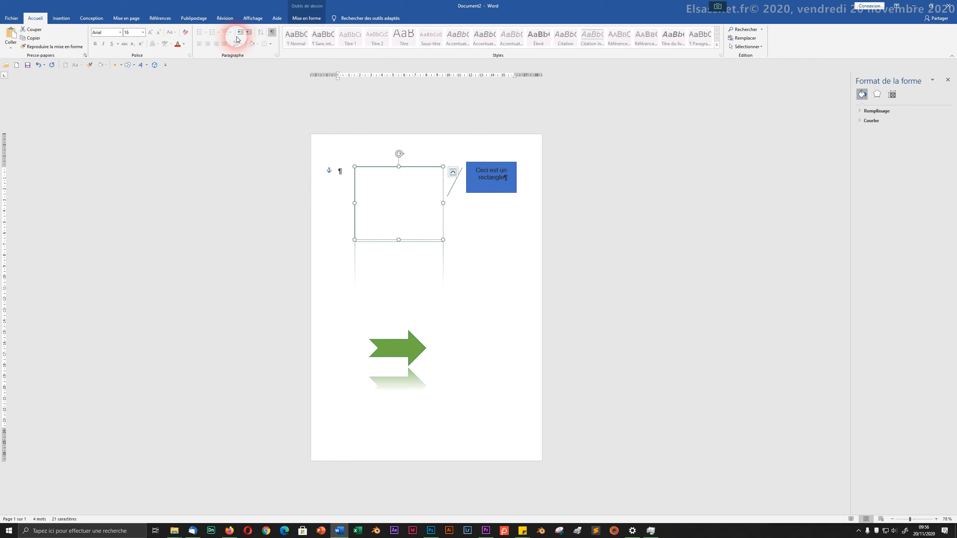
{"action": "left_click", "coordinate": [304, 18]}
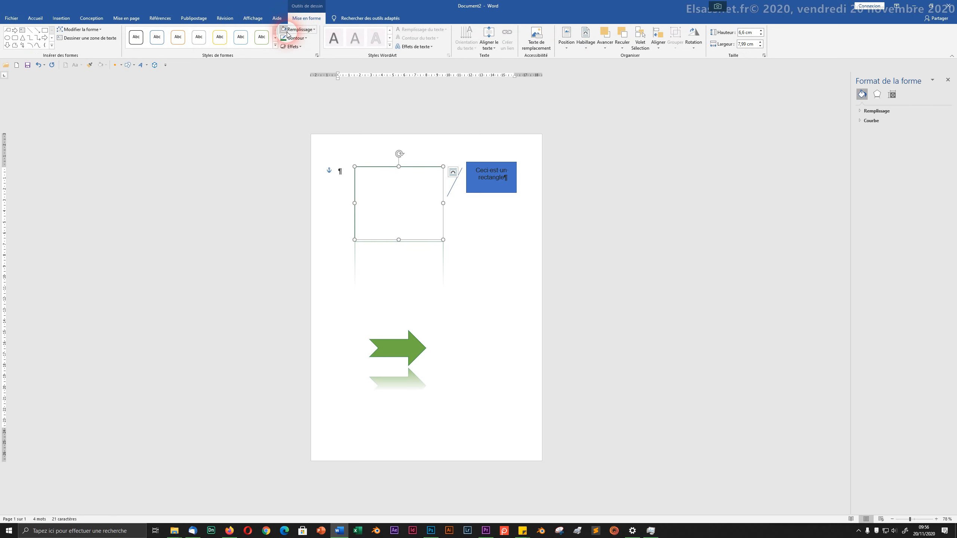
{"action": "left_click", "coordinate": [296, 38]}
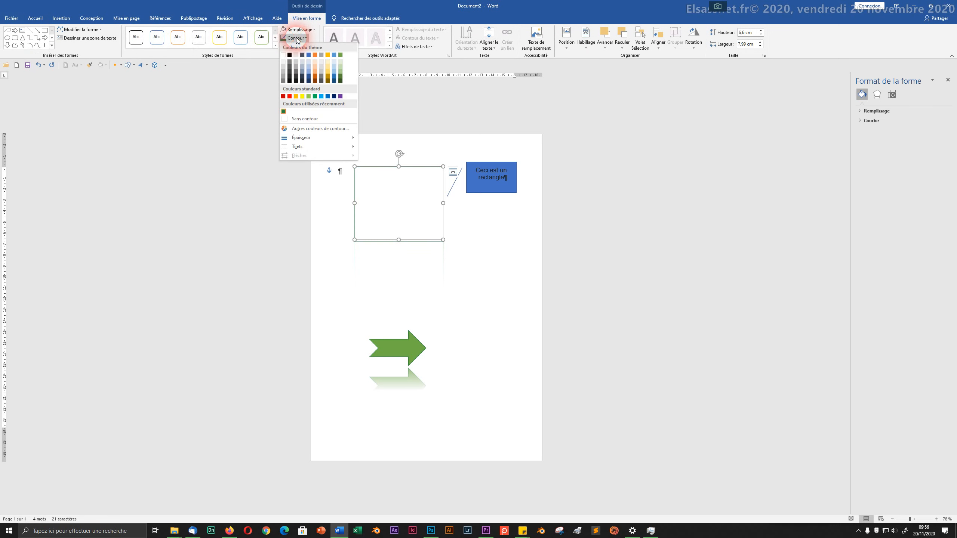
{"action": "left_click", "coordinate": [300, 120]}
{"action": "left_click", "coordinate": [310, 177]}
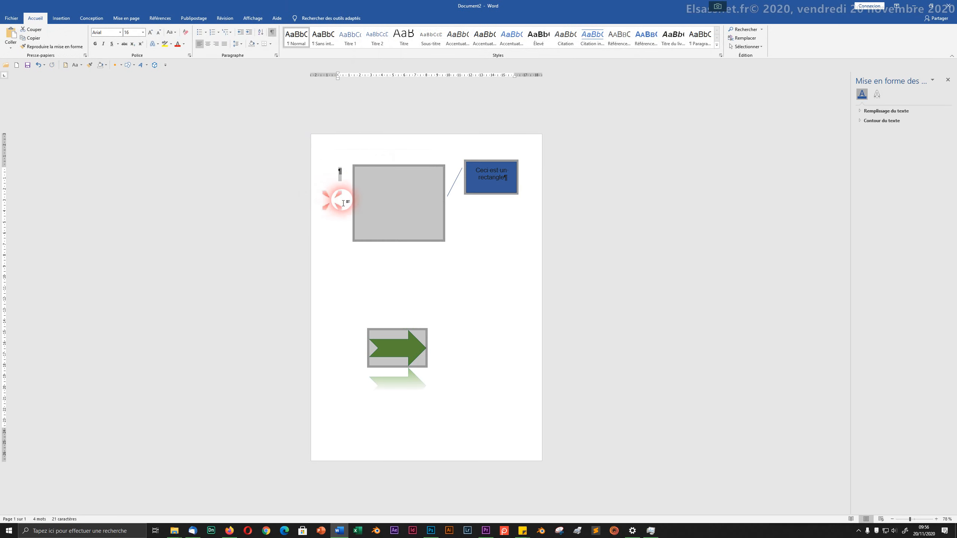
{"action": "left_click", "coordinate": [478, 230]}
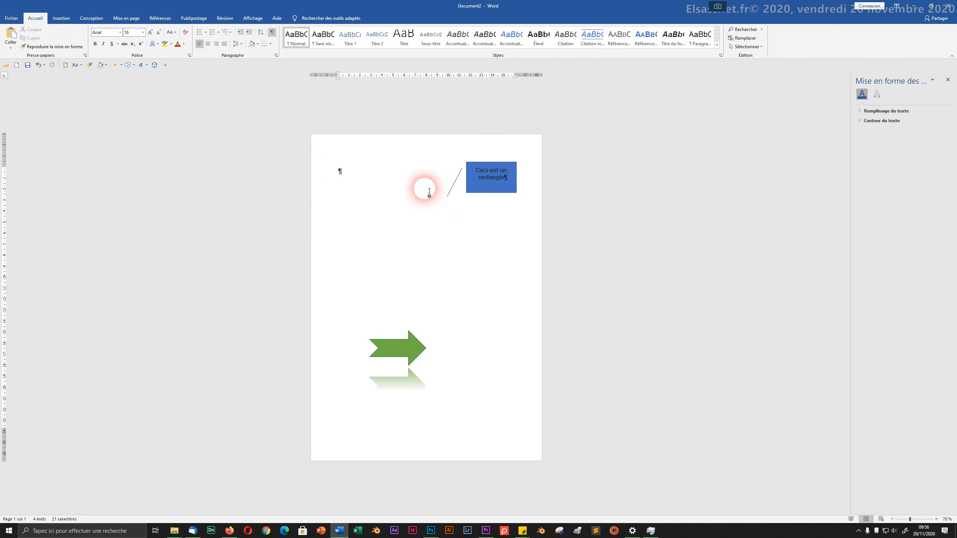
Move the invisible rectangle over the line and the blue labelled rectangle, then deselect it and locate it again by its edge.
{"action": "left_click", "coordinate": [444, 196]}
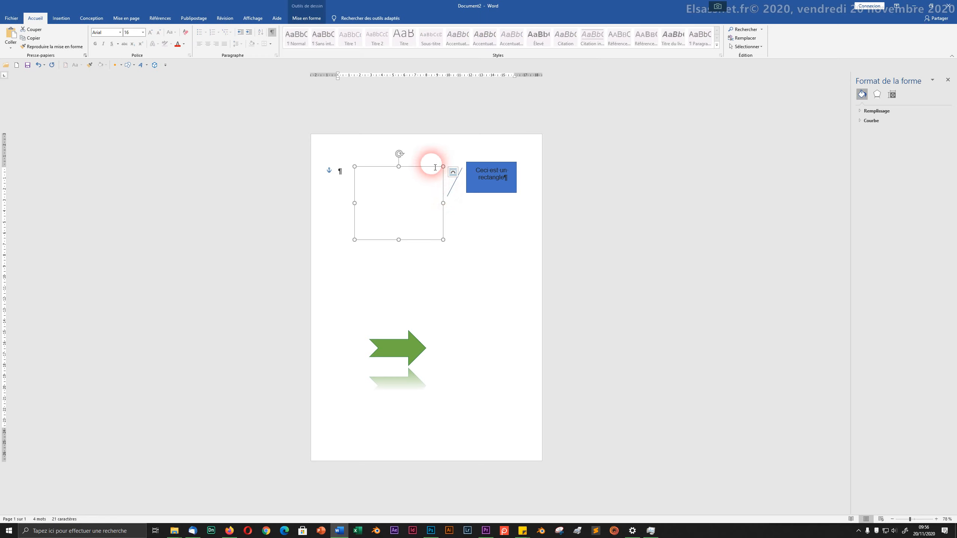
{"action": "left_click_drag", "start_coordinate": [430, 166], "coordinate": [496, 164]}
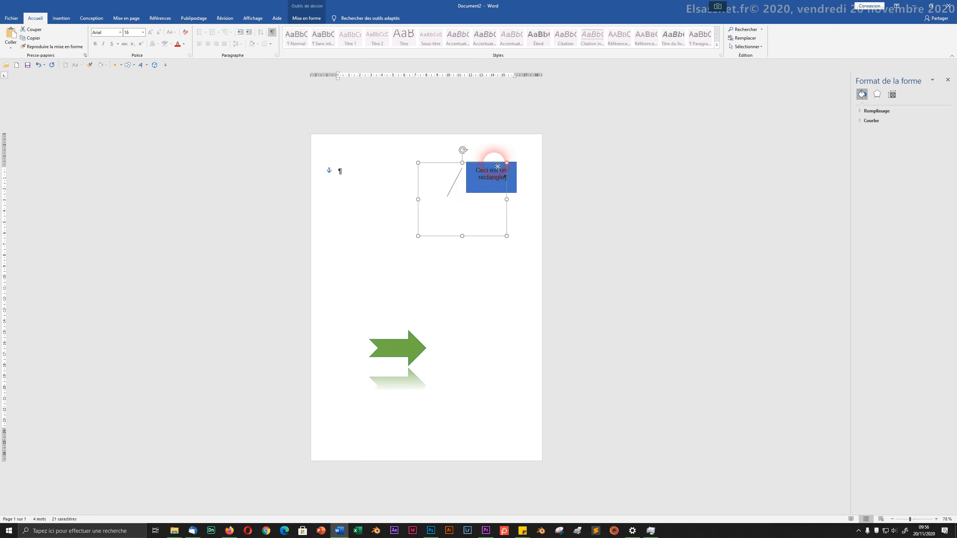
{"action": "left_click", "coordinate": [478, 144]}
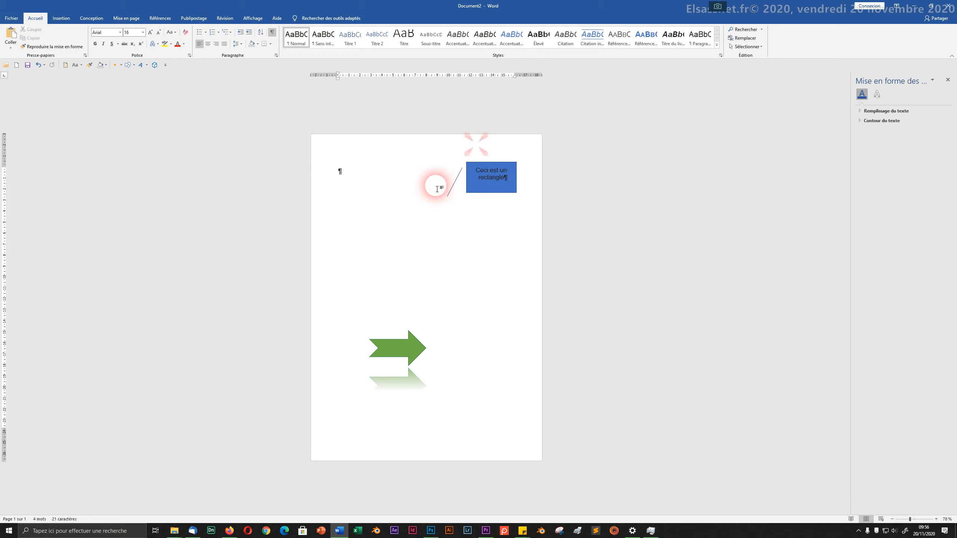
{"action": "left_click", "coordinate": [420, 221]}
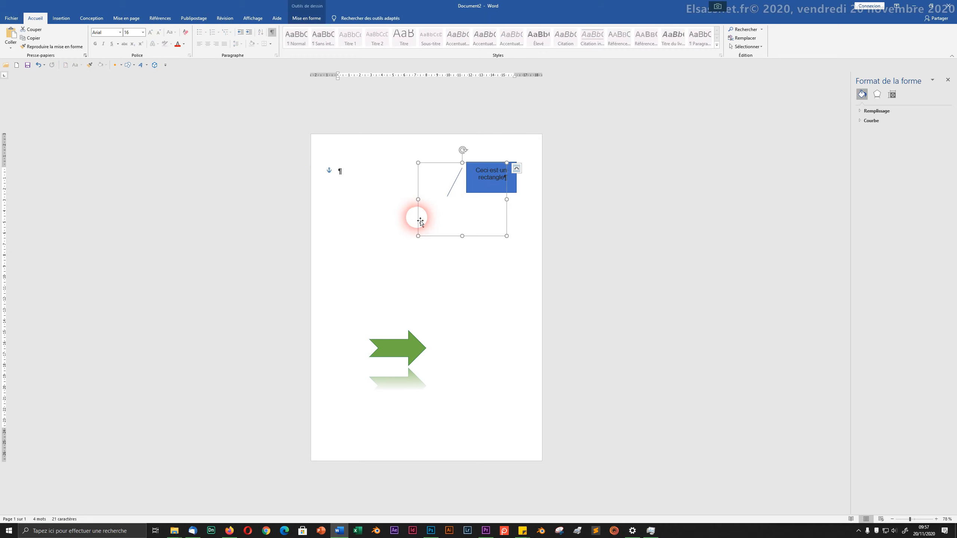
{"action": "left_click", "coordinate": [386, 213]}
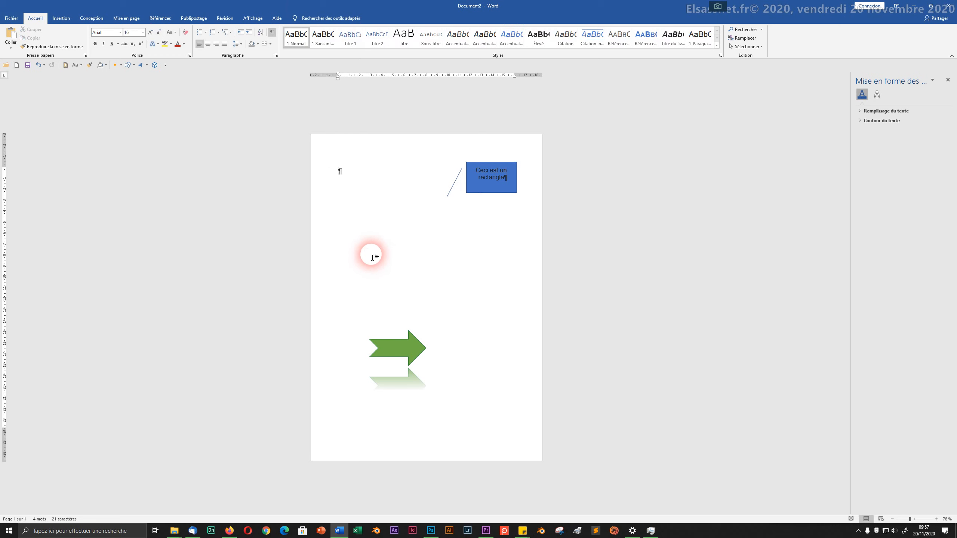
Select the whole document content to locate the invisible rectangle, and delete that rectangle.
{"action": "key", "text": "ctrl+a"}
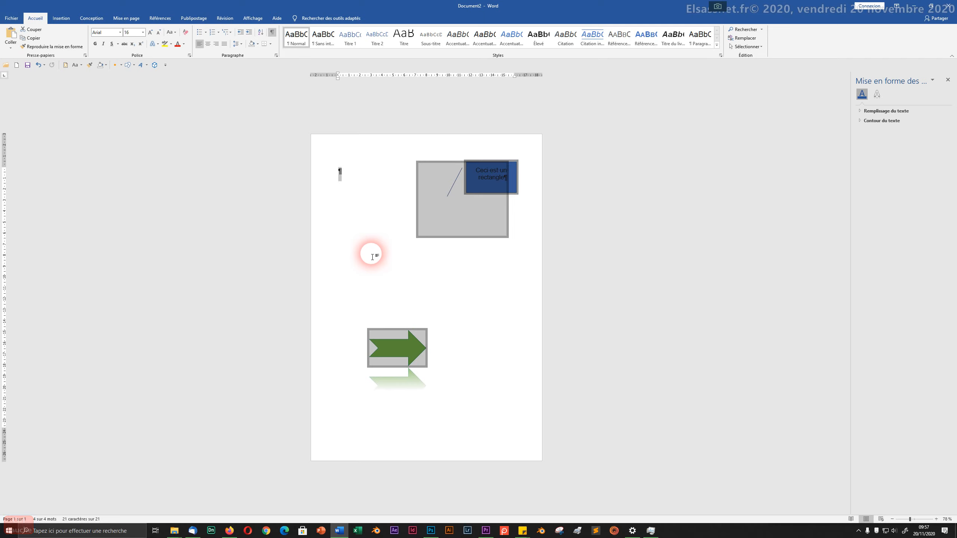
{"action": "left_click", "coordinate": [385, 196]}
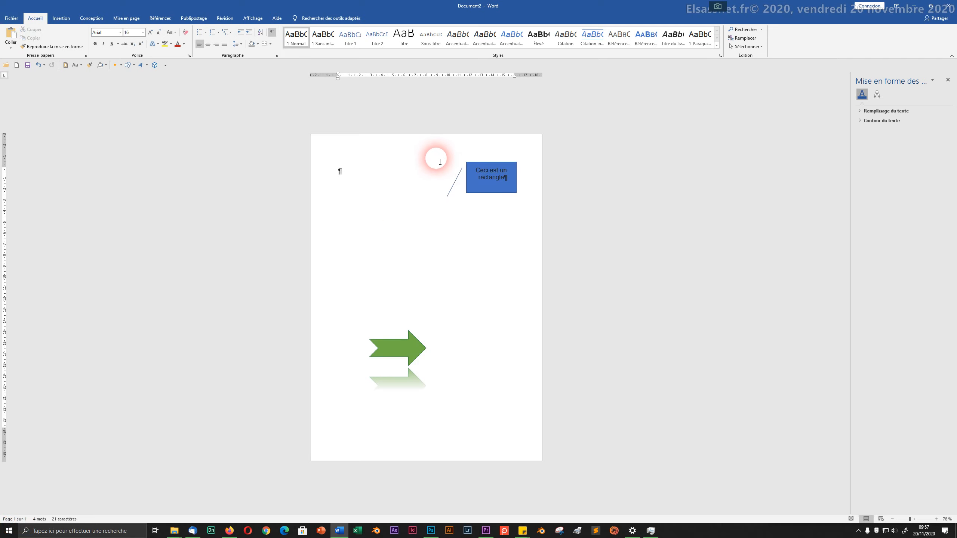
{"action": "left_click", "coordinate": [438, 170]}
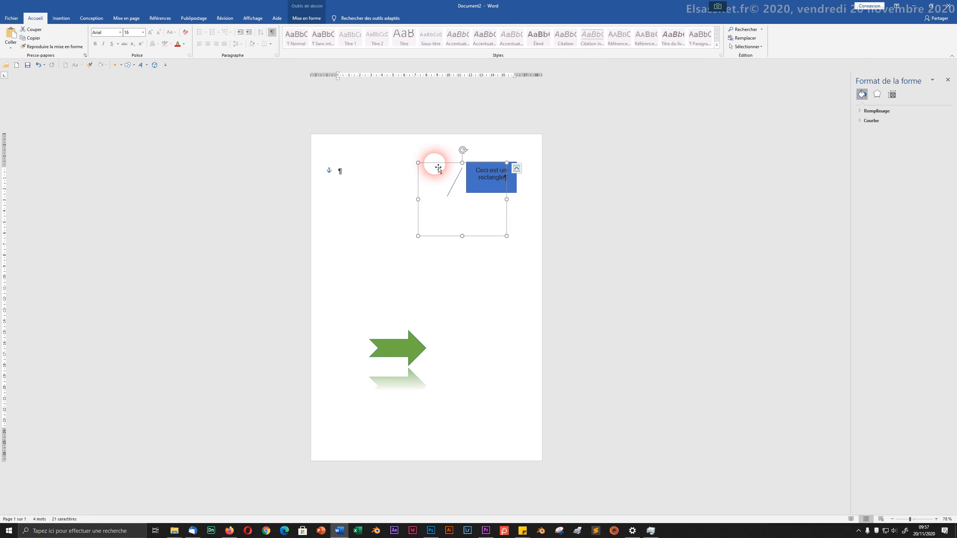
{"action": "key", "text": "Delete"}
{"action": "left_click", "coordinate": [406, 216]}
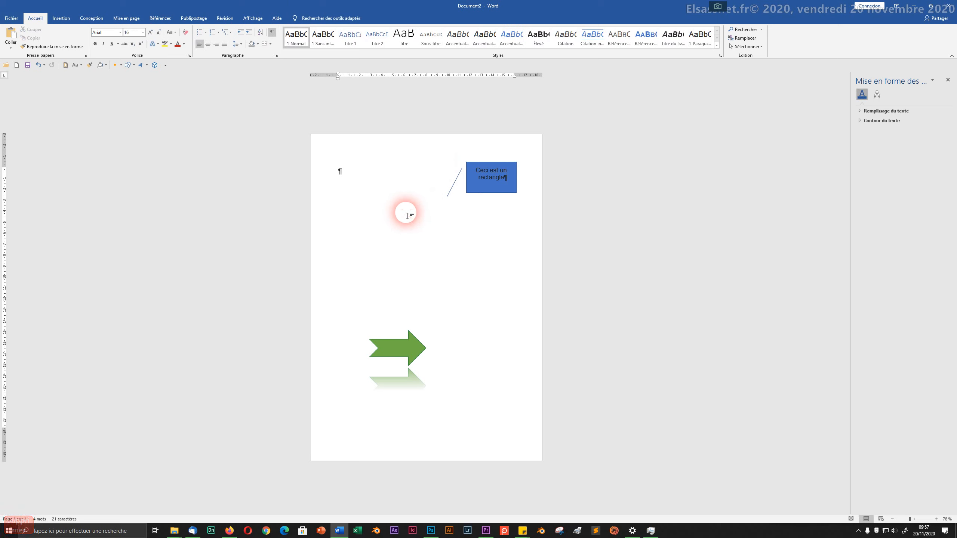
Insert an ellipse about 4.47 cm high and 5.76 cm wide above the green arrow.
{"action": "left_click", "coordinate": [69, 21]}
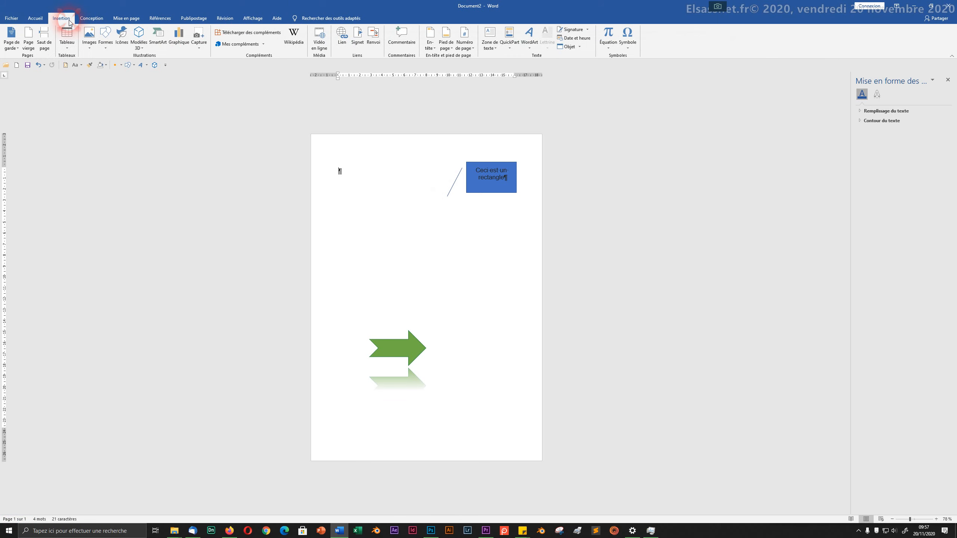
{"action": "left_click", "coordinate": [112, 47]}
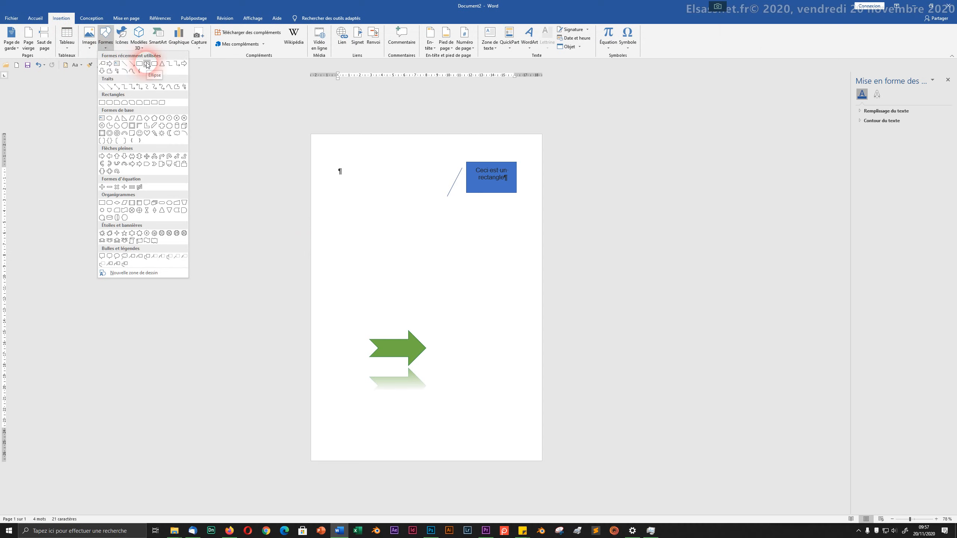
{"action": "left_click", "coordinate": [147, 65]}
{"action": "left_click_drag", "start_coordinate": [368, 252], "coordinate": [432, 302]}
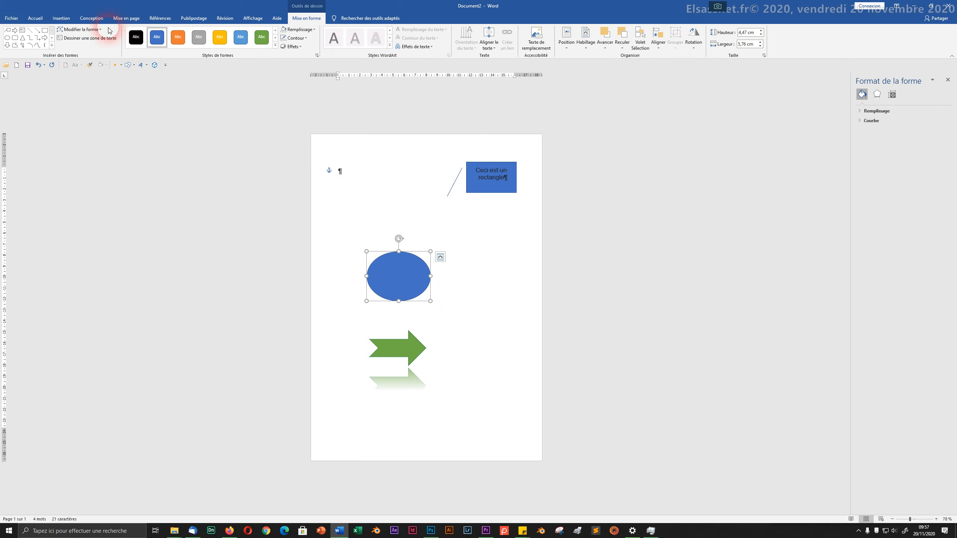
Insert a rectangle with one snipped corner, about 3.73 cm high and 8.87 cm wide, above the ellipse.
{"action": "left_click", "coordinate": [62, 18]}
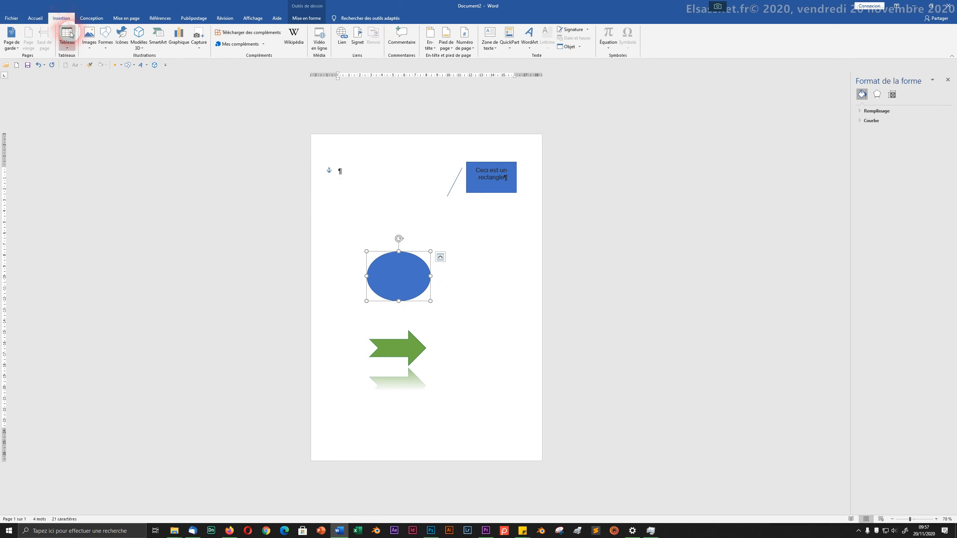
{"action": "left_click", "coordinate": [106, 37]}
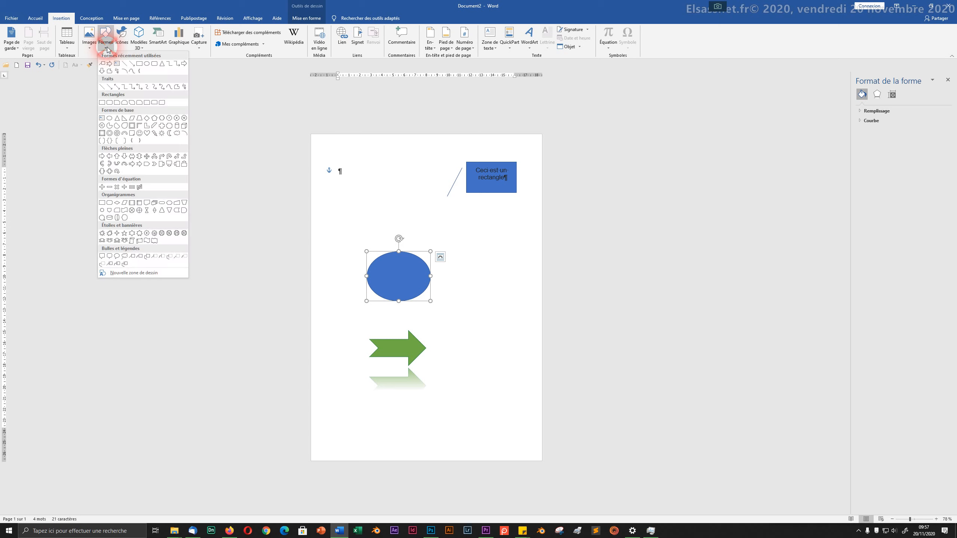
{"action": "left_click", "coordinate": [116, 102]}
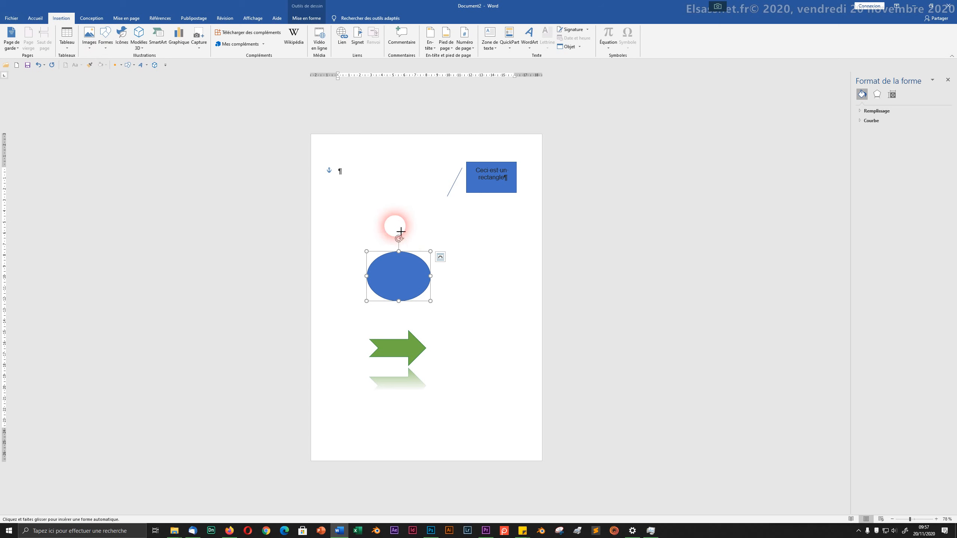
{"action": "left_click_drag", "start_coordinate": [394, 202], "coordinate": [463, 235]}
{"action": "left_click_drag", "start_coordinate": [524, 261], "coordinate": [492, 243]}
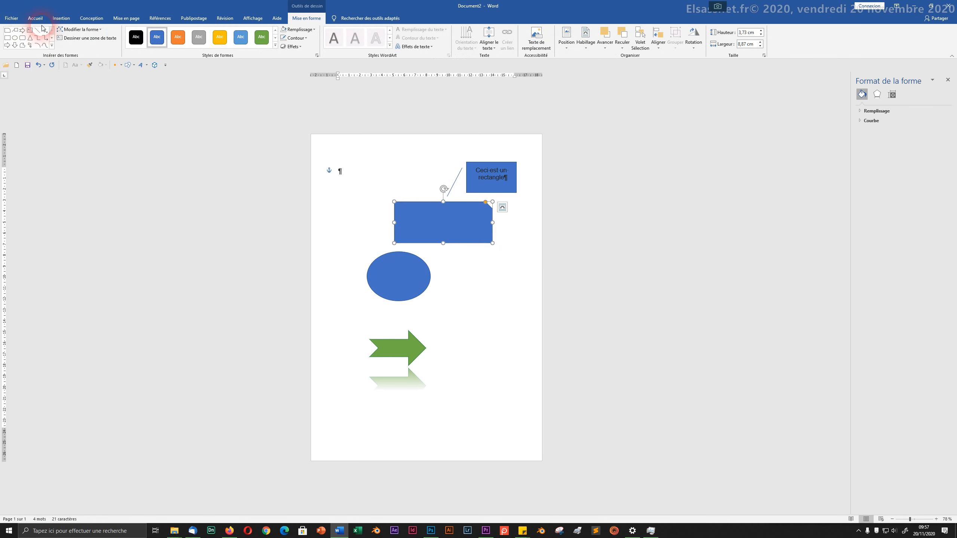
{"action": "left_click", "coordinate": [57, 19]}
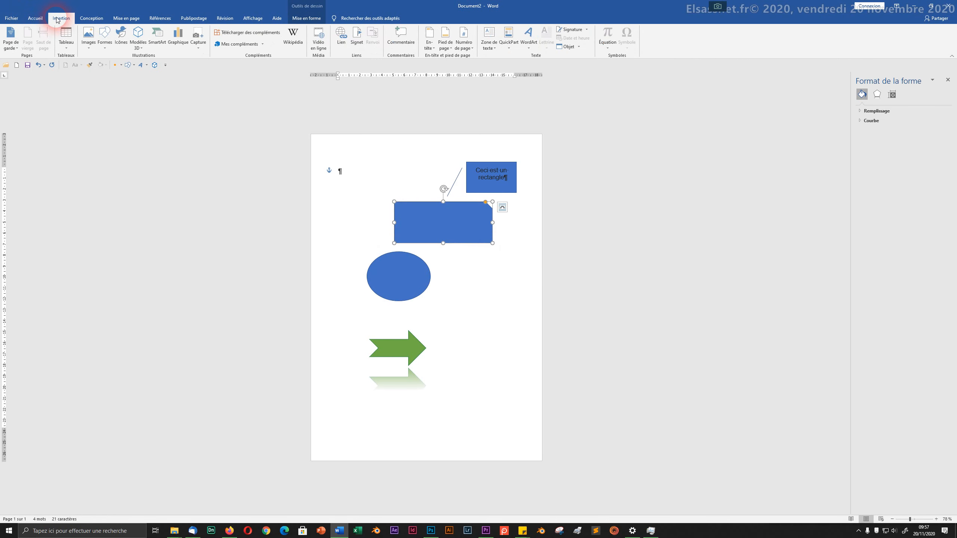
{"action": "left_click", "coordinate": [106, 42]}
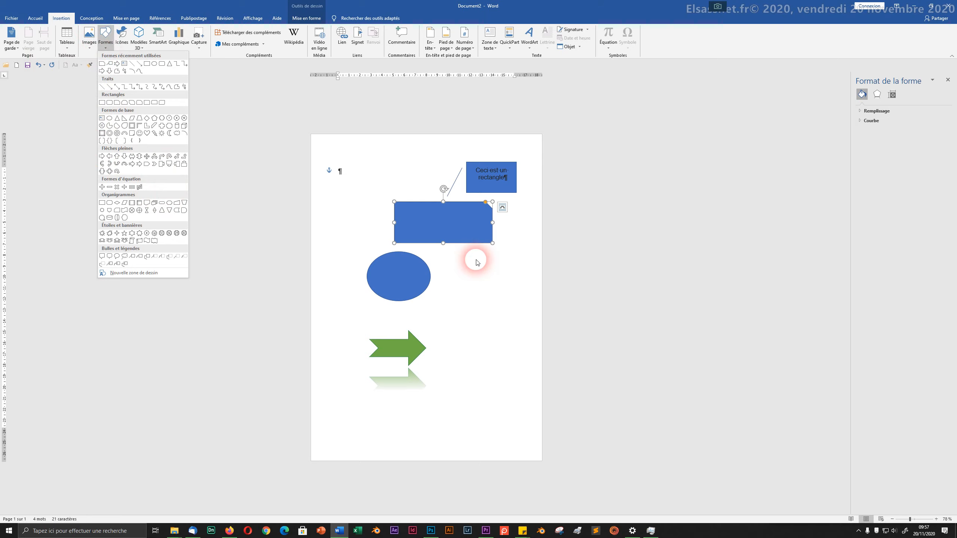
{"action": "left_click", "coordinate": [426, 223]}
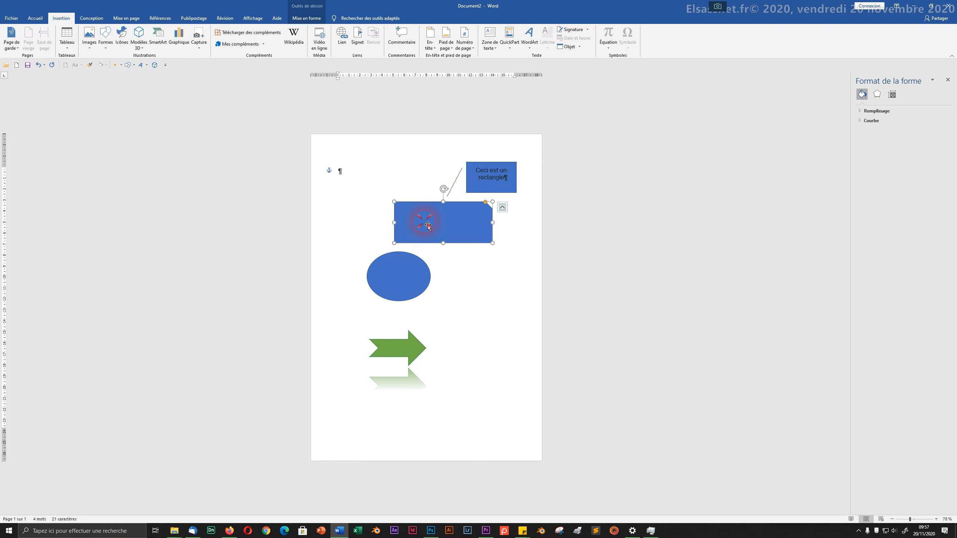
Edit the snipped rectangle's points, moving two corners inward and pulling the lower point of the snipped corner down beside the ellipse.
{"action": "left_click", "coordinate": [306, 18]}
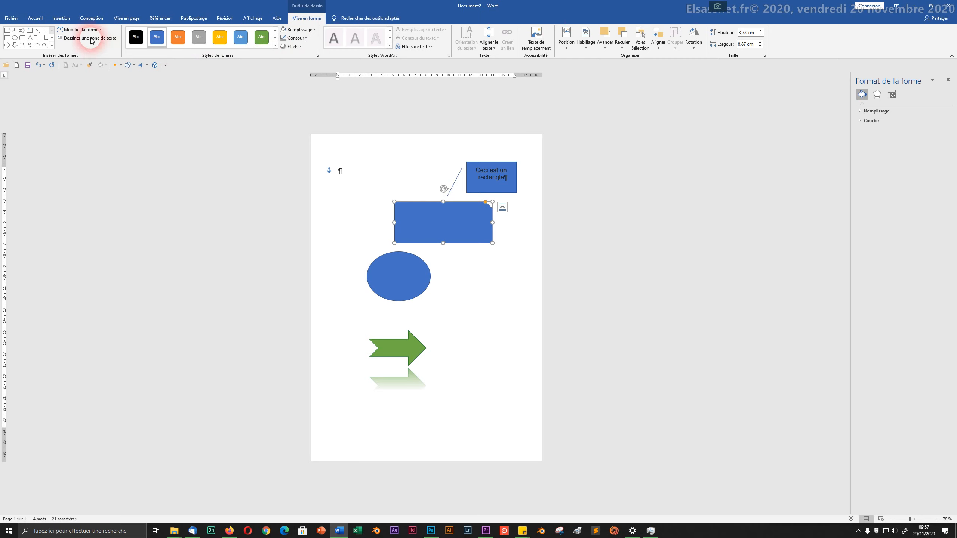
{"action": "left_click", "coordinate": [74, 30]}
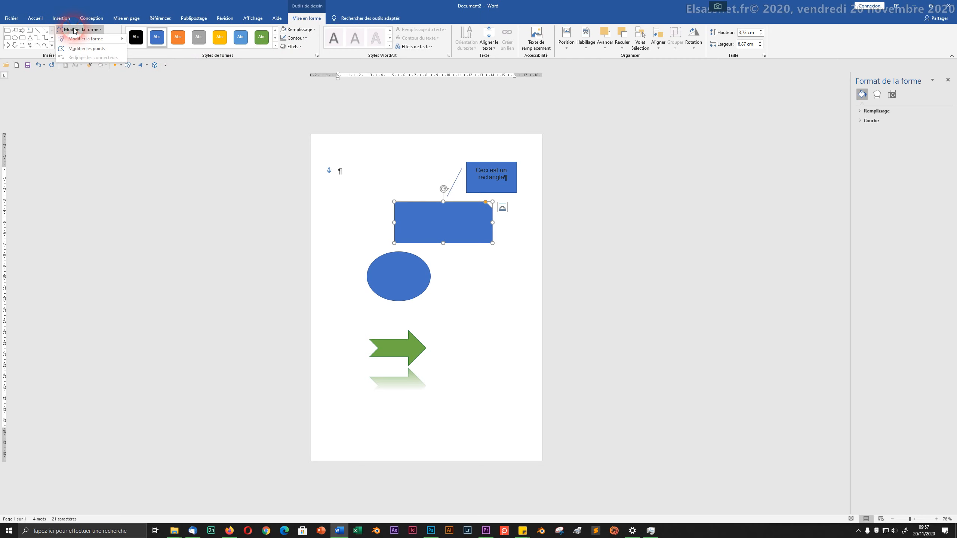
{"action": "left_click", "coordinate": [80, 48]}
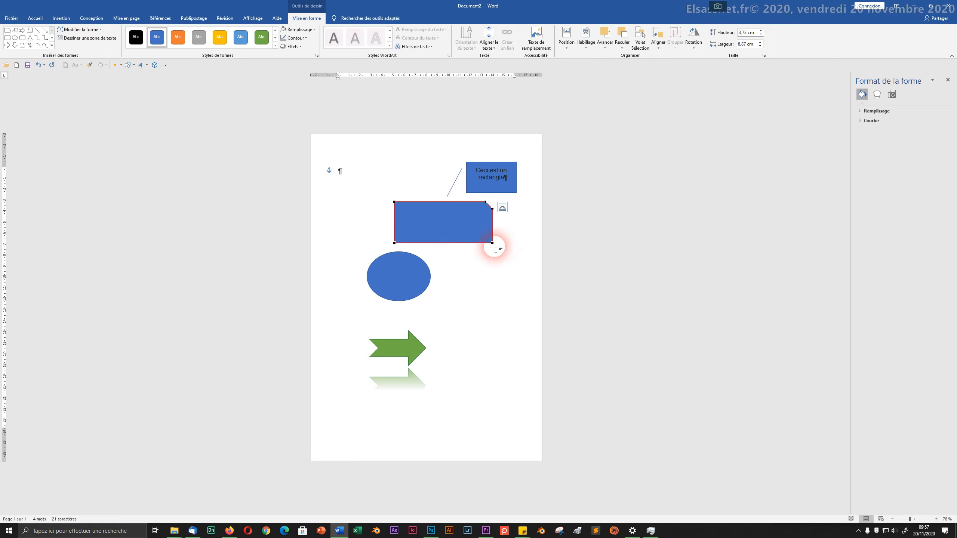
{"action": "left_click_drag", "start_coordinate": [494, 244], "coordinate": [432, 238]}
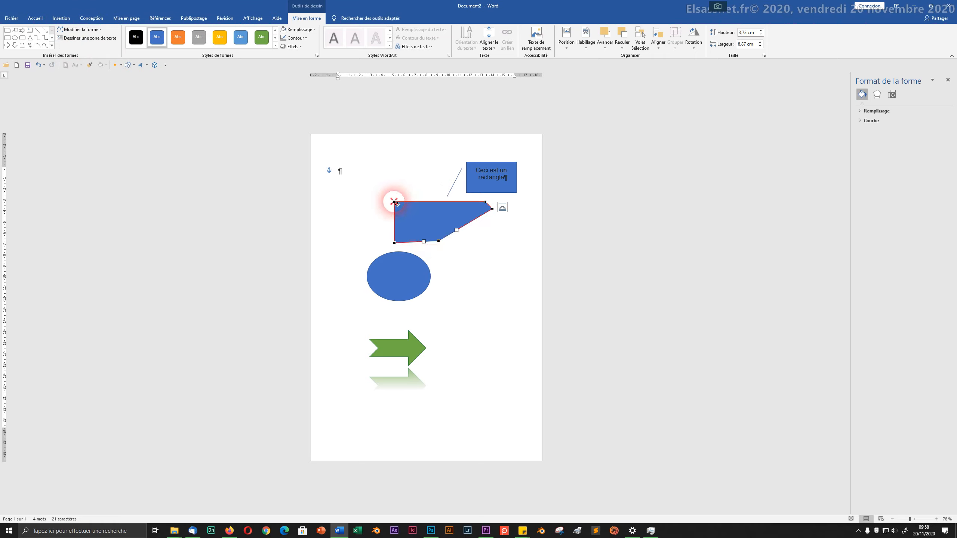
{"action": "left_click_drag", "start_coordinate": [394, 203], "coordinate": [406, 229]}
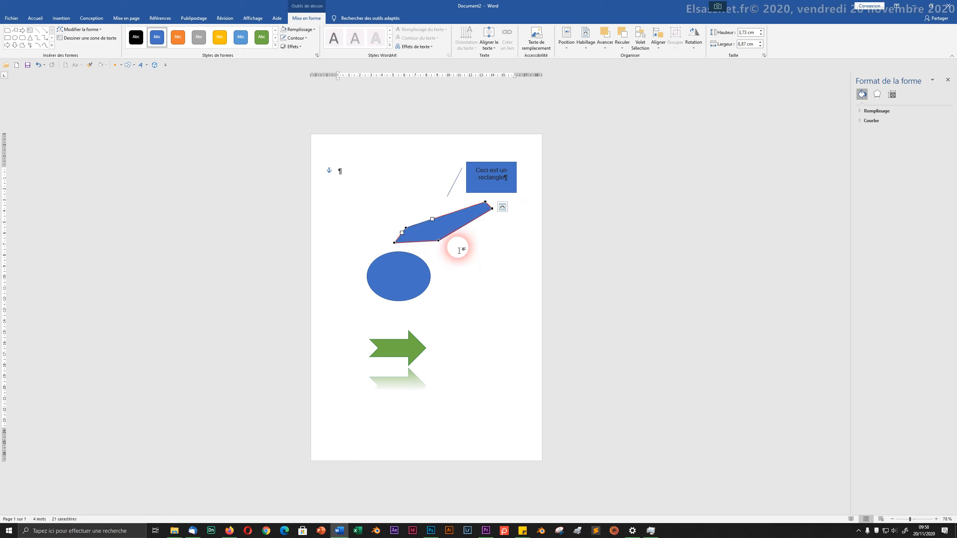
{"action": "left_click_drag", "start_coordinate": [494, 211], "coordinate": [498, 306]}
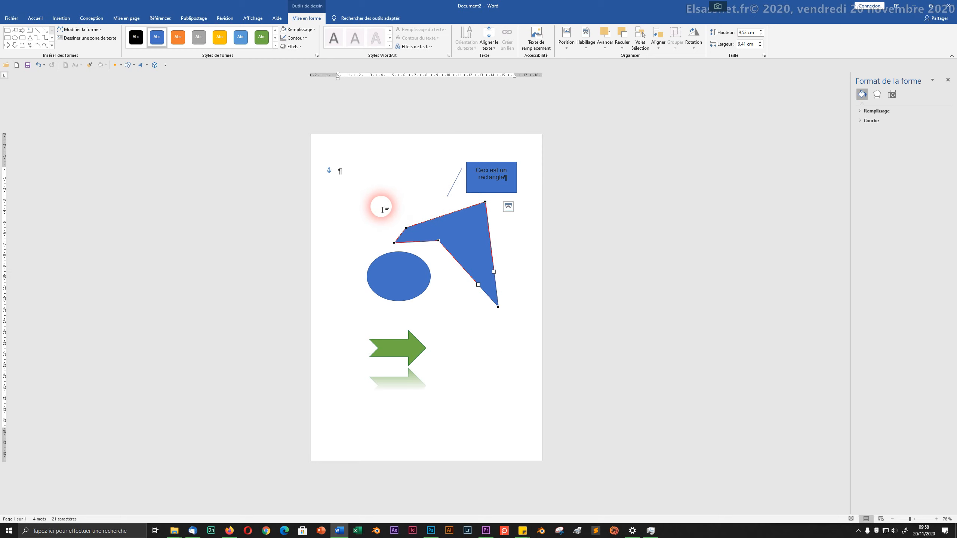
Undo the point edits on the snipped rectangle, and redo its insertion where it was undone too.
{"action": "key", "text": "ctrl+z"}
{"action": "key", "text": "ctrl+z"}
{"action": "key", "text": "ctrl+z"}
{"action": "key", "text": "ctrl+z"}
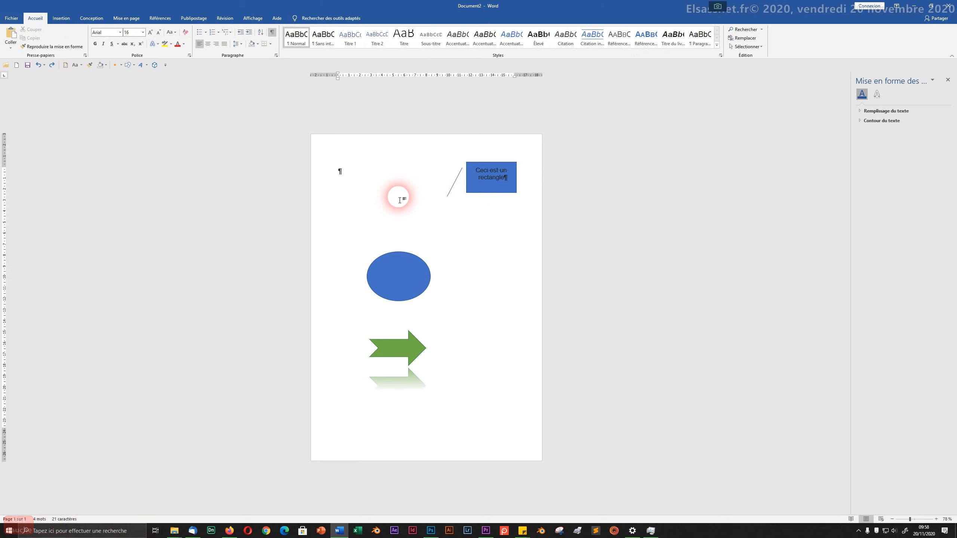
{"action": "key", "text": "ctrl+y"}
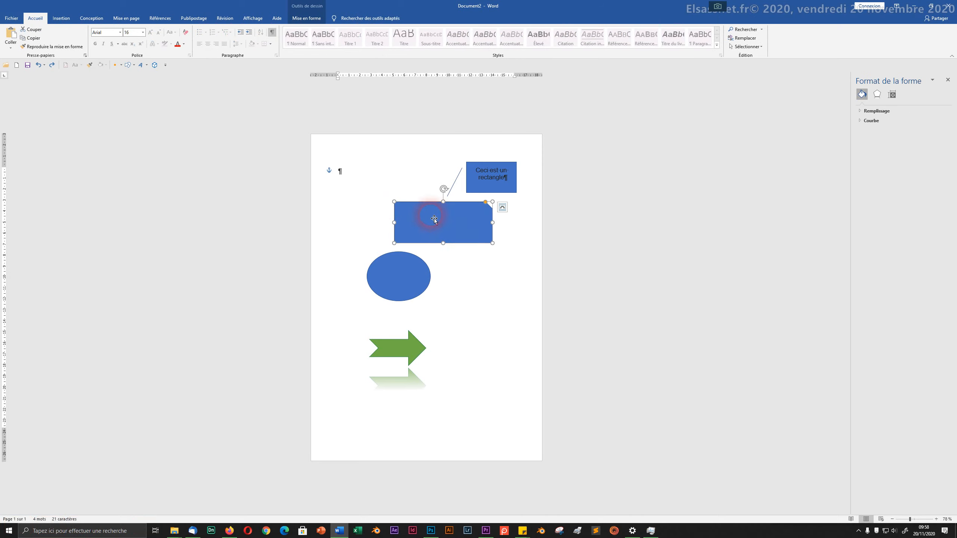
{"action": "left_click", "coordinate": [301, 22]}
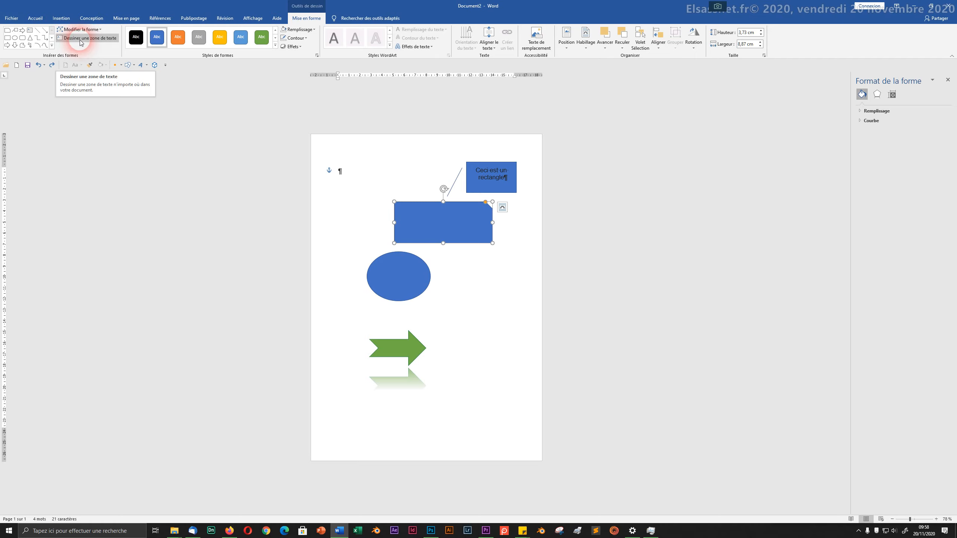
{"action": "left_click", "coordinate": [41, 19]}
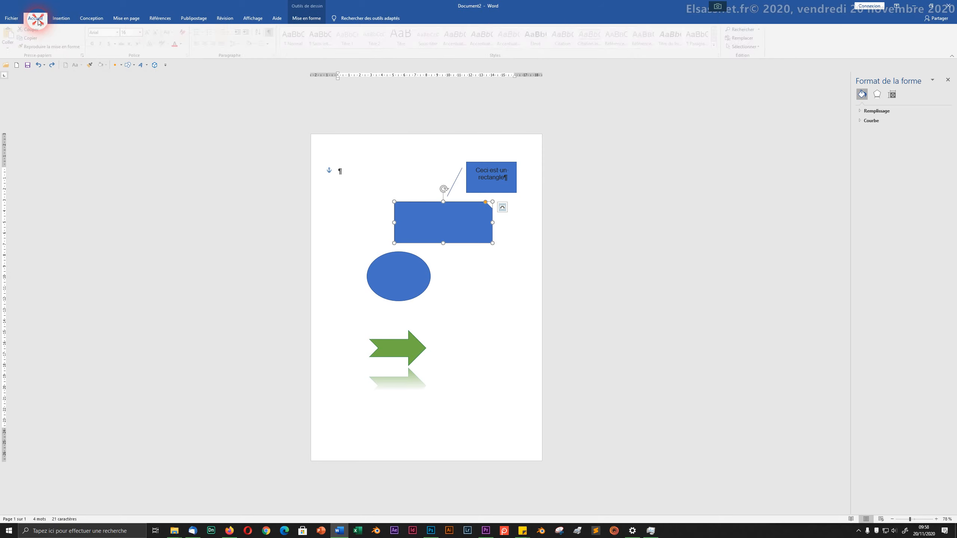
{"action": "left_click", "coordinate": [61, 21]}
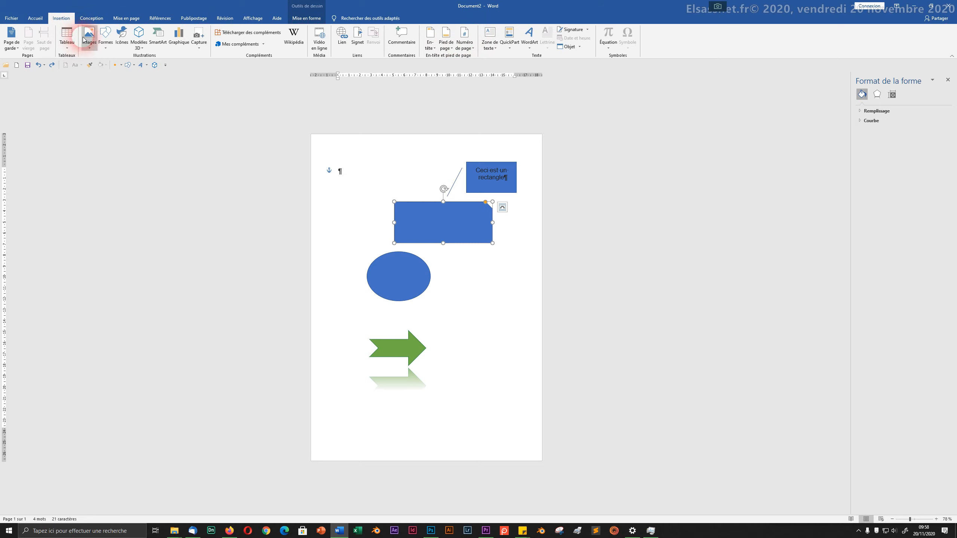
{"action": "left_click", "coordinate": [103, 36]}
{"action": "left_click", "coordinate": [103, 37]}
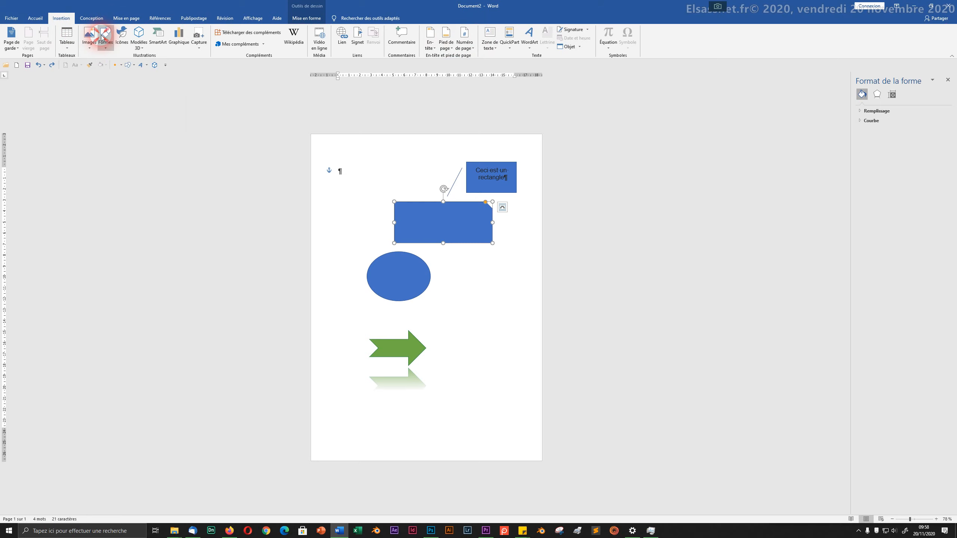
{"action": "left_click", "coordinate": [306, 18]}
Move the ellipse over the snipped rectangle's left end, and move the green arrow up so it overlaps the ellipse's left edge.
{"action": "left_click_drag", "start_coordinate": [411, 286], "coordinate": [409, 230]}
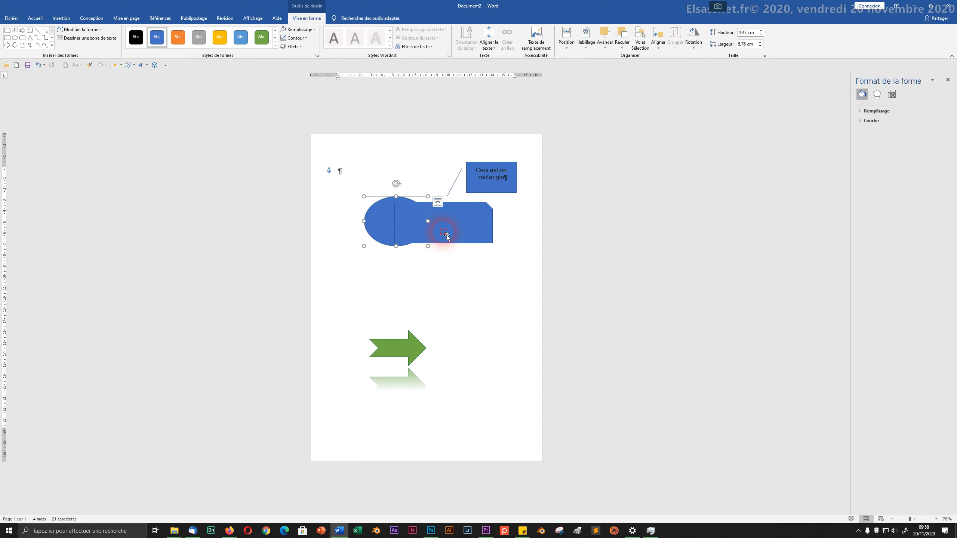
{"action": "left_click_drag", "start_coordinate": [391, 363], "coordinate": [362, 227]}
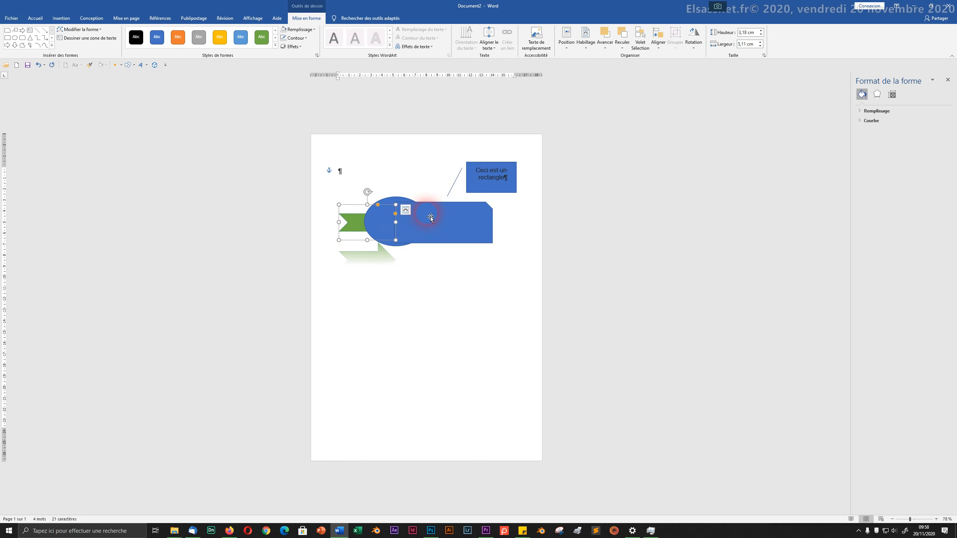
{"action": "left_click", "coordinate": [391, 179]}
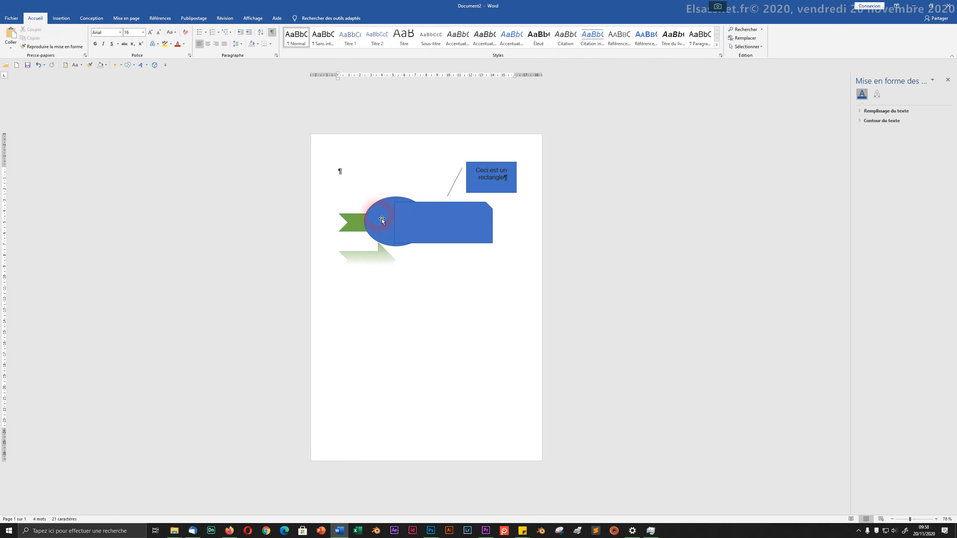
Bring the green arrow forward one level twice so that it lies in front of the ellipse.
{"action": "left_click", "coordinate": [347, 222]}
{"action": "left_click", "coordinate": [433, 221]}
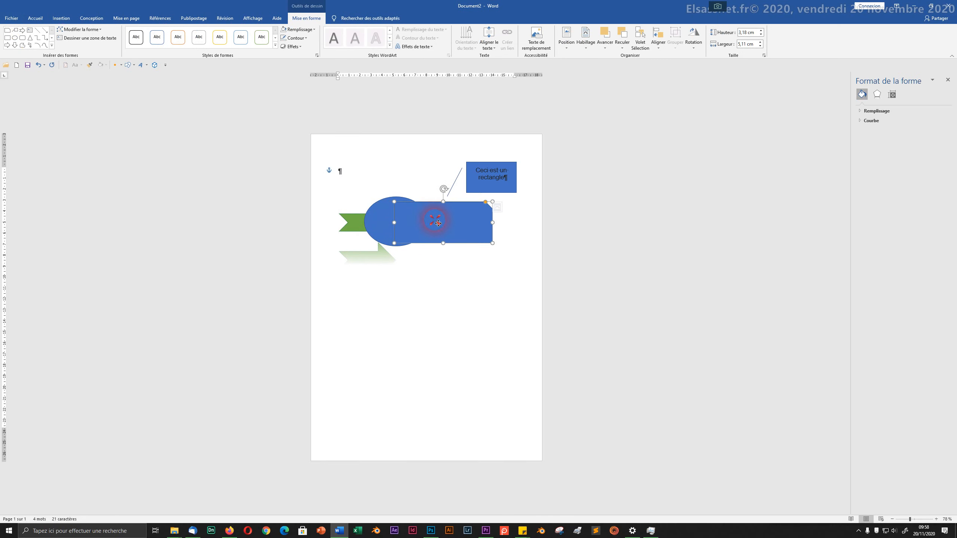
{"action": "left_click", "coordinate": [375, 222]}
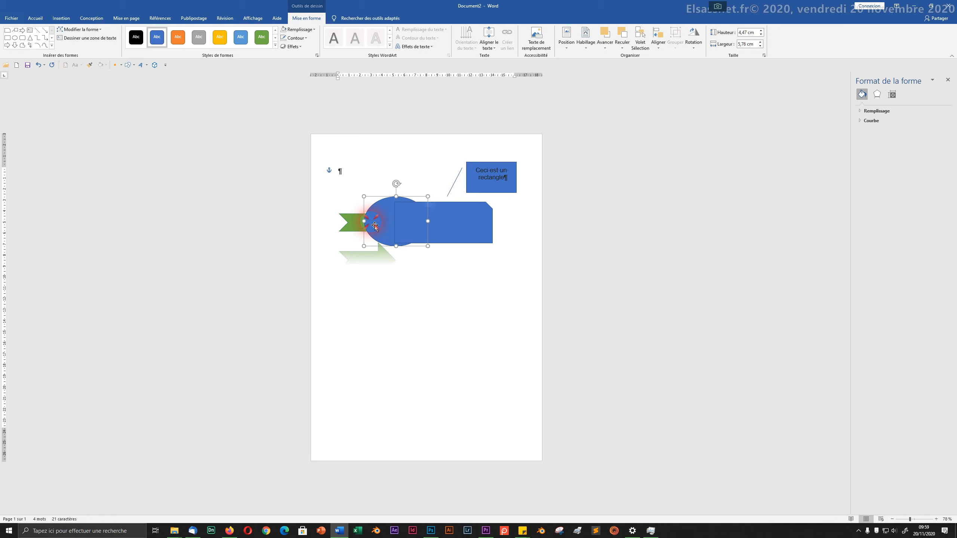
{"action": "left_click", "coordinate": [353, 228]}
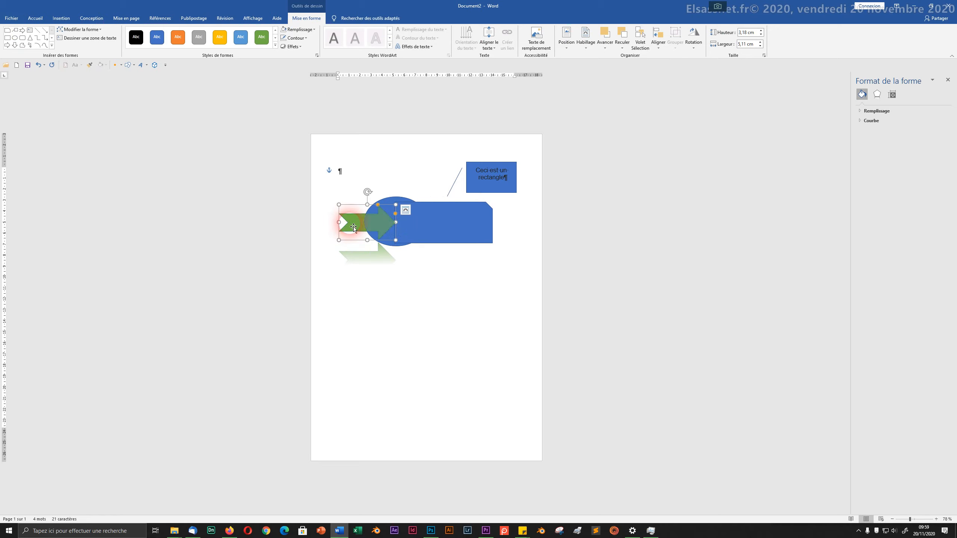
{"action": "right_click", "coordinate": [351, 227]}
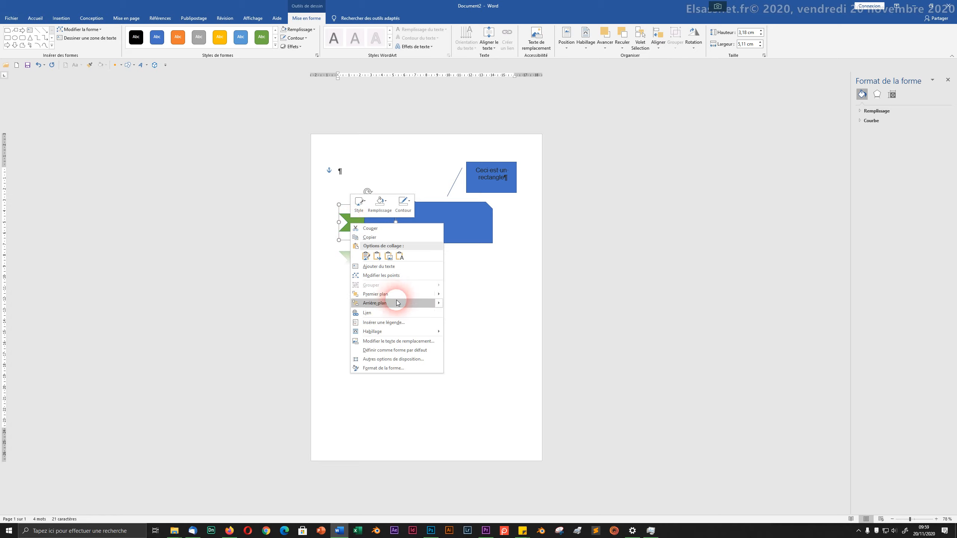
{"action": "mouse_move", "coordinate": [438, 295]}
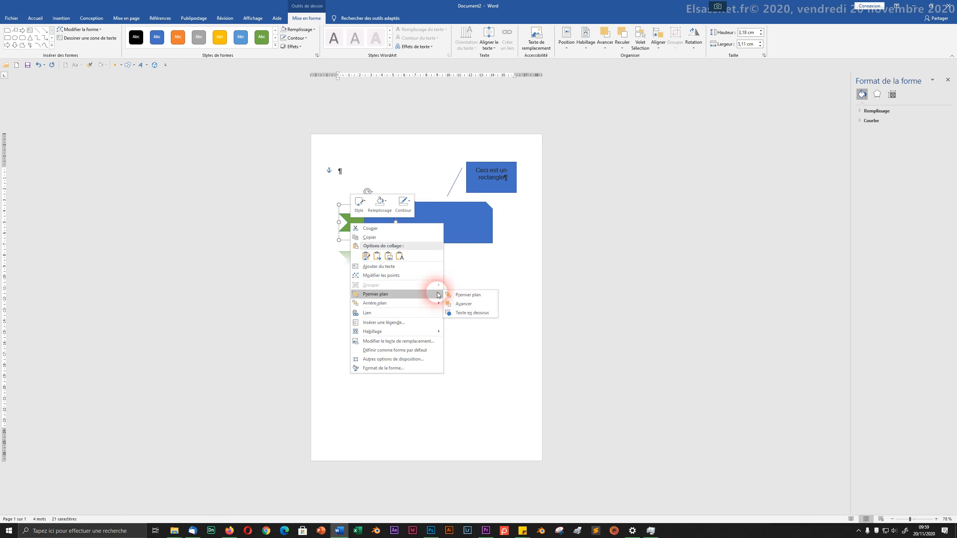
{"action": "left_click", "coordinate": [456, 304]}
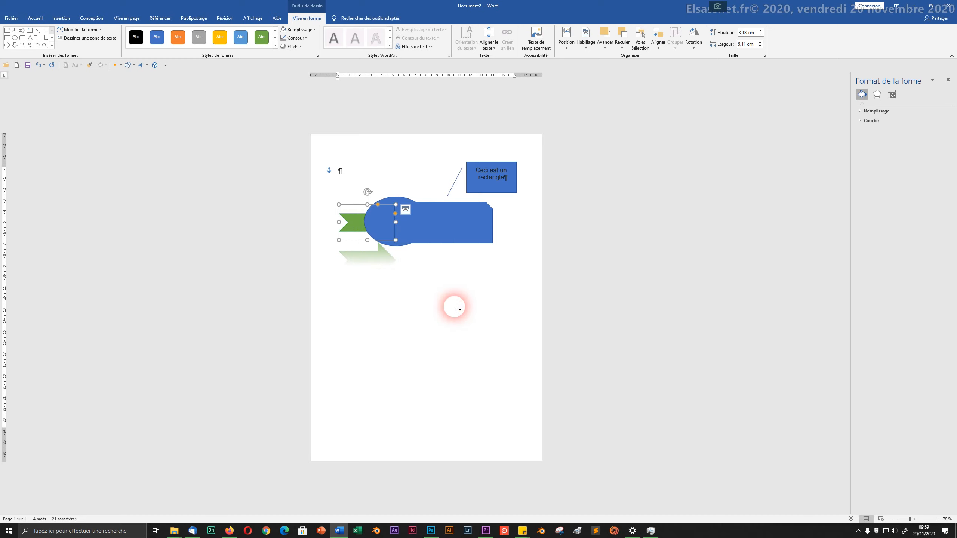
{"action": "left_click", "coordinate": [354, 234]}
{"action": "right_click", "coordinate": [357, 232]}
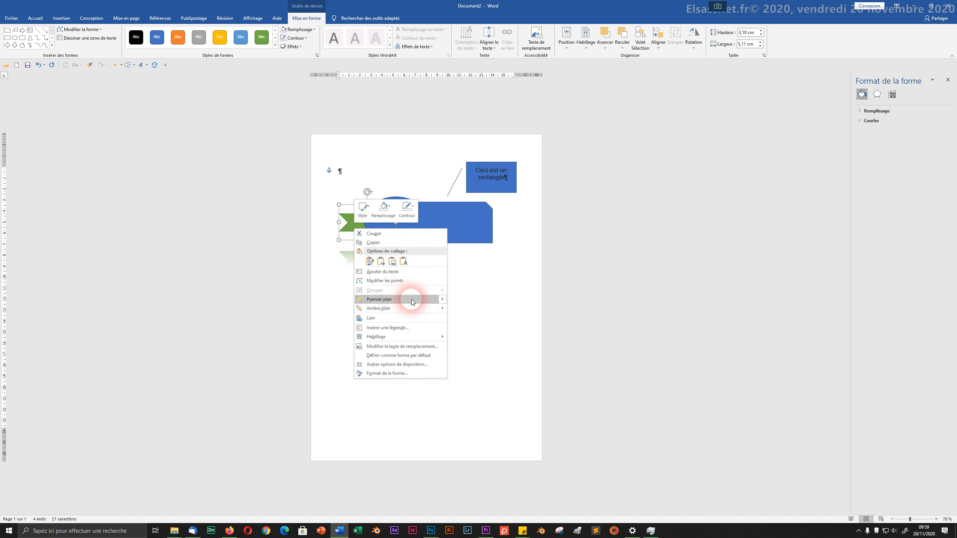
{"action": "left_click", "coordinate": [458, 309]}
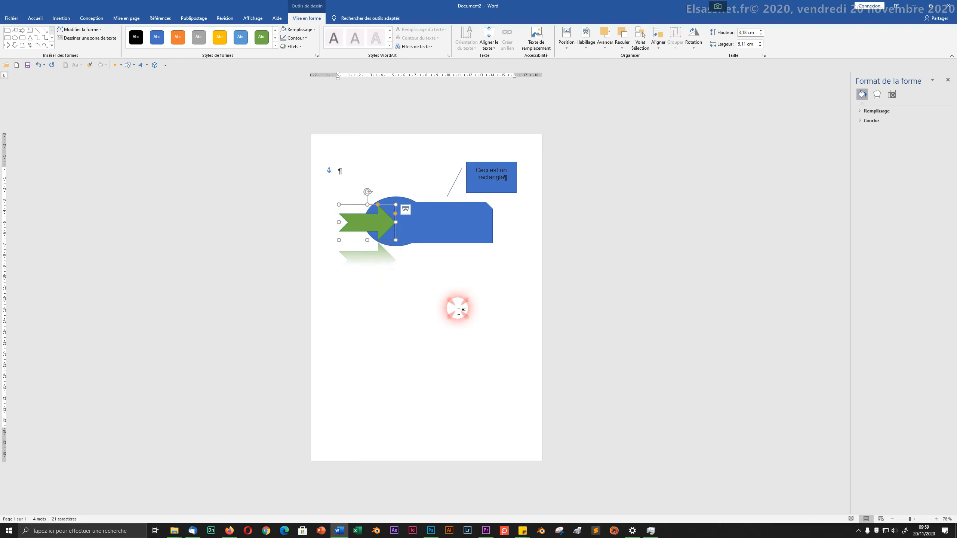
Move the green arrow right across the ellipse and the snipped rectangle, and bring it to the front of all shapes.
{"action": "left_click", "coordinate": [363, 237]}
{"action": "left_click_drag", "start_coordinate": [365, 233], "coordinate": [398, 231]}
{"action": "right_click", "coordinate": [388, 233]}
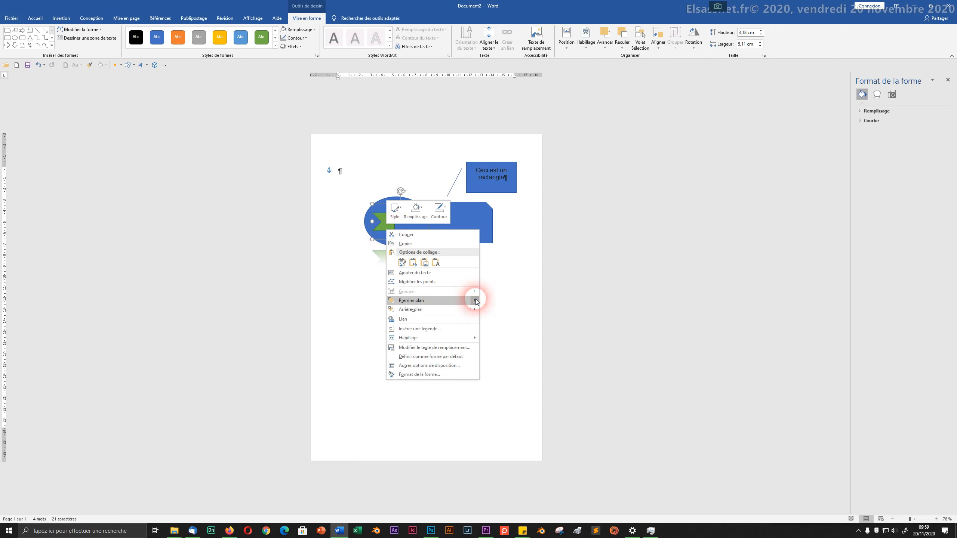
{"action": "left_click", "coordinate": [488, 301]}
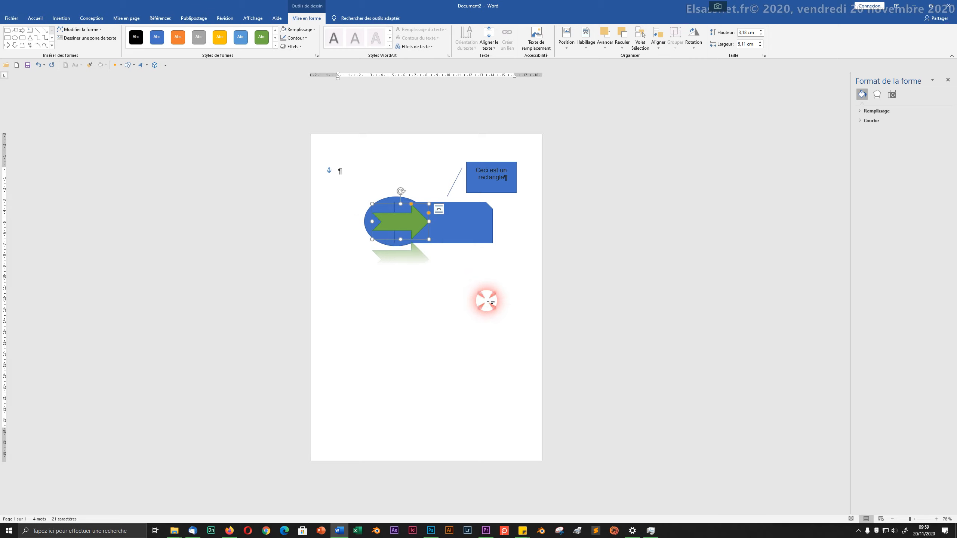
Move the green arrow onto the snipped rectangle, and move it down to the empty lower part of the page.
{"action": "left_click_drag", "start_coordinate": [401, 232], "coordinate": [457, 234]}
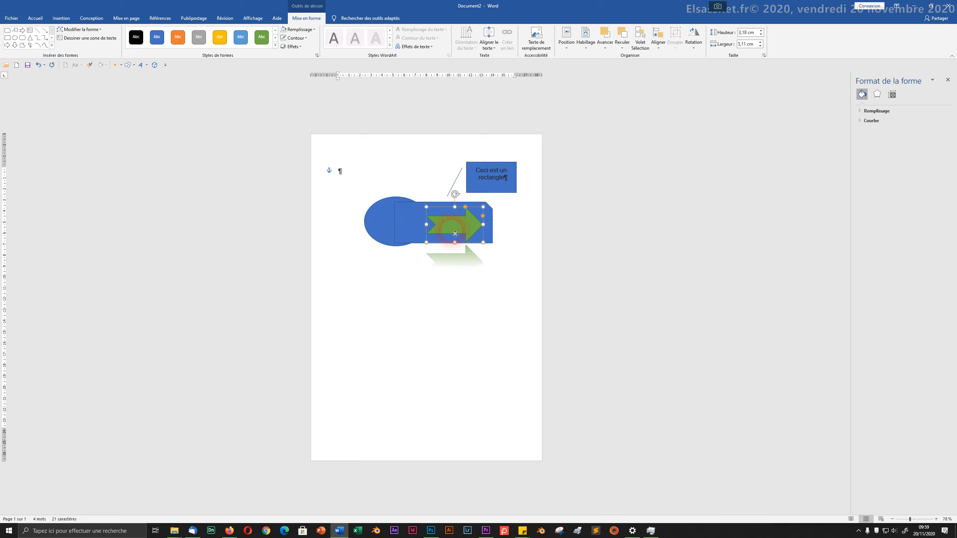
{"action": "left_click", "coordinate": [411, 309]}
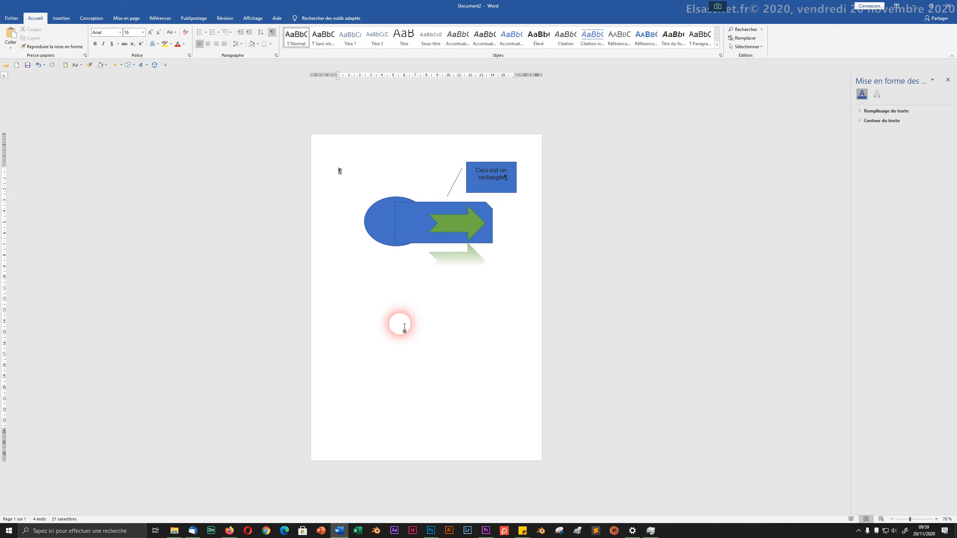
{"action": "left_click_drag", "start_coordinate": [461, 231], "coordinate": [439, 356]}
Resize the ellipse to about 3.72 cm high and 3.56 cm wide, centred on the snipped rectangle's left edge.
{"action": "left_click_drag", "start_coordinate": [382, 230], "coordinate": [379, 219]}
{"action": "left_click_drag", "start_coordinate": [387, 226], "coordinate": [400, 208]}
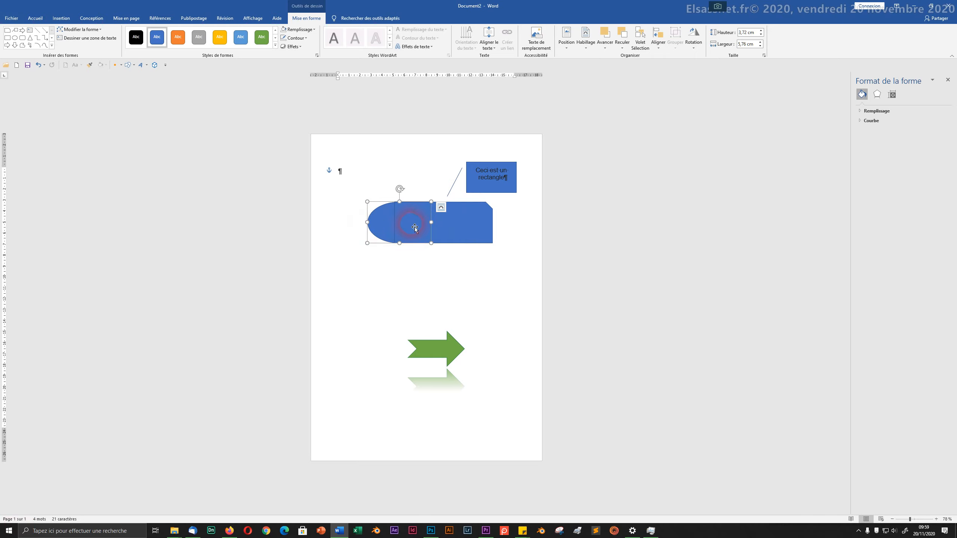
{"action": "left_click_drag", "start_coordinate": [431, 222], "coordinate": [394, 223]}
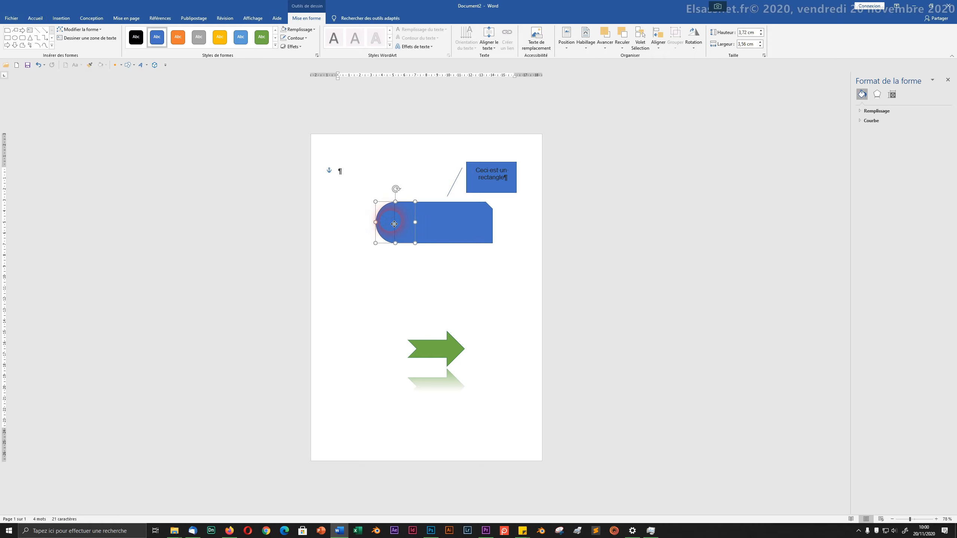
Nudge the ellipse in small increments until it lines up exactly with the snipped rectangle's left end.
{"action": "key", "text": "Left"}
{"action": "key", "text": "Left"}
{"action": "key", "text": "Left"}
{"action": "key", "text": "Right"}
{"action": "key", "text": "Right"}
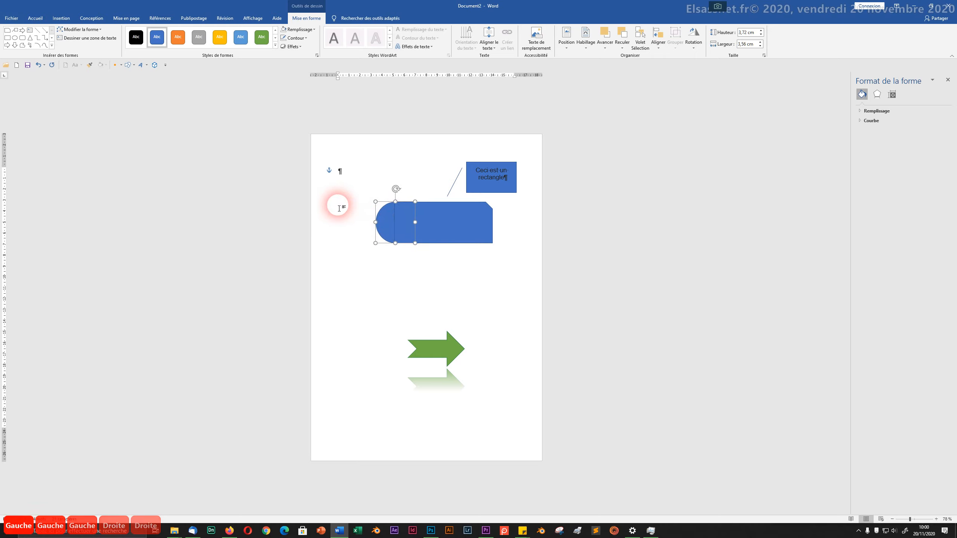
{"action": "left_click", "coordinate": [377, 281]}
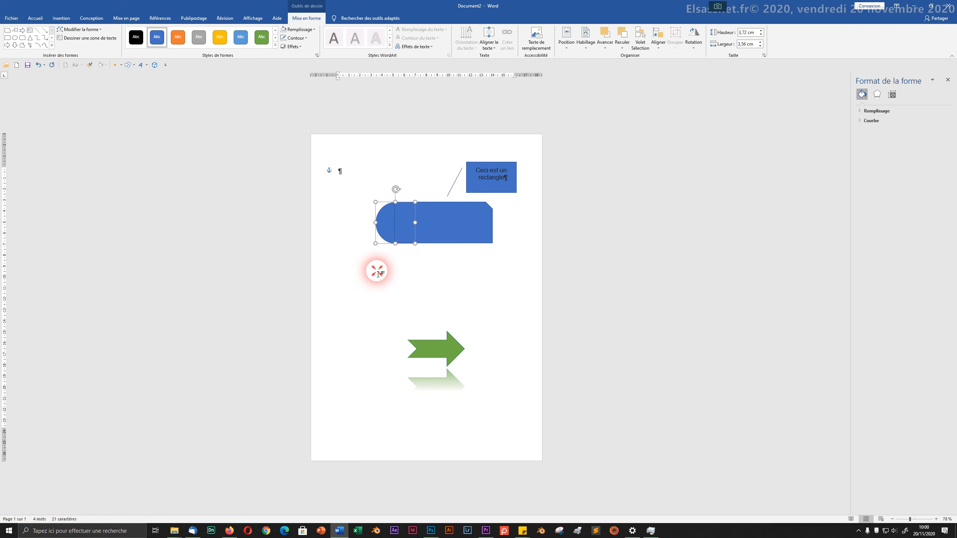
{"action": "left_click", "coordinate": [383, 224]}
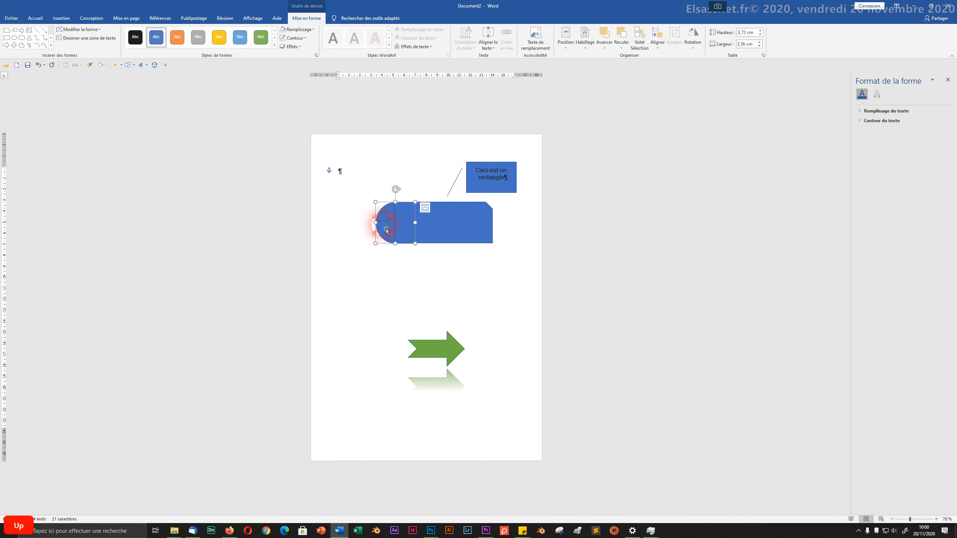
{"action": "left_click", "coordinate": [385, 274]}
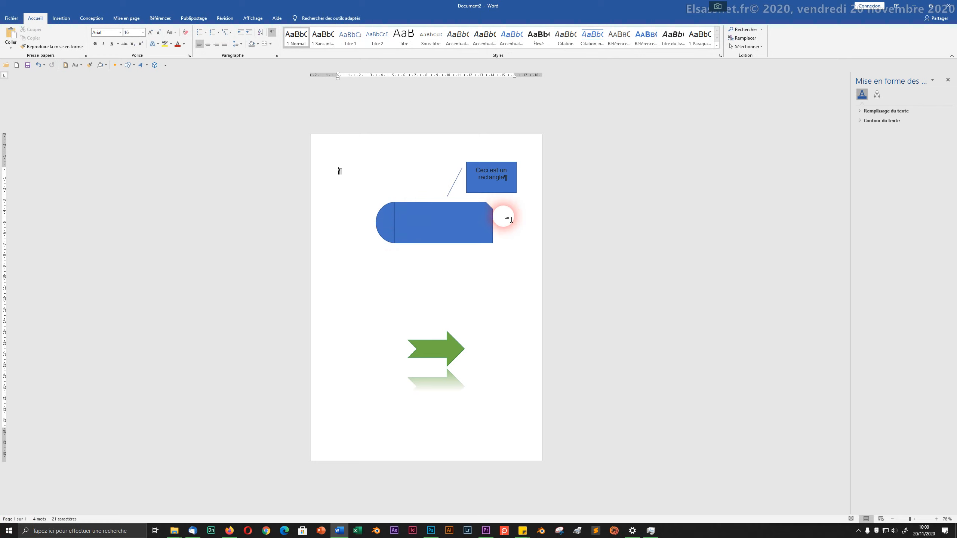
Select the ellipse together with the snipped rectangle and group them into one object.
{"action": "left_click", "coordinate": [382, 223]}
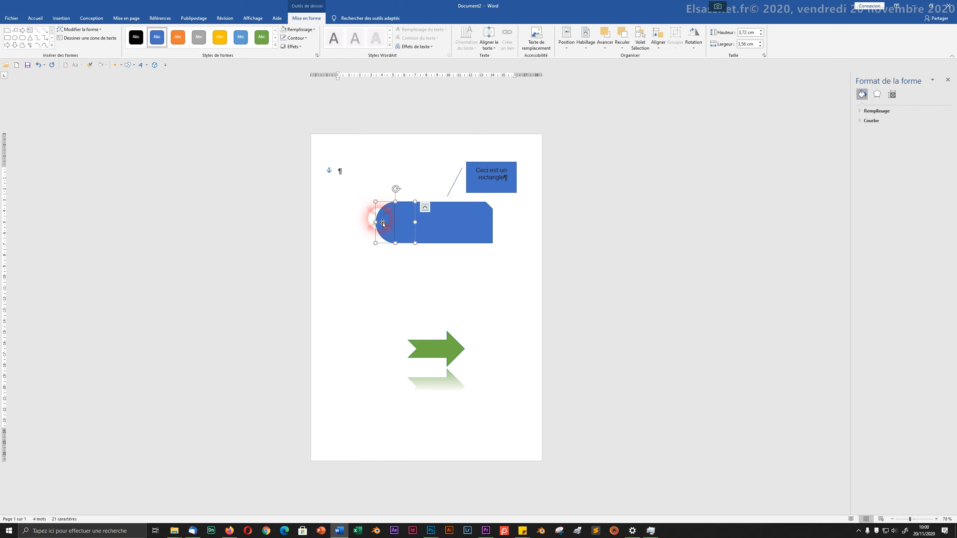
{"action": "left_click", "coordinate": [473, 229], "text": "shift"}
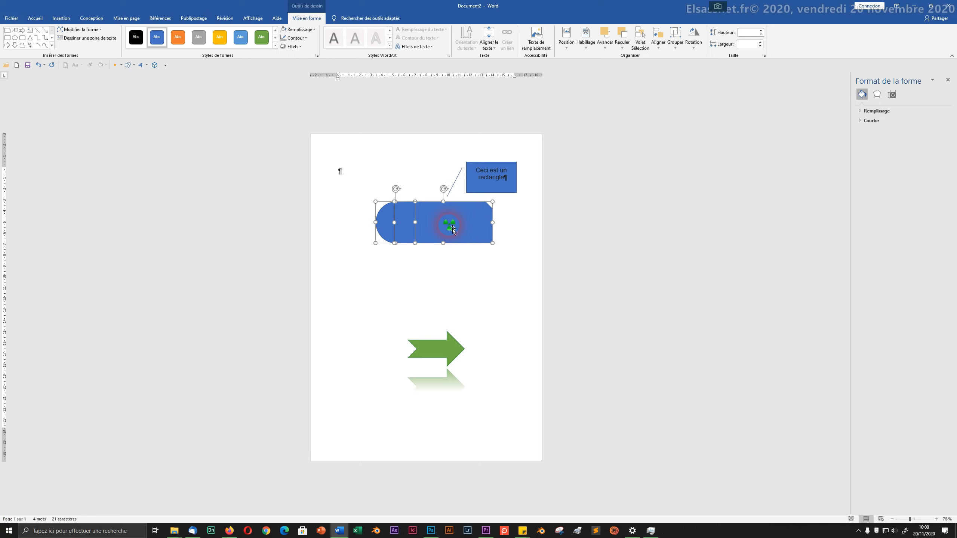
{"action": "right_click", "coordinate": [452, 228]}
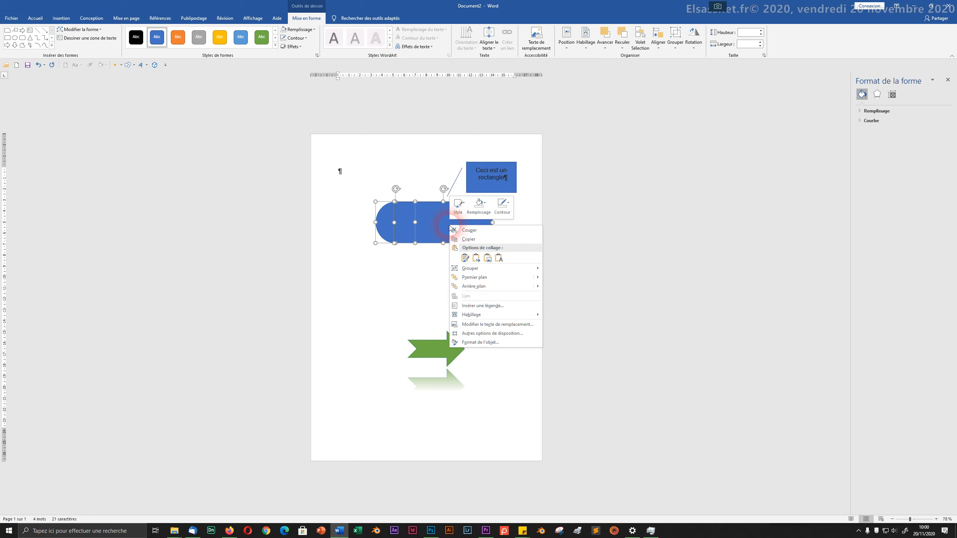
{"action": "left_click", "coordinate": [467, 268]}
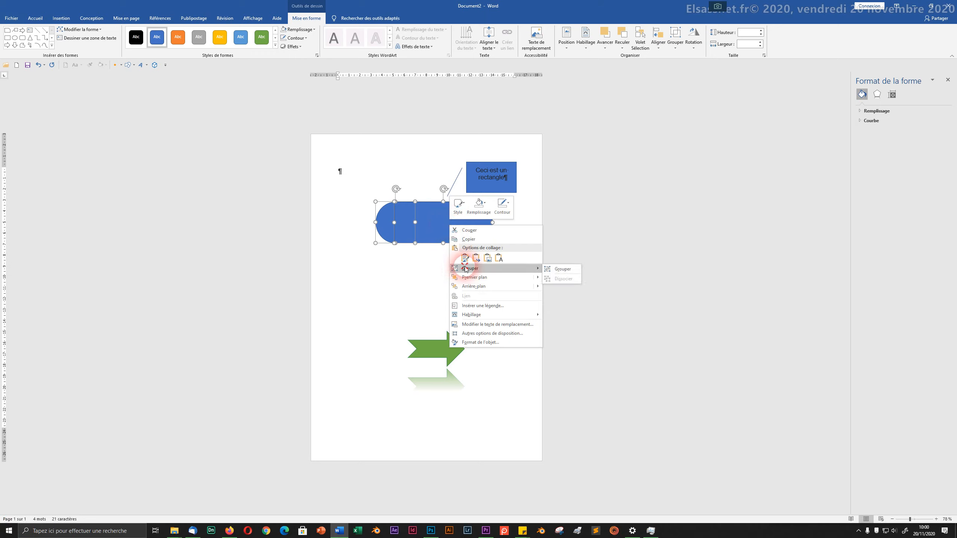
{"action": "left_click", "coordinate": [552, 268]}
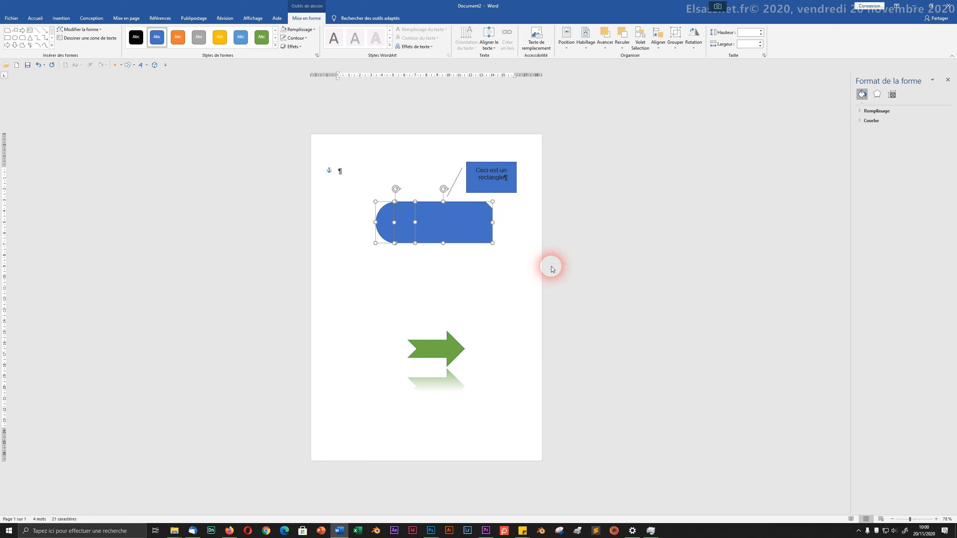
{"action": "left_click", "coordinate": [437, 271]}
Move the grouped shape down and left, and enlarge it to about 5.66 cm high and 11.75 cm wide.
{"action": "left_click_drag", "start_coordinate": [419, 227], "coordinate": [401, 255]}
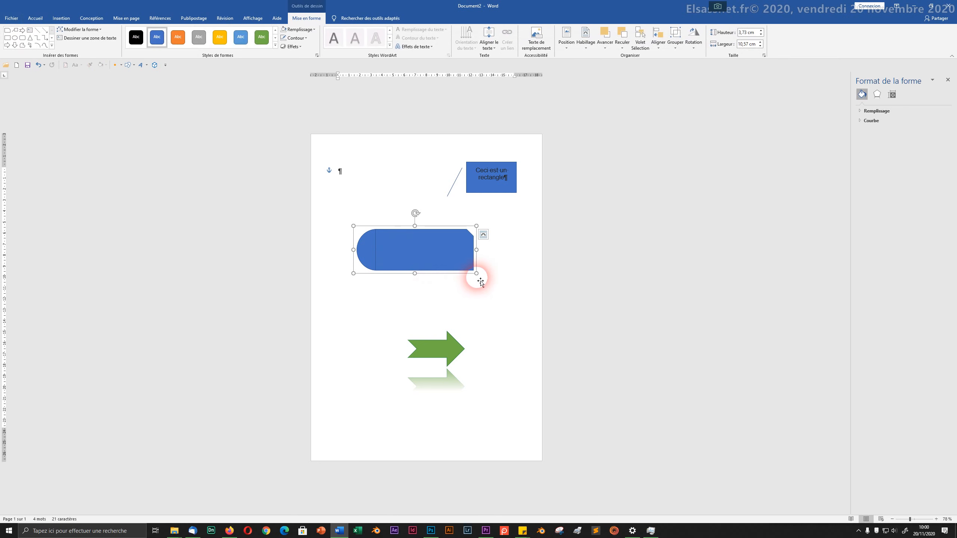
{"action": "left_click_drag", "start_coordinate": [477, 274], "coordinate": [487, 293]}
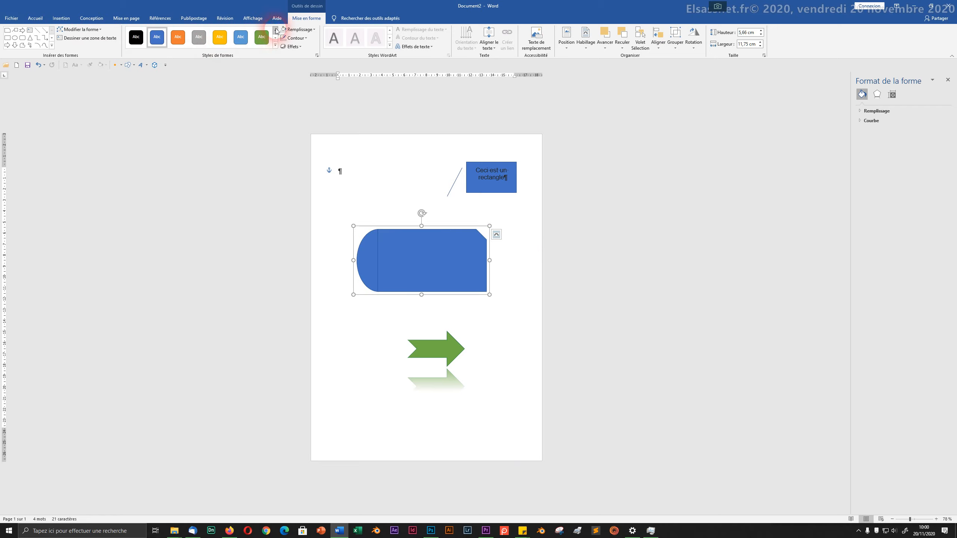
Remove the outline from the grouped rounded shape and fill it with a dark green theme colour.
{"action": "left_click", "coordinate": [300, 38]}
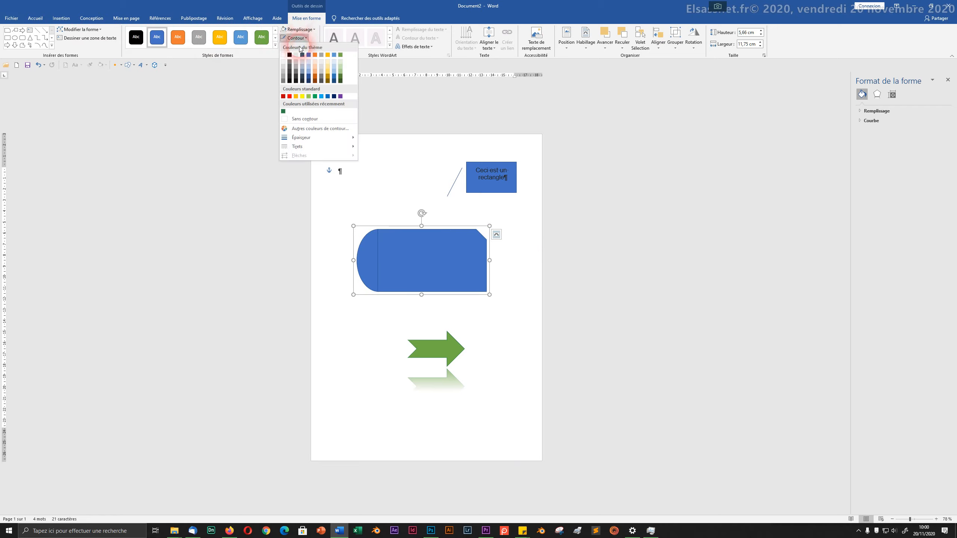
{"action": "left_click", "coordinate": [296, 119]}
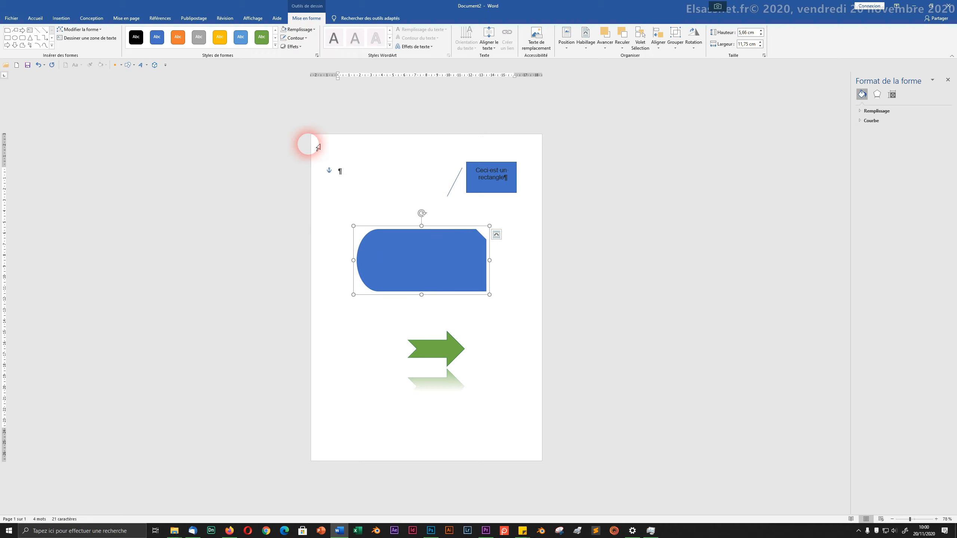
{"action": "left_click", "coordinate": [299, 30]}
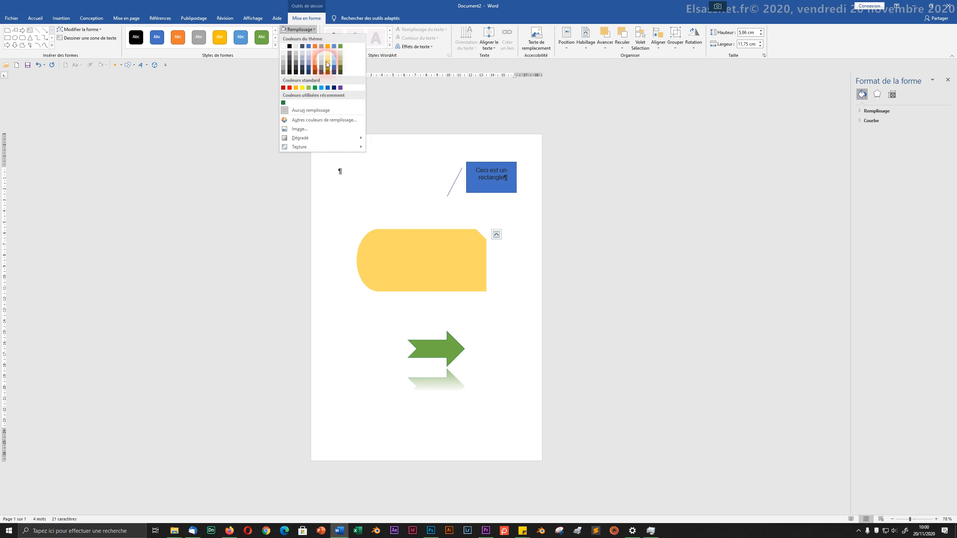
{"action": "left_click", "coordinate": [341, 66]}
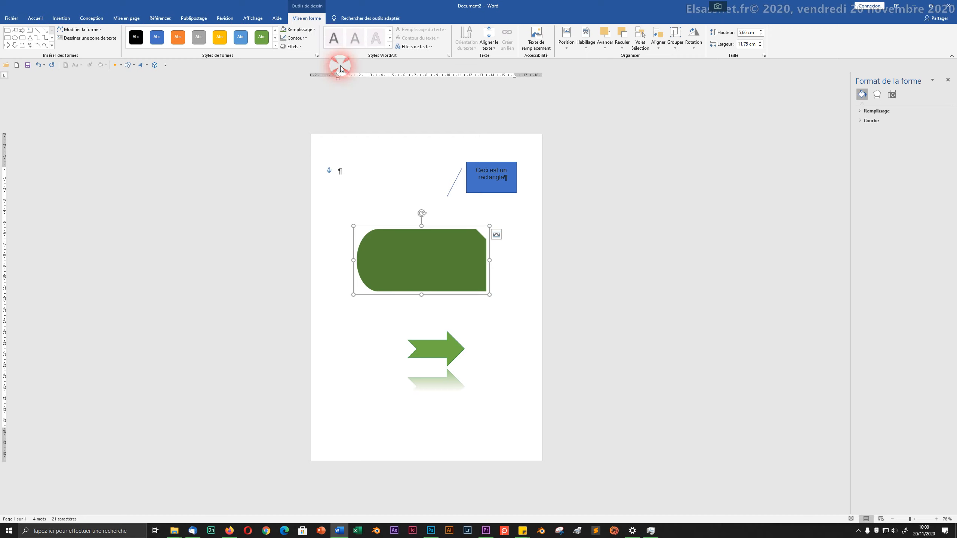
{"action": "left_click", "coordinate": [295, 38]}
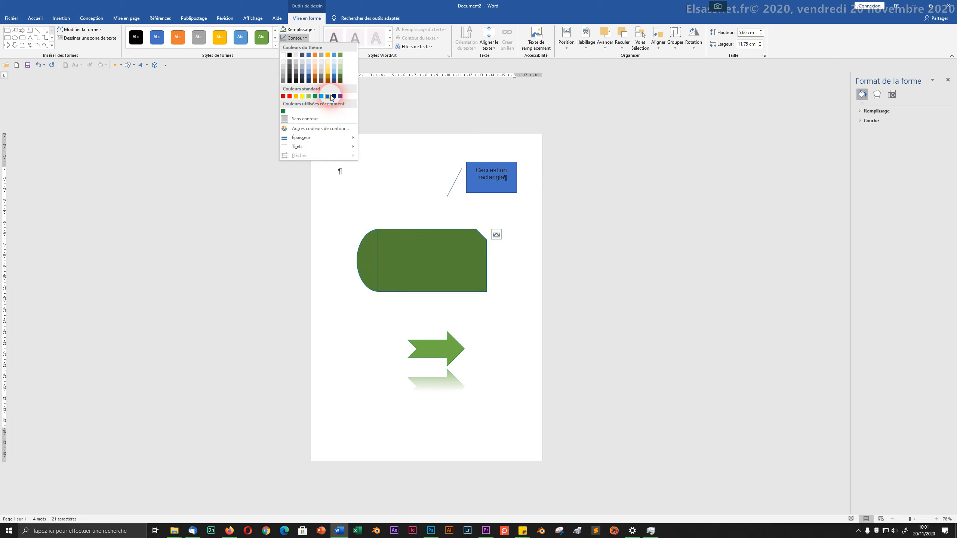
{"action": "left_click", "coordinate": [335, 204]}
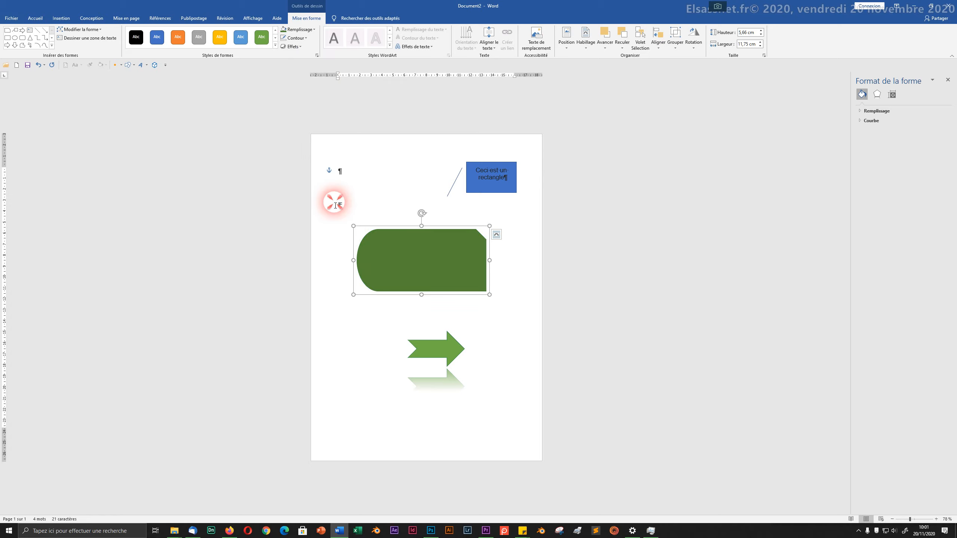
{"action": "left_click", "coordinate": [336, 204]}
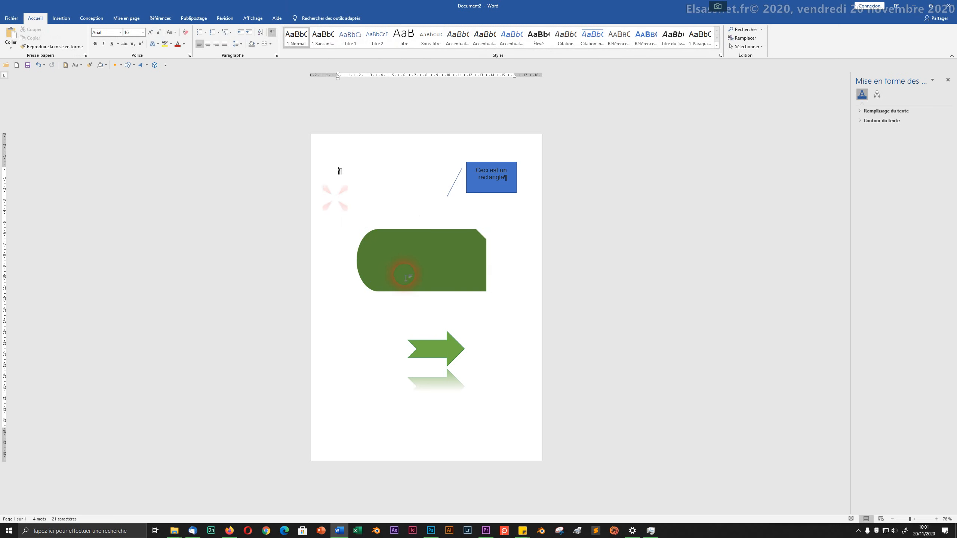
Move the green grouped shape up and to the left on the page, closer to the left margin.
{"action": "left_click", "coordinate": [430, 272]}
{"action": "left_click_drag", "start_coordinate": [398, 239], "coordinate": [376, 221]}
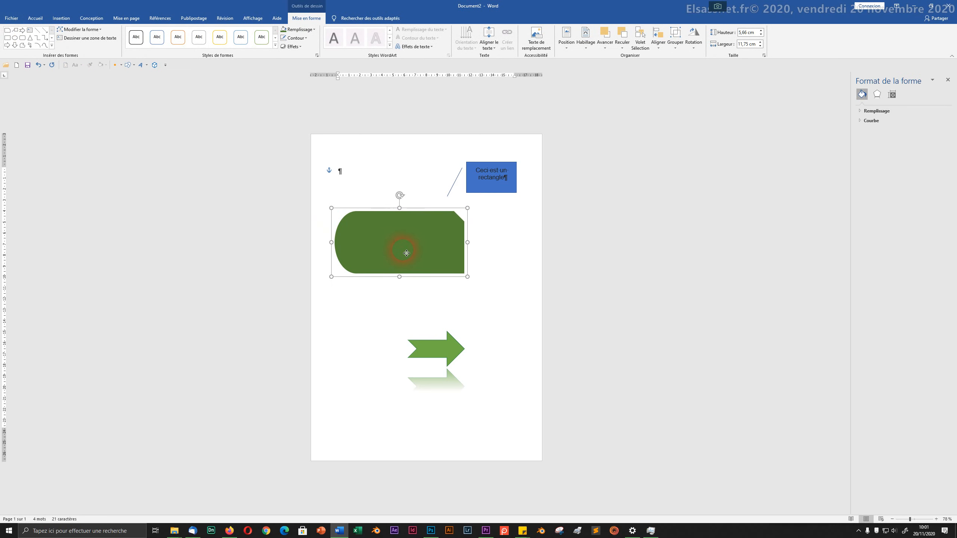
Open the gallery of built-in text boxes for insertion.
{"action": "left_click", "coordinate": [60, 18]}
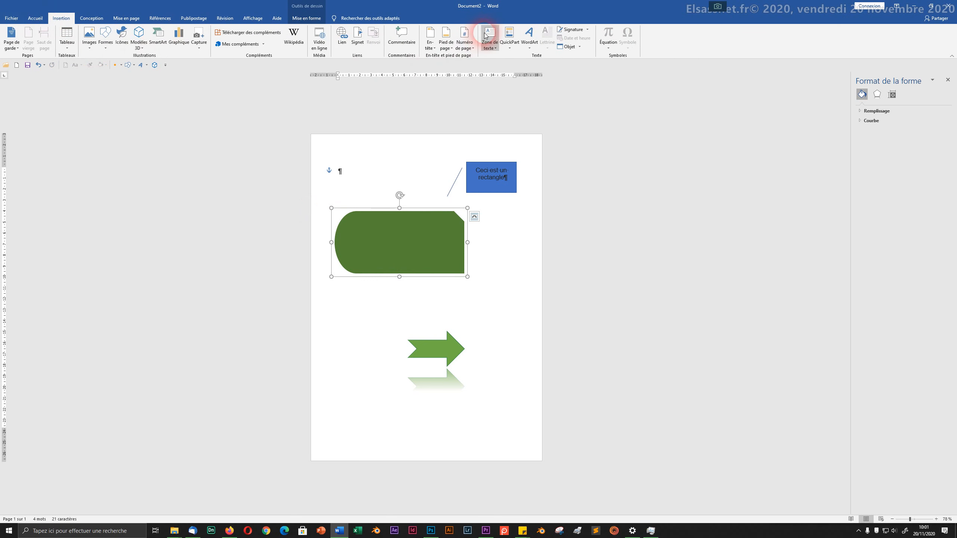
{"action": "left_click", "coordinate": [489, 42]}
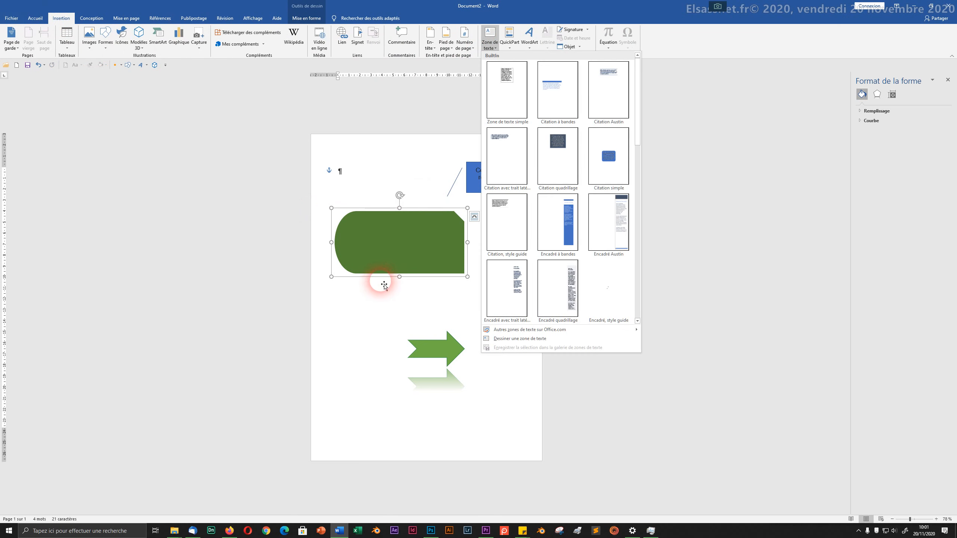
Draw a plain text box about 9.18 cm wide and 3.86 cm high between the green shapes and enter "Ceci est mon texte".
{"action": "left_click", "coordinate": [499, 339]}
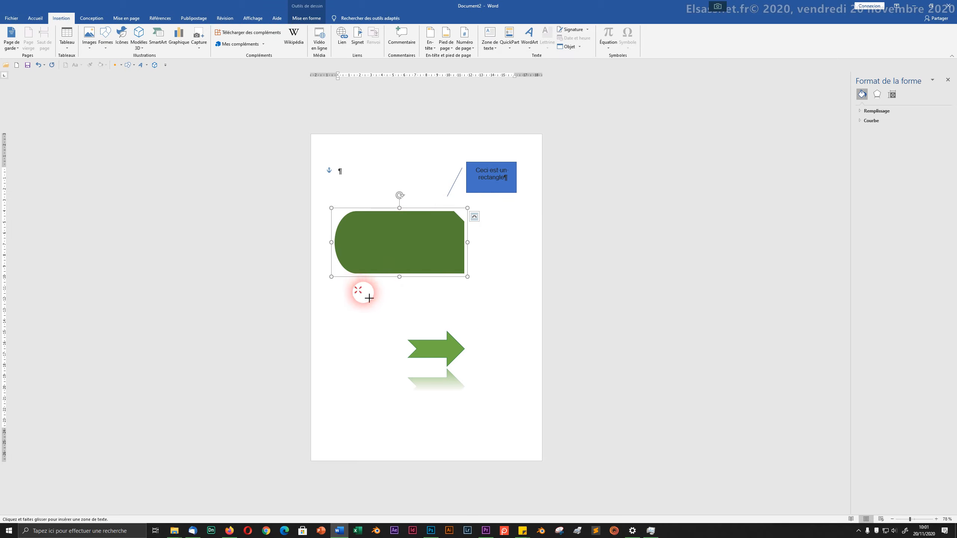
{"action": "left_click_drag", "start_coordinate": [356, 289], "coordinate": [458, 332]}
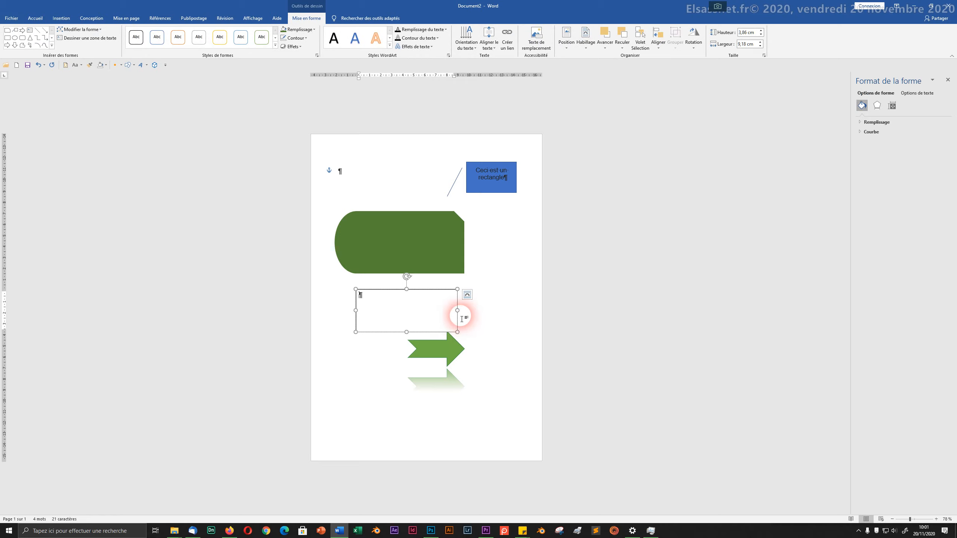
{"action": "type", "text": "Ceci es"}
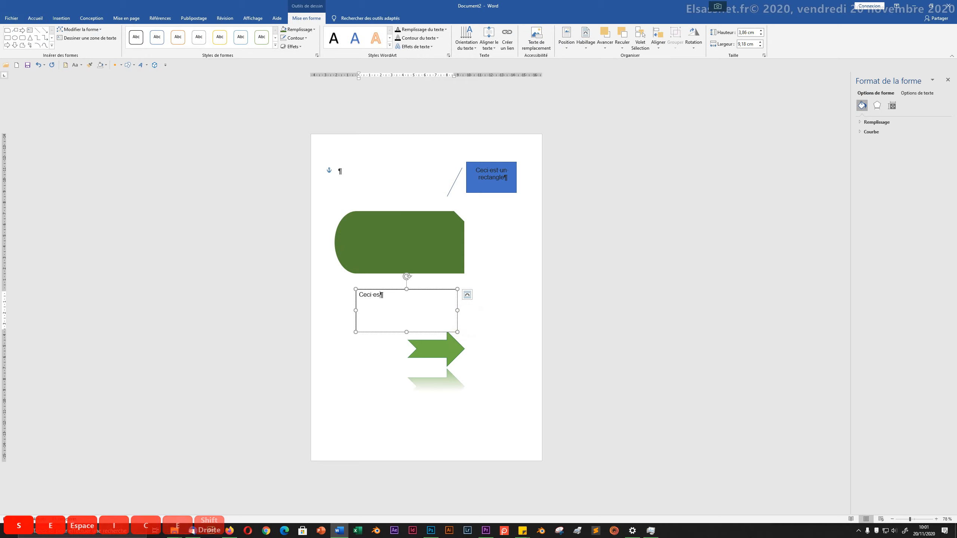
{"action": "type", "text": "t mon te"}
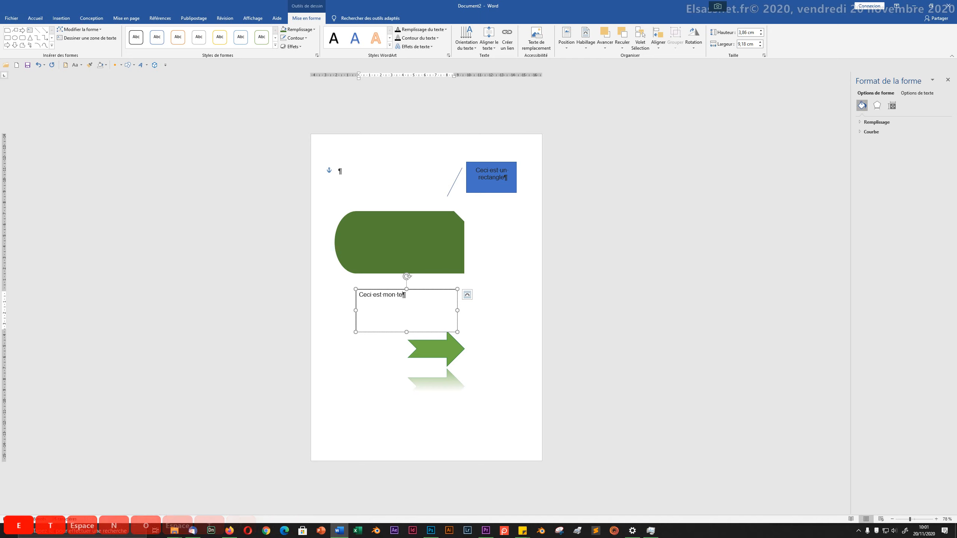
{"action": "type", "text": "xte"}
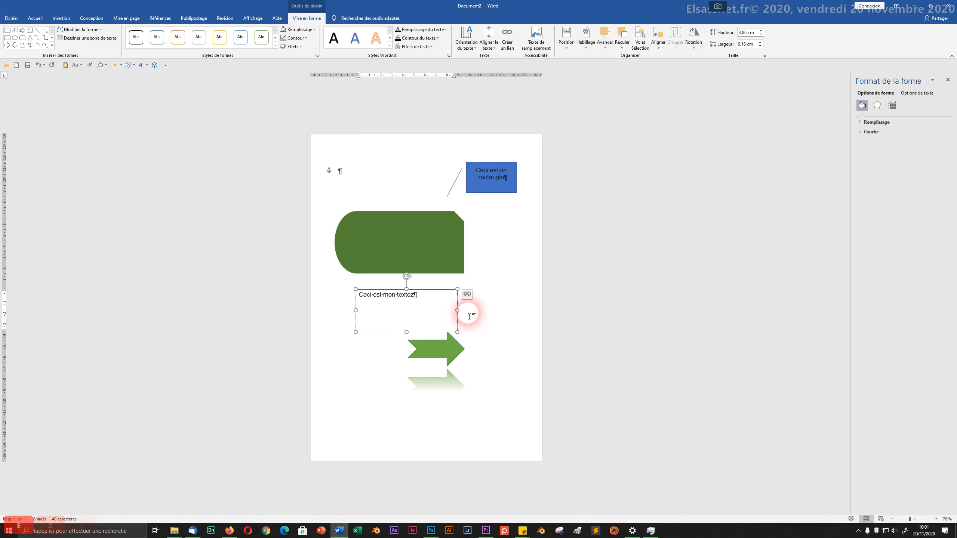
Copy "Ceci est mon texte" with a trailing space and paste it repeatedly for twelve occurrences in the text box.
{"action": "left_click_drag", "start_coordinate": [421, 299], "coordinate": [401, 299]}
{"action": "left_click", "coordinate": [365, 299]}
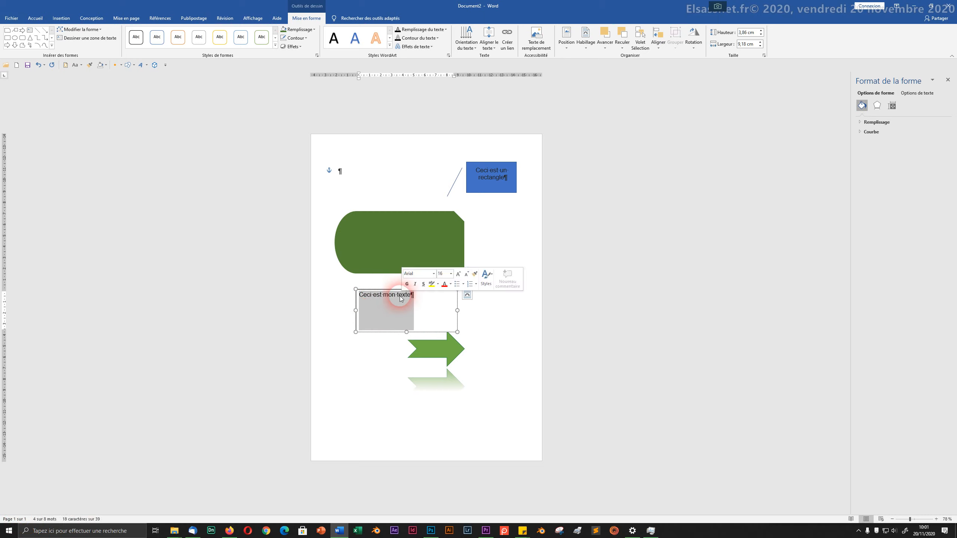
{"action": "right_click", "coordinate": [400, 299]}
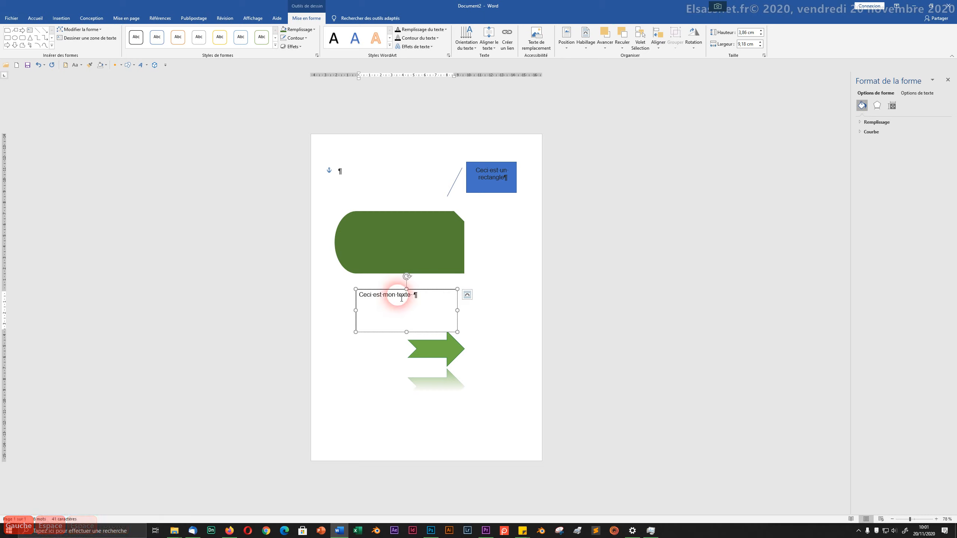
{"action": "key", "text": "ctrl+shift+Left"}
{"action": "key", "text": "ctrl+shift+Left"}
{"action": "key", "text": "ctrl+shift+Left"}
{"action": "key", "text": "ctrl+shift+Left"}
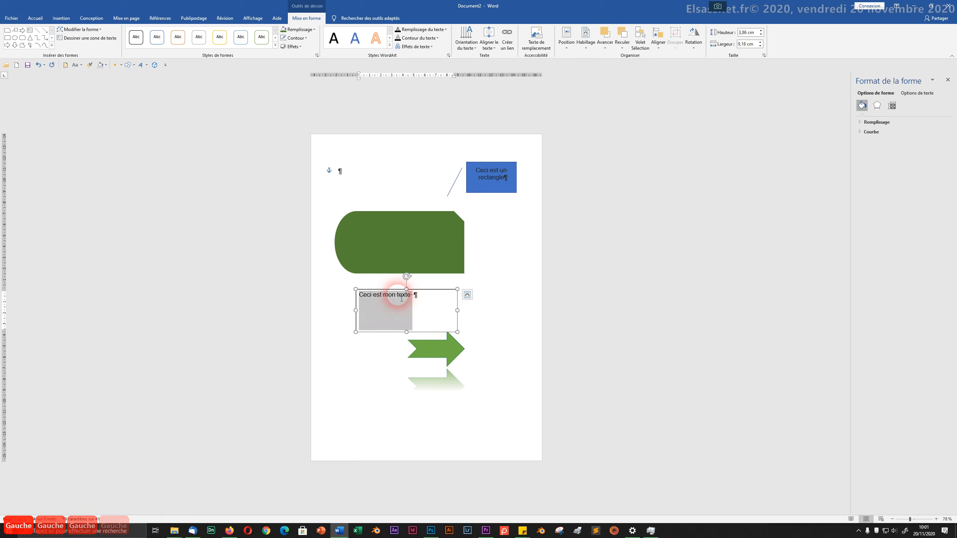
{"action": "key", "text": "ctrl+c"}
{"action": "key", "text": "ctrl+v"}
{"action": "key", "text": "ctrl+v"}
{"action": "key", "text": "ctrl+v"}
{"action": "key", "text": "ctrl+v"}
{"action": "key", "text": "ctrl+v"}
{"action": "key", "text": "ctrl+v"}
{"action": "key", "text": "ctrl+v"}
{"action": "key", "text": "ctrl+v"}
{"action": "key", "text": "ctrl+v"}
{"action": "key", "text": "ctrl+v"}
{"action": "key", "text": "ctrl+v"}
{"action": "key", "text": "ctrl+v"}
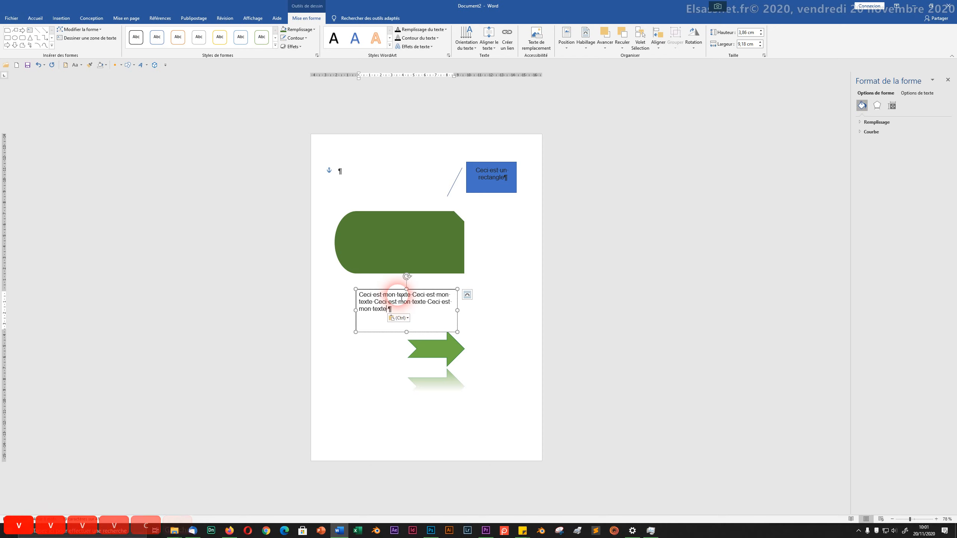
{"action": "key", "text": "ctrl+v"}
{"action": "key", "text": "ctrl+v"}
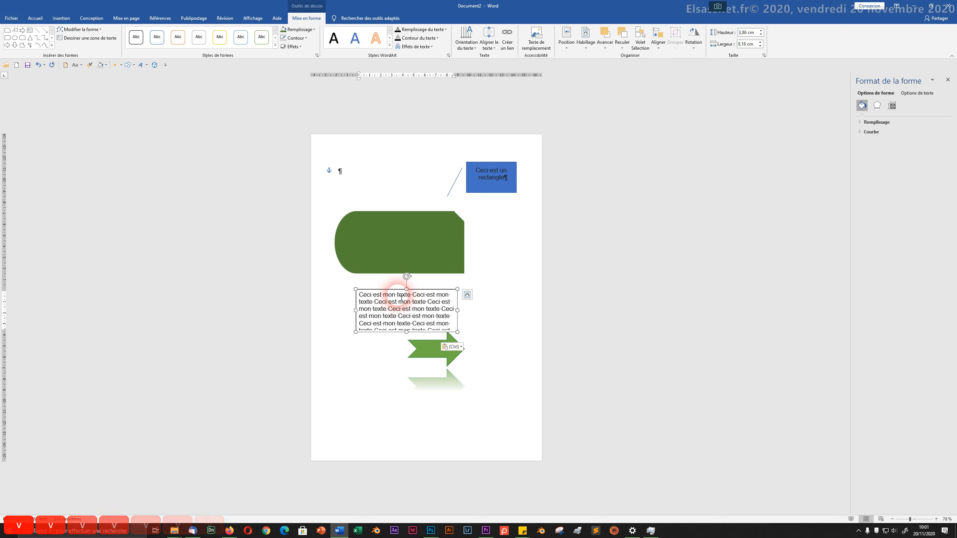
Move the text box on top of the large dark green shape.
{"action": "left_click", "coordinate": [395, 295]}
{"action": "left_click_drag", "start_coordinate": [394, 295], "coordinate": [390, 220]}
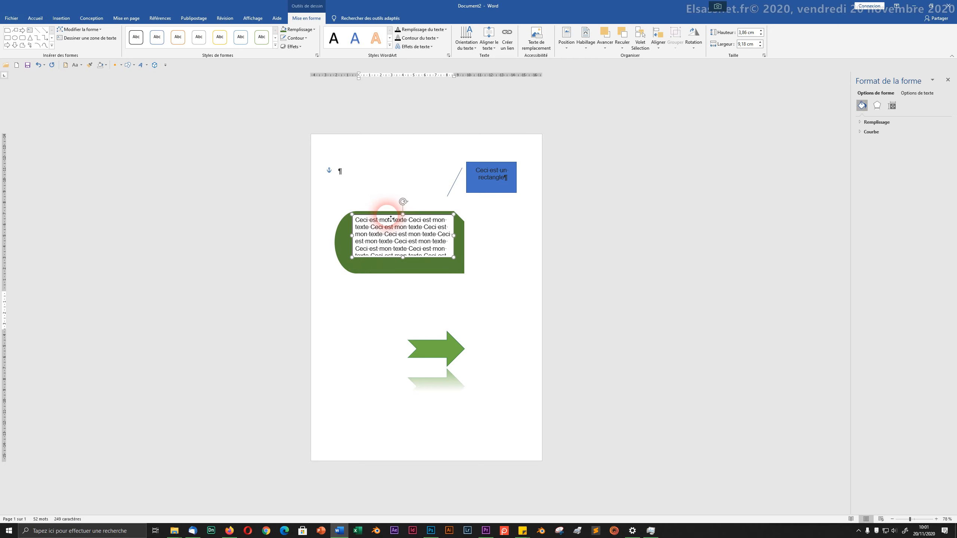
{"action": "left_click", "coordinate": [387, 238]}
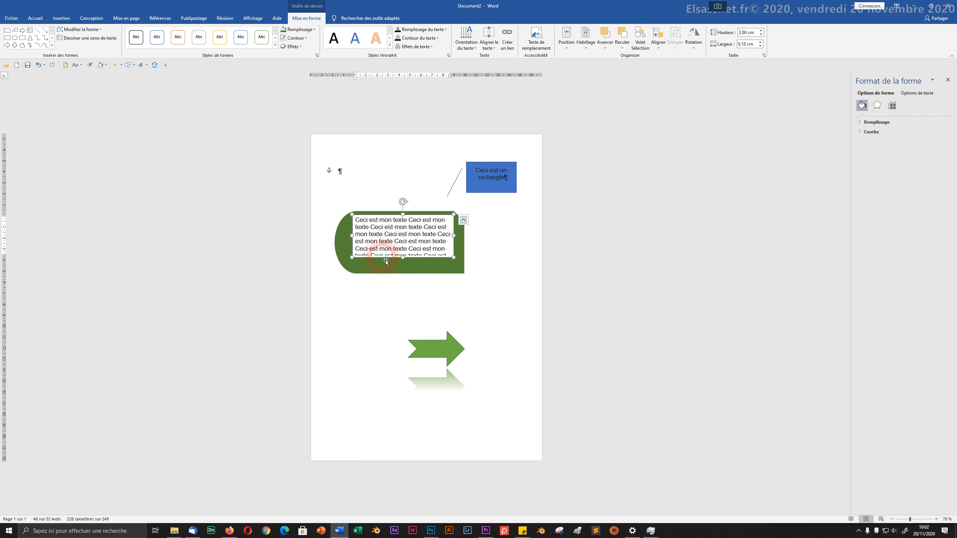
Open the text box's shape format settings and examine its fill, line, effects and text layout options.
{"action": "right_click", "coordinate": [385, 260]}
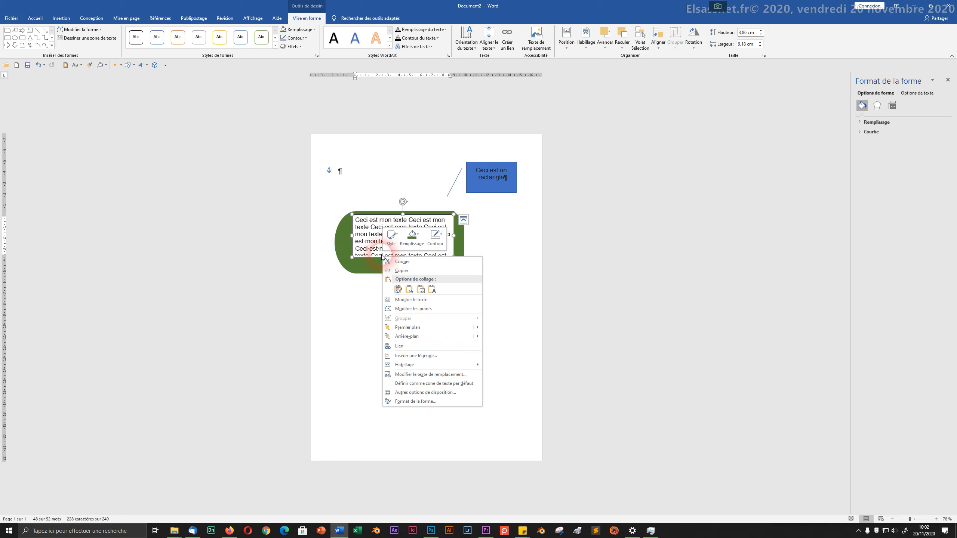
{"action": "left_click", "coordinate": [404, 401]}
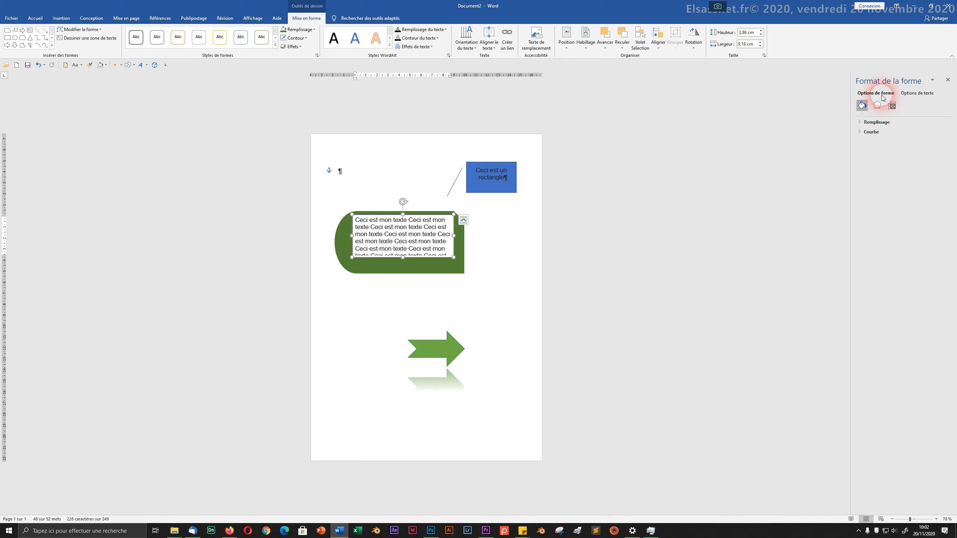
{"action": "left_click", "coordinate": [862, 122]}
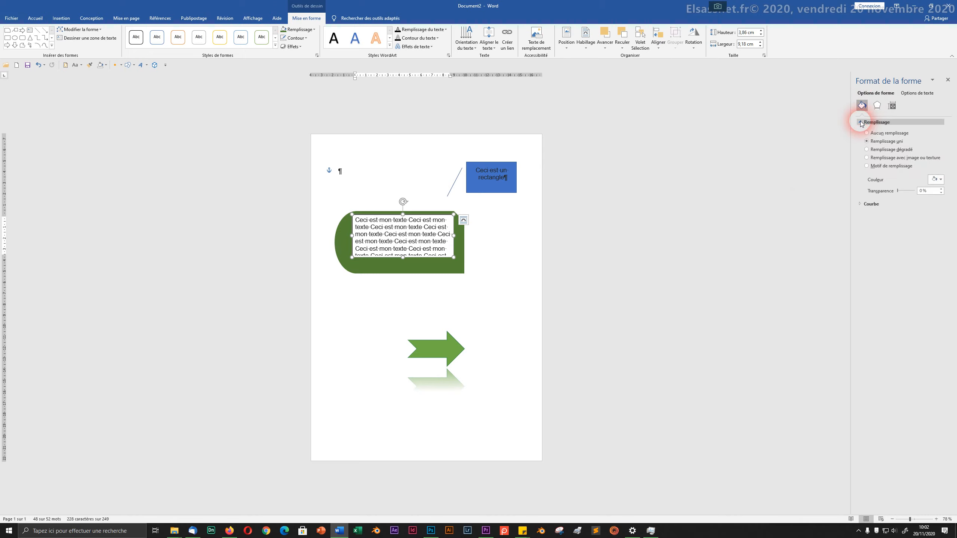
{"action": "left_click", "coordinate": [860, 205]}
{"action": "left_click", "coordinate": [877, 106]}
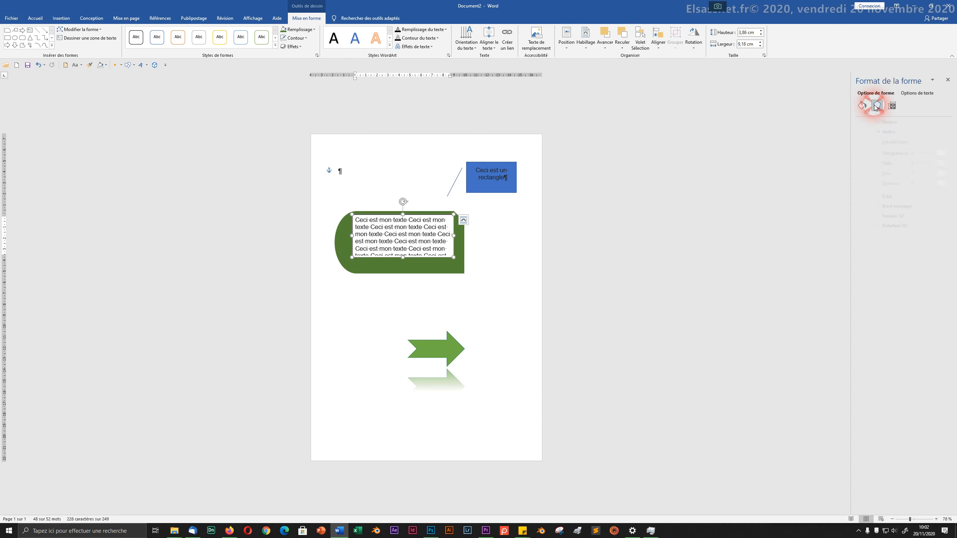
{"action": "left_click", "coordinate": [867, 132]}
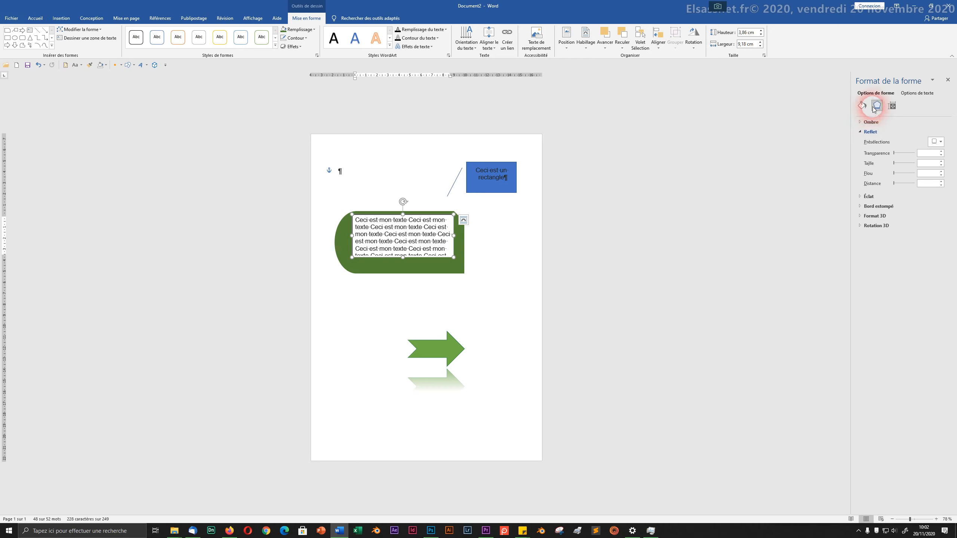
{"action": "left_click", "coordinate": [893, 106]}
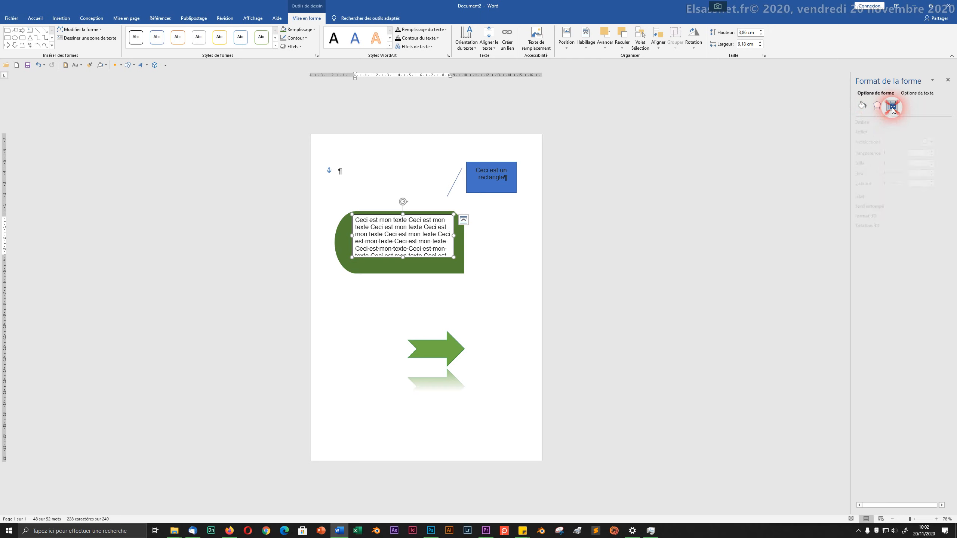
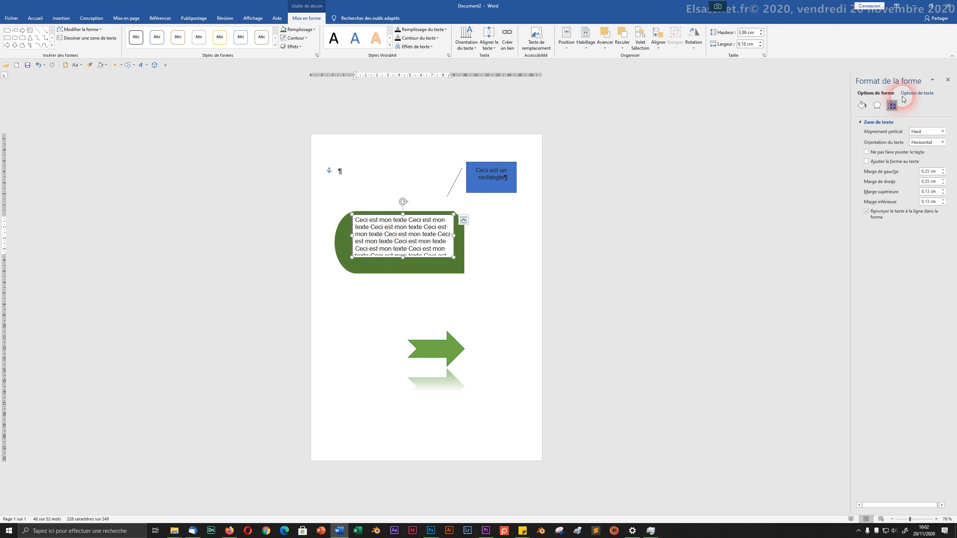
Enable "Ajuster la forme au texte" in the text box's text layout options.
{"action": "left_click", "coordinate": [913, 93]}
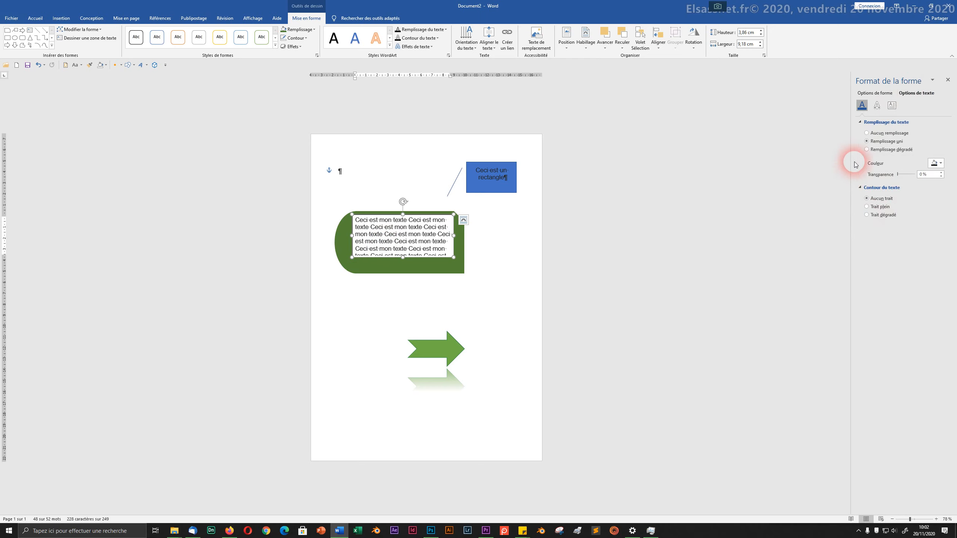
{"action": "left_click", "coordinate": [889, 107]}
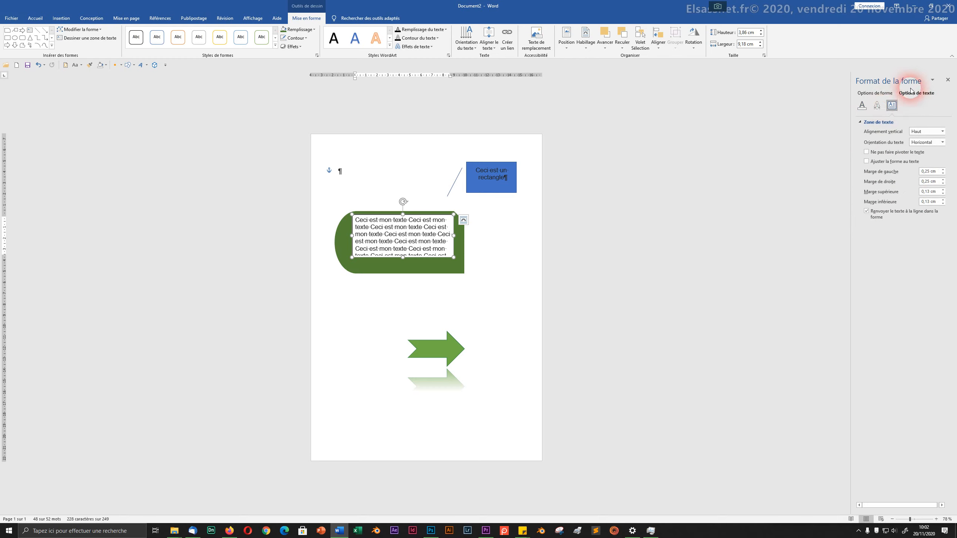
{"action": "left_click", "coordinate": [867, 162]}
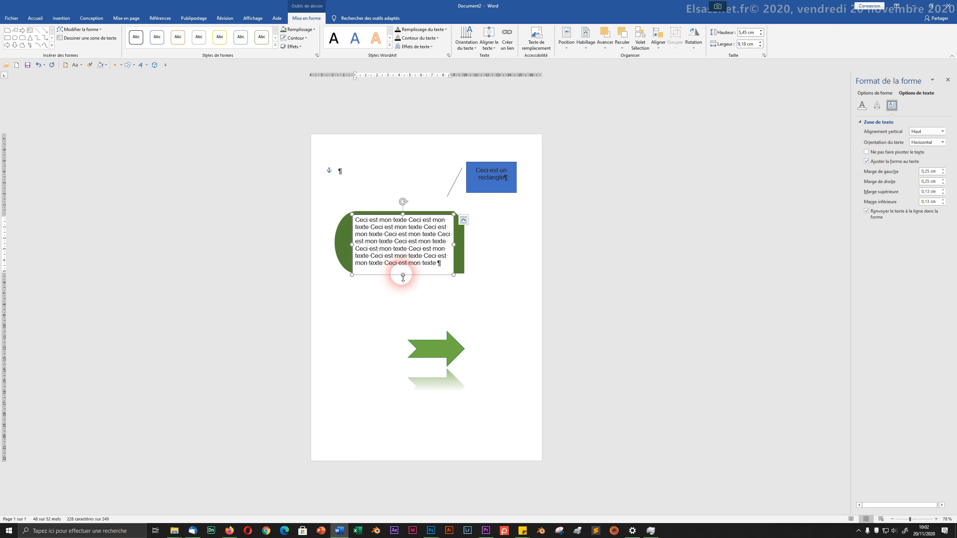
Try to stretch the auto-fitted text box downward from its lower edge.
{"action": "left_click_drag", "start_coordinate": [402, 274], "coordinate": [402, 339]}
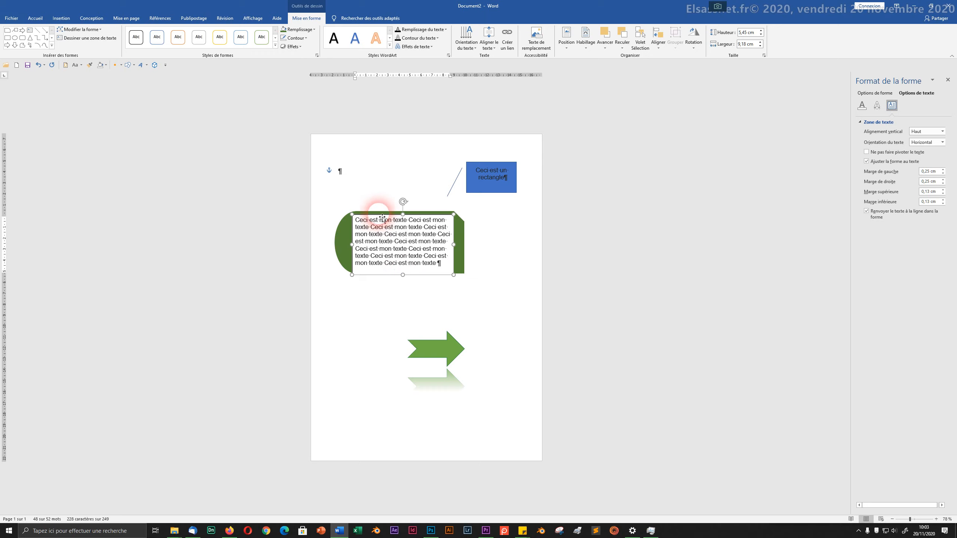
{"action": "key", "text": "Escape"}
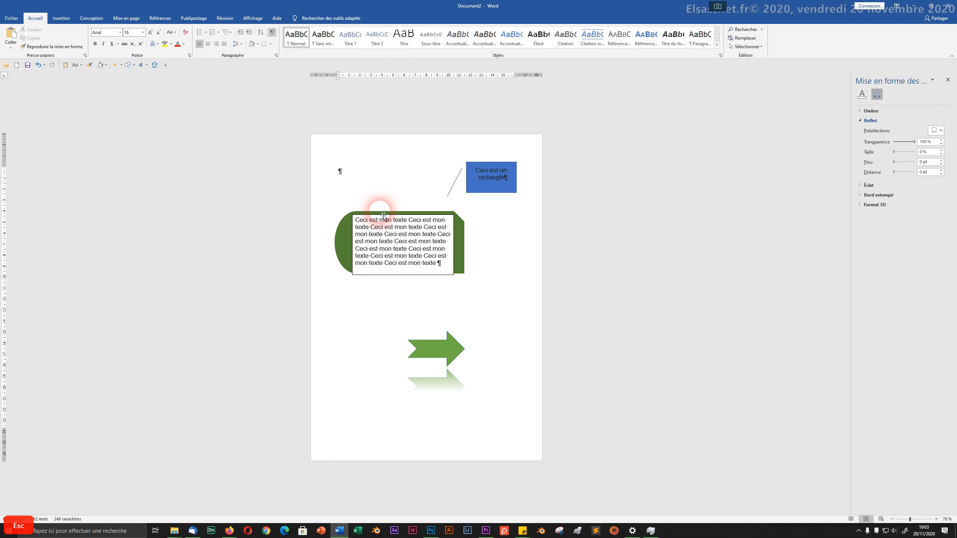
{"action": "left_click", "coordinate": [357, 221]}
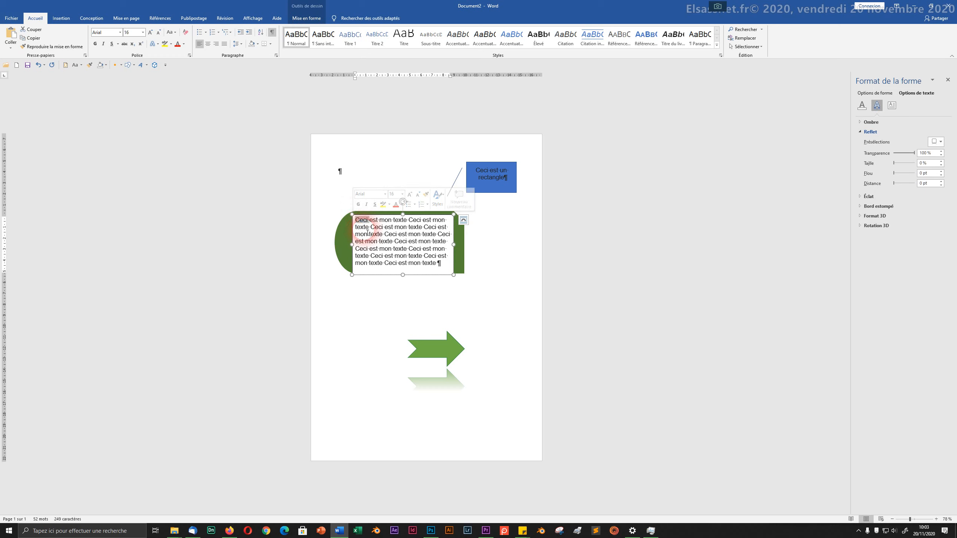
{"action": "left_click", "coordinate": [408, 240]}
{"action": "triple_click", "coordinate": [407, 241]}
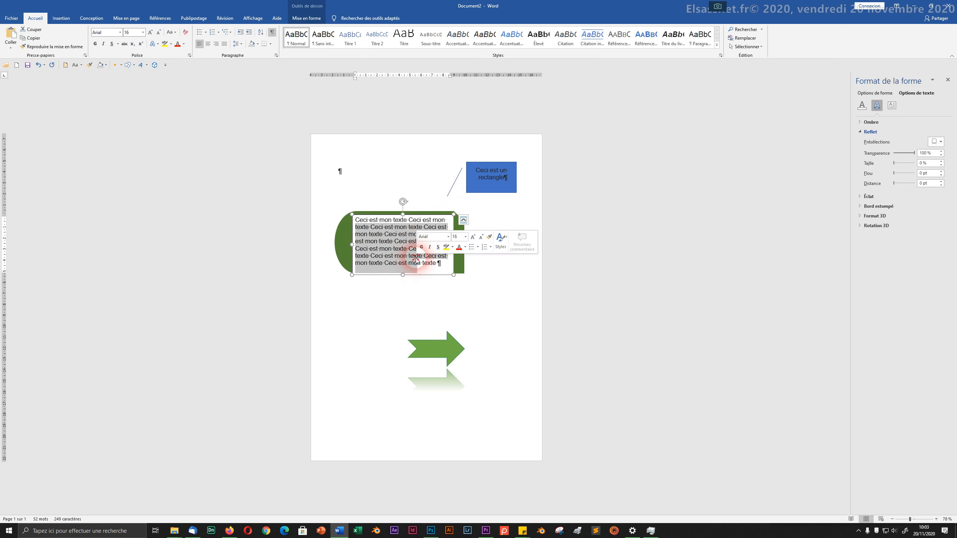
{"action": "left_click", "coordinate": [420, 264]}
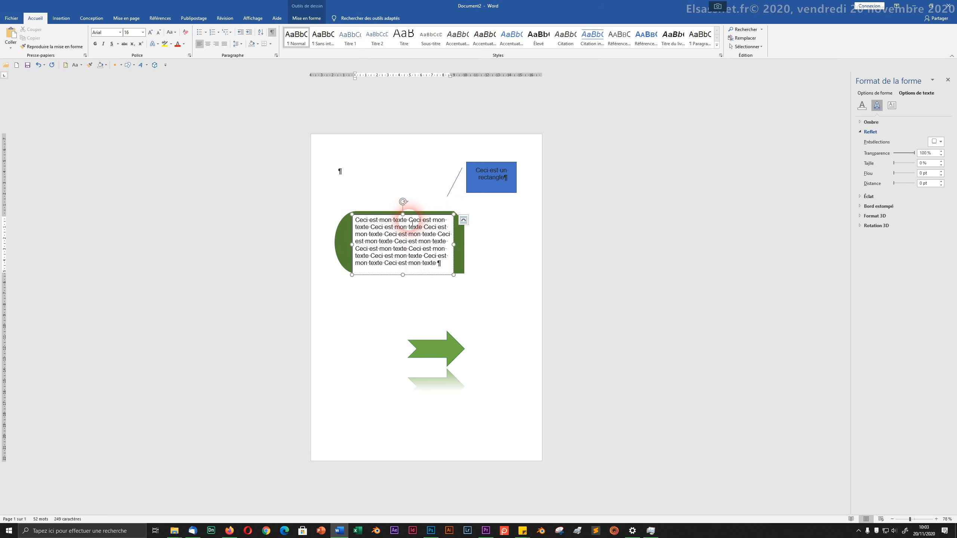
Turn off "Ajuster la forme au texte", stretch the text box downward past the green shape, and turn the option back on.
{"action": "left_click", "coordinate": [891, 106]}
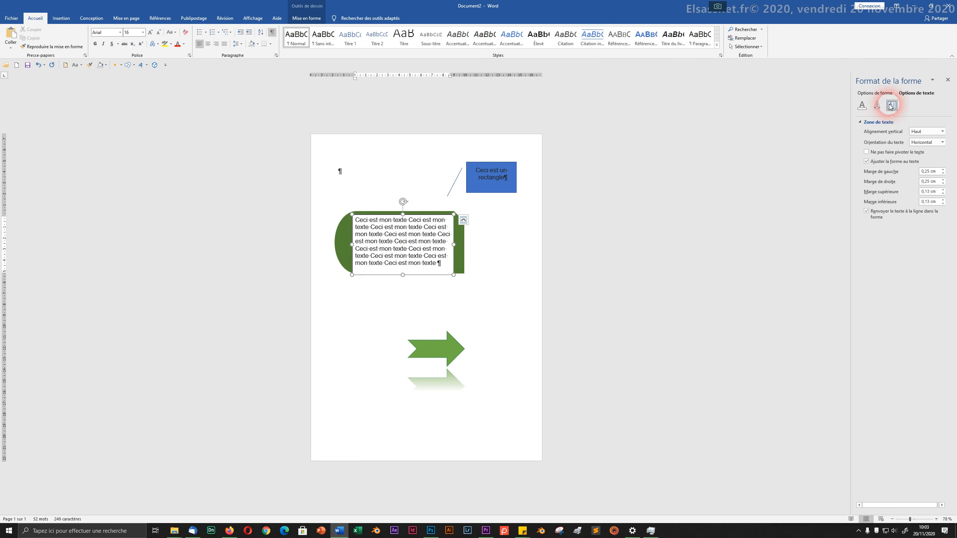
{"action": "left_click", "coordinate": [867, 162]}
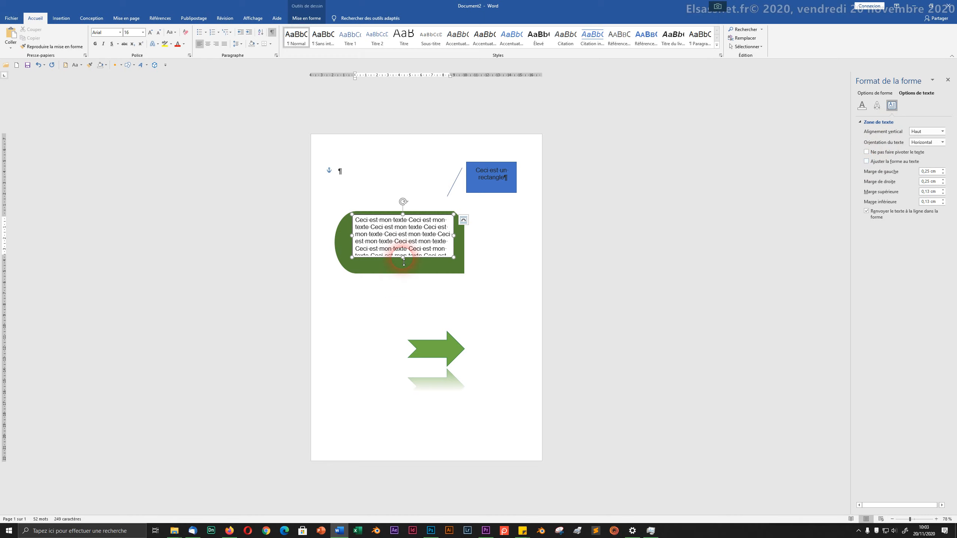
{"action": "left_click_drag", "start_coordinate": [404, 260], "coordinate": [411, 300]}
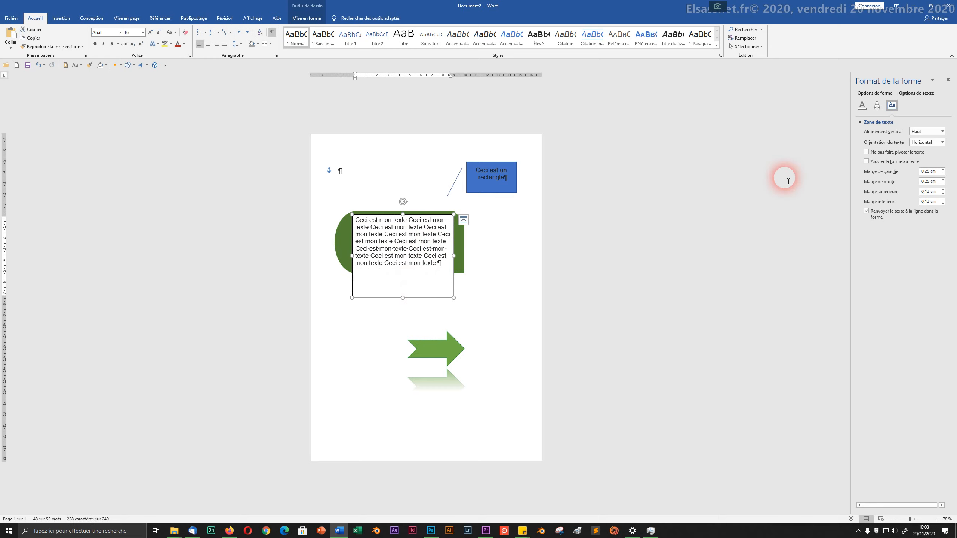
{"action": "left_click", "coordinate": [866, 162]}
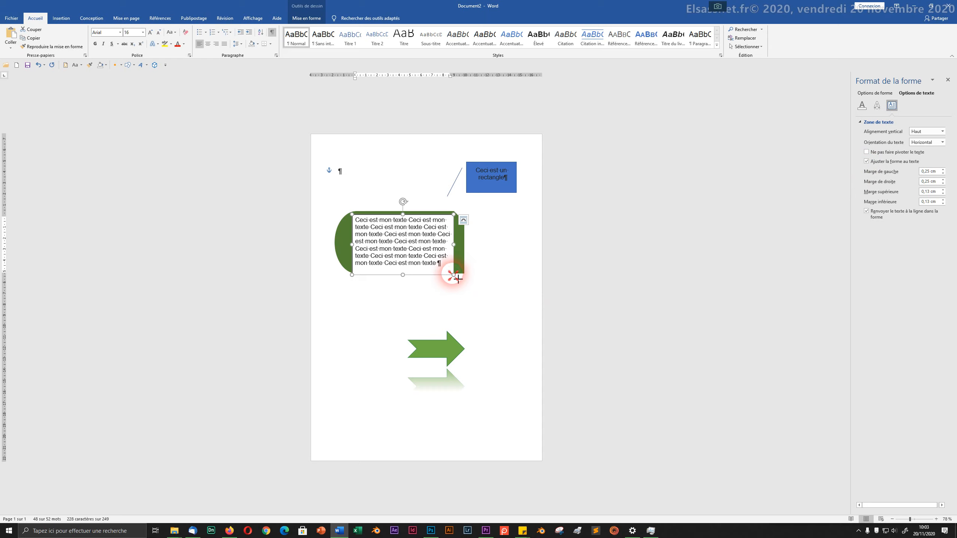
Widen the text box to about 10.31 cm and align it with the lower right corner of the large green shape.
{"action": "mouse_move", "coordinate": [458, 278]}
{"action": "left_mouse_down"}
{"action": "mouse_move", "coordinate": [438, 268]}
{"action": "mouse_move", "coordinate": [467, 266]}
{"action": "left_mouse_up"}
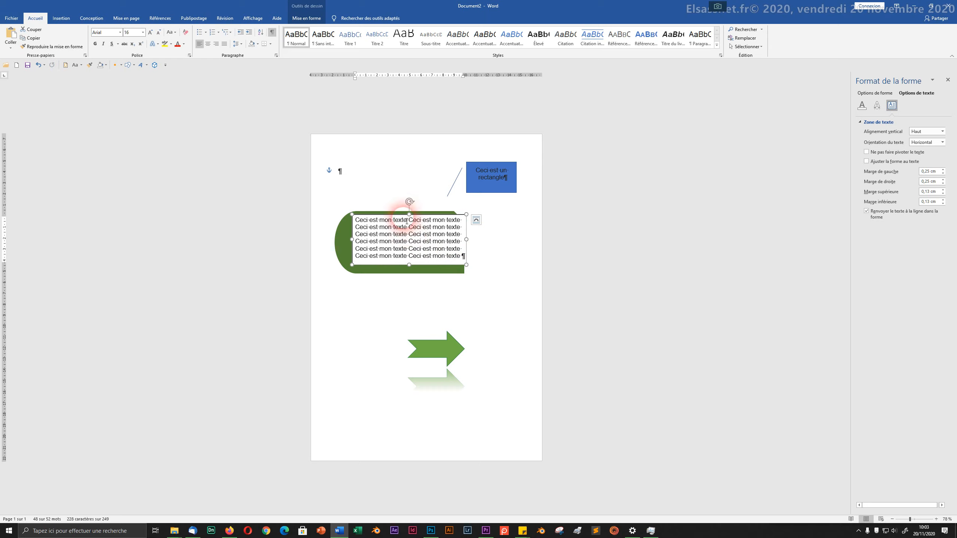
{"action": "left_click_drag", "start_coordinate": [406, 223], "coordinate": [404, 227]}
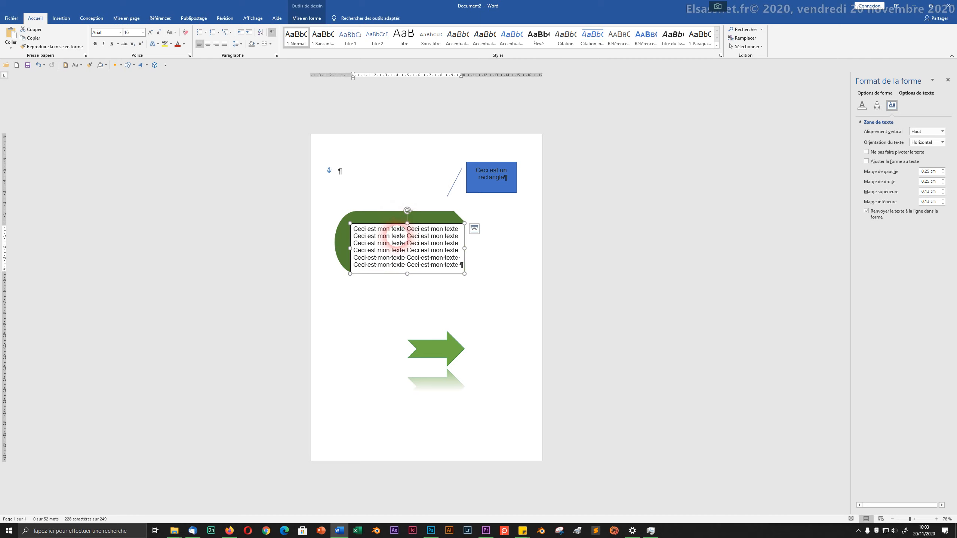
Remove the text box's outline with "Sans contour" and its fill with "Aucun remplissage".
{"action": "left_click", "coordinate": [312, 21]}
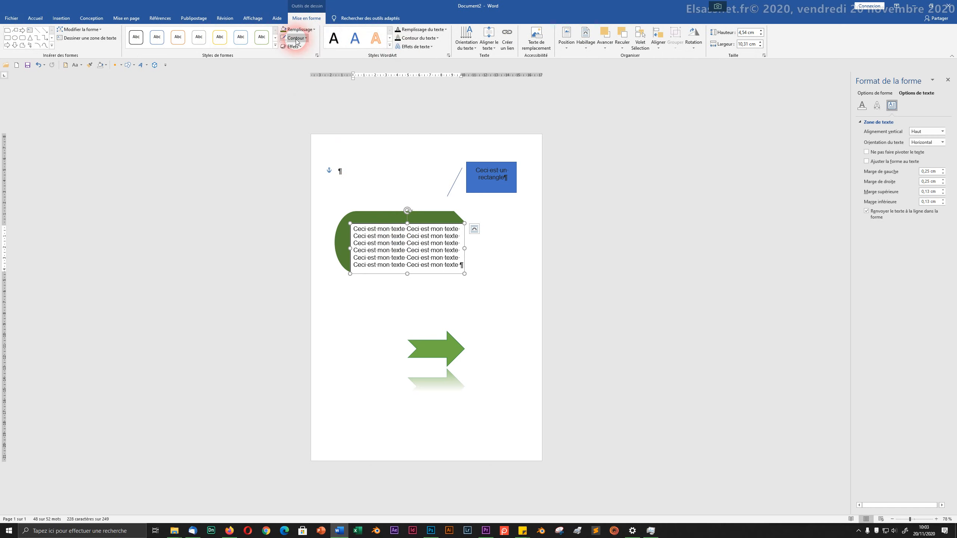
{"action": "left_click", "coordinate": [297, 38]}
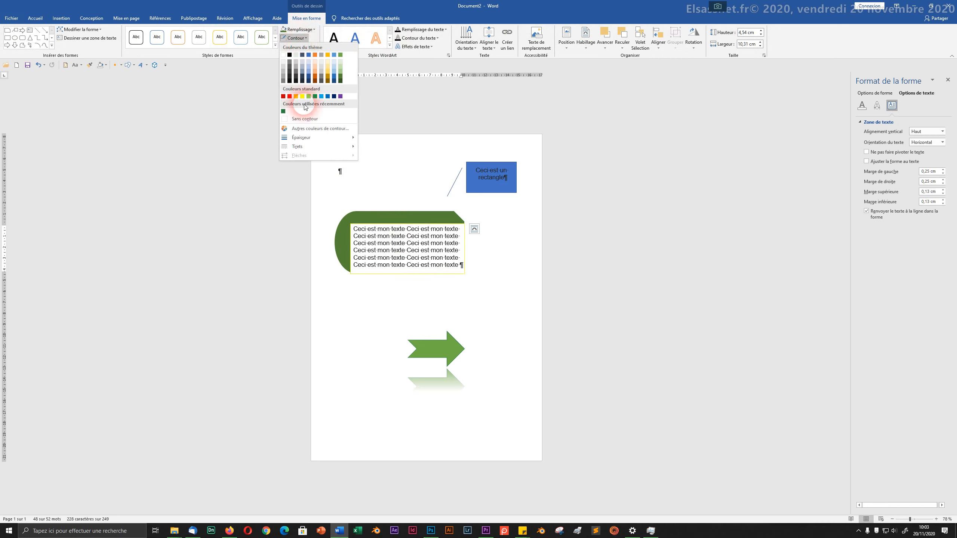
{"action": "left_click", "coordinate": [303, 120]}
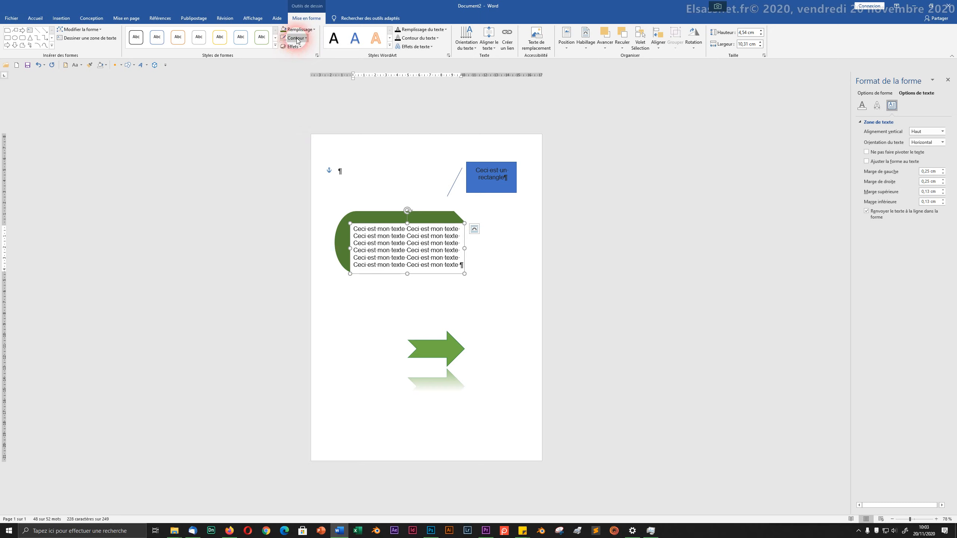
{"action": "left_click", "coordinate": [303, 31]}
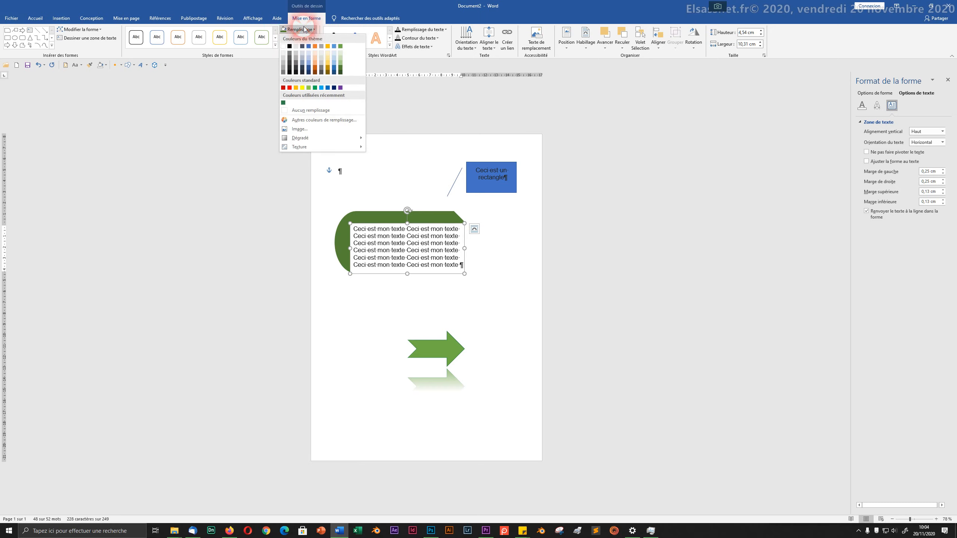
{"action": "left_click", "coordinate": [305, 120]}
{"action": "left_click", "coordinate": [301, 110]}
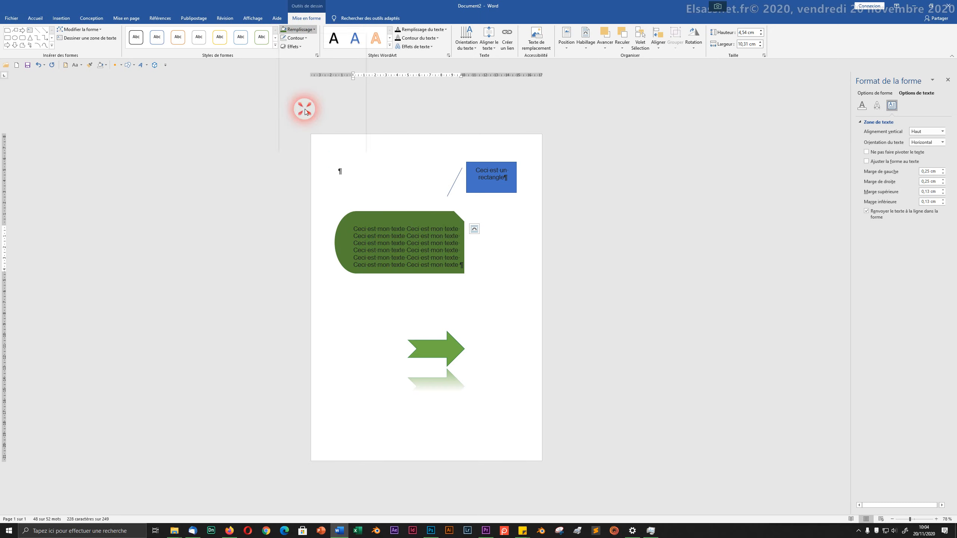
Insert two empty paragraphs in the document body above the shapes.
{"action": "left_click", "coordinate": [374, 210]}
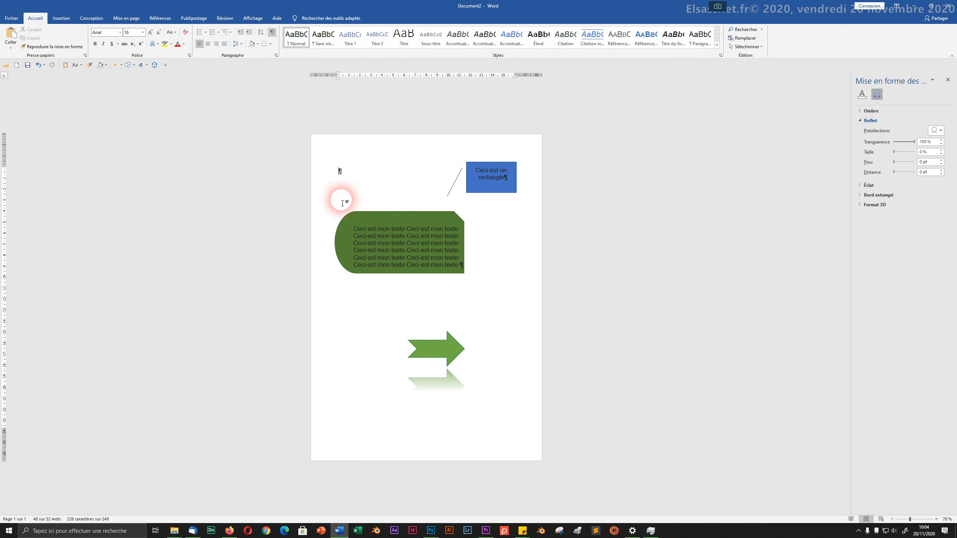
{"action": "left_click", "coordinate": [361, 222]}
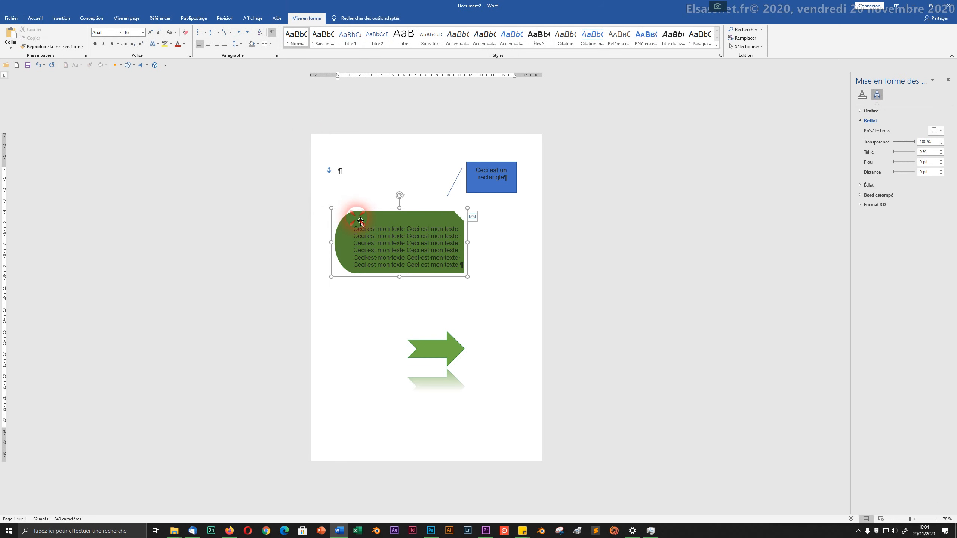
{"action": "key", "text": "Return"}
{"action": "key", "text": "Return"}
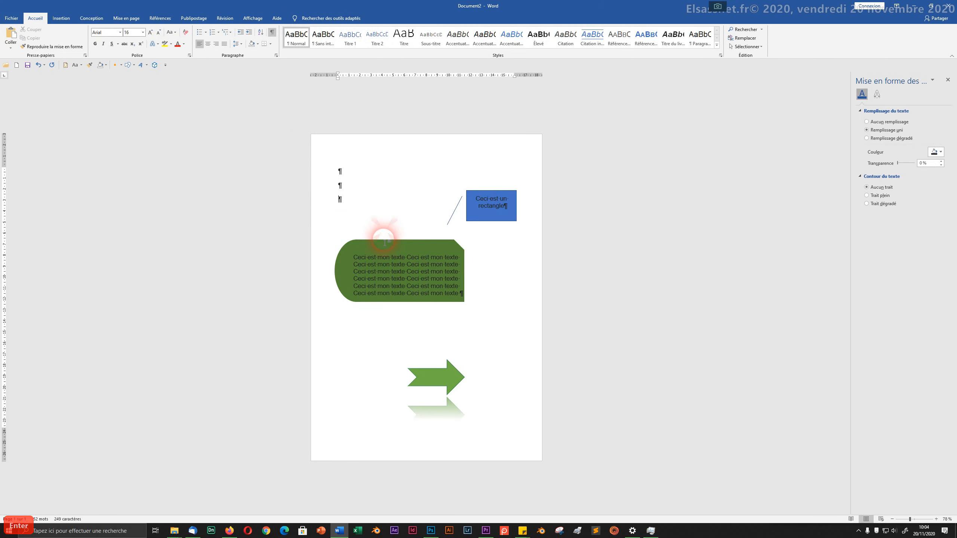
Select the large green shape together with the text box on it and group them.
{"action": "left_click", "coordinate": [387, 238]}
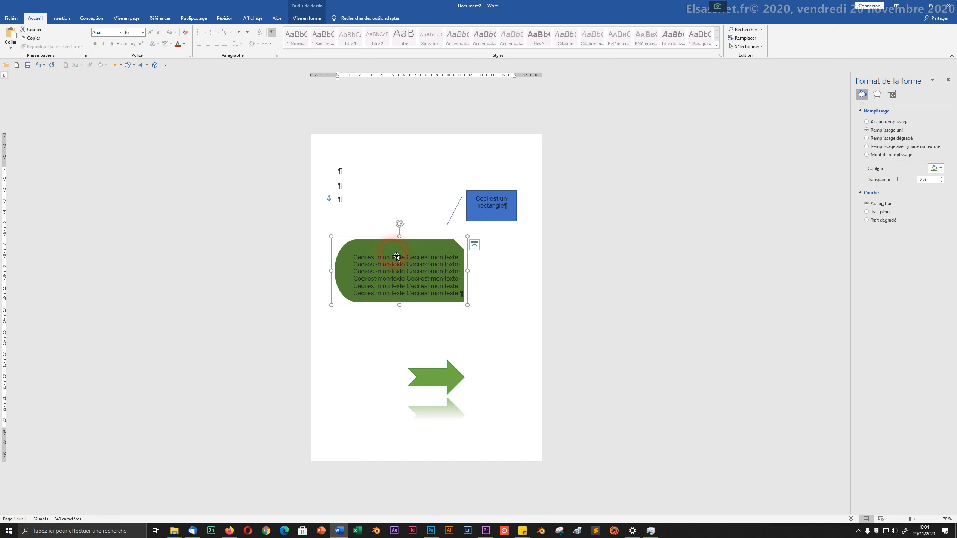
{"action": "left_click", "coordinate": [397, 256]}
{"action": "key", "text": "shift"}
{"action": "right_click", "coordinate": [395, 257], "text": "shift"}
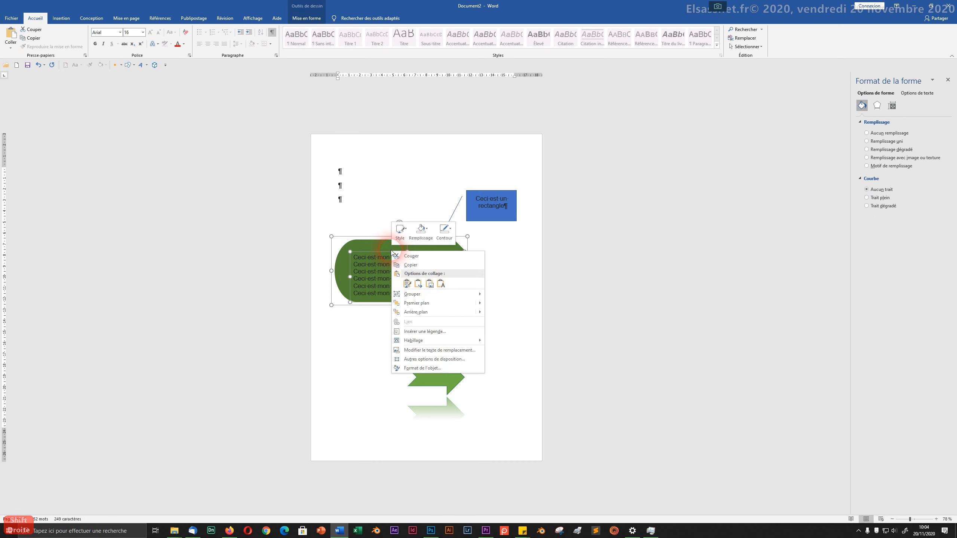
{"action": "mouse_move", "coordinate": [433, 294]}
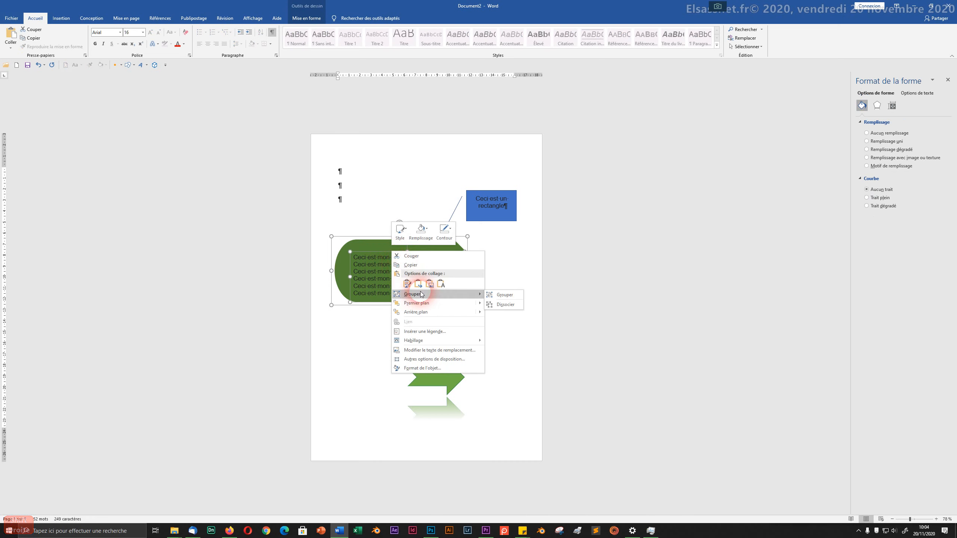
{"action": "left_click", "coordinate": [490, 295]}
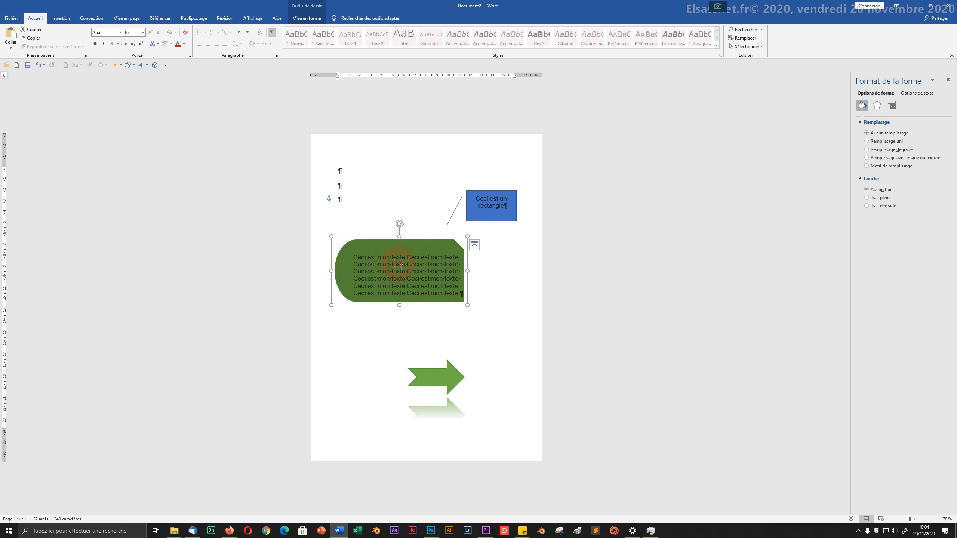
Delete the first word "est" from the third line of text inside the grouped text box.
{"action": "left_click", "coordinate": [342, 240]}
{"action": "left_click", "coordinate": [363, 252]}
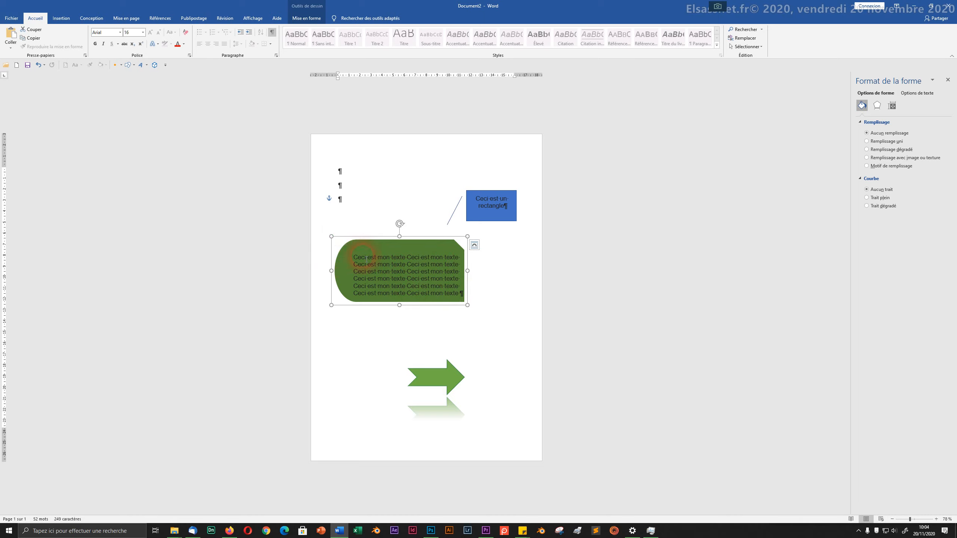
{"action": "left_click", "coordinate": [380, 248]}
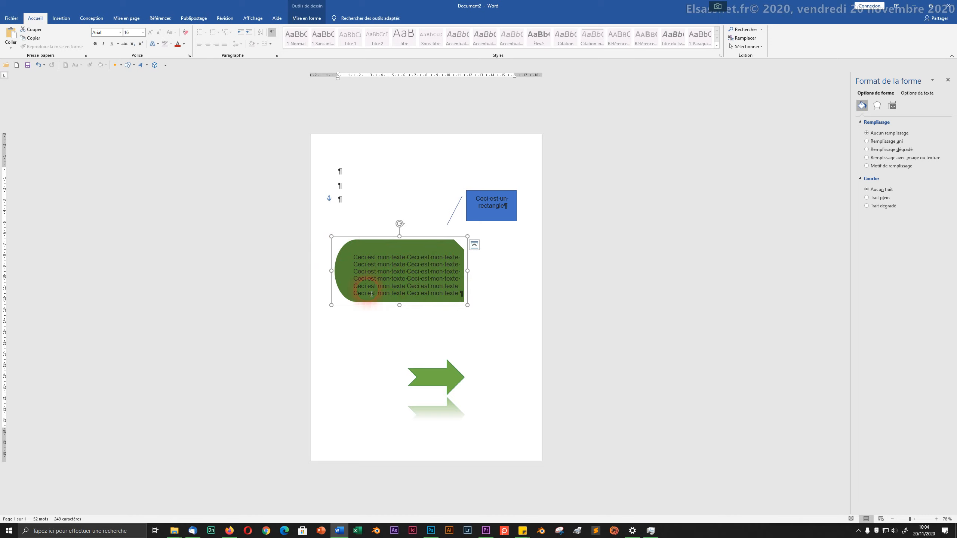
{"action": "left_click", "coordinate": [372, 272]}
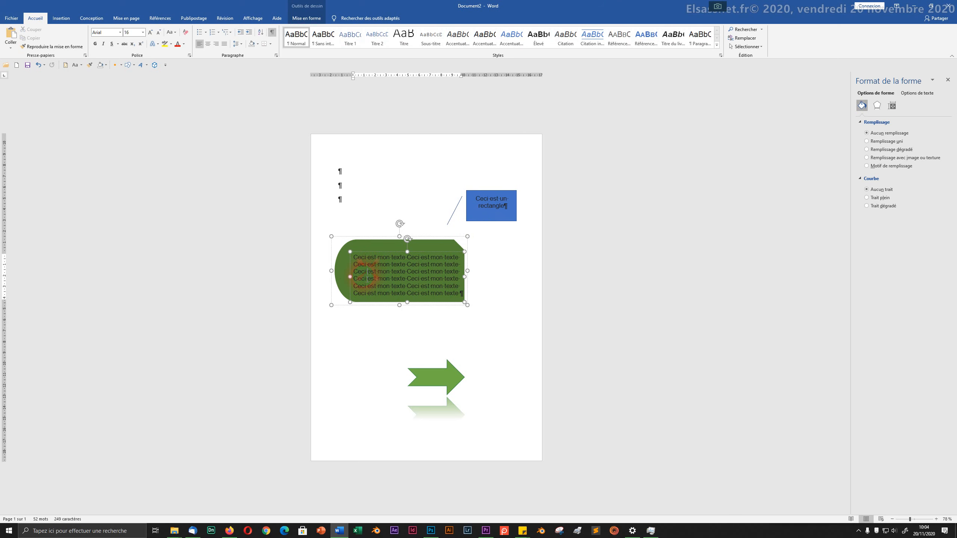
{"action": "double_click", "coordinate": [374, 272]}
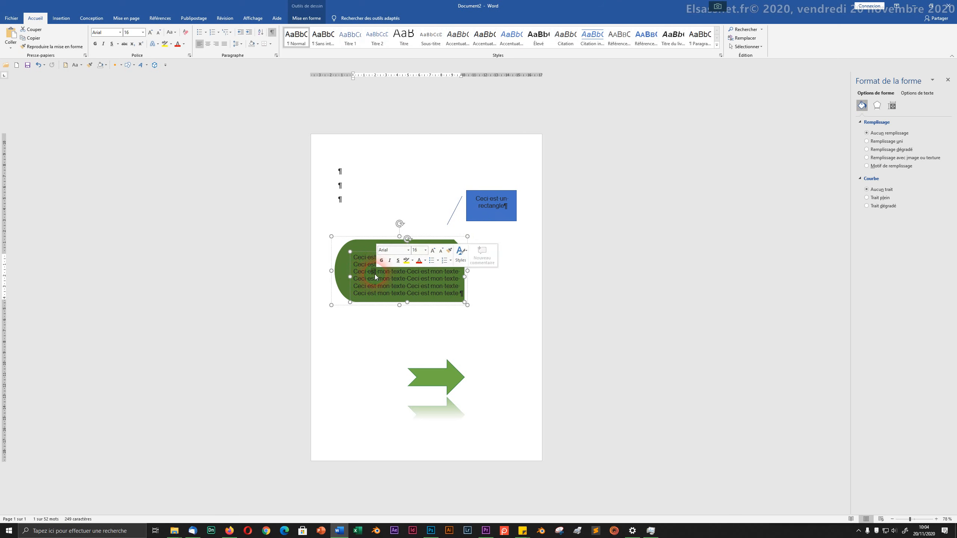
{"action": "key", "text": "BackSpace"}
{"action": "key", "text": "BackSpace"}
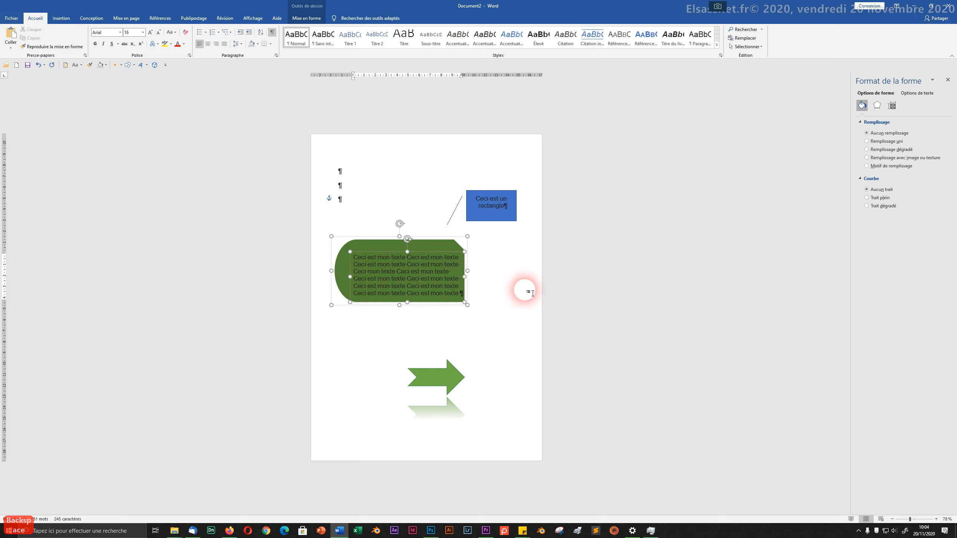
{"action": "left_click", "coordinate": [520, 287]}
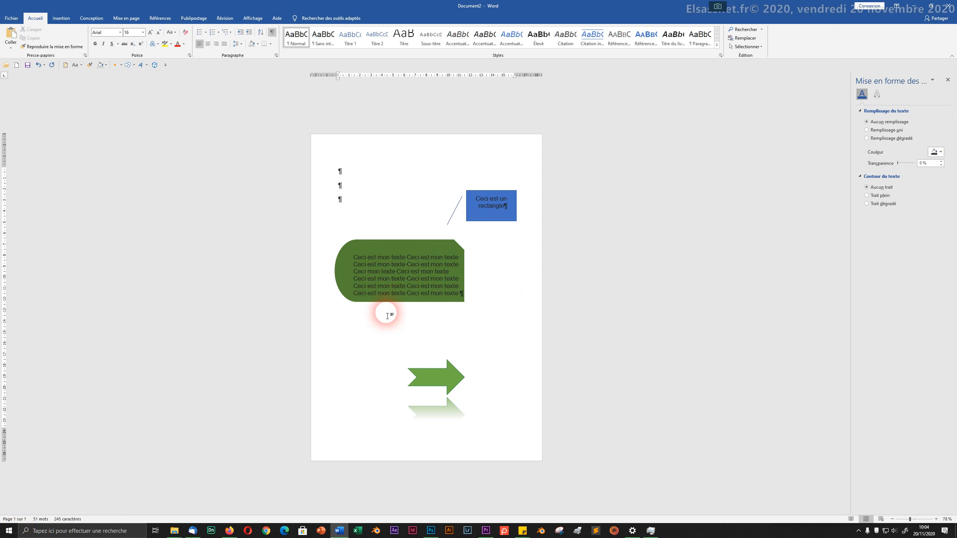
Look at the "Dissocier" option offered for the grouped green shape and text box, without ungrouping them.
{"action": "left_click", "coordinate": [391, 249]}
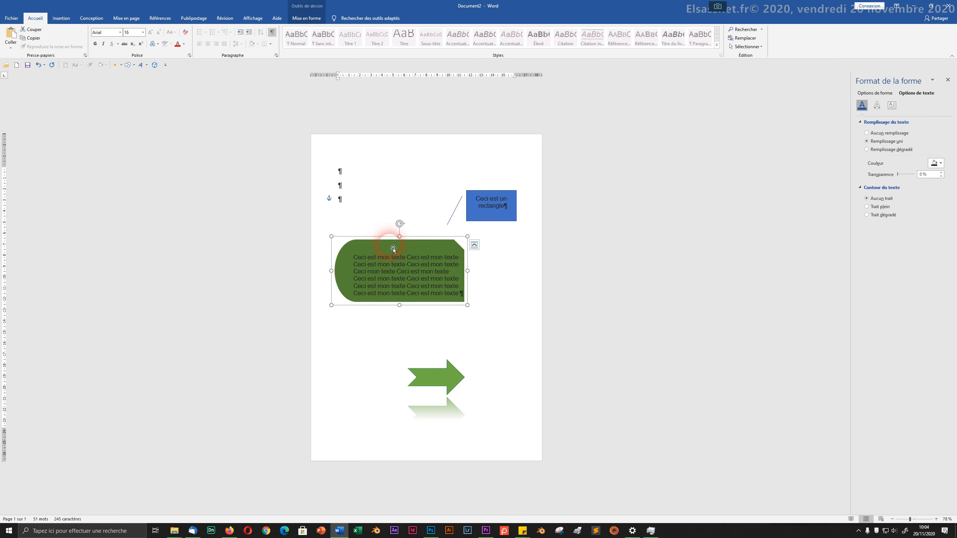
{"action": "right_click", "coordinate": [393, 249]}
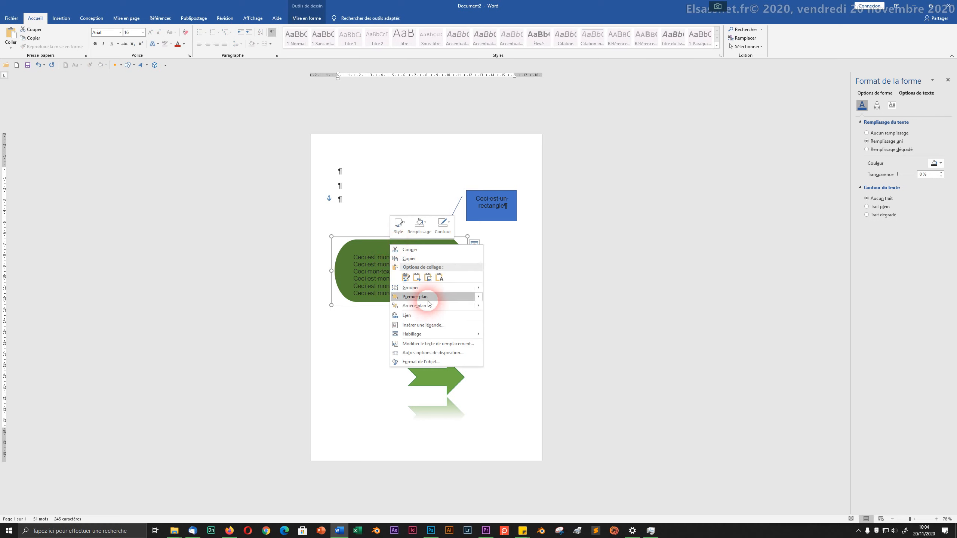
{"action": "mouse_move", "coordinate": [477, 291]}
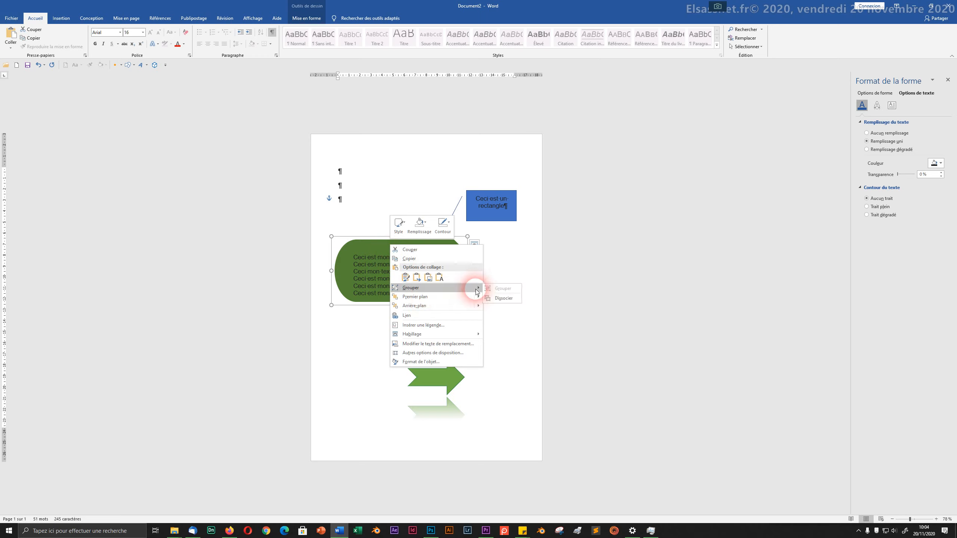
{"action": "left_click", "coordinate": [495, 299]}
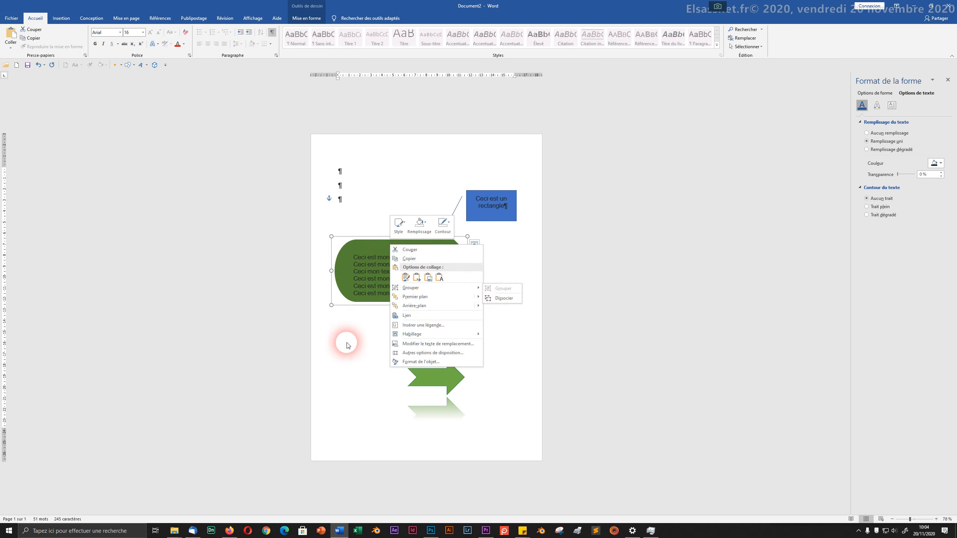
{"action": "left_click", "coordinate": [360, 301]}
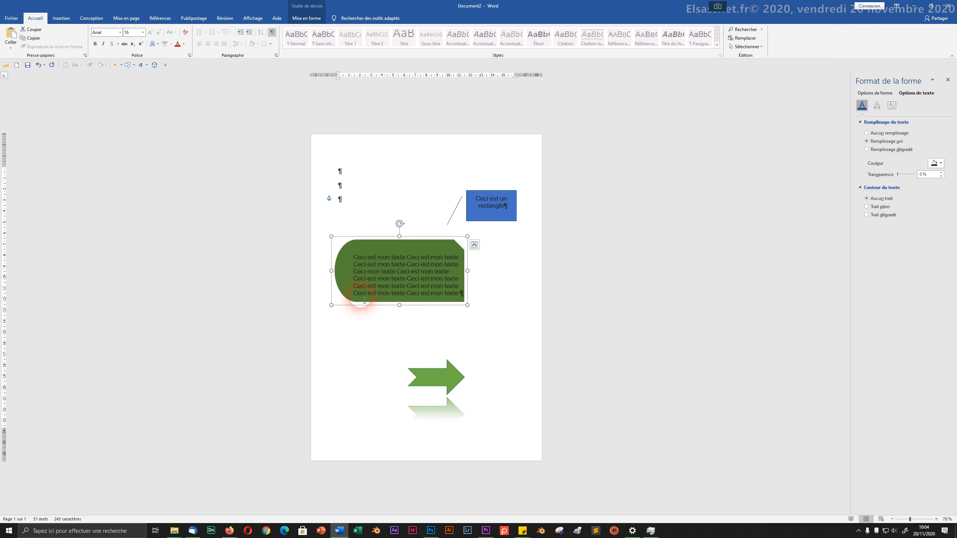
Delete the document's entire content, including all shapes and paragraphs.
{"action": "key", "text": "ctrl+a"}
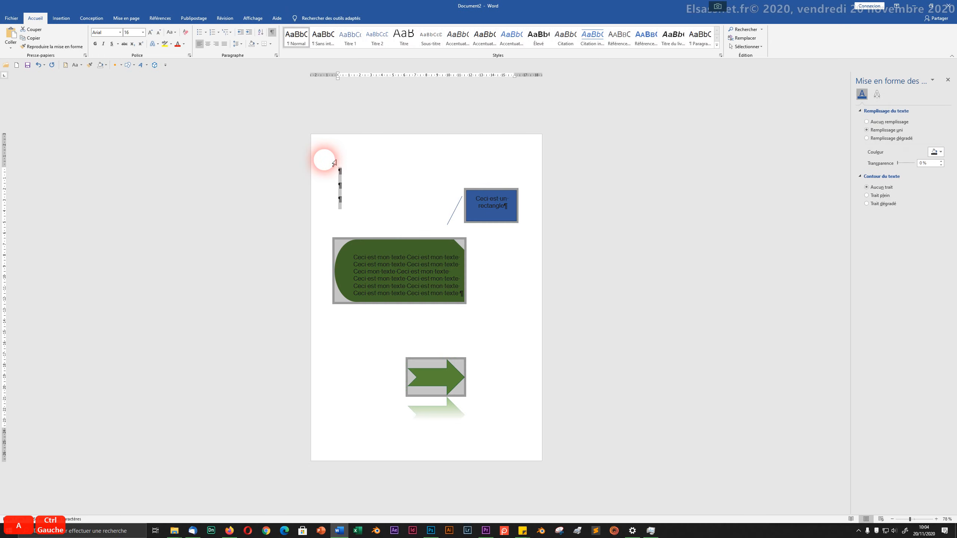
{"action": "key", "text": "Delete"}
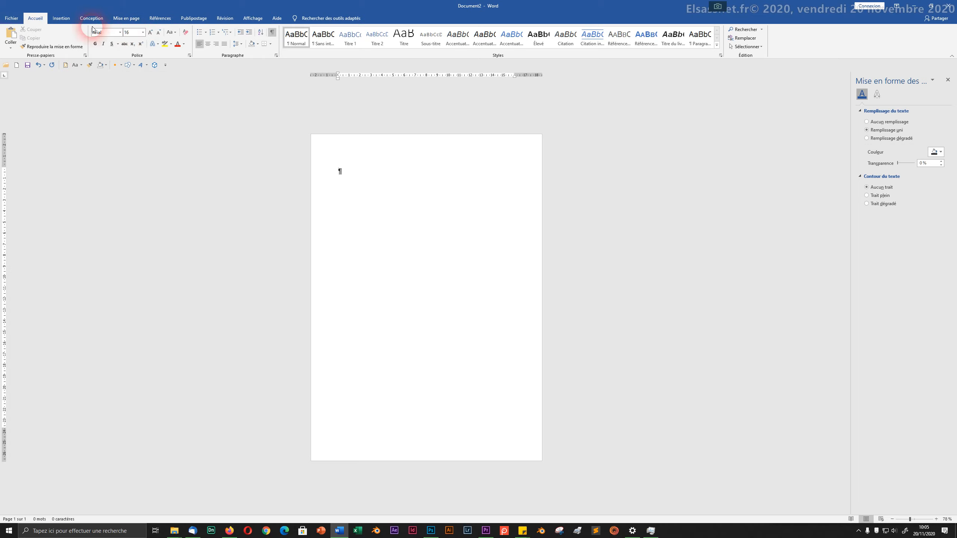
Insert the sofa icon from the "Accueil" category and the clarinet icon from "Arts" into the document.
{"action": "left_click", "coordinate": [56, 19]}
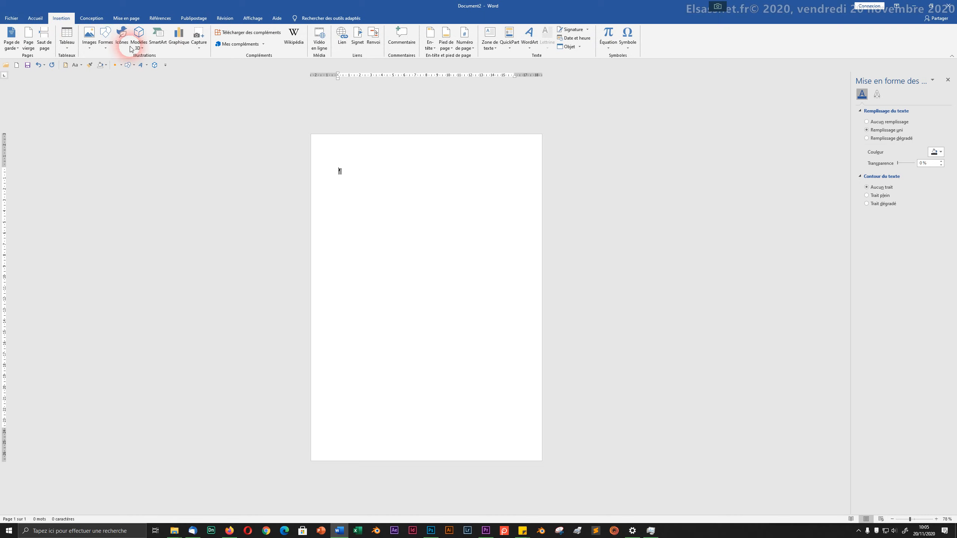
{"action": "left_click", "coordinate": [120, 36]}
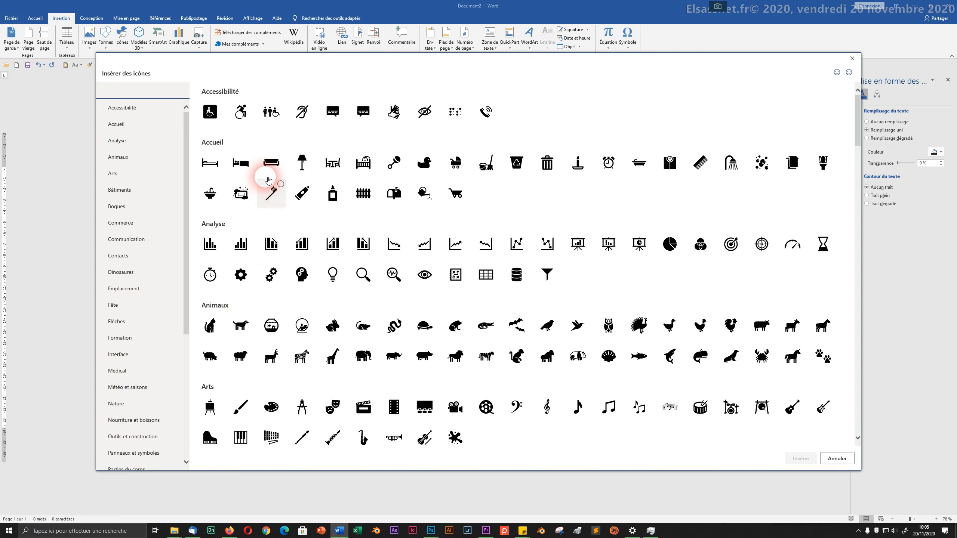
{"action": "left_click", "coordinate": [271, 167]}
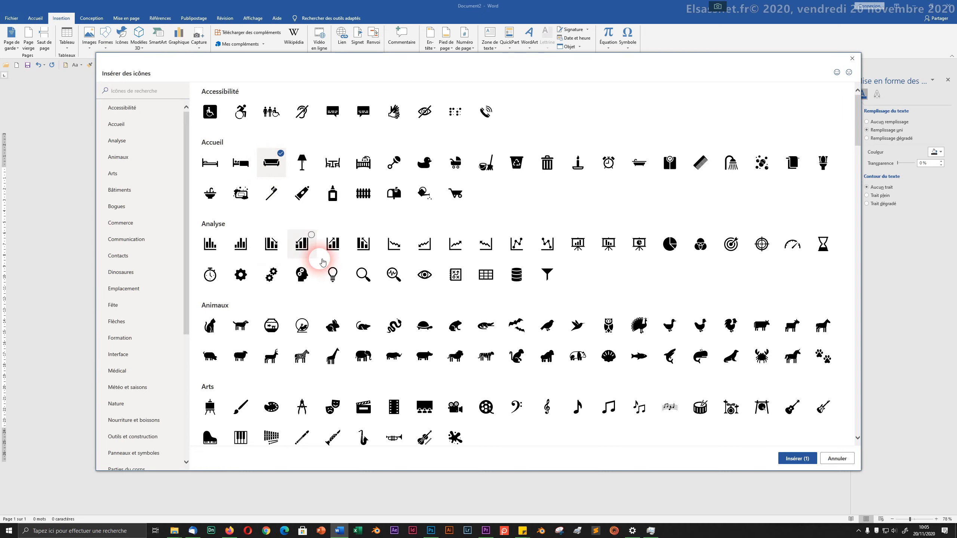
{"action": "scroll", "coordinate": [343, 342], "scroll_direction": "down", "scroll_amount": 3}
{"action": "scroll", "coordinate": [342, 341], "scroll_direction": "down", "scroll_amount": 8}
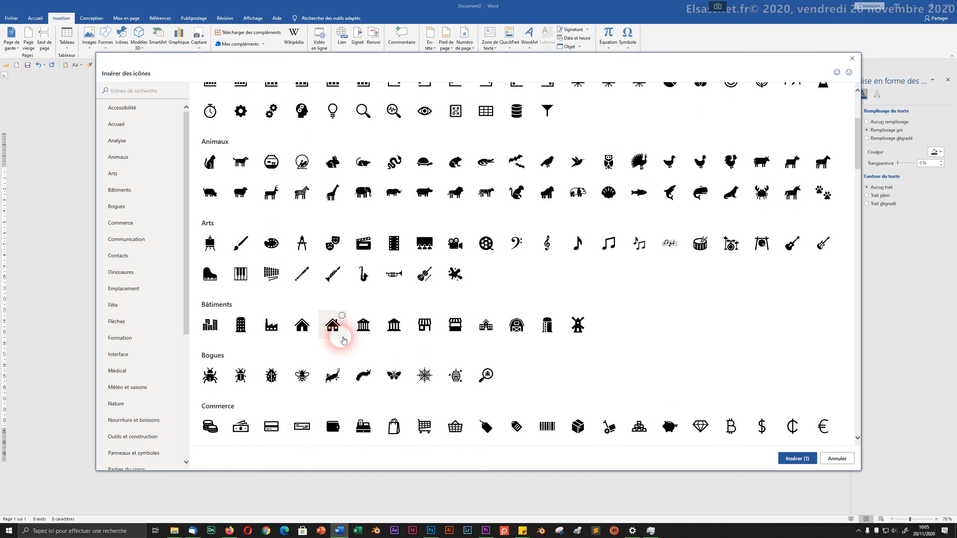
{"action": "scroll", "coordinate": [342, 334], "scroll_direction": "up", "scroll_amount": 5}
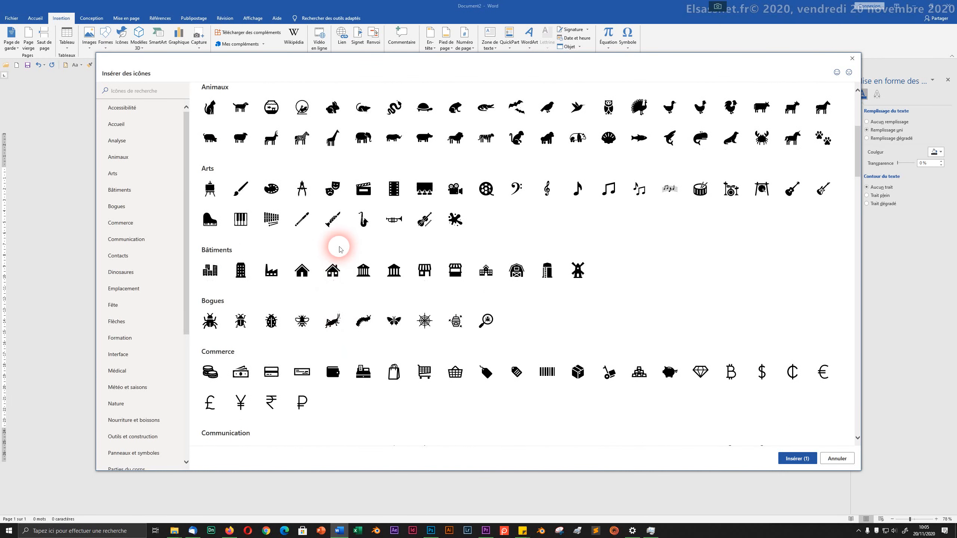
{"action": "left_click", "coordinate": [338, 226]}
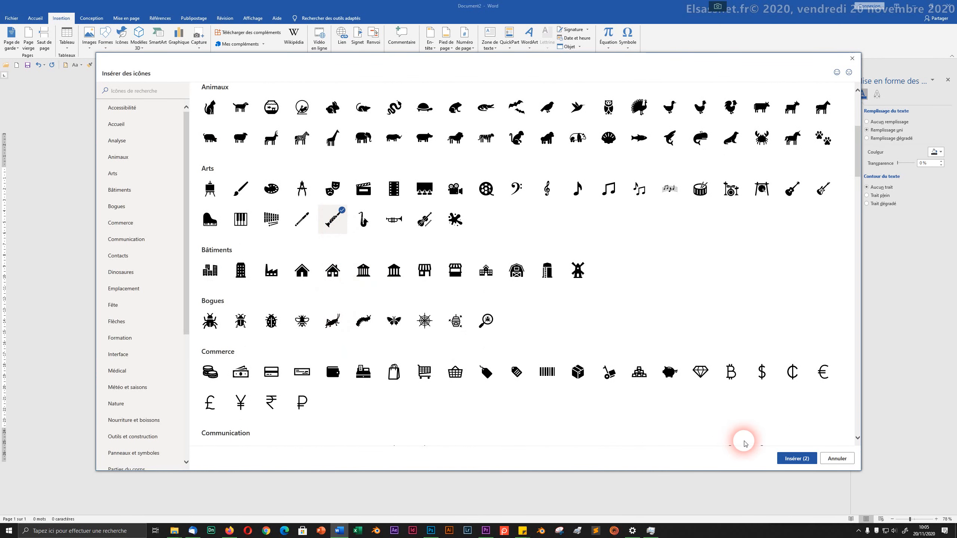
{"action": "left_click", "coordinate": [788, 459]}
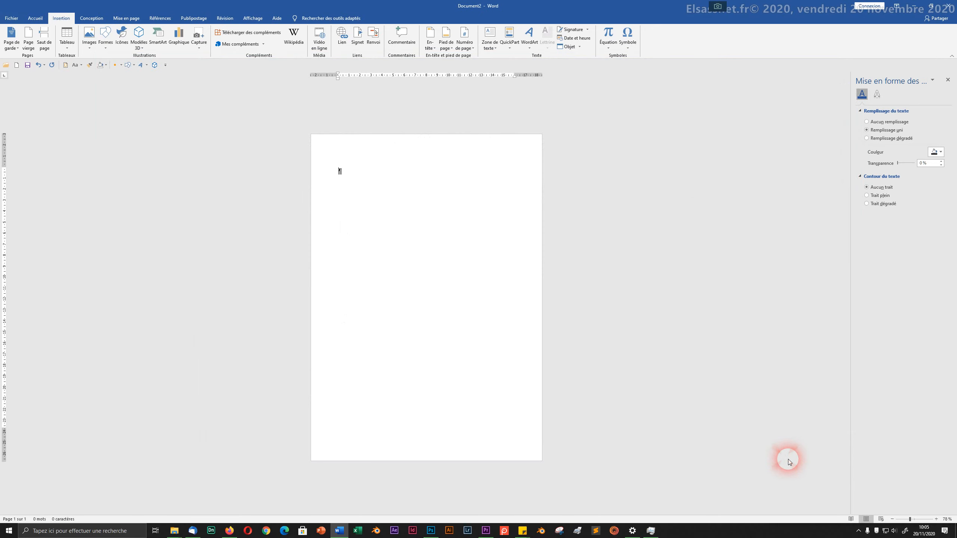
Try to move the clarinet icon down the page, away from the sofa icon.
{"action": "left_click", "coordinate": [466, 292]}
{"action": "left_click", "coordinate": [380, 182]}
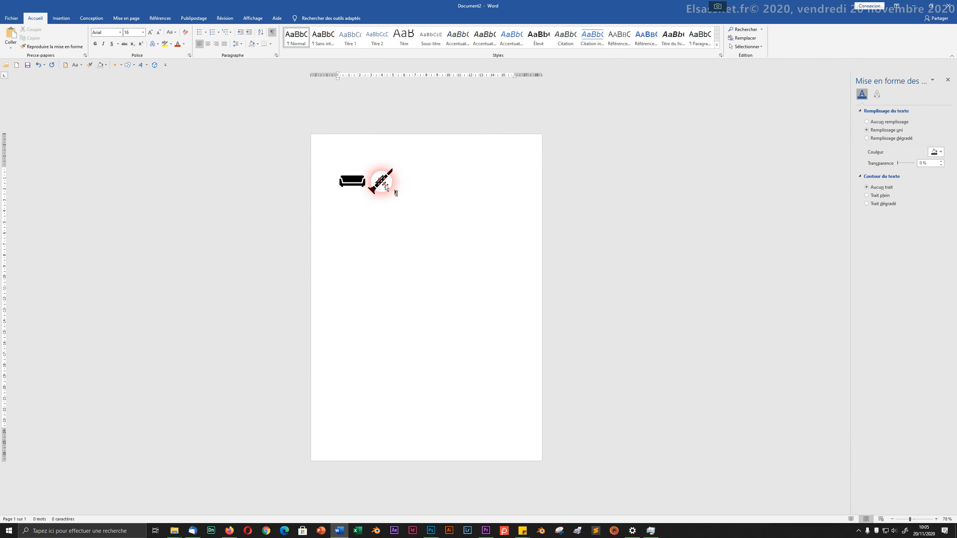
{"action": "left_click_drag", "start_coordinate": [380, 182], "coordinate": [340, 298]}
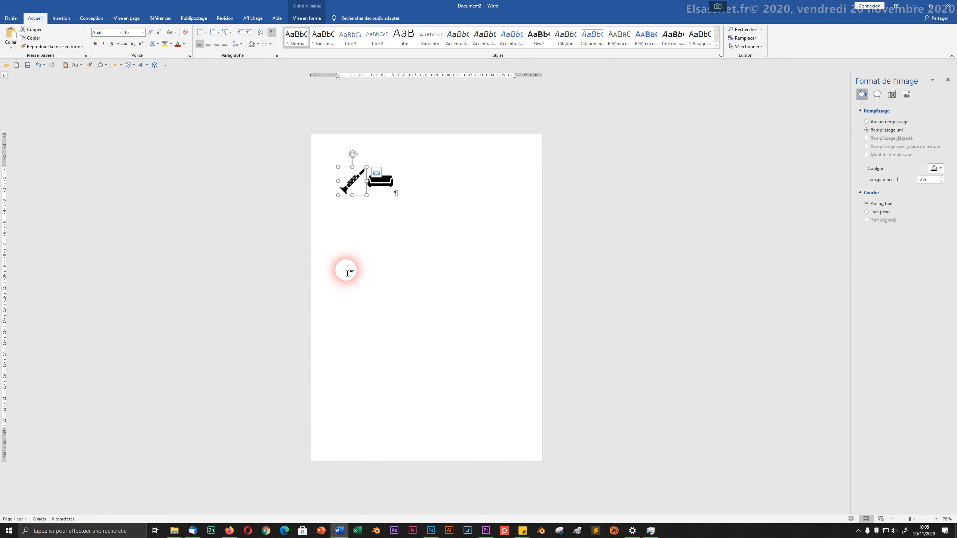
Set the text wrapping of the clarinet icon and the sofa icon to "Derrière le texte".
{"action": "left_click", "coordinate": [306, 18]}
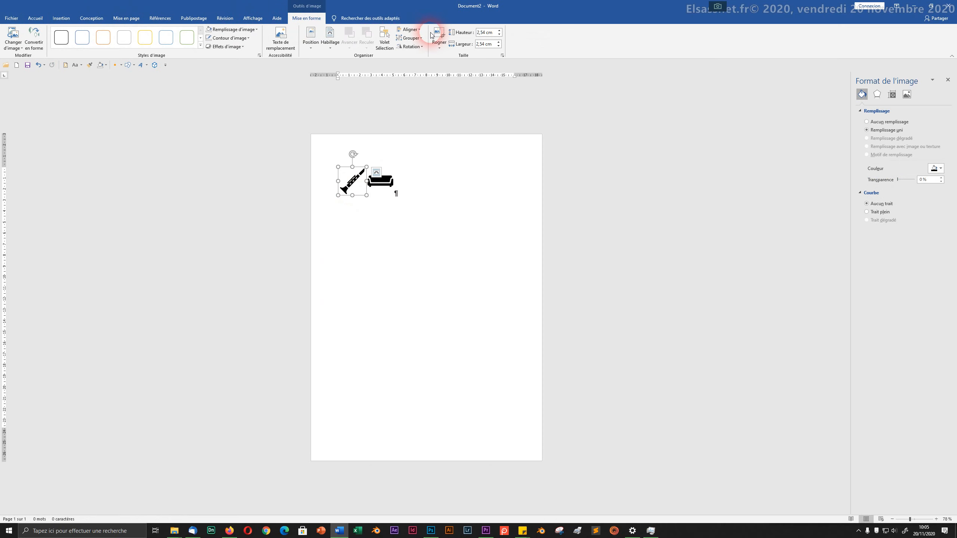
{"action": "left_click", "coordinate": [332, 42]}
{"action": "left_click", "coordinate": [338, 101]}
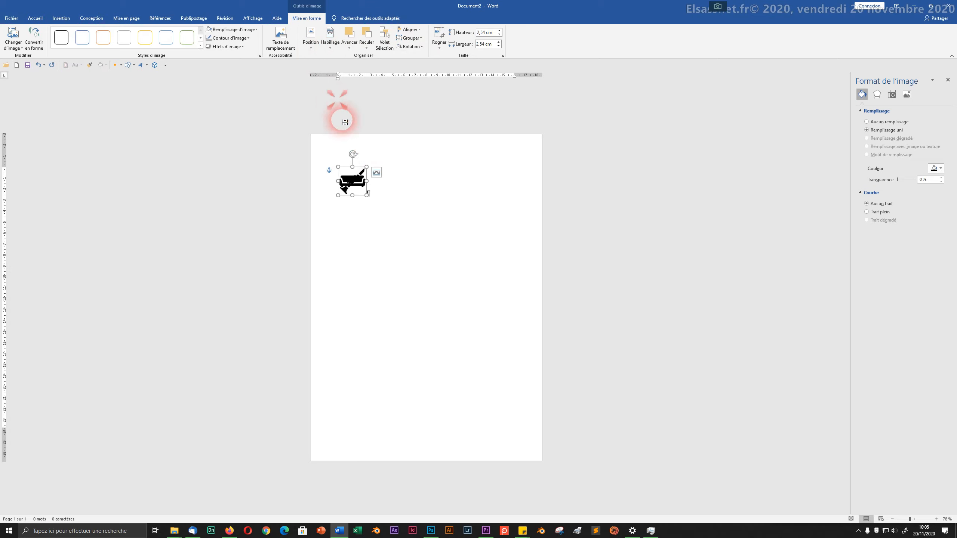
{"action": "mouse_move", "coordinate": [350, 180]}
{"action": "left_mouse_down"}
{"action": "mouse_move", "coordinate": [453, 204]}
{"action": "mouse_move", "coordinate": [495, 227]}
{"action": "mouse_move", "coordinate": [361, 185]}
{"action": "left_mouse_up"}
{"action": "left_click", "coordinate": [330, 41]}
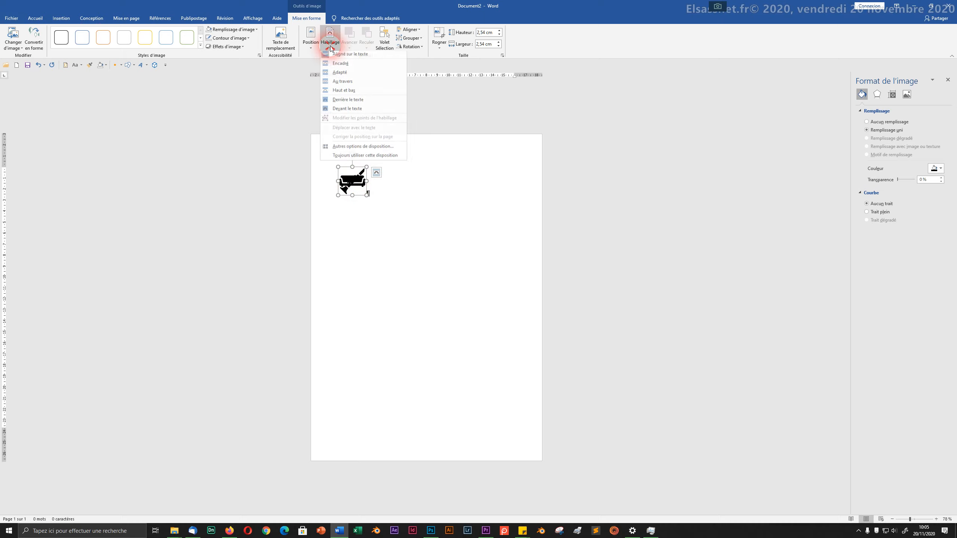
{"action": "left_click", "coordinate": [348, 101]}
Separate the sofa and clarinet icons on the page and enlarge the clarinet to about 12 cm by 12 cm.
{"action": "left_click_drag", "start_coordinate": [352, 170], "coordinate": [436, 195]}
{"action": "left_click_drag", "start_coordinate": [352, 176], "coordinate": [351, 227]}
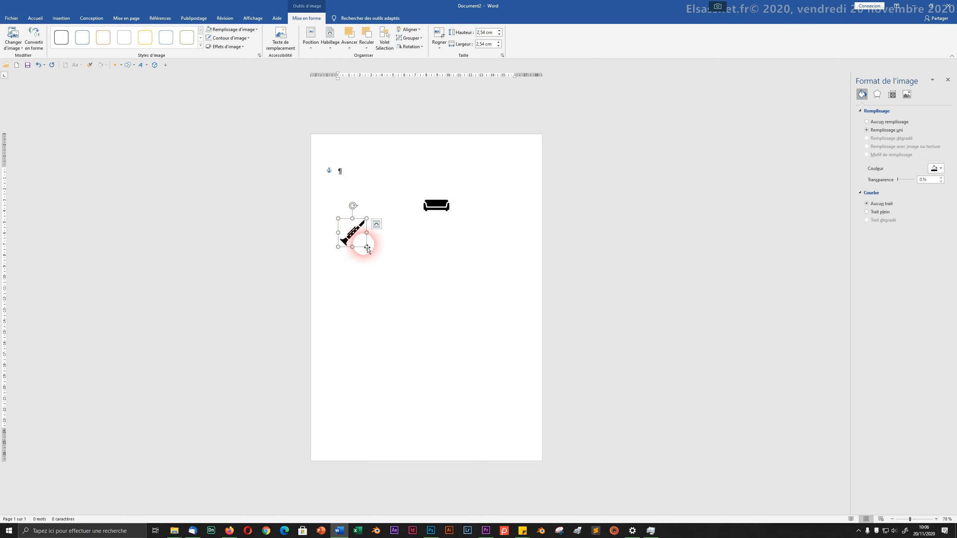
{"action": "mouse_move", "coordinate": [456, 352]}
{"action": "left_mouse_down"}
{"action": "mouse_move", "coordinate": [645, 494]}
{"action": "mouse_move", "coordinate": [703, 515]}
{"action": "mouse_move", "coordinate": [513, 342]}
{"action": "mouse_move", "coordinate": [398, 132]}
{"action": "mouse_move", "coordinate": [476, 303]}
{"action": "mouse_move", "coordinate": [596, 480]}
{"action": "mouse_move", "coordinate": [631, 511]}
{"action": "mouse_move", "coordinate": [641, 490]}
{"action": "mouse_move", "coordinate": [471, 352]}
{"action": "left_mouse_up"}
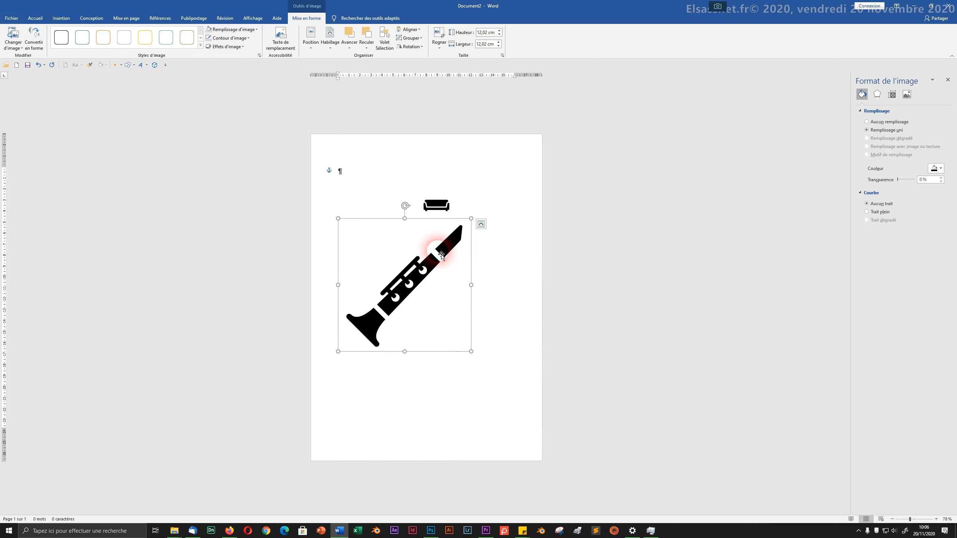
Resize the sofa icon to about 5 cm by 5 cm and place it above the clarinet.
{"action": "left_click", "coordinate": [435, 205]}
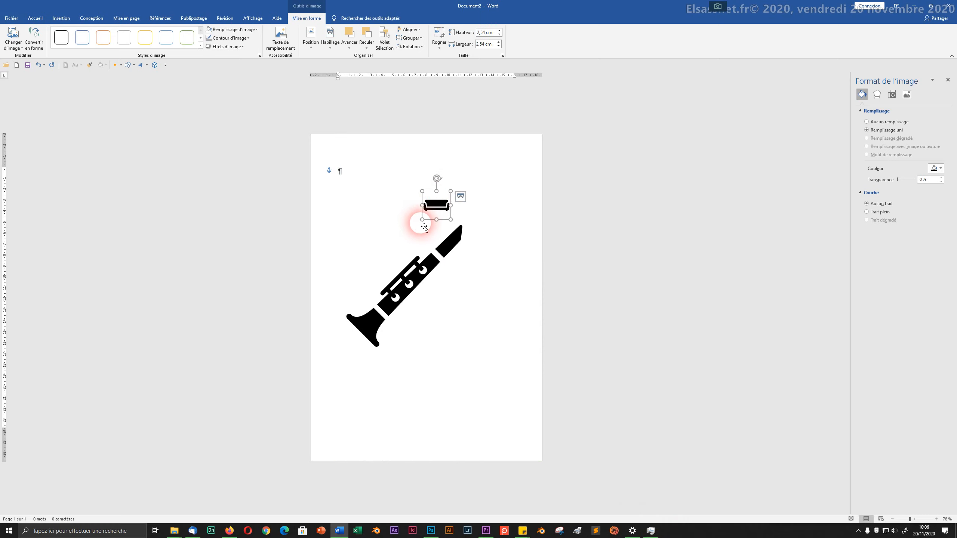
{"action": "left_click_drag", "start_coordinate": [424, 222], "coordinate": [312, 331]}
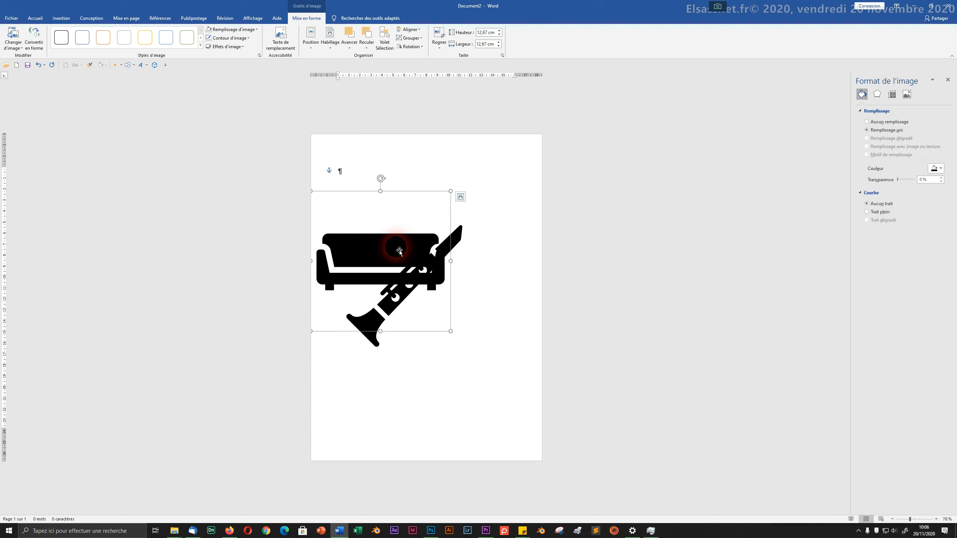
{"action": "left_click_drag", "start_coordinate": [450, 191], "coordinate": [373, 310]}
{"action": "left_click_drag", "start_coordinate": [354, 320], "coordinate": [412, 183]}
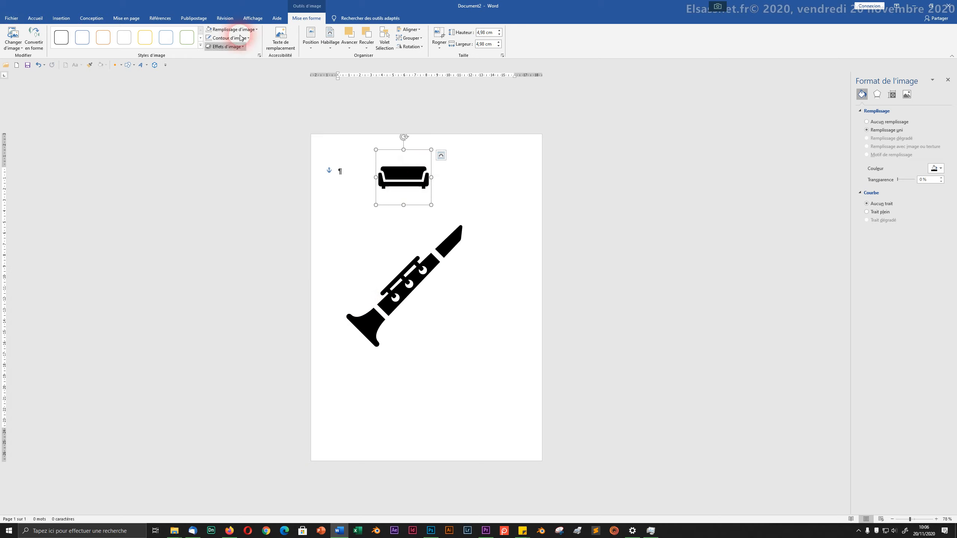
Fill the sofa icon with standard red and shrink the clarinet icon towards its lower-left corner.
{"action": "left_click", "coordinate": [221, 30]}
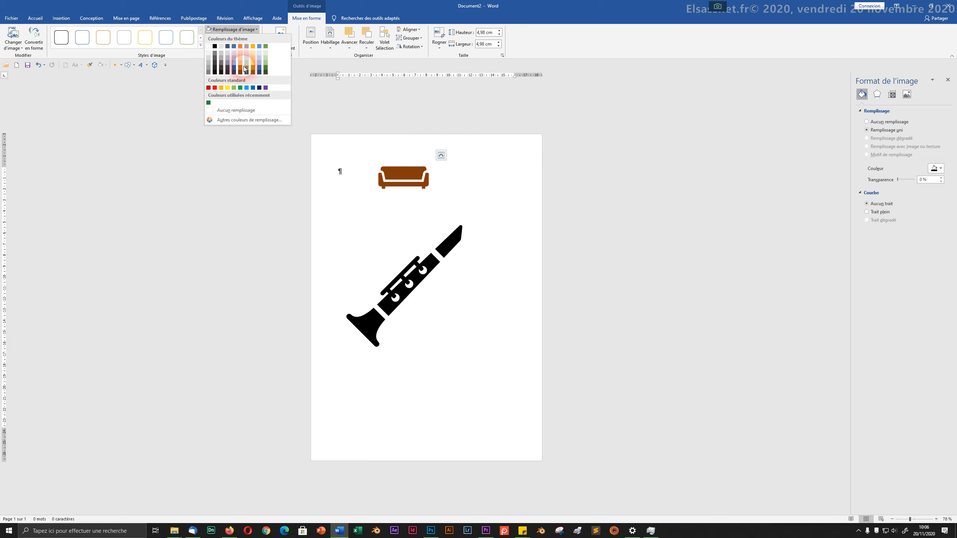
{"action": "left_click", "coordinate": [215, 87]}
{"action": "left_click", "coordinate": [433, 222]}
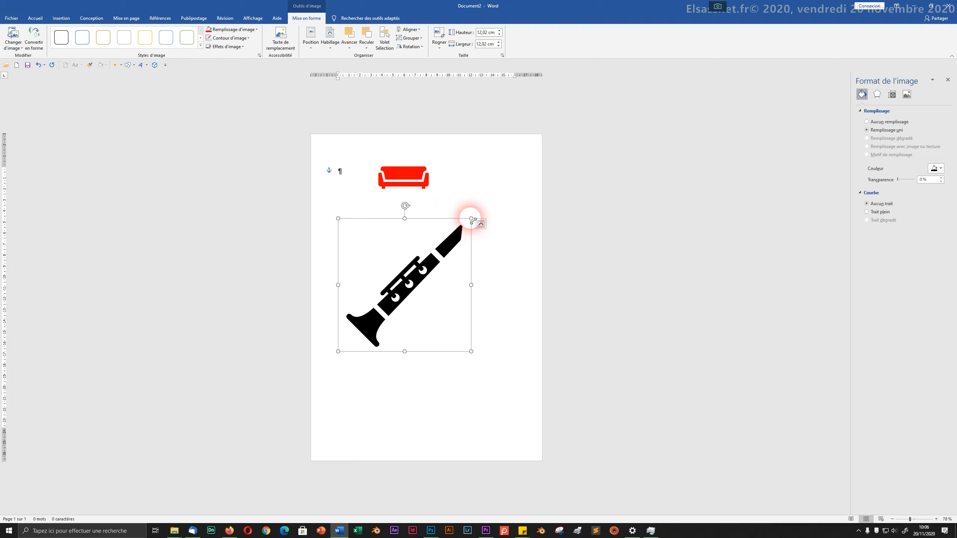
{"action": "left_click_drag", "start_coordinate": [472, 219], "coordinate": [421, 270]}
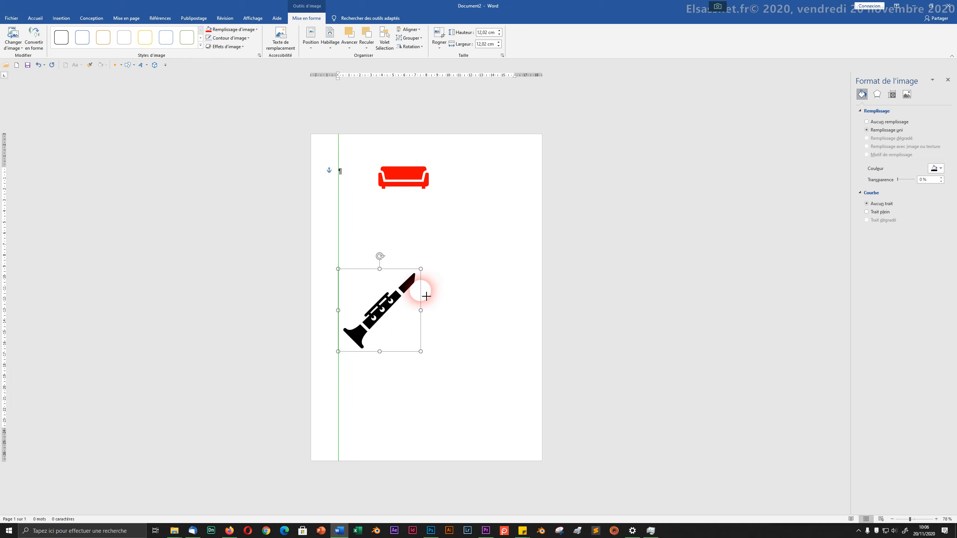
Draw a circle about 8.8 cm in diameter between the two icons and apply the solid black shape style.
{"action": "left_click", "coordinate": [56, 19]}
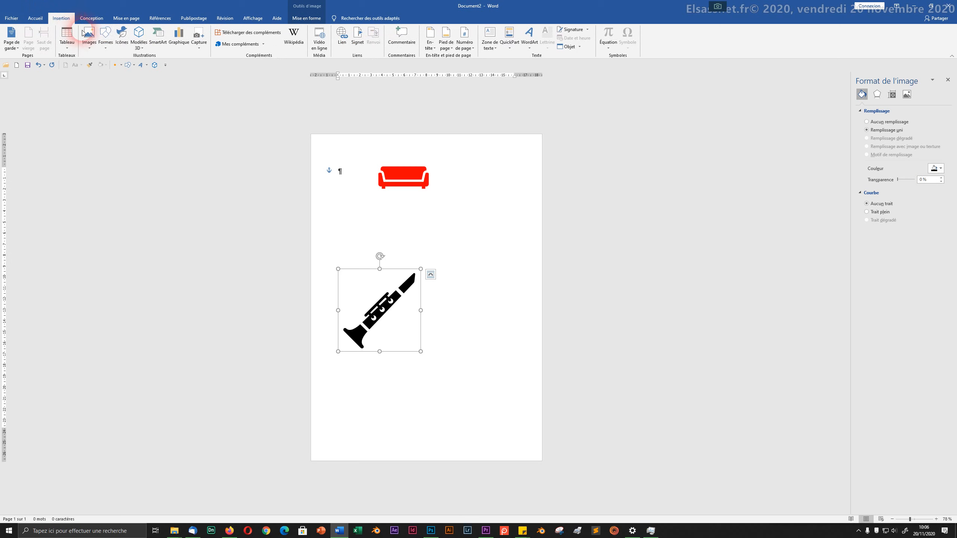
{"action": "left_click", "coordinate": [110, 47]}
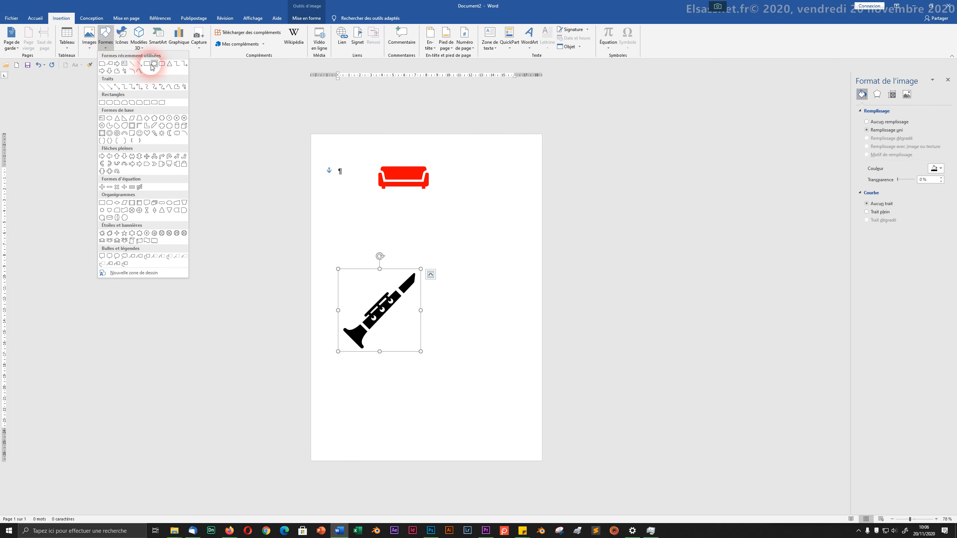
{"action": "left_click", "coordinate": [154, 64]}
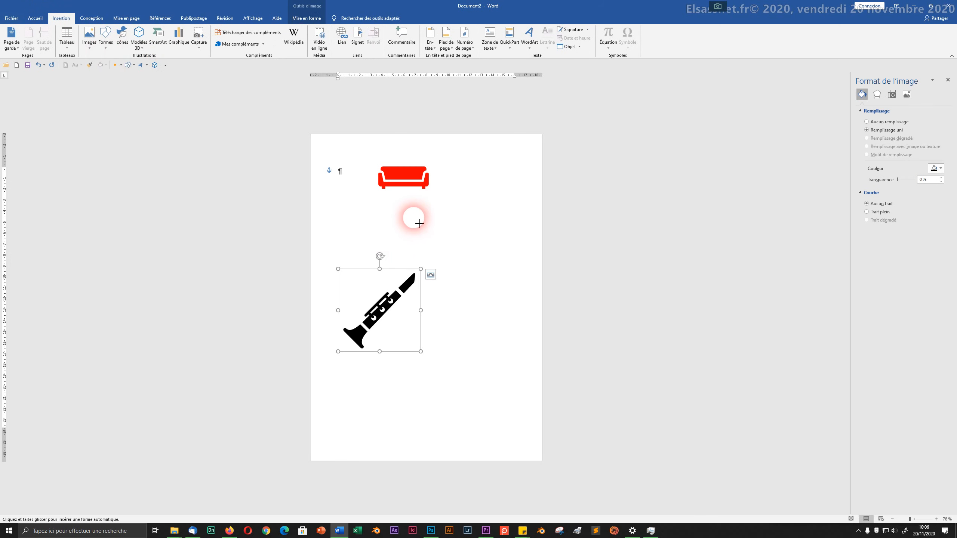
{"action": "mouse_move", "coordinate": [414, 215]}
{"action": "left_mouse_down"}
{"action": "mouse_move", "coordinate": [451, 253]}
{"action": "mouse_move", "coordinate": [435, 240]}
{"action": "mouse_move", "coordinate": [508, 248]}
{"action": "mouse_move", "coordinate": [472, 196]}
{"action": "mouse_move", "coordinate": [462, 214]}
{"action": "mouse_move", "coordinate": [465, 258]}
{"action": "mouse_move", "coordinate": [424, 204]}
{"action": "mouse_move", "coordinate": [423, 248]}
{"action": "mouse_move", "coordinate": [453, 264]}
{"action": "mouse_move", "coordinate": [483, 250]}
{"action": "mouse_move", "coordinate": [467, 242]}
{"action": "mouse_move", "coordinate": [521, 295]}
{"action": "mouse_move", "coordinate": [435, 266]}
{"action": "left_mouse_up"}
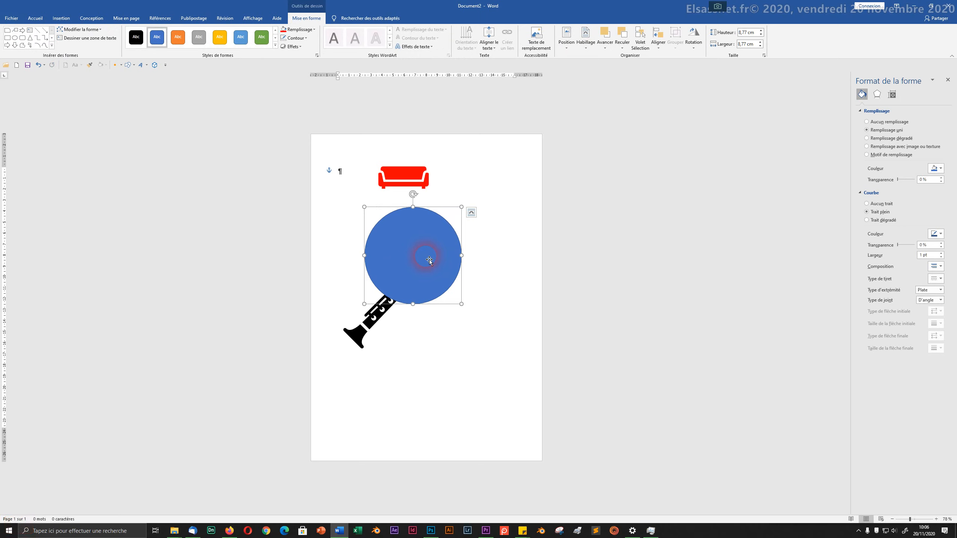
{"action": "left_click", "coordinate": [132, 38]}
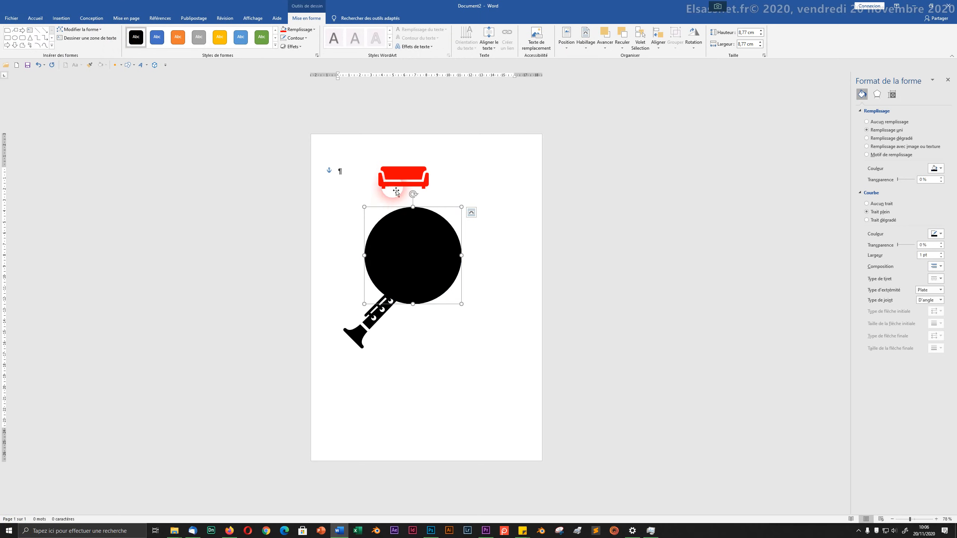
Move the red sofa onto the black circle and try to send the circle behind it with "Arrière-plan".
{"action": "left_click_drag", "start_coordinate": [400, 179], "coordinate": [408, 255]}
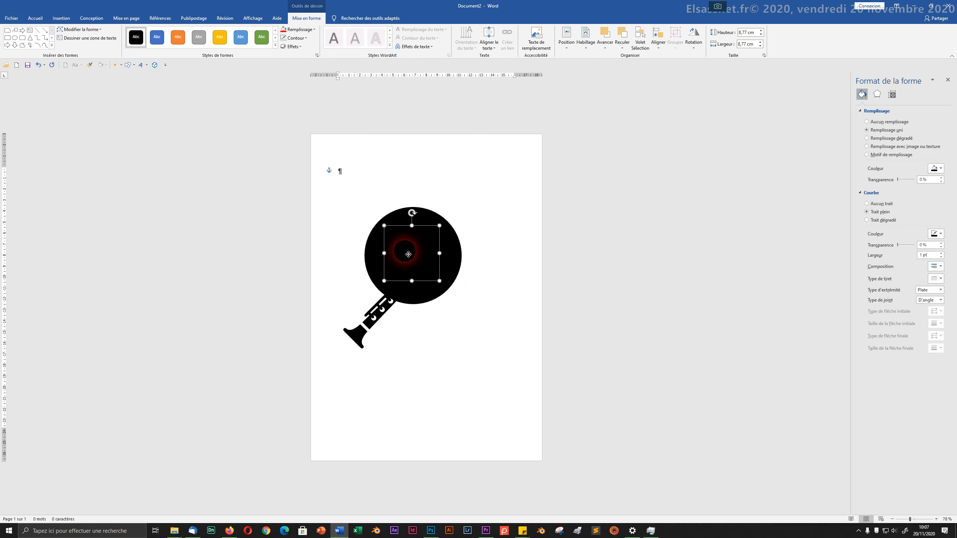
{"action": "left_click", "coordinate": [411, 256]}
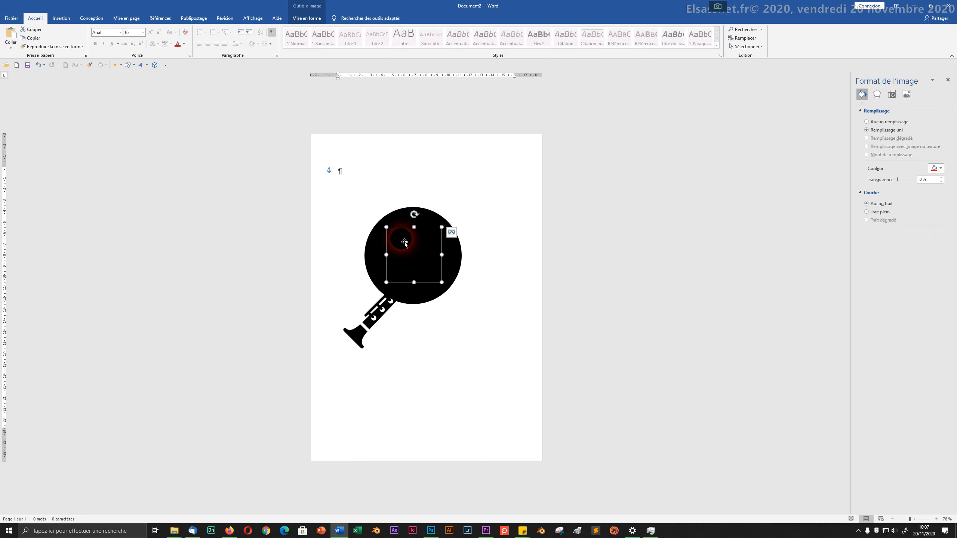
{"action": "right_click", "coordinate": [414, 252]}
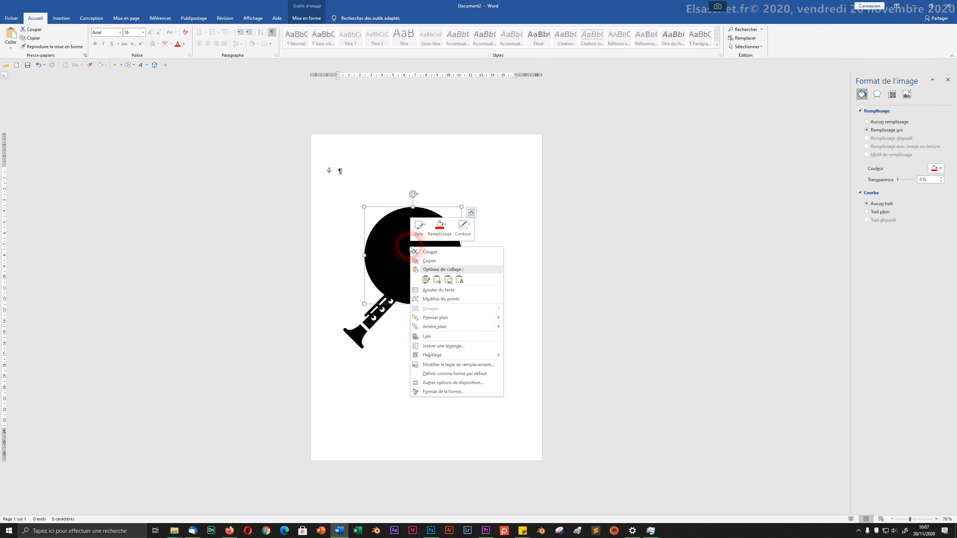
{"action": "left_click", "coordinate": [457, 326]}
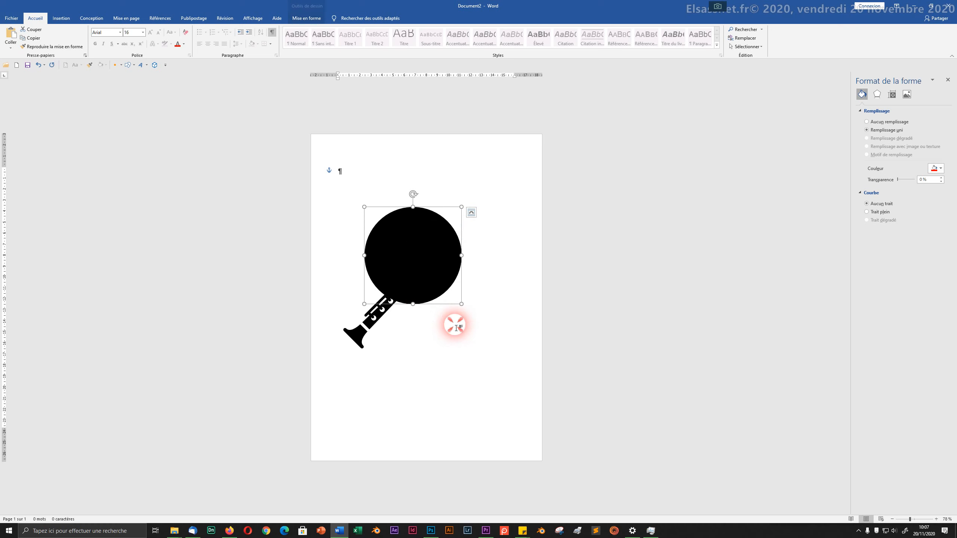
{"action": "right_click", "coordinate": [432, 273]}
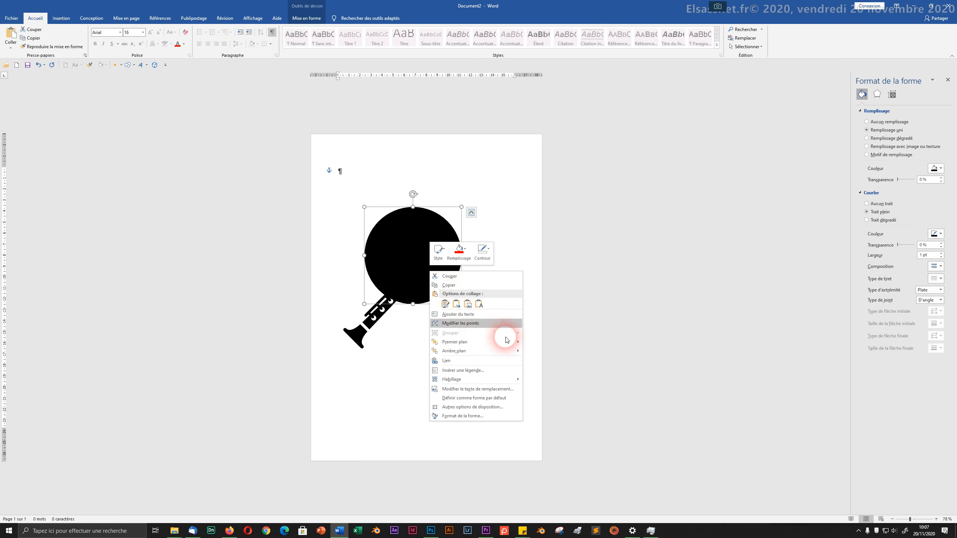
{"action": "left_click", "coordinate": [516, 350]}
{"action": "mouse_move", "coordinate": [518, 352]}
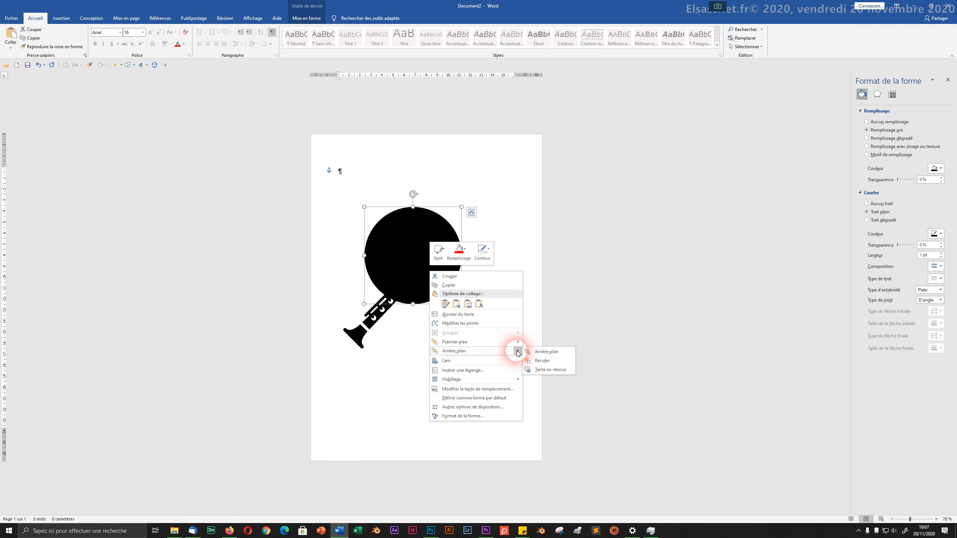
{"action": "left_click", "coordinate": [535, 352]}
Shift the black circle slightly up and to the right, and move the clarinet icon near the bottom of the page.
{"action": "left_click", "coordinate": [416, 266]}
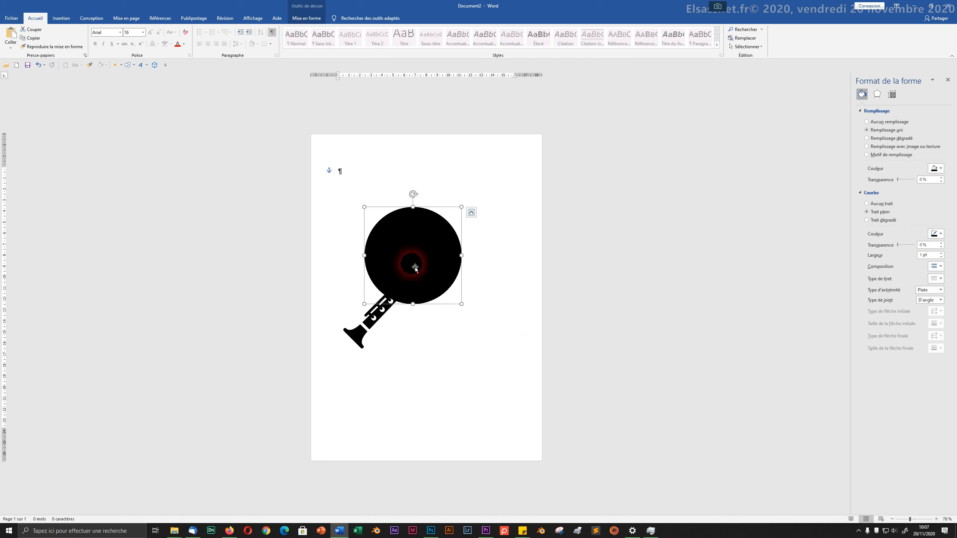
{"action": "mouse_move", "coordinate": [421, 267]}
{"action": "left_mouse_down"}
{"action": "mouse_move", "coordinate": [441, 215]}
{"action": "mouse_move", "coordinate": [433, 260]}
{"action": "left_mouse_up"}
{"action": "left_click_drag", "start_coordinate": [372, 314], "coordinate": [429, 407]}
Try again to send the black circle to the back, and move it up and to the right, partly off the sofa.
{"action": "left_click", "coordinate": [397, 253]}
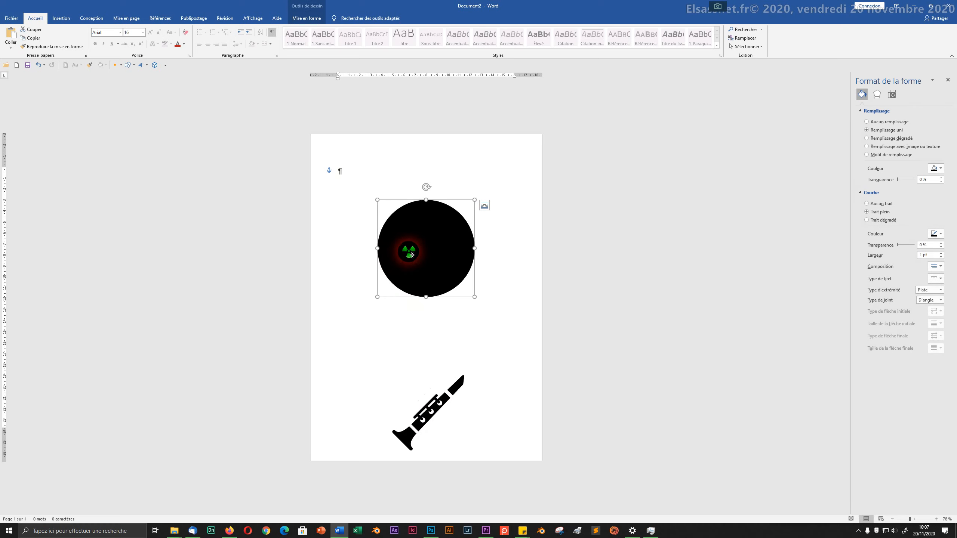
{"action": "right_click", "coordinate": [410, 253]}
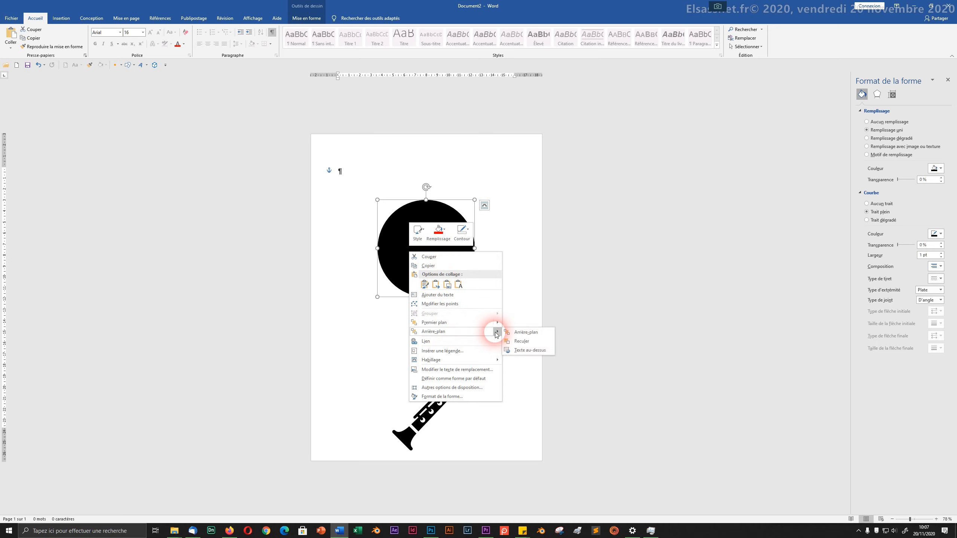
{"action": "left_click", "coordinate": [513, 335]}
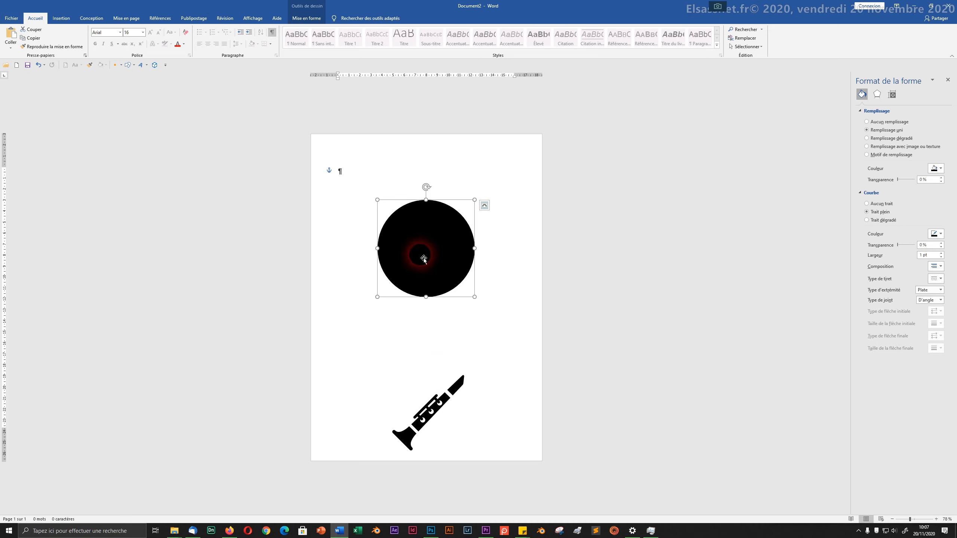
{"action": "left_click_drag", "start_coordinate": [434, 257], "coordinate": [470, 224]}
Apply "Premier plan" to the red sofa icon and set its text wrapping to "Devant le texte".
{"action": "right_click", "coordinate": [408, 264]}
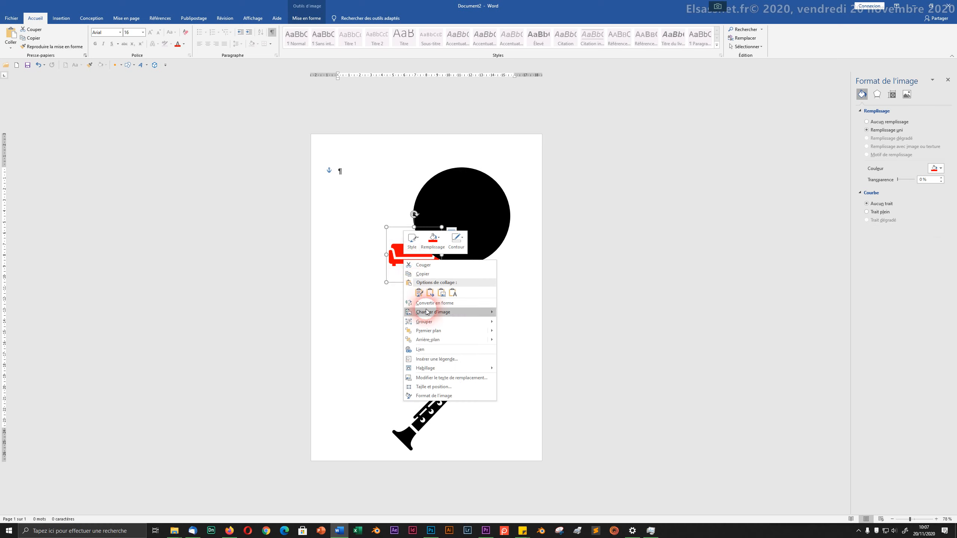
{"action": "left_click", "coordinate": [437, 332]}
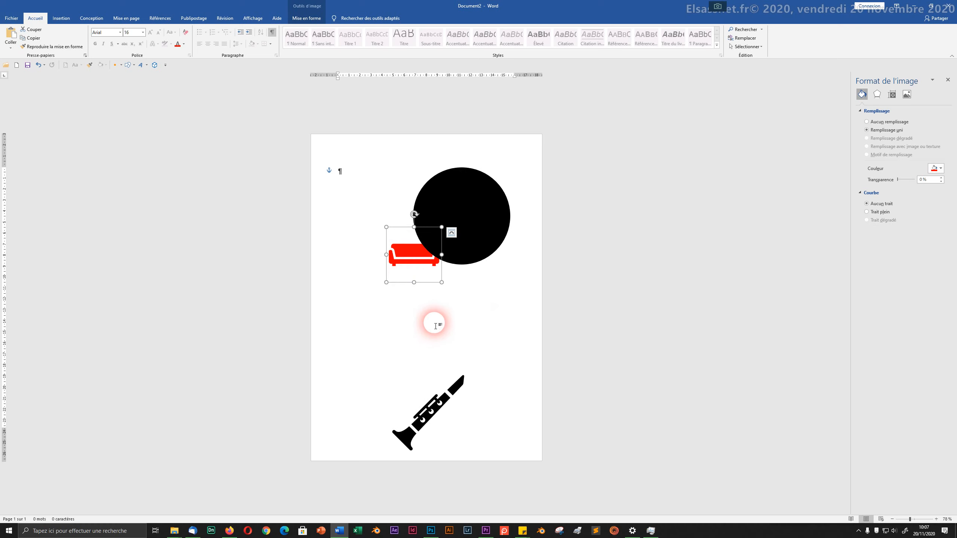
{"action": "left_click", "coordinate": [306, 18]}
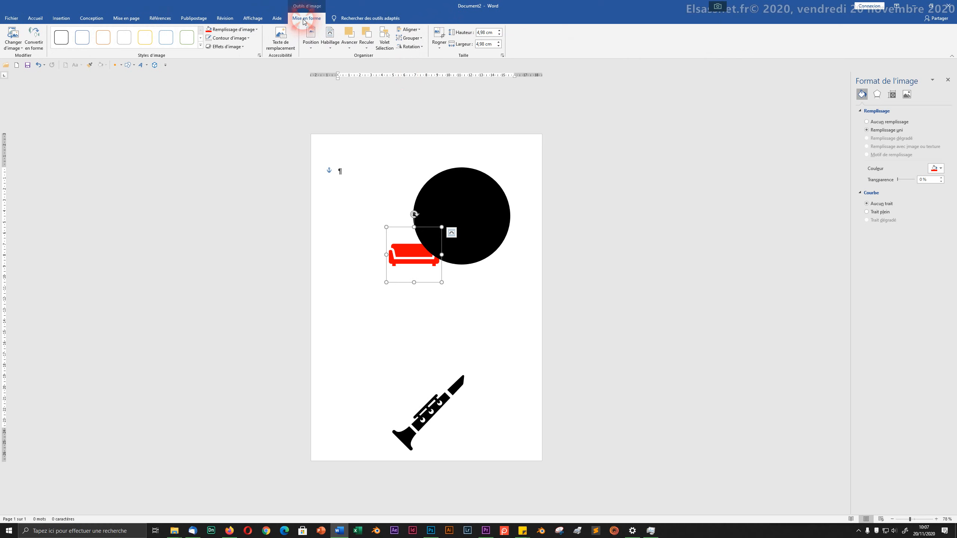
{"action": "left_click", "coordinate": [383, 44]}
{"action": "left_click", "coordinate": [330, 41]}
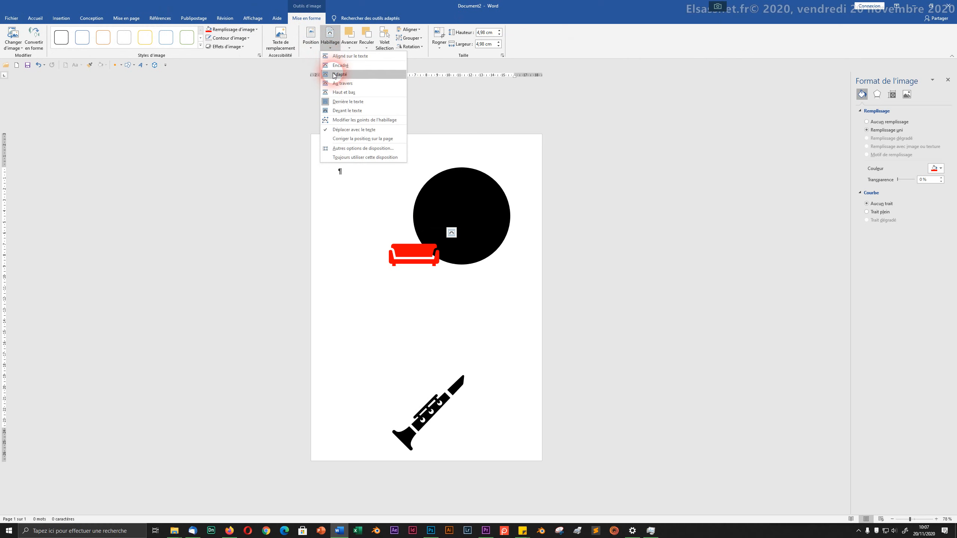
{"action": "left_click", "coordinate": [336, 112]}
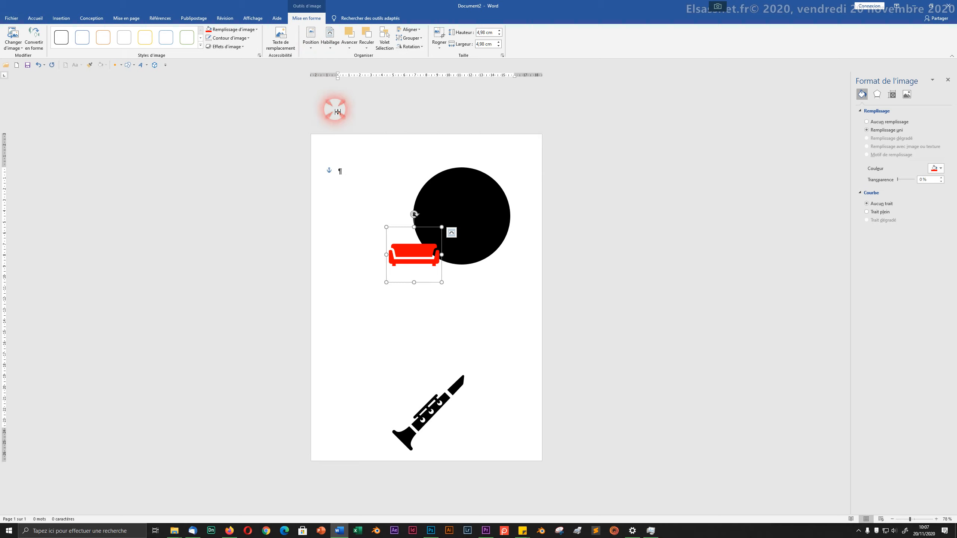
Centre the red sofa on the black circle and enlarge it to about 6 cm by 6 cm.
{"action": "left_click", "coordinate": [405, 256]}
{"action": "left_click_drag", "start_coordinate": [407, 259], "coordinate": [451, 210]}
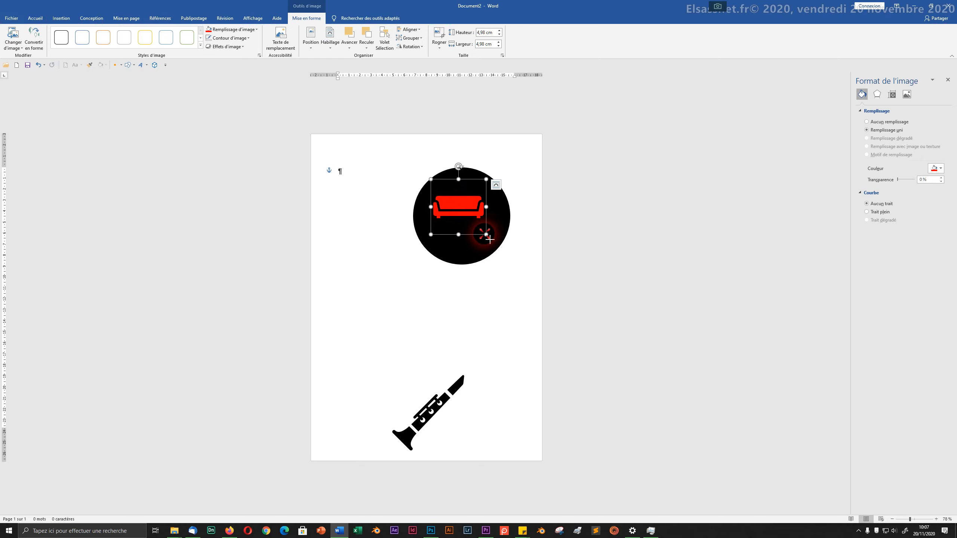
{"action": "left_click_drag", "start_coordinate": [490, 240], "coordinate": [493, 250]}
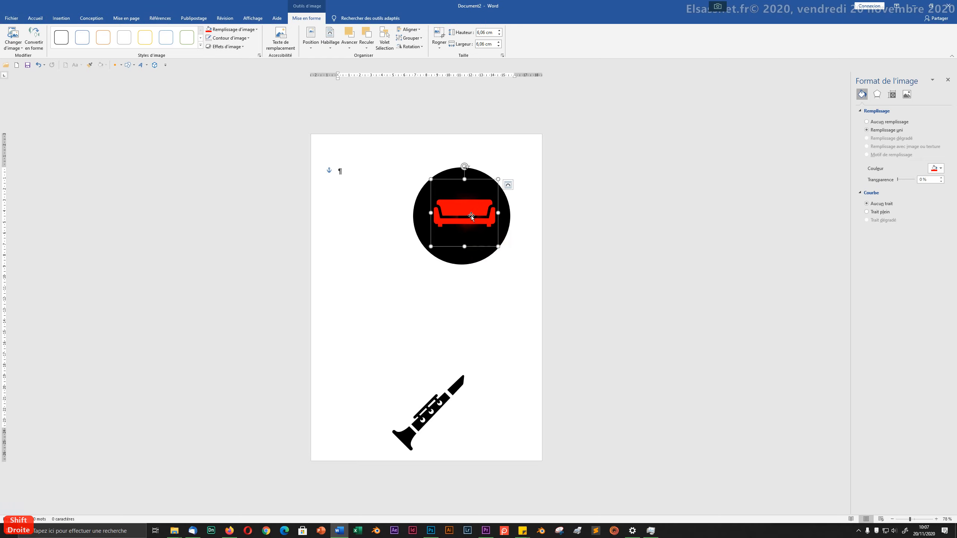
{"action": "left_click_drag", "start_coordinate": [471, 216], "coordinate": [465, 218]}
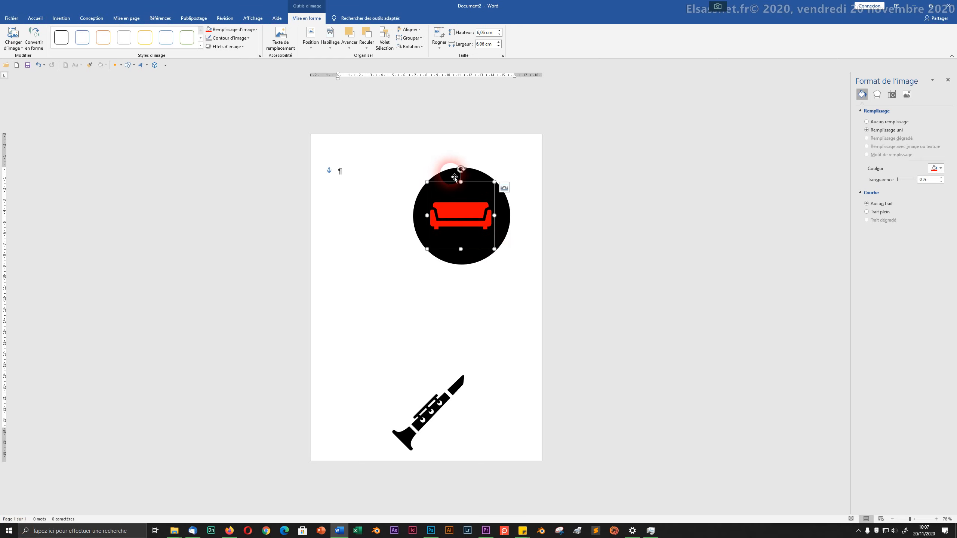
Duplicate the black circle and red sofa together, placing the copy below and to the left of the originals.
{"action": "left_click_drag", "start_coordinate": [453, 176], "coordinate": [375, 274]}
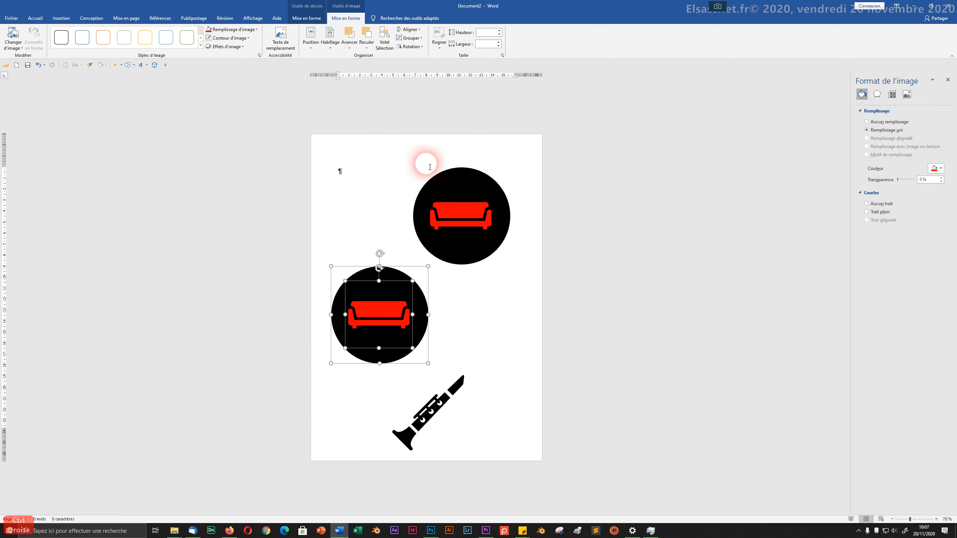
Group the original black circle with its red sofa, and move the group to the page's upper-left area.
{"action": "left_click", "coordinate": [449, 176]}
{"action": "left_click", "coordinate": [459, 212]}
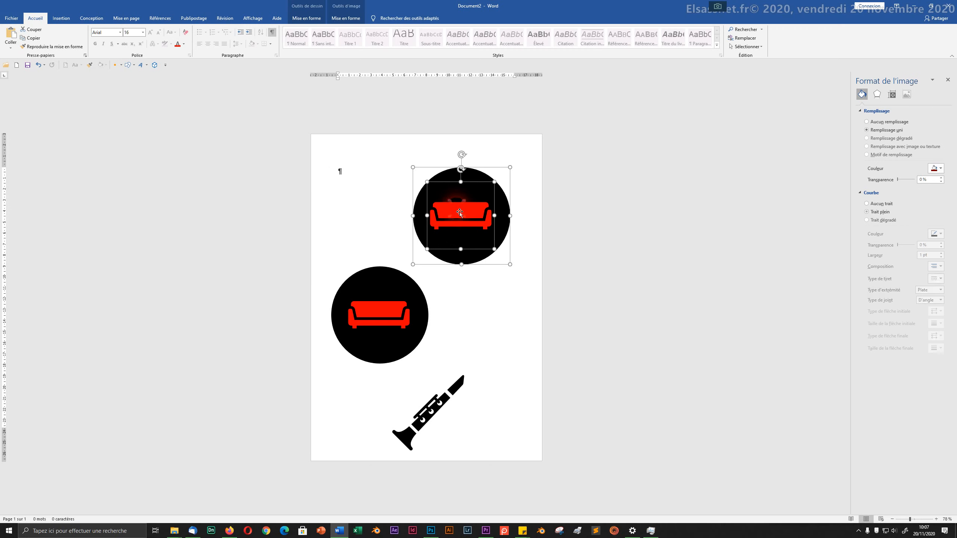
{"action": "right_click", "coordinate": [457, 210], "text": "shift"}
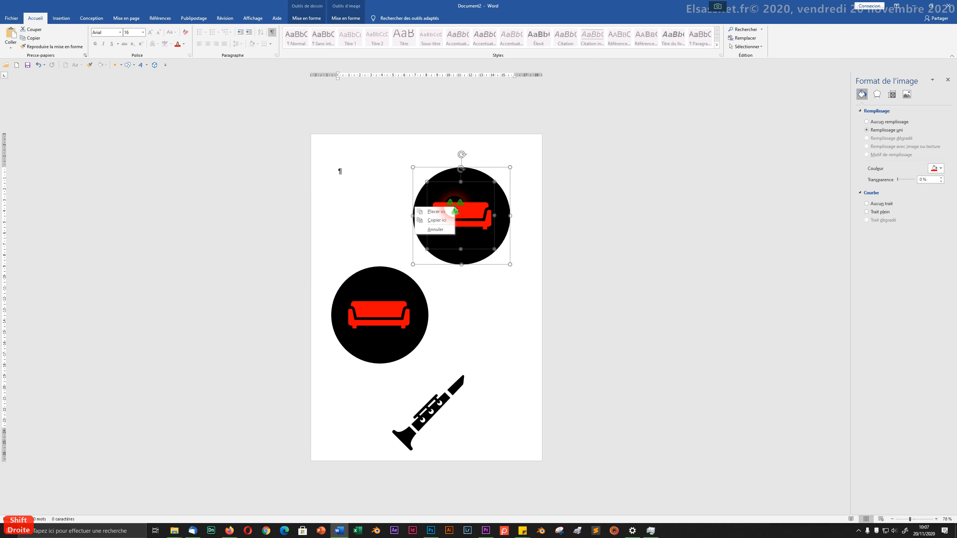
{"action": "right_click", "coordinate": [486, 215]}
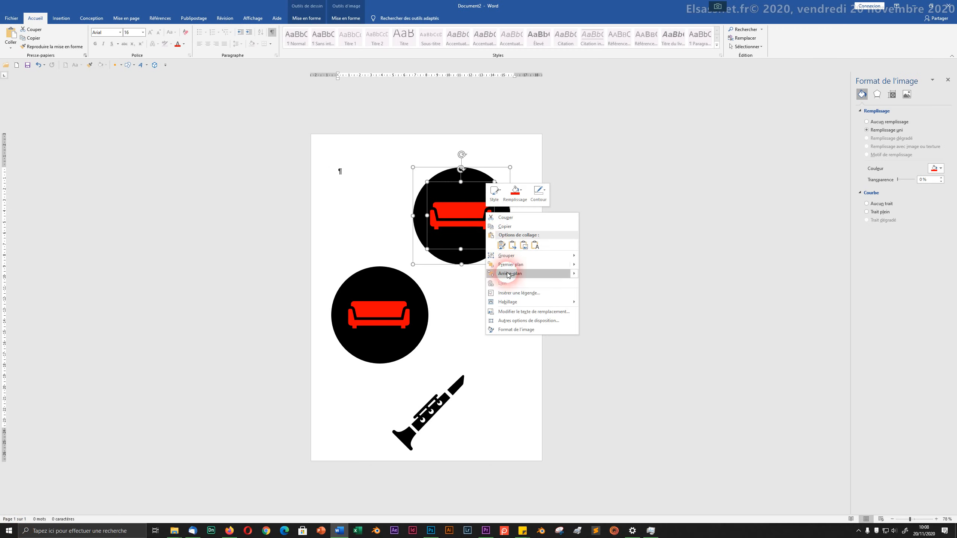
{"action": "mouse_move", "coordinate": [509, 274]}
{"action": "left_click", "coordinate": [590, 259]}
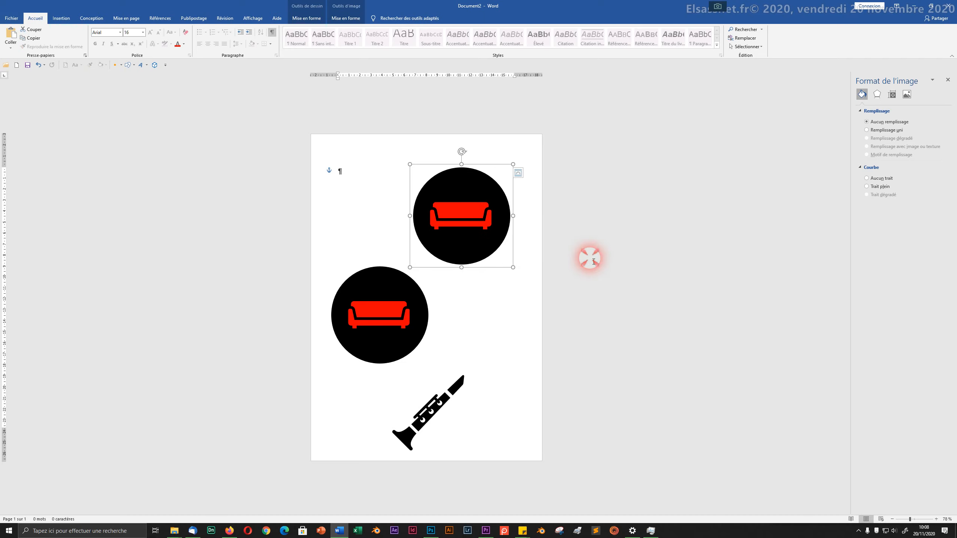
{"action": "left_click", "coordinate": [435, 205]}
{"action": "left_click_drag", "start_coordinate": [448, 199], "coordinate": [354, 180]}
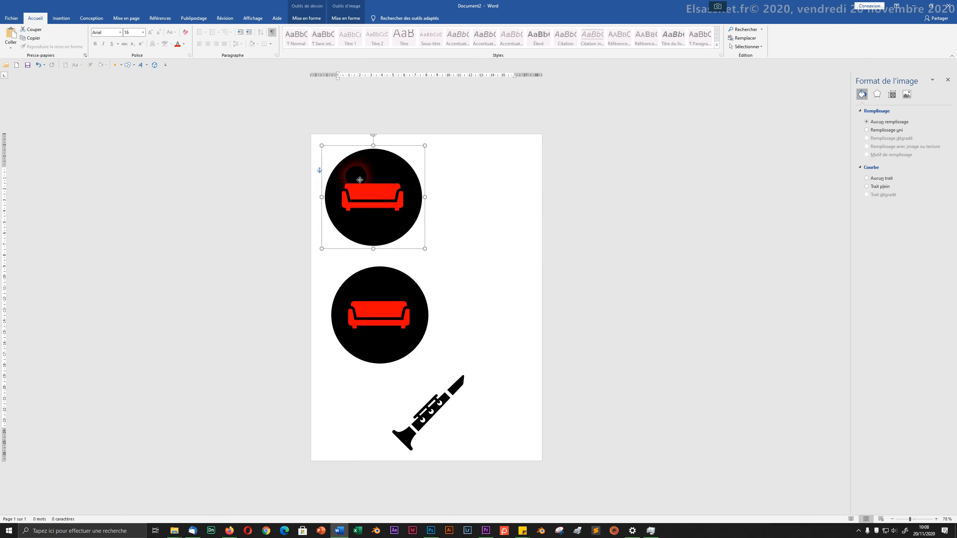
Delete the copied sofa from the lower black circle, and move the clarinet closer with "Premier plan" applied.
{"action": "left_click", "coordinate": [385, 315]}
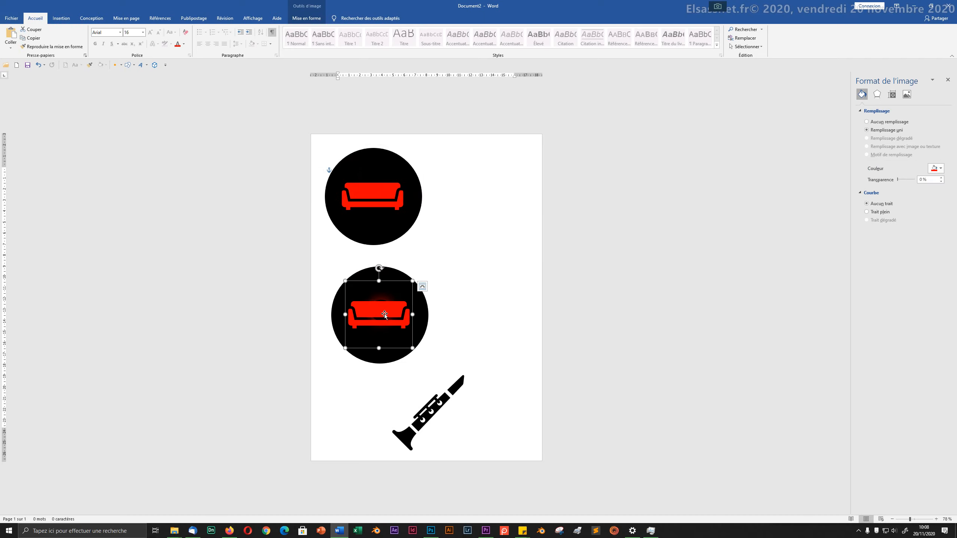
{"action": "key", "text": "Delete"}
{"action": "left_click_drag", "start_coordinate": [423, 413], "coordinate": [446, 379]}
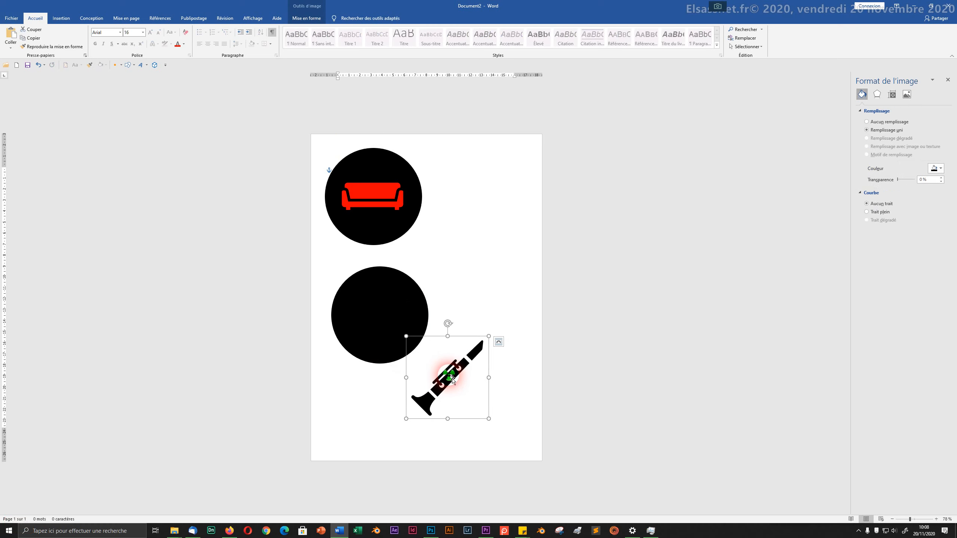
{"action": "right_click", "coordinate": [452, 373]}
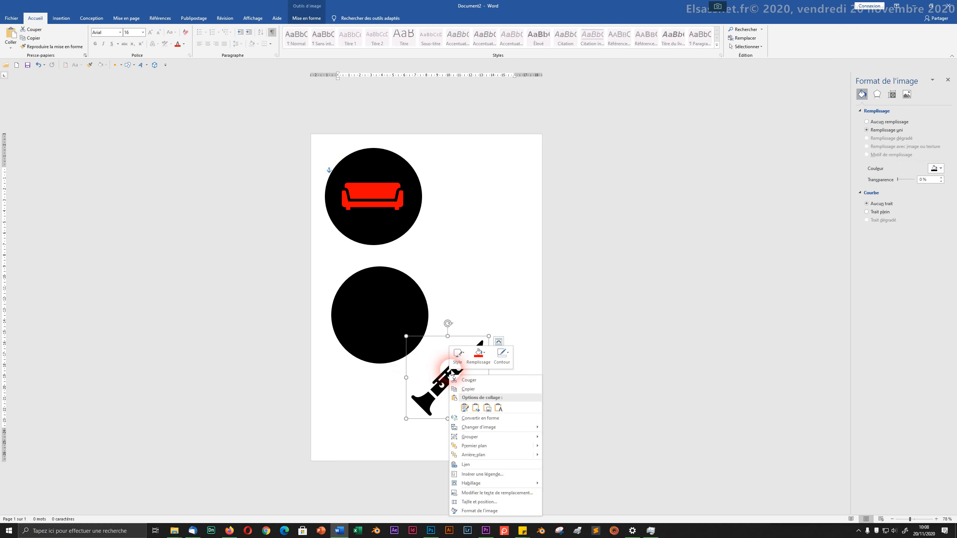
{"action": "left_click", "coordinate": [485, 446]}
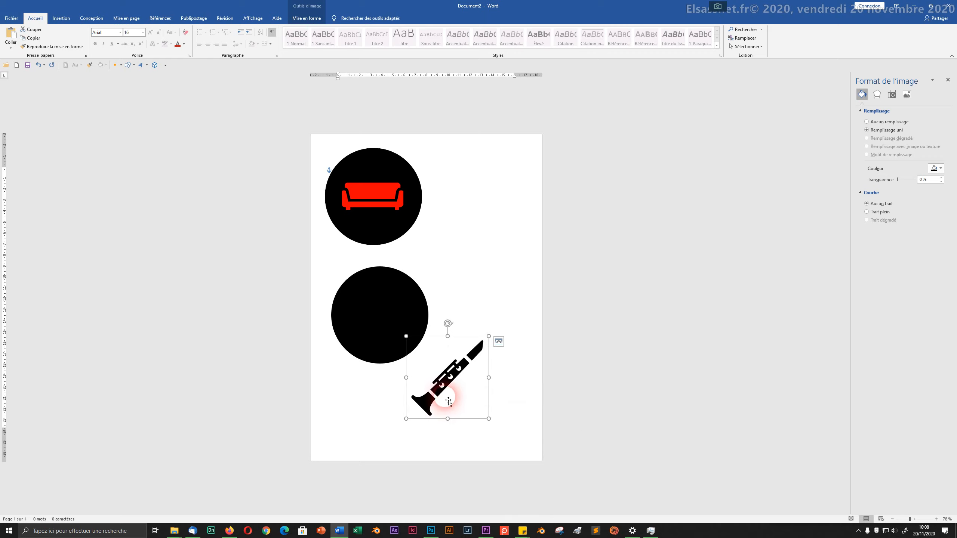
Fill the clarinet icon with red and move it to the right of the lower black circle.
{"action": "left_click", "coordinate": [306, 18]}
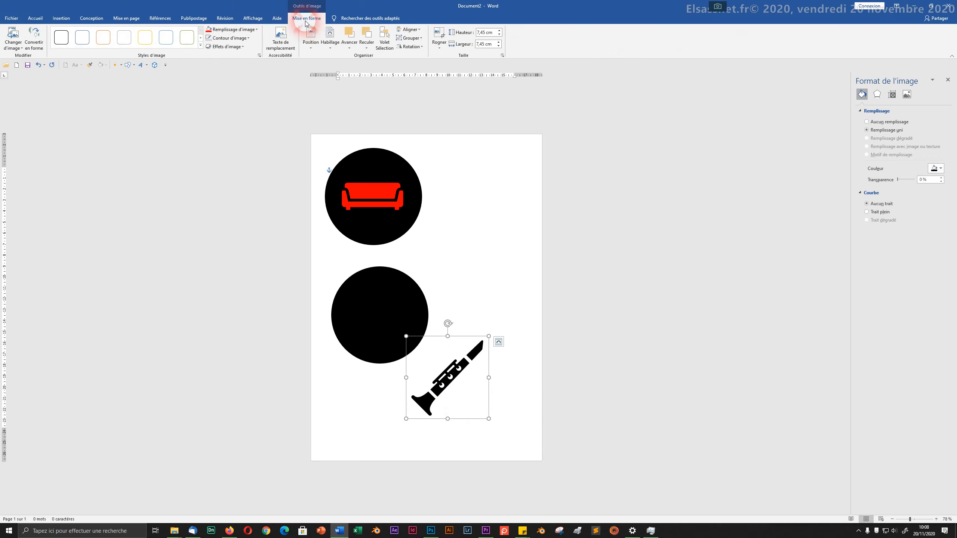
{"action": "left_click", "coordinate": [225, 30]}
{"action": "left_click", "coordinate": [215, 87]}
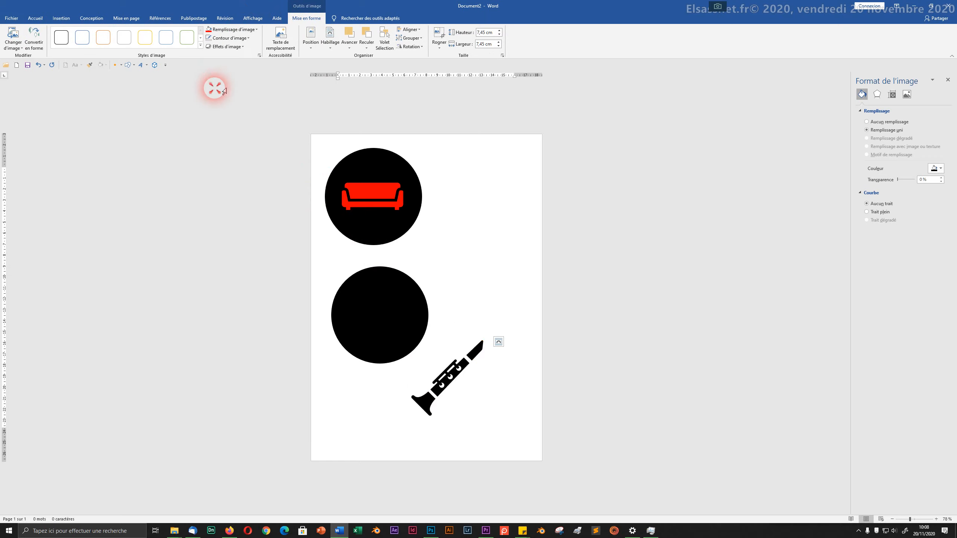
{"action": "left_click_drag", "start_coordinate": [457, 387], "coordinate": [488, 320]}
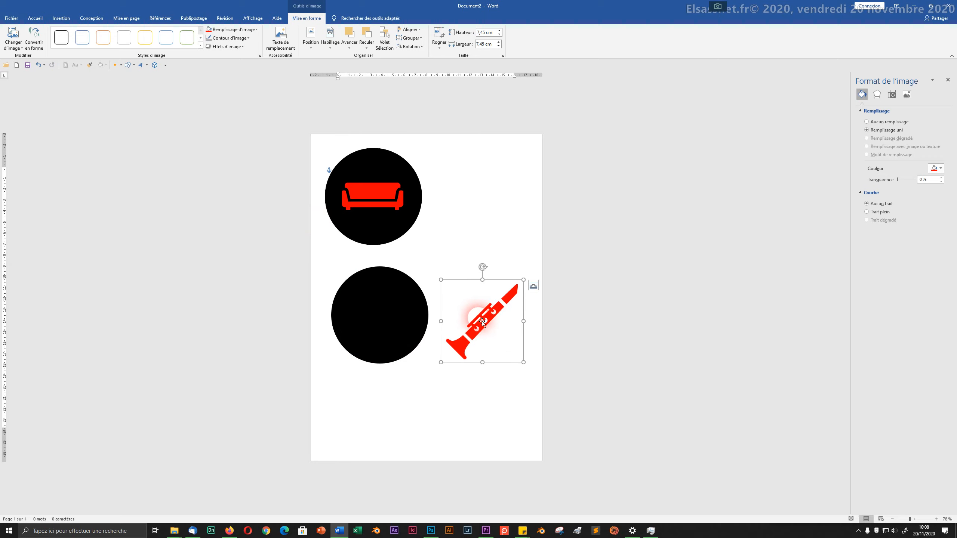
Set the clarinet's text wrapping to "Devant le texte" and centre it on the lower black circle, reduced to about 5.9 cm by 5.9 cm.
{"action": "left_click", "coordinate": [329, 45]}
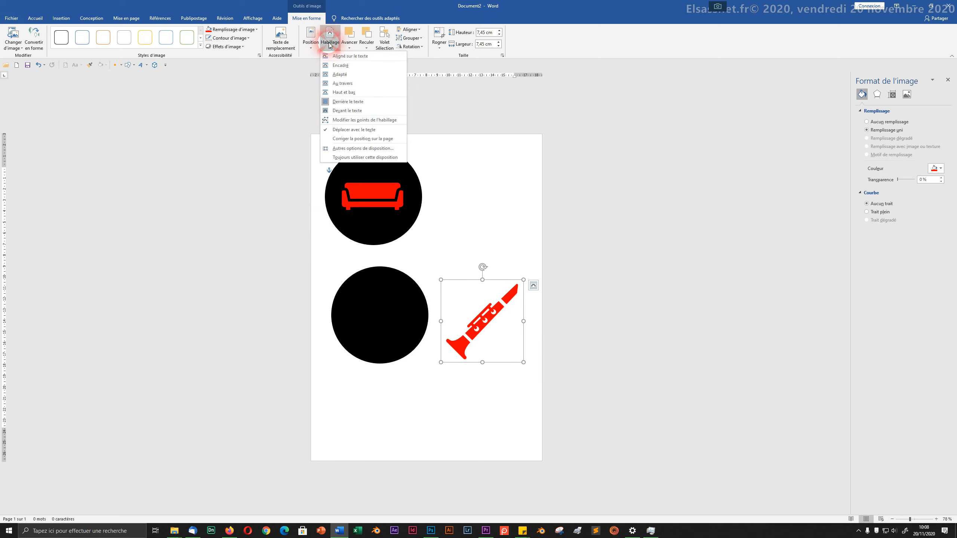
{"action": "left_click", "coordinate": [339, 113]}
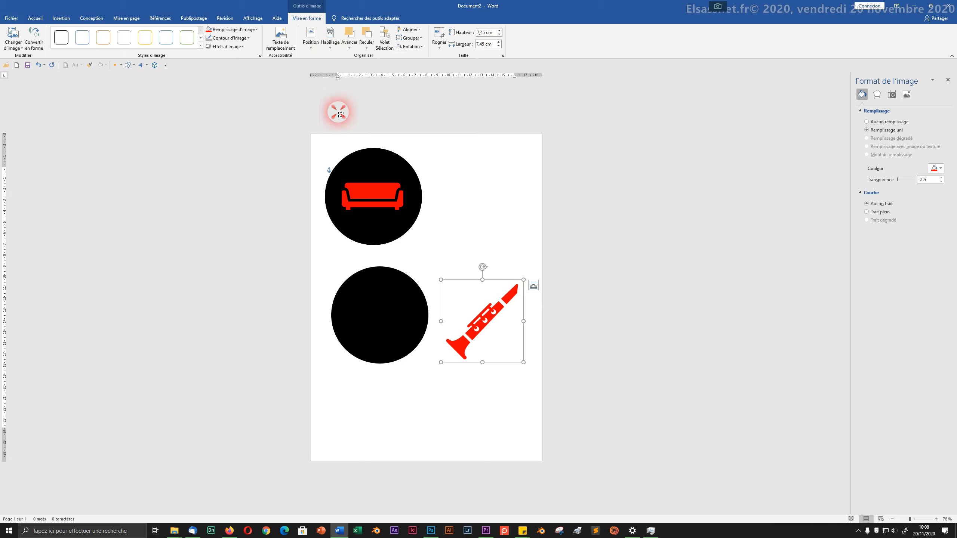
{"action": "left_click", "coordinate": [480, 304]}
{"action": "left_click_drag", "start_coordinate": [488, 322], "coordinate": [392, 310]}
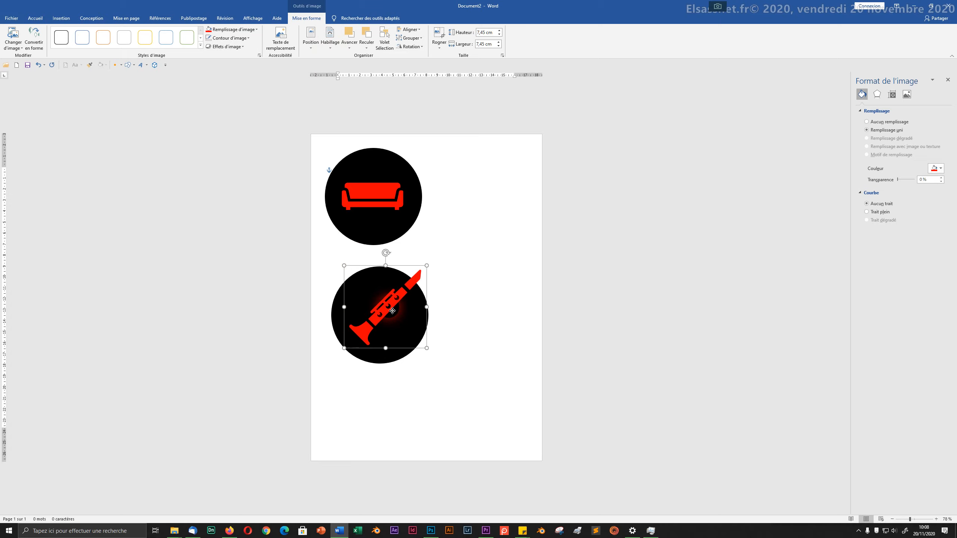
{"action": "left_click_drag", "start_coordinate": [427, 265], "coordinate": [385, 323]}
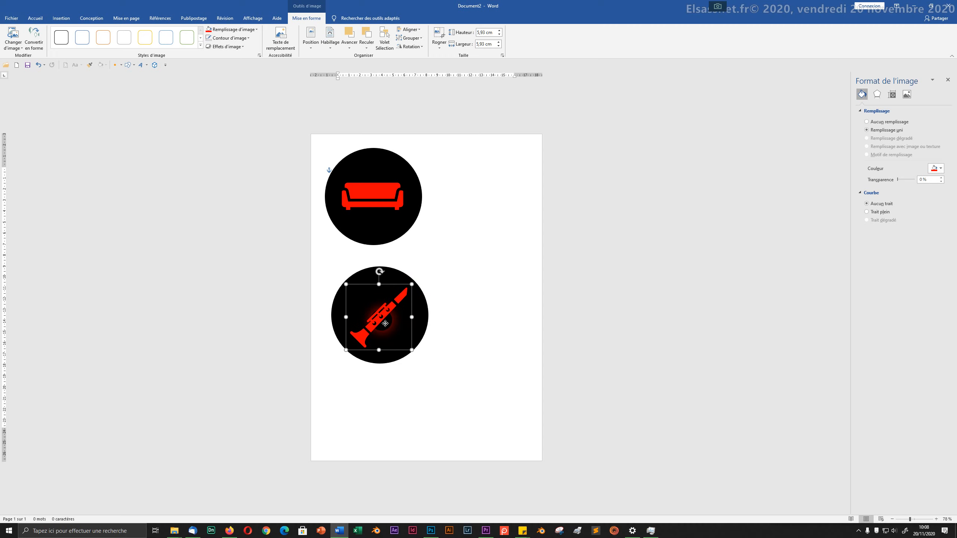
Group the red clarinet with its black circle, and place the group to the right of the sofa group.
{"action": "left_click", "coordinate": [448, 267]}
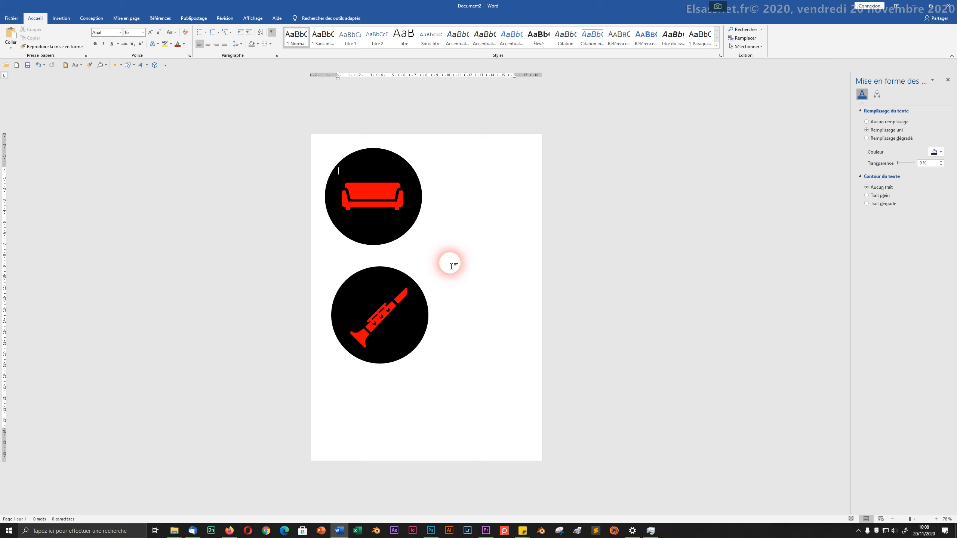
{"action": "left_click", "coordinate": [380, 292]}
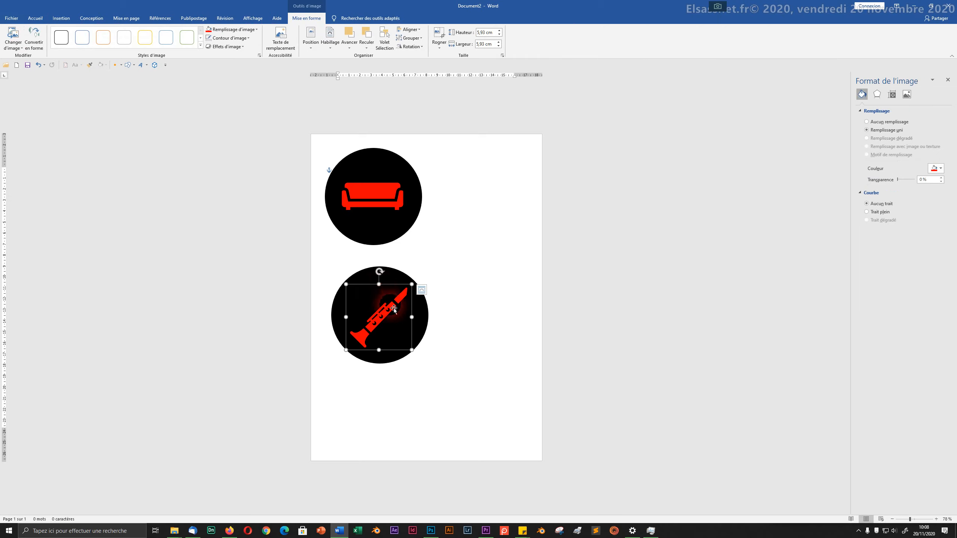
{"action": "left_click", "coordinate": [397, 278], "text": "shift"}
{"action": "right_click", "coordinate": [395, 274]}
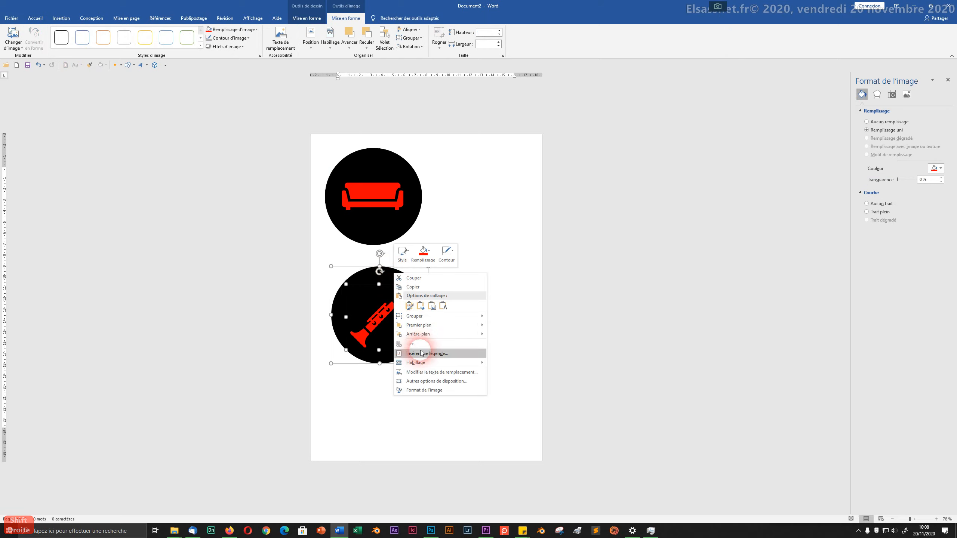
{"action": "mouse_move", "coordinate": [427, 333]}
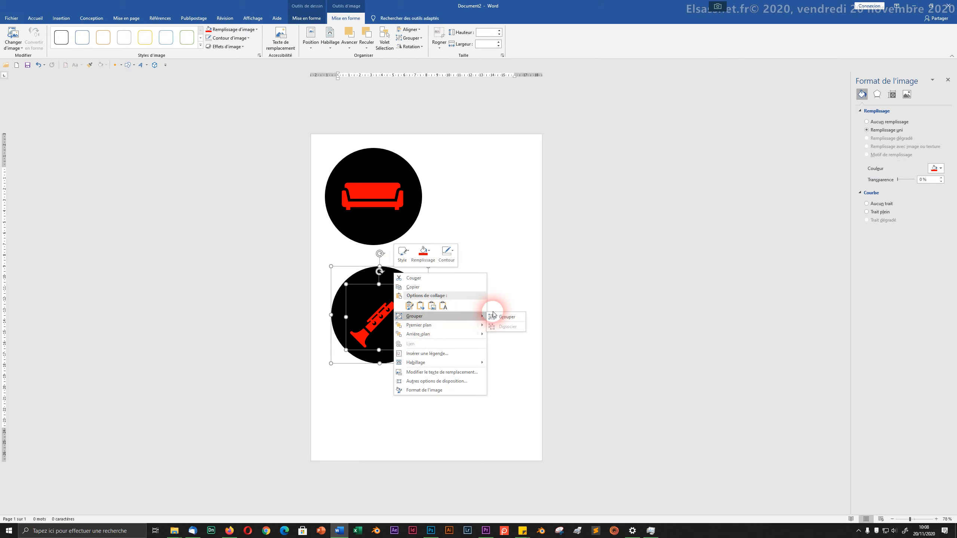
{"action": "left_click", "coordinate": [497, 317]}
{"action": "left_click_drag", "start_coordinate": [422, 315], "coordinate": [512, 214]}
{"action": "left_click", "coordinate": [420, 331]}
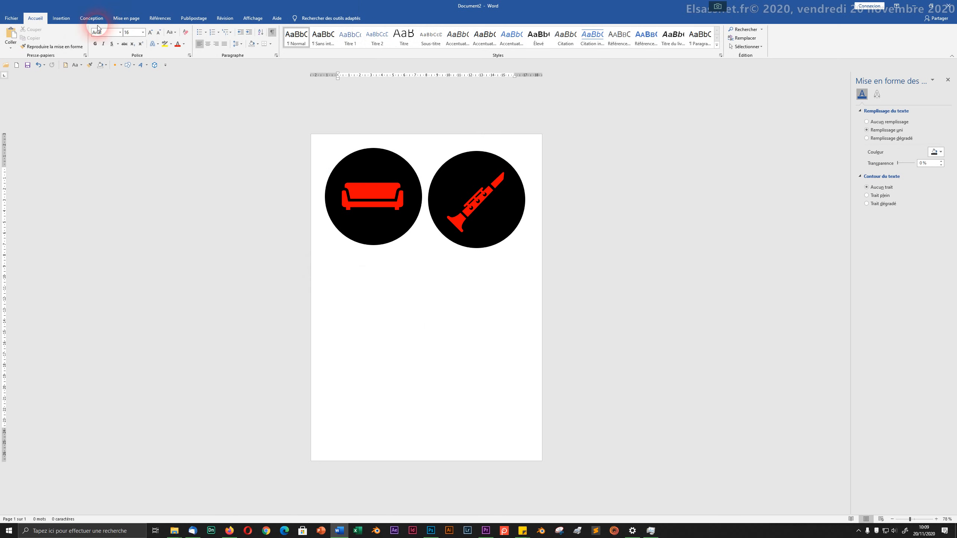
Browse the icon library's categories, including Dinosaures, Météo et saisons, Nourriture et boissons, Sports and Travail, without inserting an icon.
{"action": "left_click", "coordinate": [61, 18]}
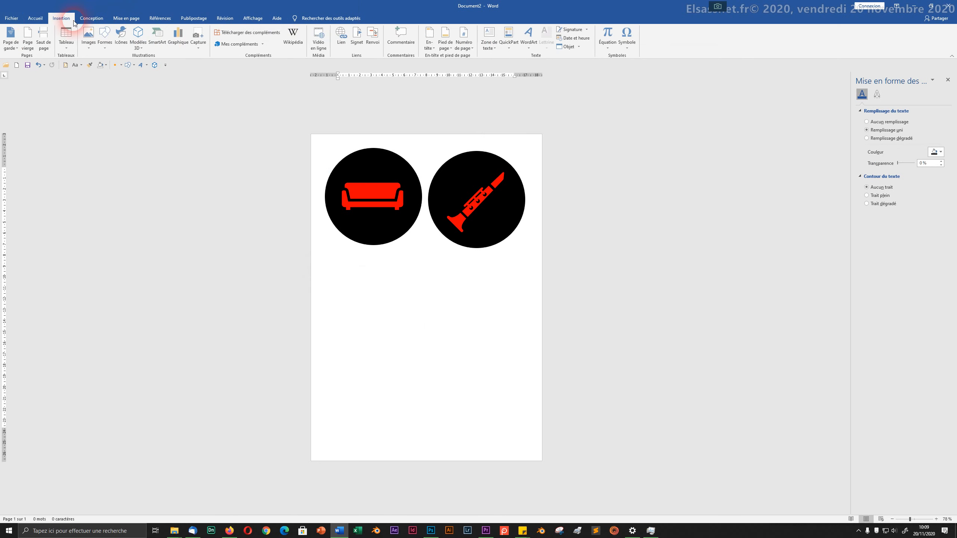
{"action": "left_click", "coordinate": [122, 37]}
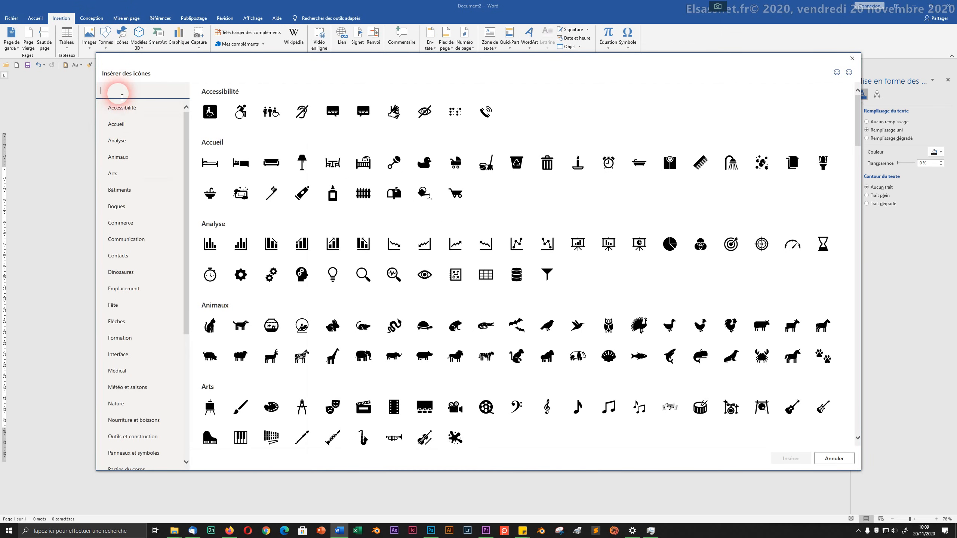
{"action": "left_click", "coordinate": [130, 272]}
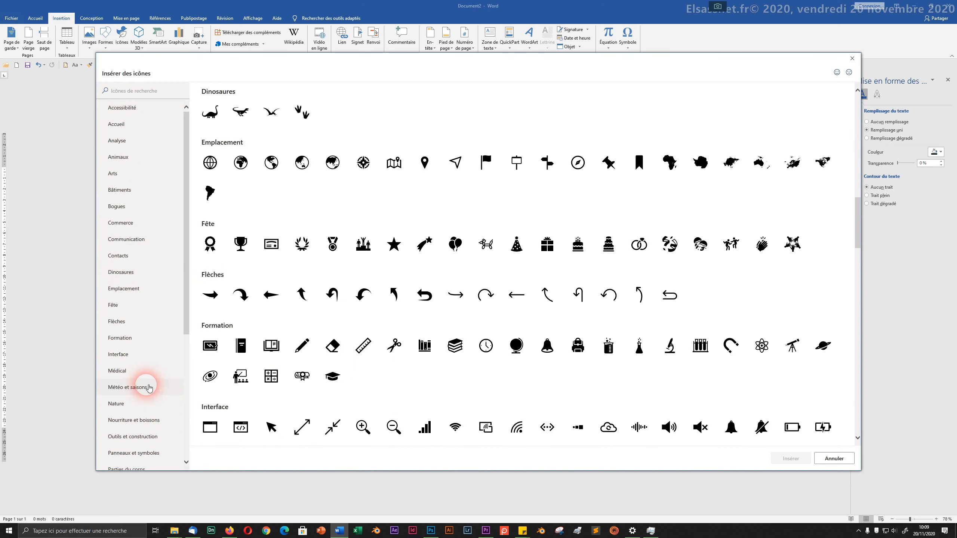
{"action": "left_click", "coordinate": [128, 388]}
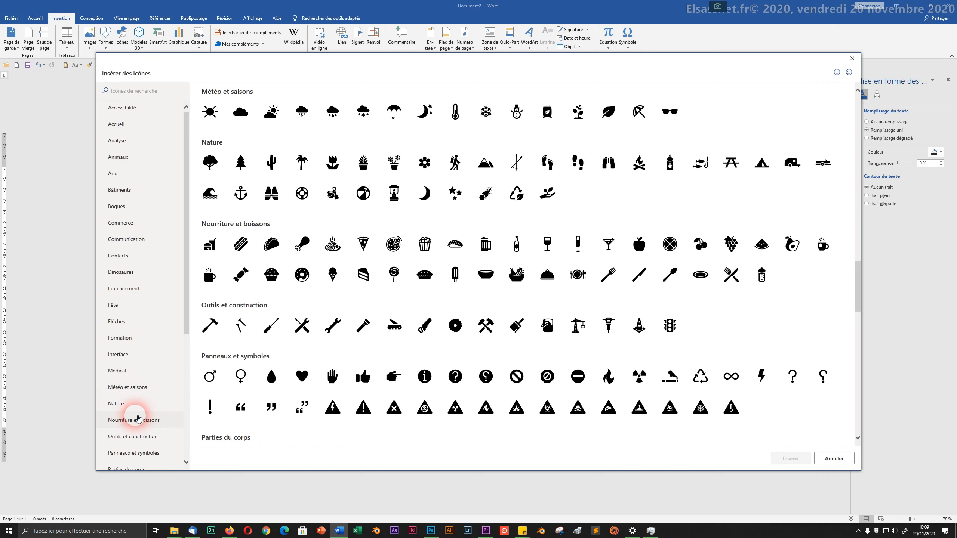
{"action": "left_click", "coordinate": [137, 419]}
{"action": "scroll", "coordinate": [137, 419], "scroll_direction": "down", "scroll_amount": 5}
{"action": "left_click", "coordinate": [115, 363]}
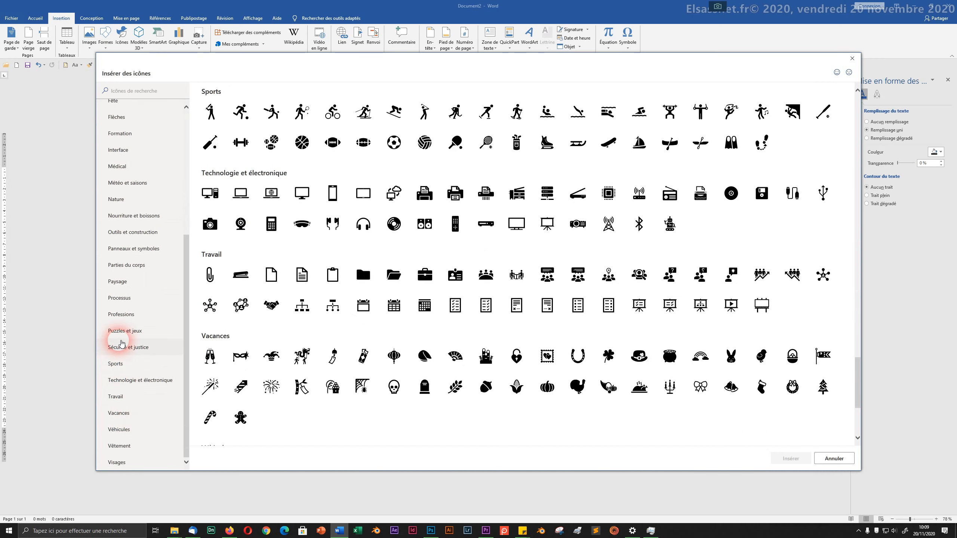
{"action": "left_click", "coordinate": [120, 398]}
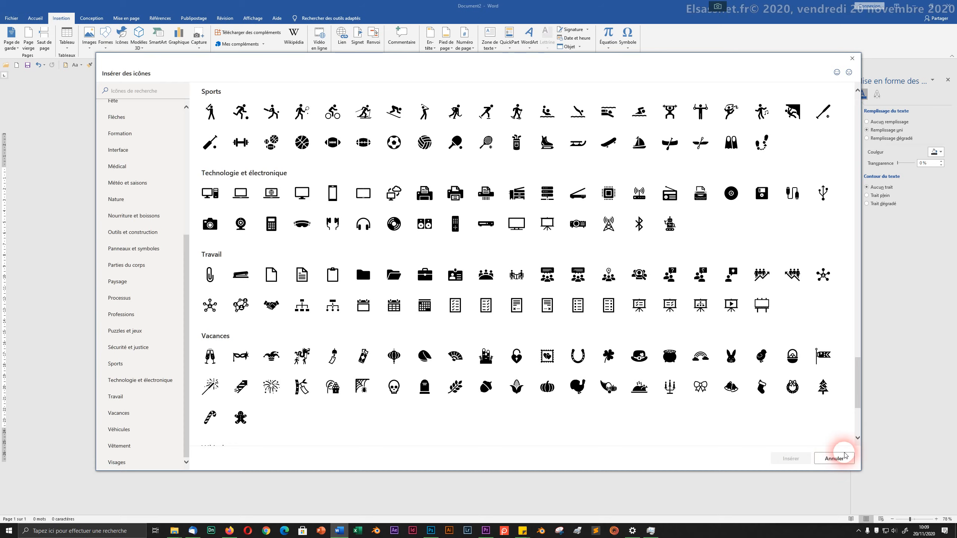
{"action": "left_click", "coordinate": [842, 458]}
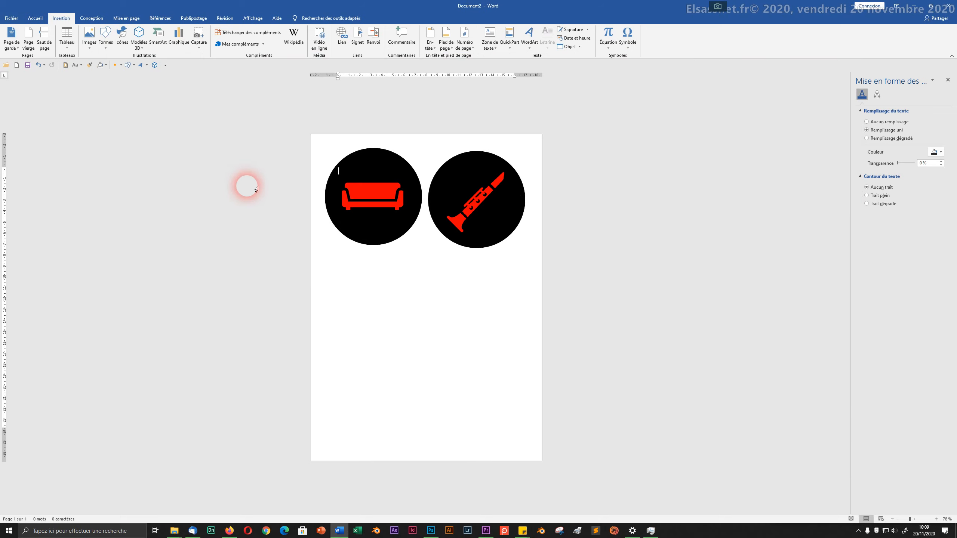
Examine the available sources for inserting a 3D model.
{"action": "left_click", "coordinate": [245, 186]}
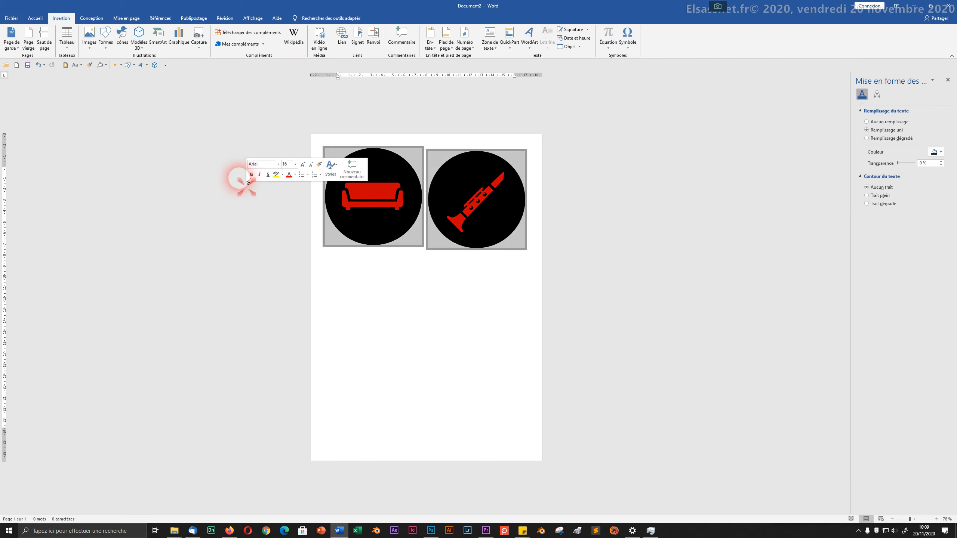
{"action": "left_click", "coordinate": [140, 48]}
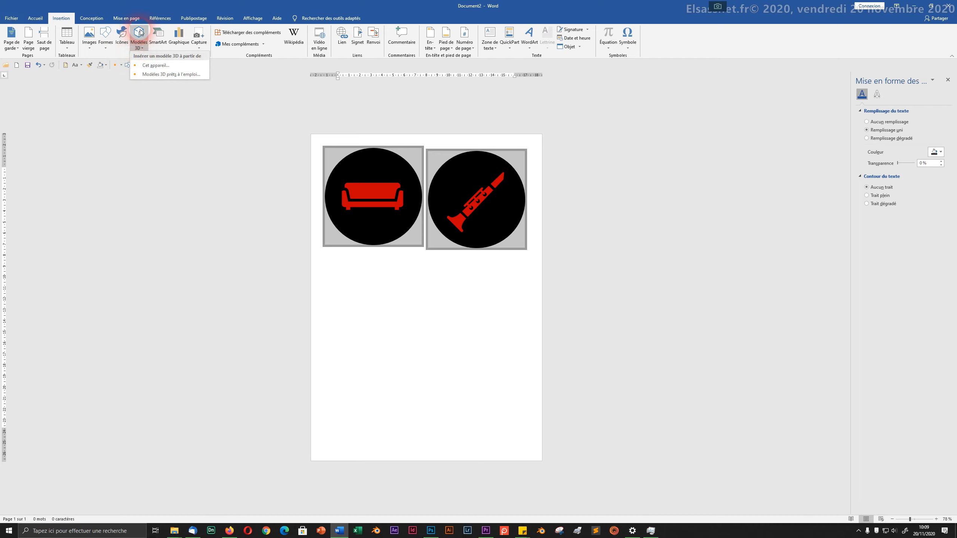
{"action": "left_click", "coordinate": [151, 133]}
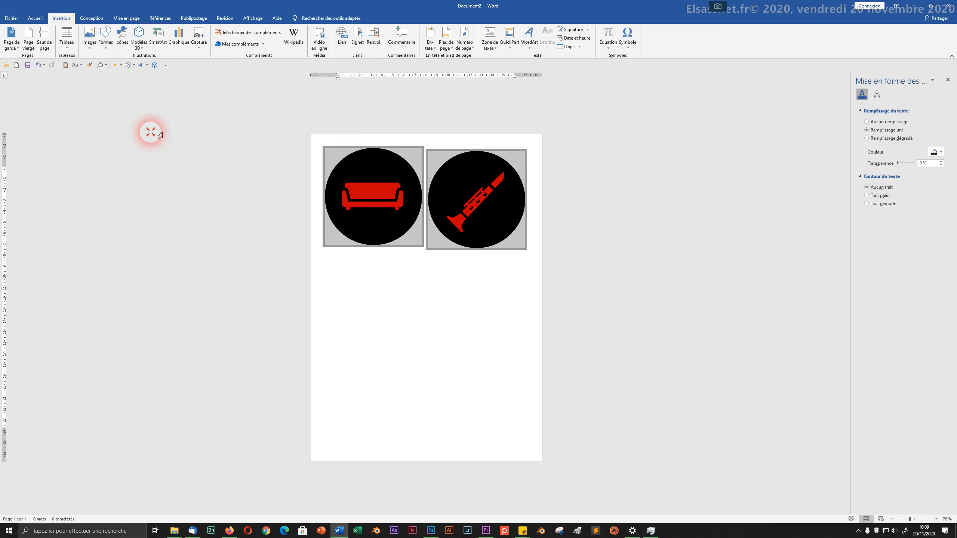
Insert a "Liste d'images verticales" SmartArt graphic from the Liste category.
{"action": "left_click", "coordinate": [159, 40]}
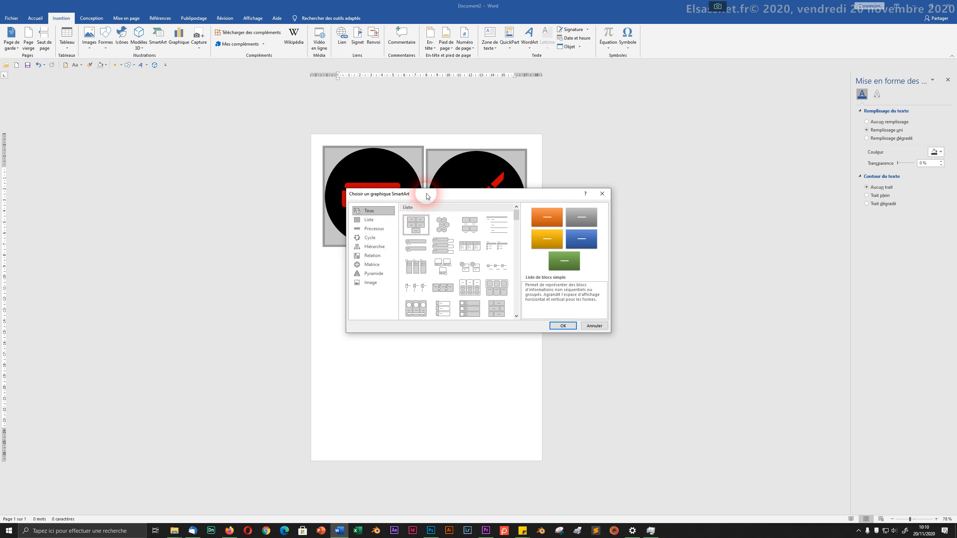
{"action": "left_click_drag", "start_coordinate": [428, 196], "coordinate": [147, 119]}
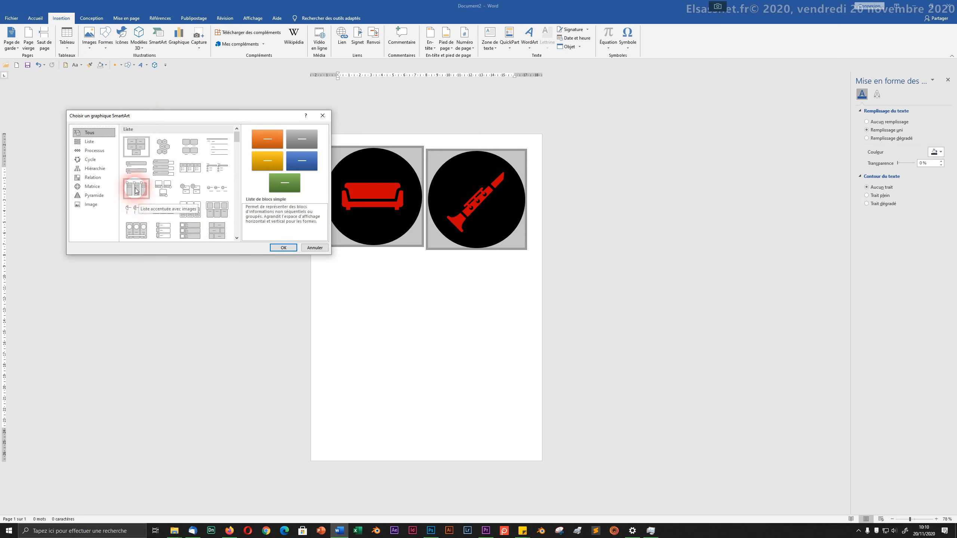
{"action": "left_click", "coordinate": [92, 144]}
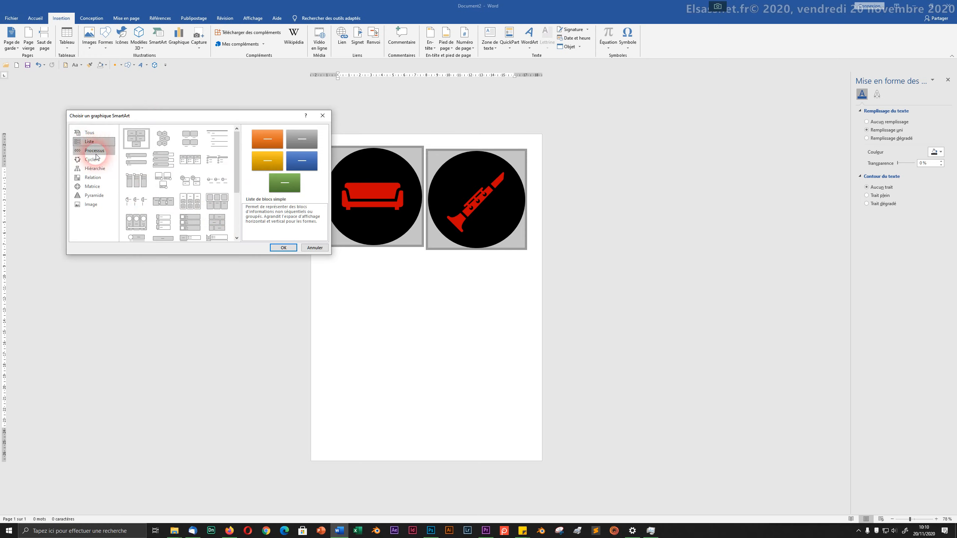
{"action": "left_click", "coordinate": [164, 163]}
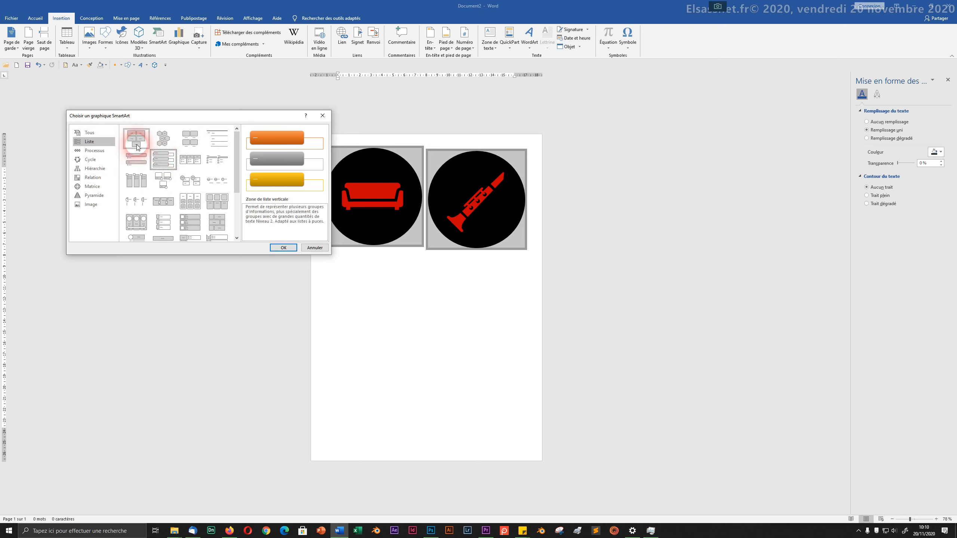
{"action": "left_click", "coordinate": [190, 220]}
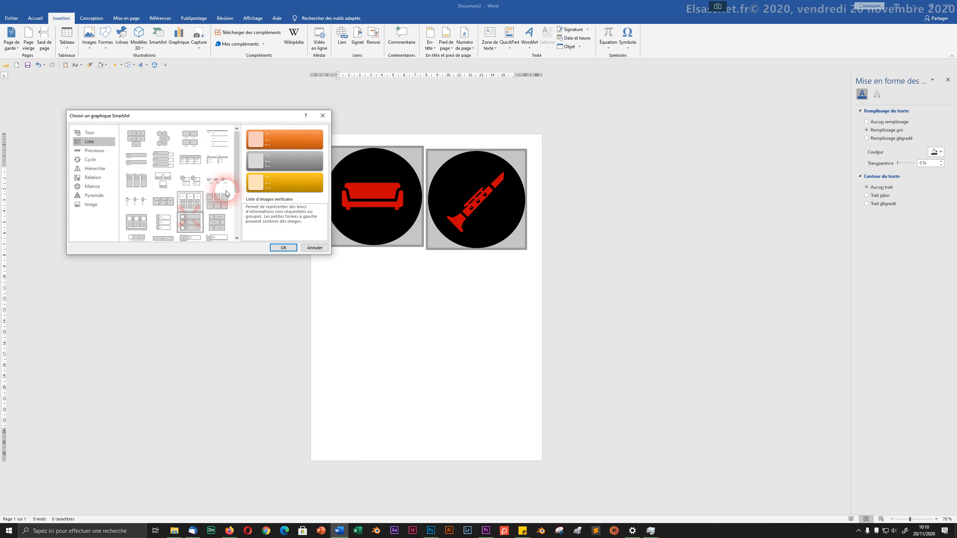
{"action": "left_click", "coordinate": [281, 247]}
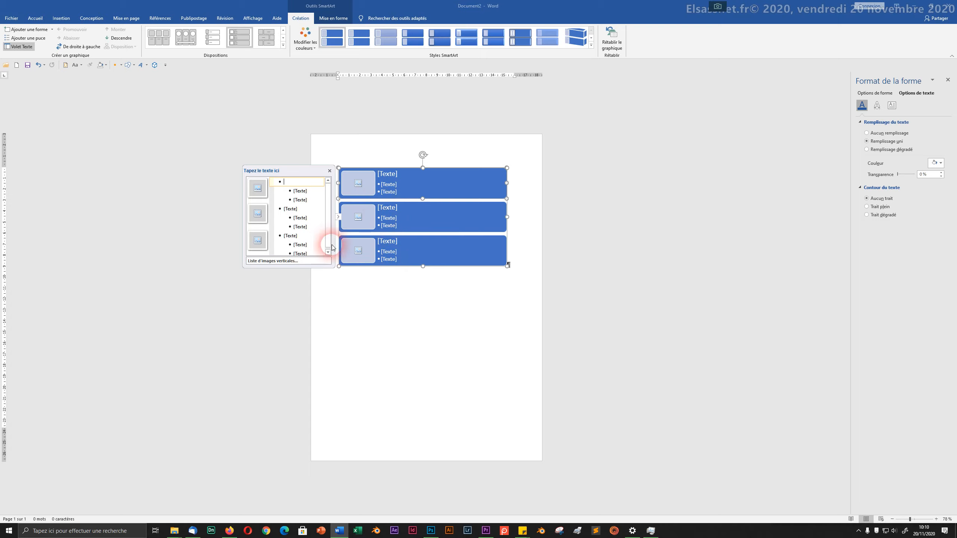
Title the first SmartArt block "Salut" and fill its first bullet with "test".
{"action": "left_click", "coordinate": [304, 194]}
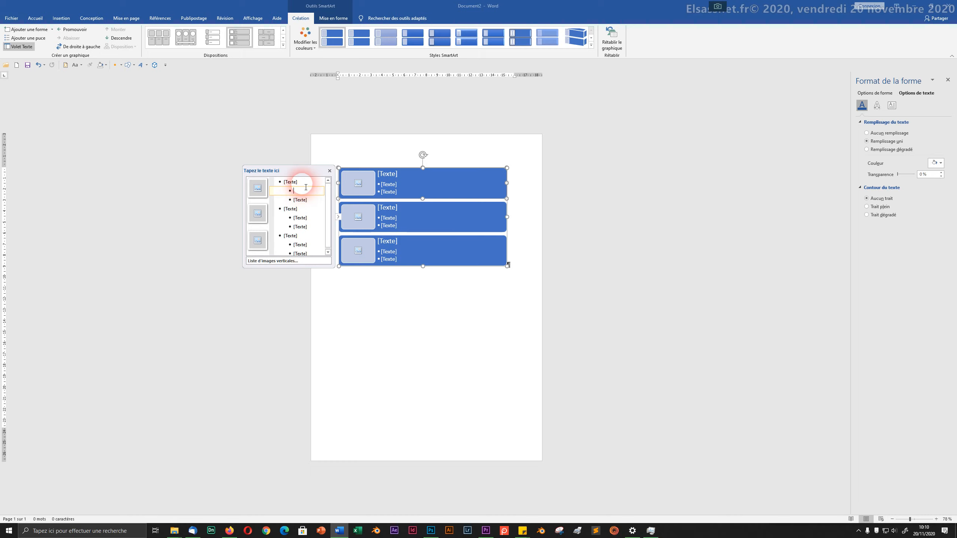
{"action": "type", "text": "test"}
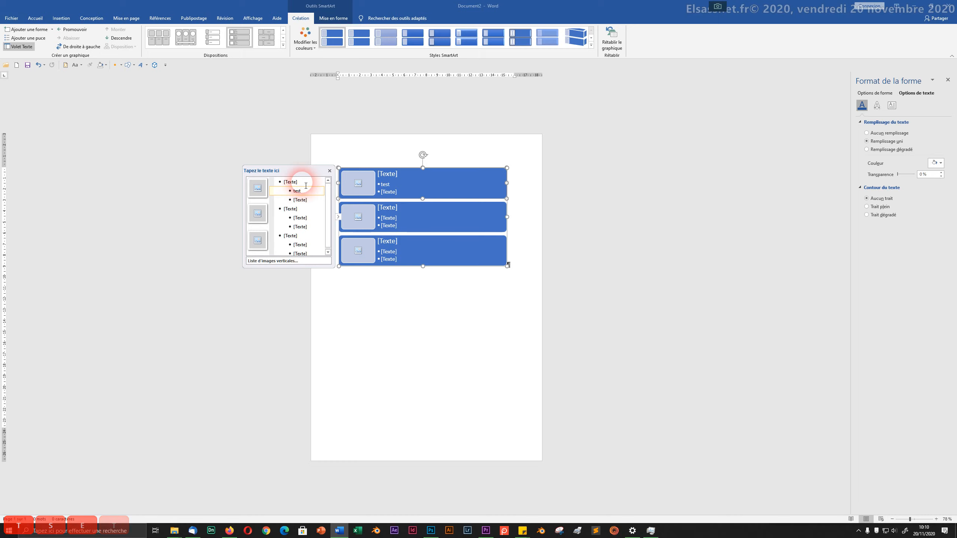
{"action": "left_click", "coordinate": [299, 182]}
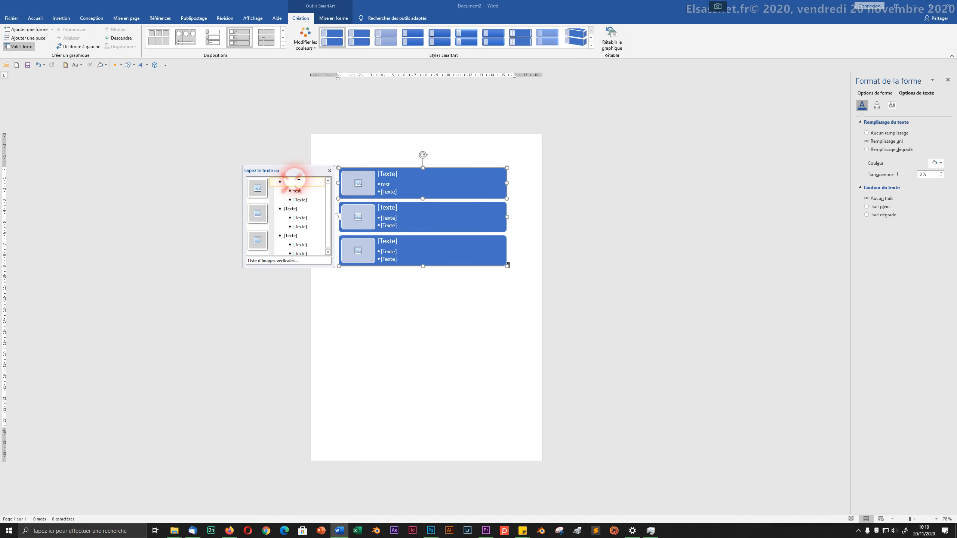
{"action": "type", "text": "Salut"}
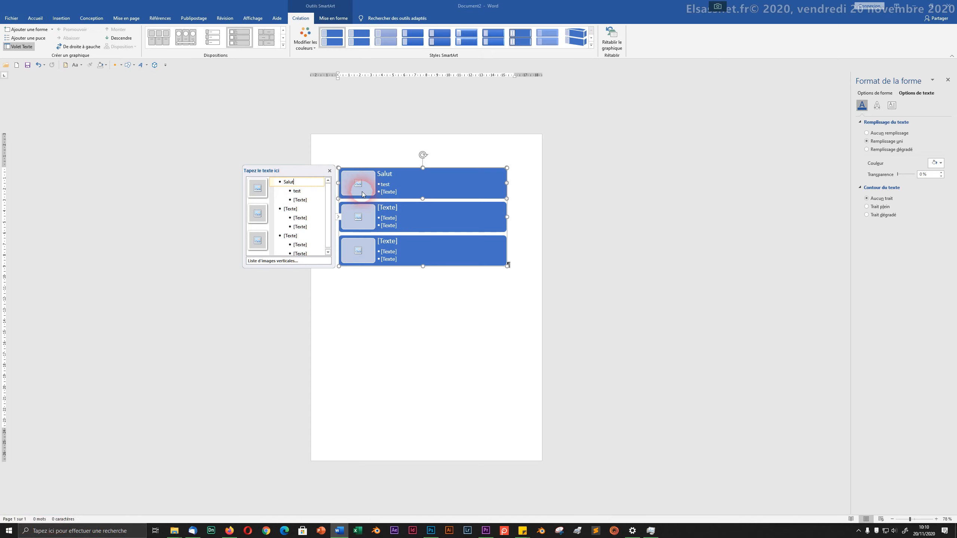
Fill the third block's second bullet with "drr" and add the bullets "erfer", "rg" four times, "erg" and "er" below it.
{"action": "left_click", "coordinate": [303, 249]}
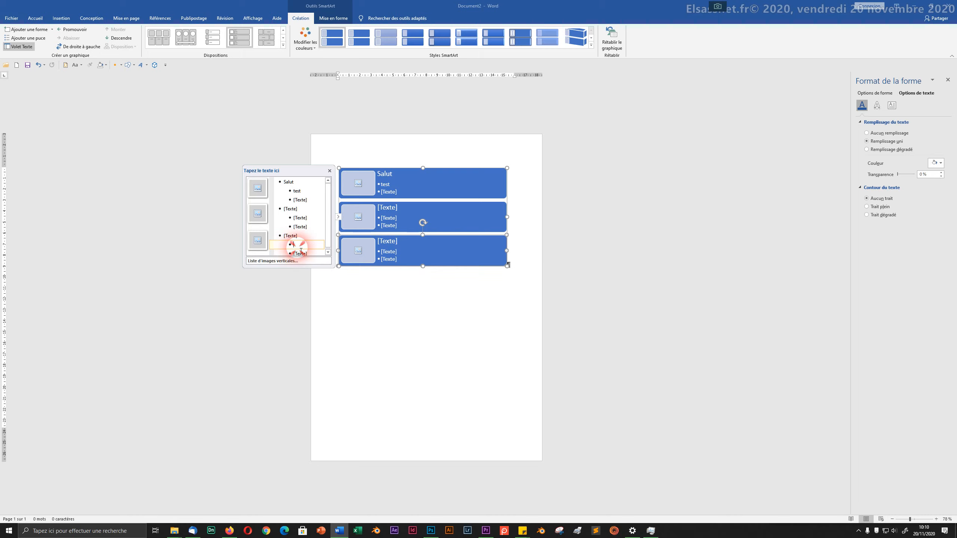
{"action": "left_click", "coordinate": [302, 253]}
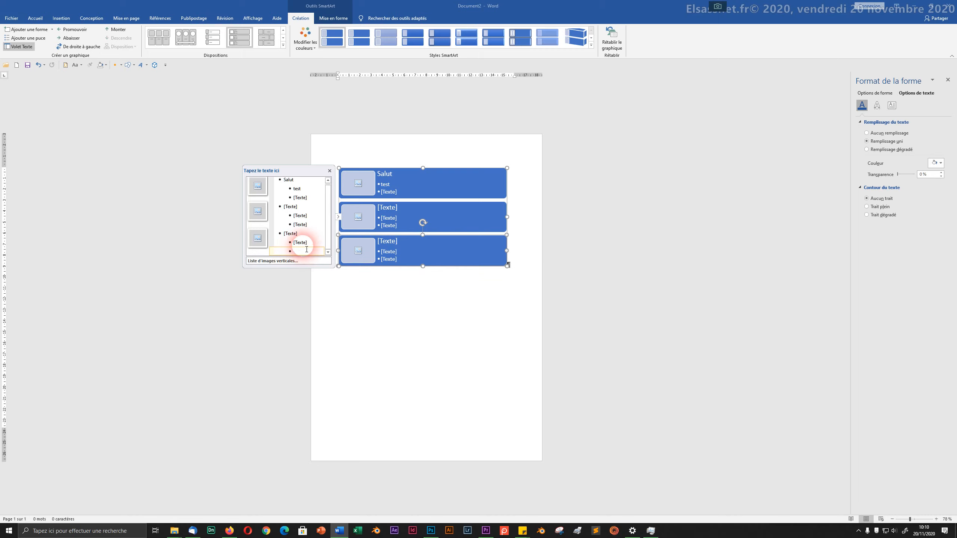
{"action": "type", "text": "drr"}
{"action": "key", "text": "Return"}
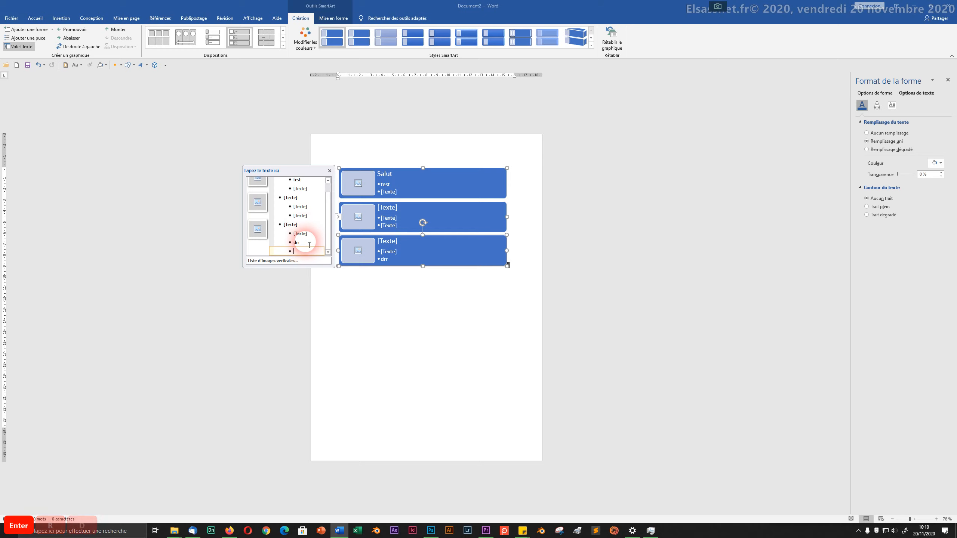
{"action": "type", "text": "erfer"}
{"action": "key", "text": "Return"}
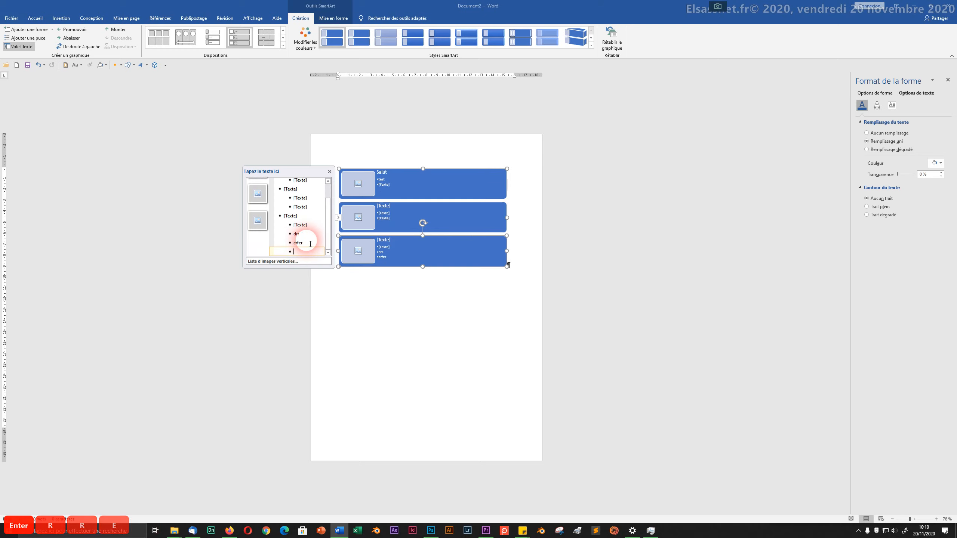
{"action": "type", "text": "rg"}
{"action": "key", "text": "Return"}
{"action": "type", "text": "rg"}
{"action": "key", "text": "Return"}
{"action": "type", "text": "rg"}
{"action": "key", "text": "Return"}
{"action": "type", "text": "rg"}
{"action": "key", "text": "Return"}
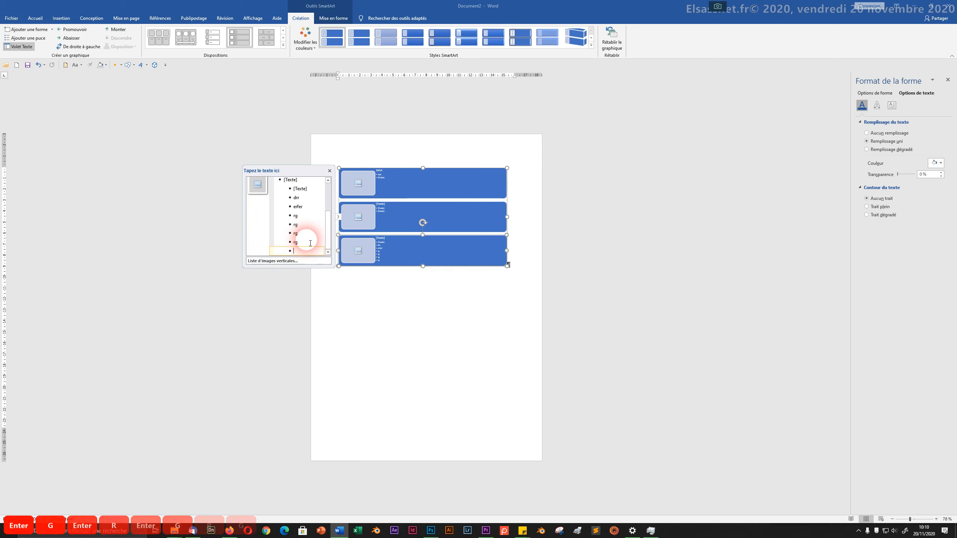
{"action": "type", "text": "erg"}
{"action": "key", "text": "Return"}
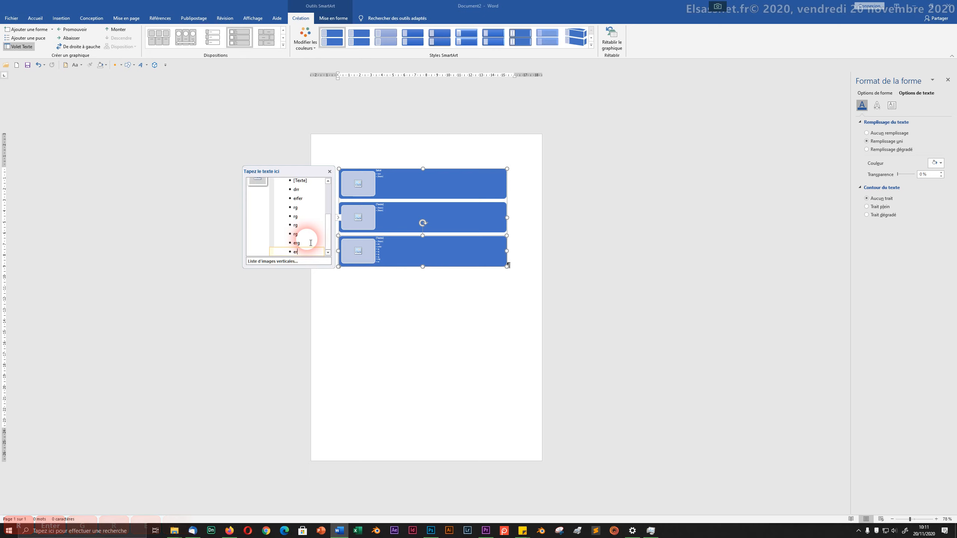
Delete all bullets below the first "rg" in the third SmartArt block.
{"action": "key", "text": "shift+Up"}
{"action": "key", "text": "shift+Up"}
{"action": "key", "text": "shift+Up"}
{"action": "key", "text": "shift+Up"}
{"action": "key", "text": "shift+Up"}
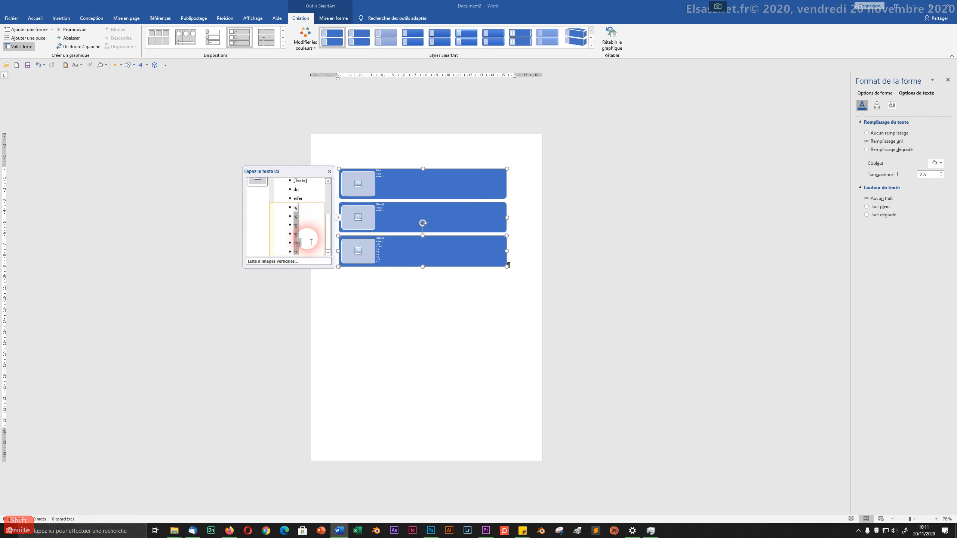
{"action": "key", "text": "Delete"}
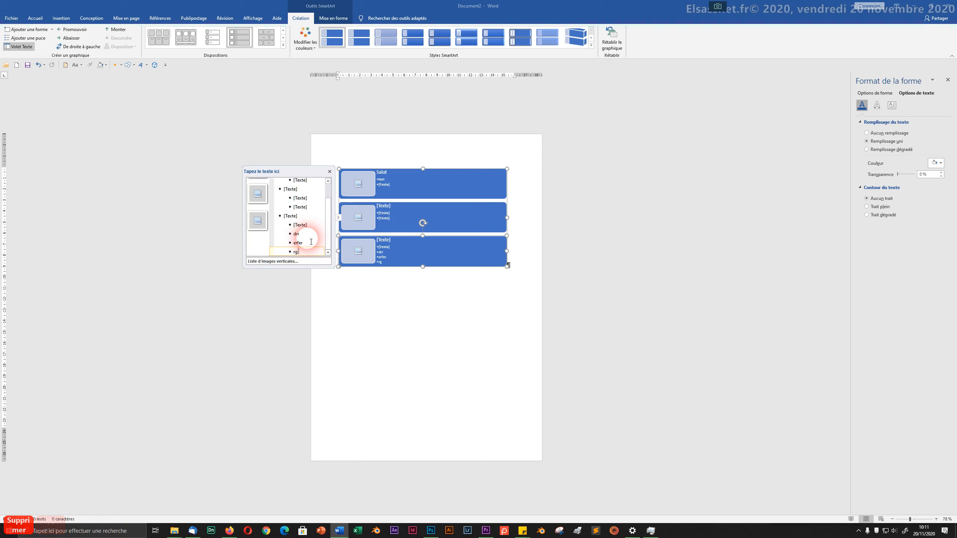
Remove the "rg" and "erfer" bullets from the third block and shorten "drr" to "dr".
{"action": "key", "text": "BackSpace"}
{"action": "key", "text": "BackSpace"}
{"action": "key", "text": "BackSpace"}
{"action": "key", "text": "BackSpace"}
{"action": "key", "text": "BackSpace"}
{"action": "key", "text": "BackSpace"}
{"action": "key", "text": "BackSpace"}
{"action": "key", "text": "BackSpace"}
{"action": "key", "text": "BackSpace"}
{"action": "key", "text": "BackSpace"}
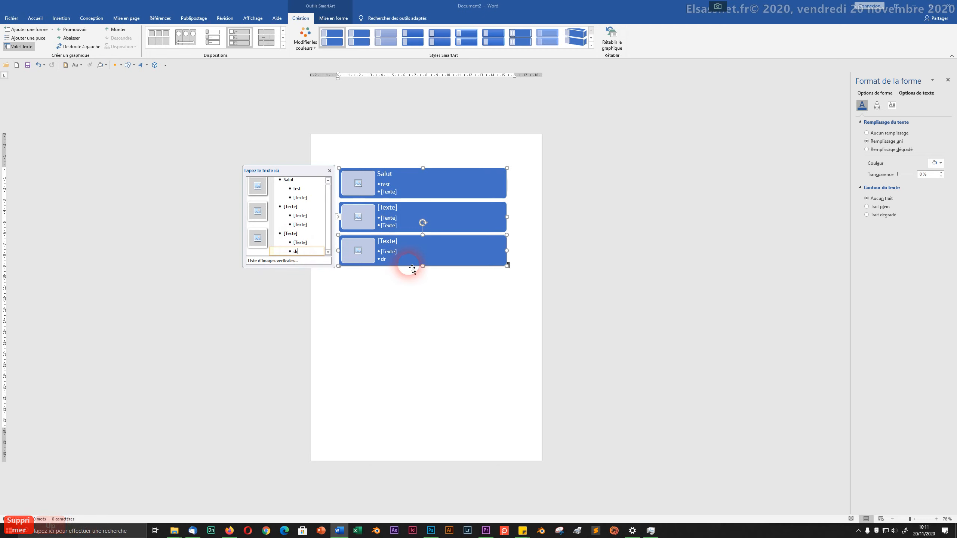
Try reducing the SmartArt graphic's height from its lower edge, and undo both that resize and the preceding bullet removal.
{"action": "left_click", "coordinate": [428, 287]}
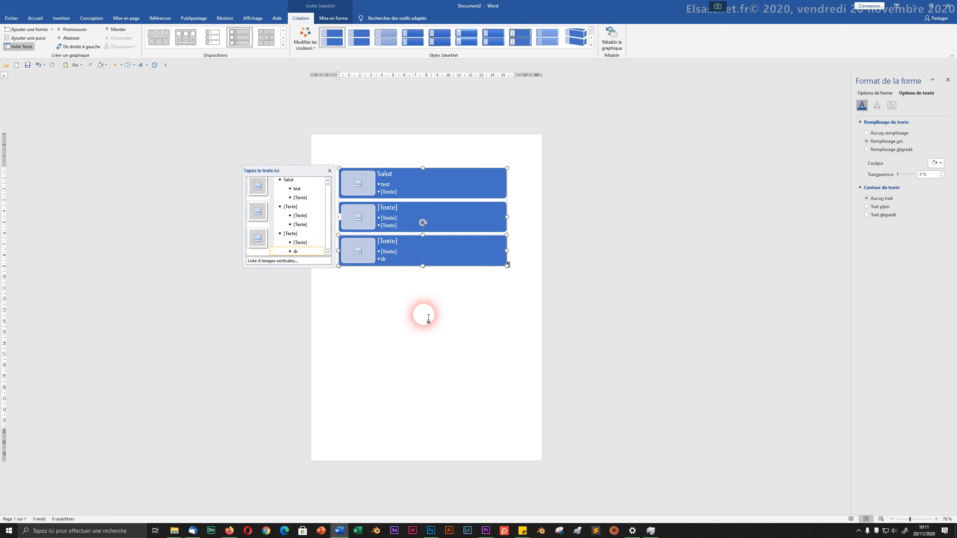
{"action": "left_click_drag", "start_coordinate": [423, 266], "coordinate": [429, 231]}
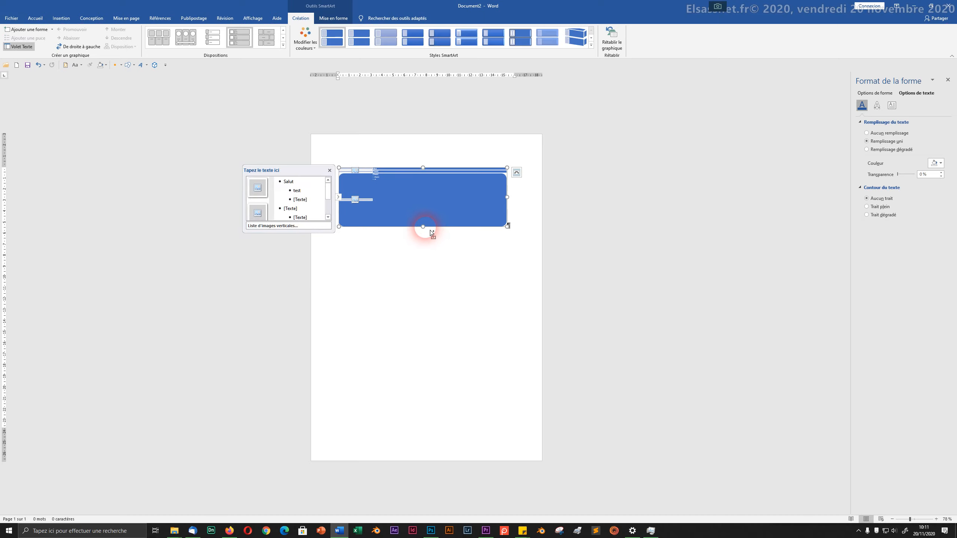
{"action": "key", "text": "ctrl+z"}
{"action": "key", "text": "ctrl+z"}
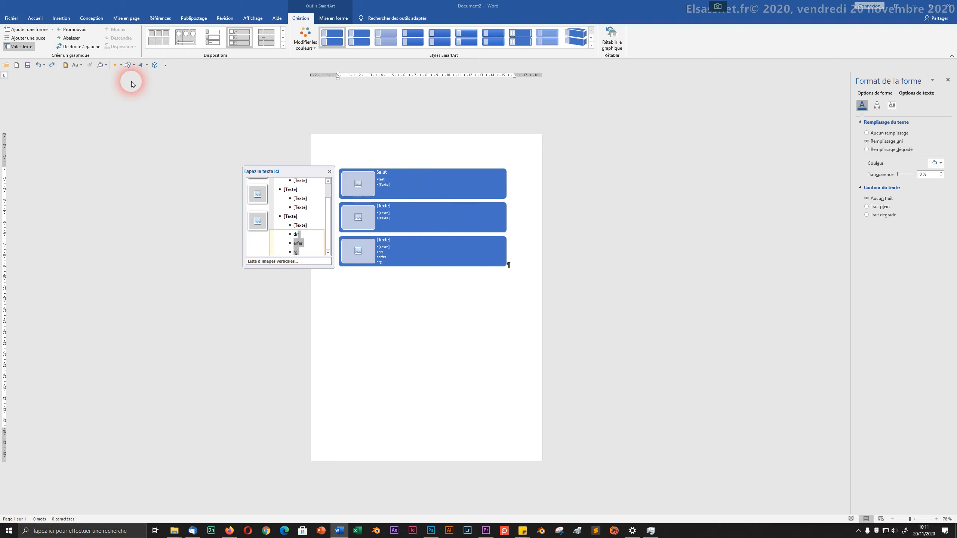
Add six empty picture blocks below the third block of the SmartArt graphic.
{"action": "left_click", "coordinate": [10, 30]}
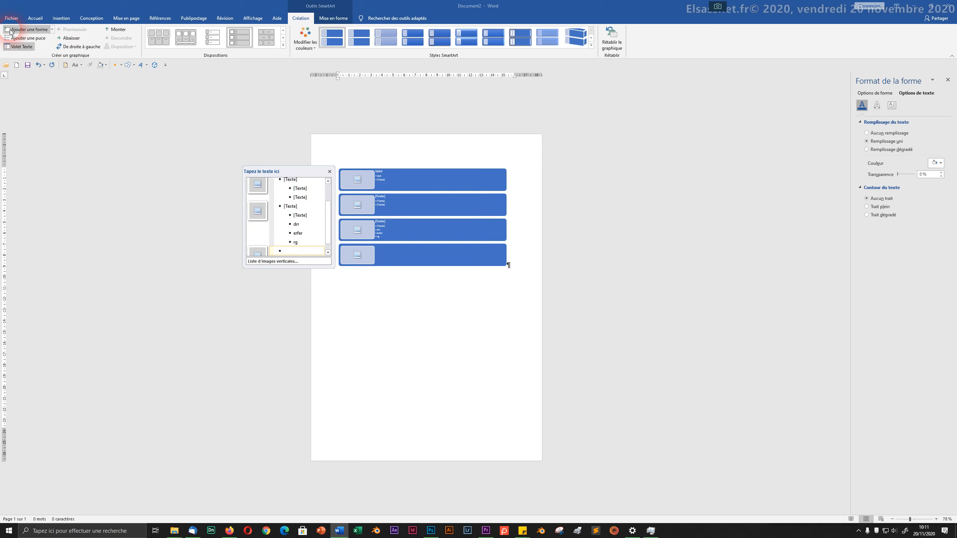
{"action": "left_click", "coordinate": [10, 30]}
{"action": "left_click", "coordinate": [10, 30]}
{"action": "left_click", "coordinate": [11, 30]}
{"action": "left_click", "coordinate": [10, 30]}
{"action": "left_click", "coordinate": [10, 30]}
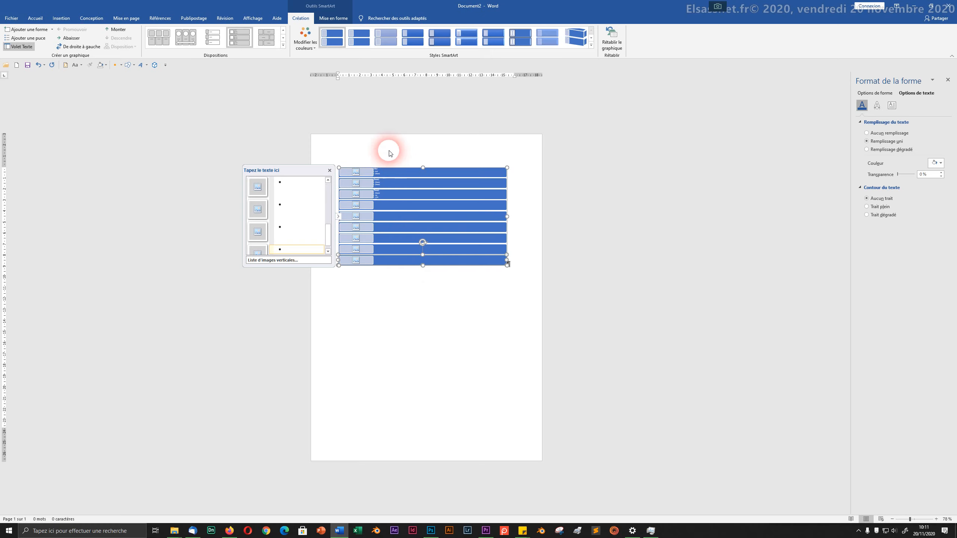
Stretch the SmartArt graphic vertically so that its nine blocks extend almost to the lower edge of the page.
{"action": "left_click_drag", "start_coordinate": [384, 139], "coordinate": [389, 178]}
{"action": "left_click", "coordinate": [395, 177]}
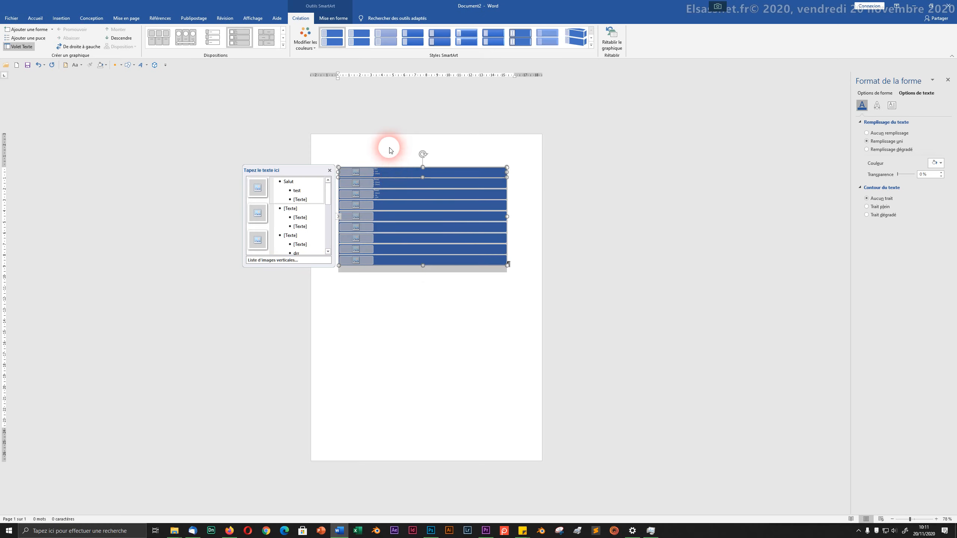
{"action": "left_click", "coordinate": [411, 166]}
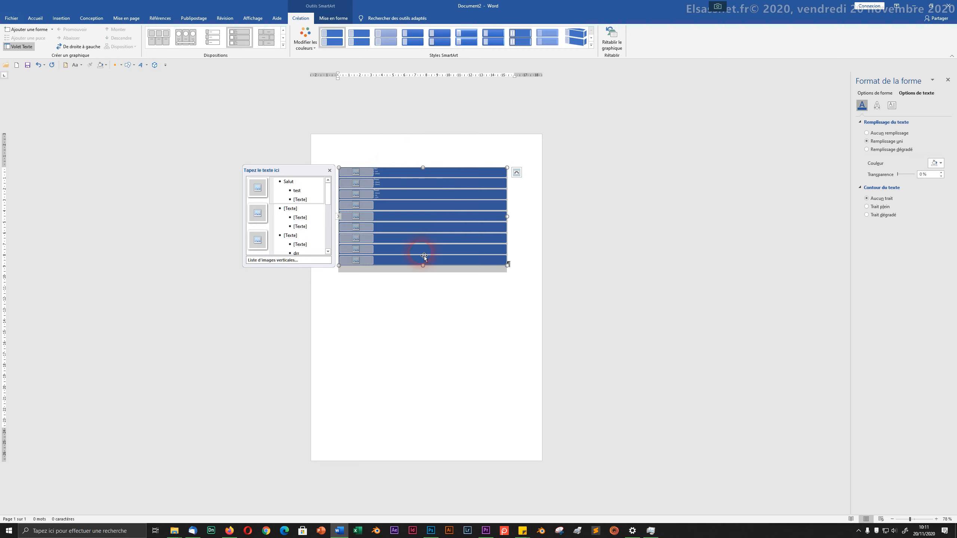
{"action": "left_click_drag", "start_coordinate": [423, 268], "coordinate": [433, 439]}
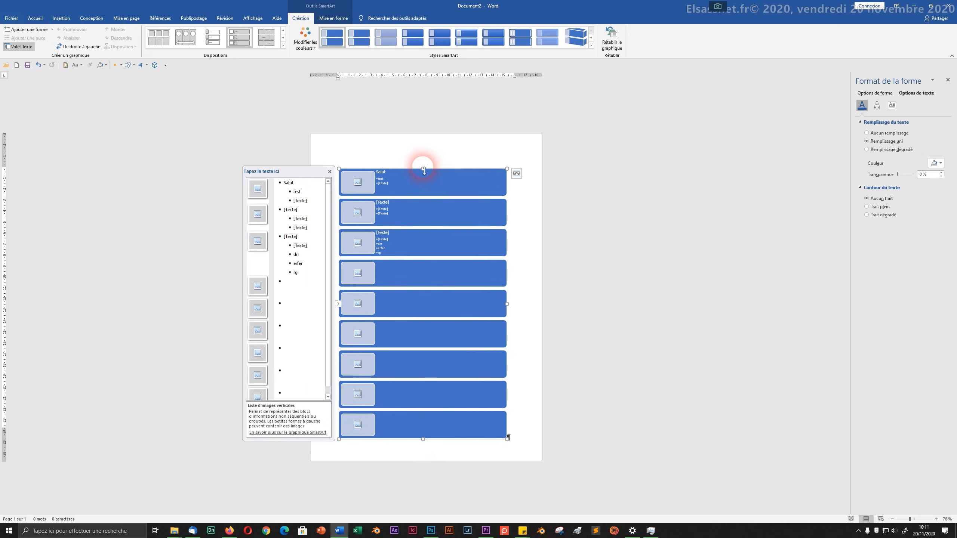
{"action": "left_click_drag", "start_coordinate": [424, 171], "coordinate": [423, 150]}
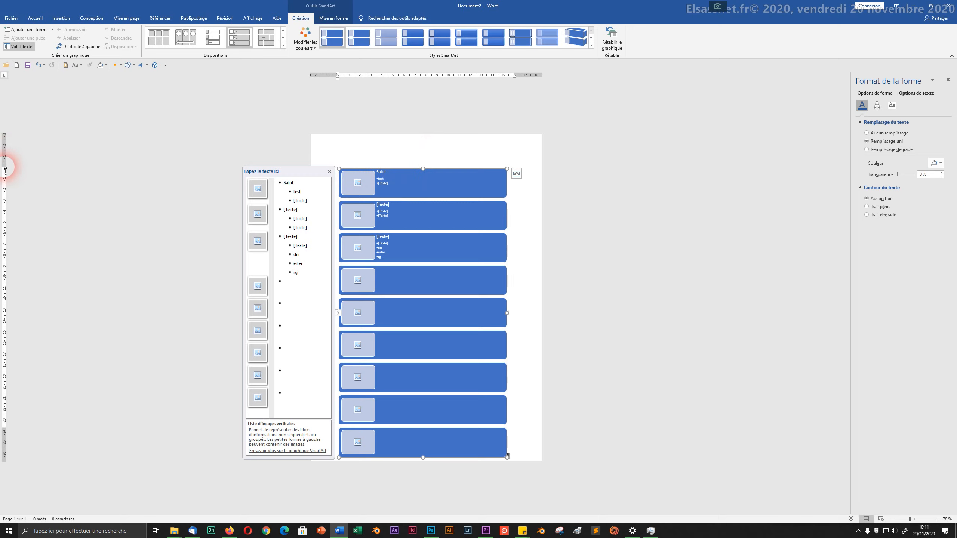
Reduce the page's upper margin to raise the SmartArt graphic, and widen the graphic slightly at its right edge.
{"action": "mouse_move", "coordinate": [6, 171]}
{"action": "left_mouse_down"}
{"action": "mouse_move", "coordinate": [6, 145]}
{"action": "mouse_move", "coordinate": [8, 154]}
{"action": "left_mouse_up"}
{"action": "left_click", "coordinate": [420, 319]}
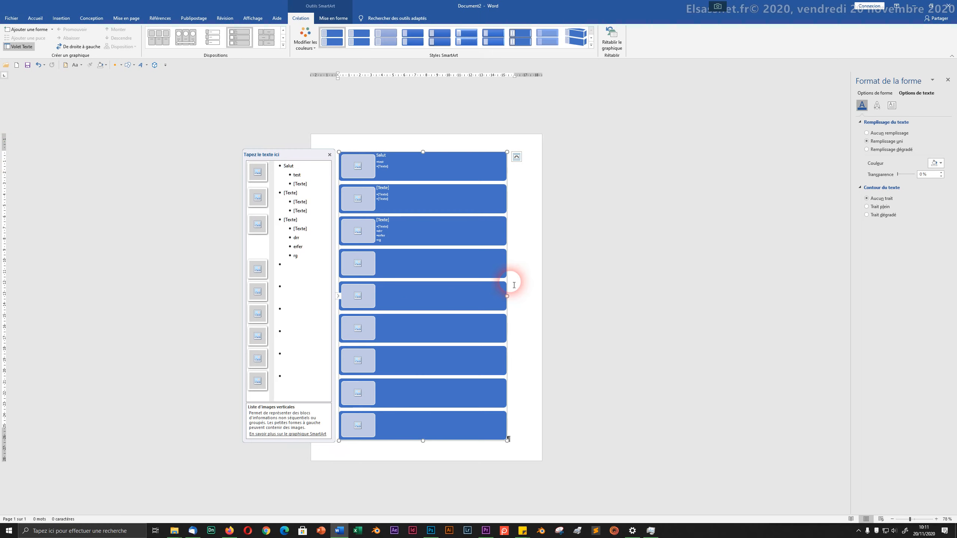
{"action": "mouse_move", "coordinate": [513, 298]}
{"action": "left_mouse_down"}
{"action": "mouse_move", "coordinate": [528, 298]}
{"action": "mouse_move", "coordinate": [519, 297]}
{"action": "left_mouse_up"}
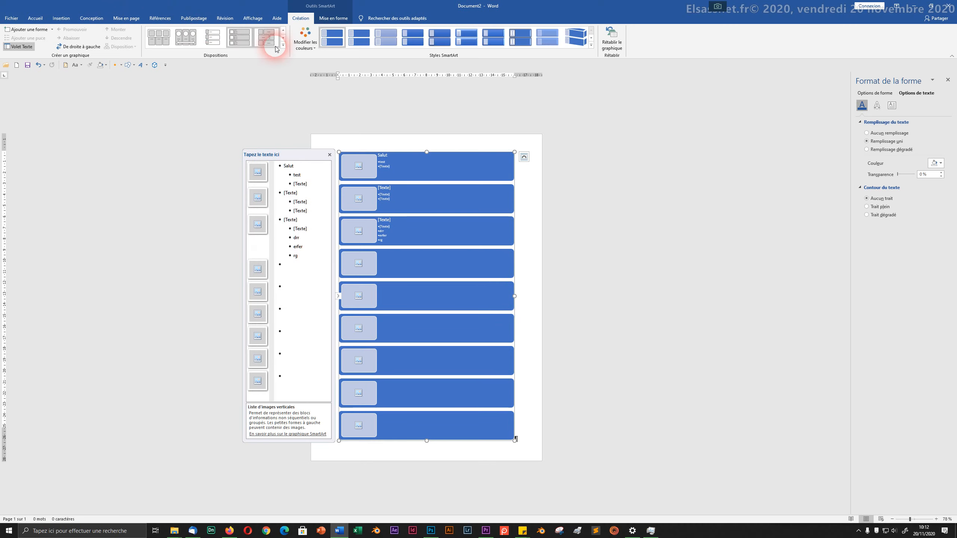
Preview the SmartArt colour variations, including the Coloré and Accentuation 6 sets, without applying one.
{"action": "left_click", "coordinate": [304, 45]}
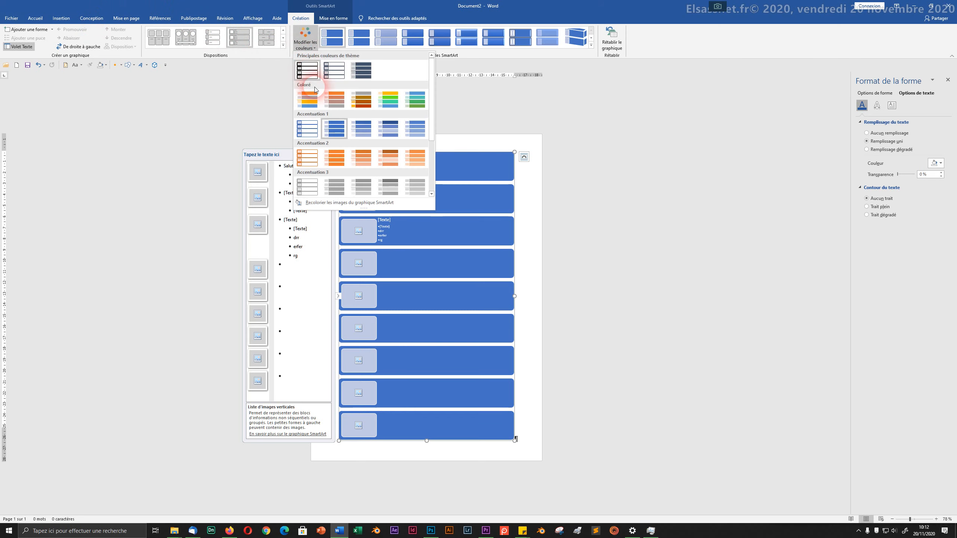
{"action": "left_click", "coordinate": [371, 100]}
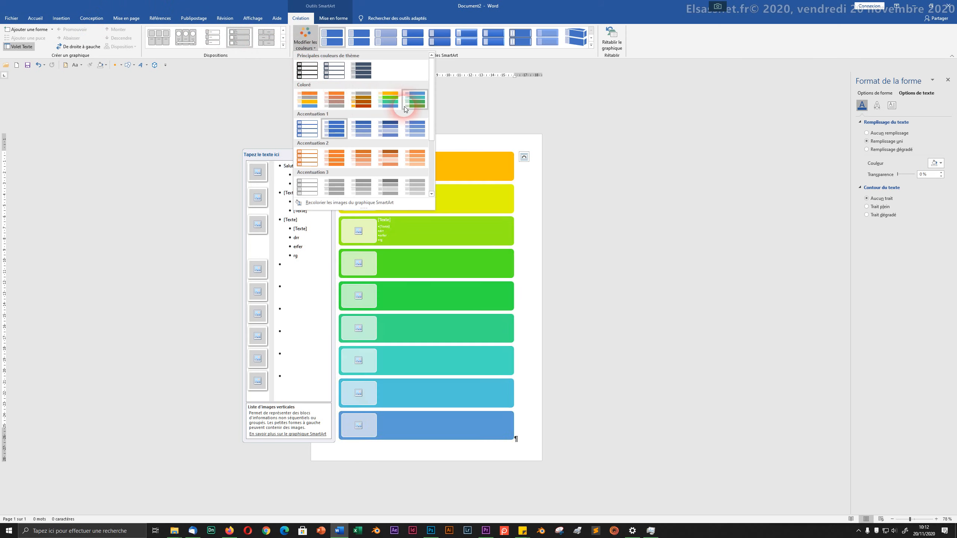
{"action": "scroll", "coordinate": [411, 163], "scroll_direction": "down", "scroll_amount": 2}
{"action": "scroll", "coordinate": [411, 163], "scroll_direction": "down", "scroll_amount": 1}
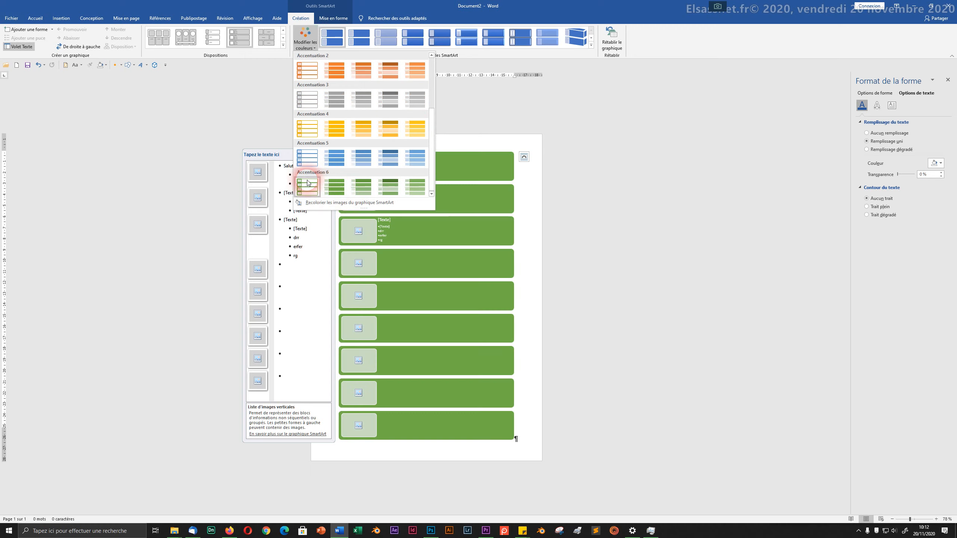
{"action": "left_click", "coordinate": [218, 114]}
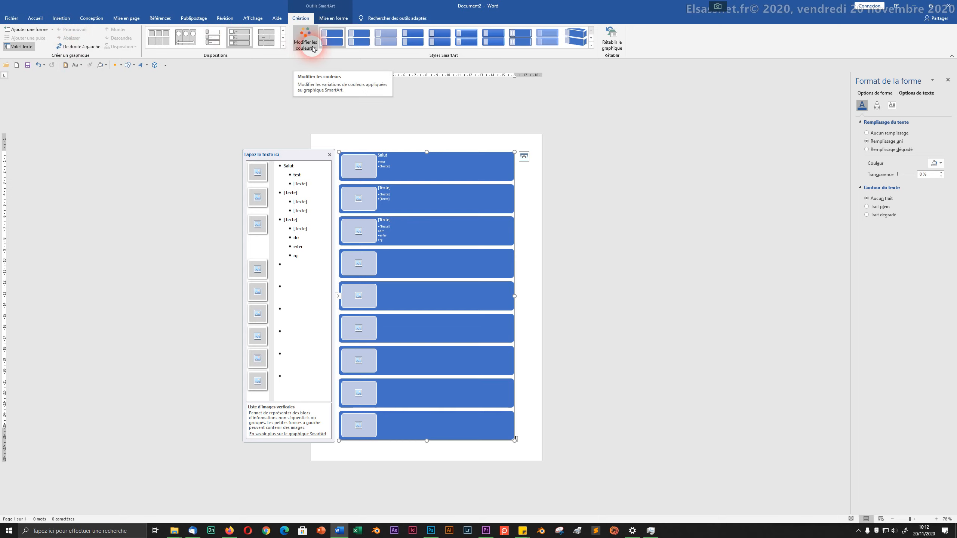
Apply the fifth SmartArt style, with a gradient blue fill, to the graphic.
{"action": "left_click", "coordinate": [448, 42]}
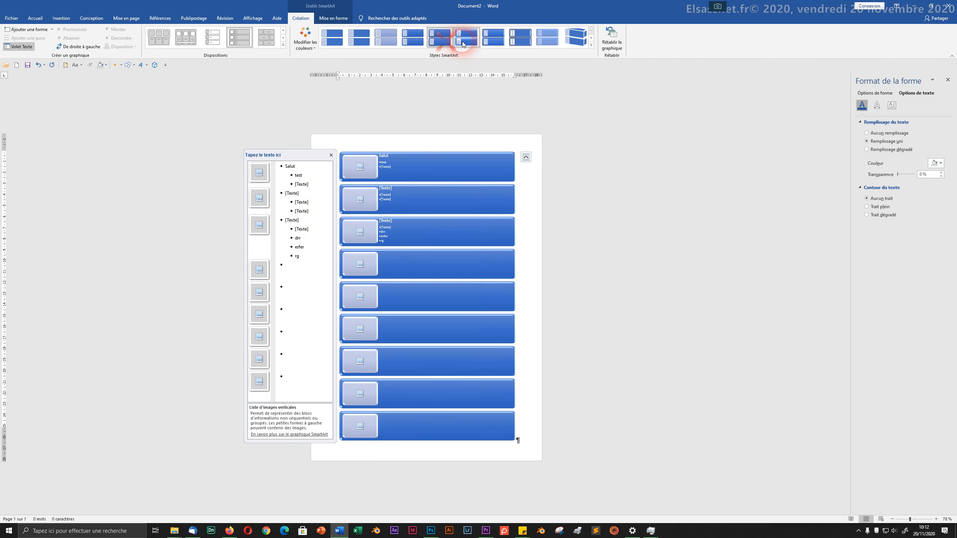
Try several 3D styles on the SmartArt graphic, apply the Métallique style, and open the graphic's object formatting options.
{"action": "left_click", "coordinate": [494, 38]}
{"action": "left_click", "coordinate": [529, 45]}
{"action": "left_click", "coordinate": [575, 38]}
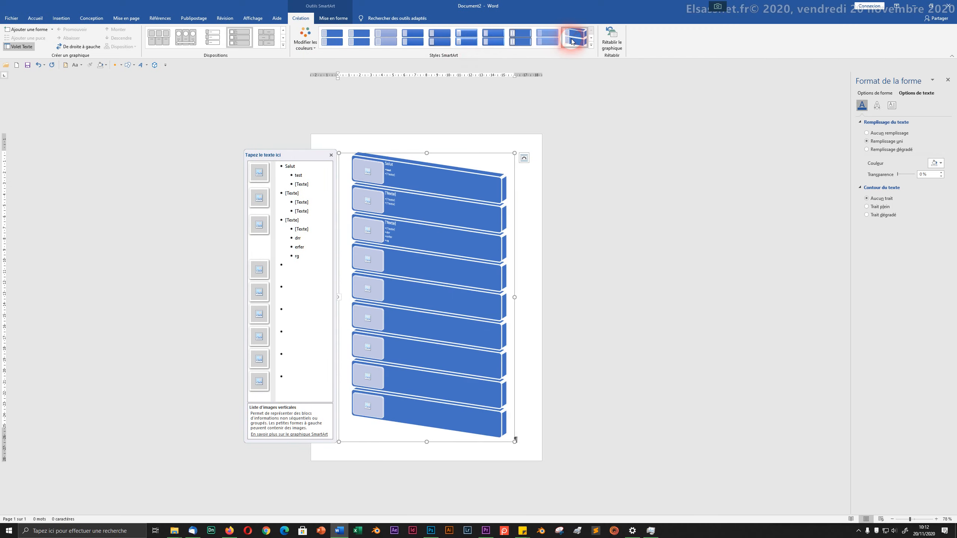
{"action": "left_click", "coordinate": [591, 44]}
{"action": "left_click", "coordinate": [540, 82]}
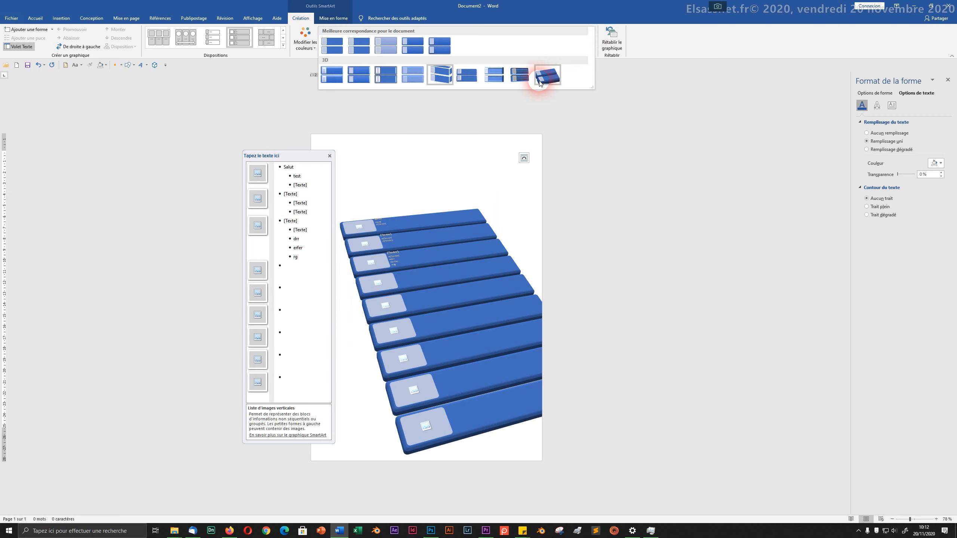
{"action": "left_click", "coordinate": [491, 75]}
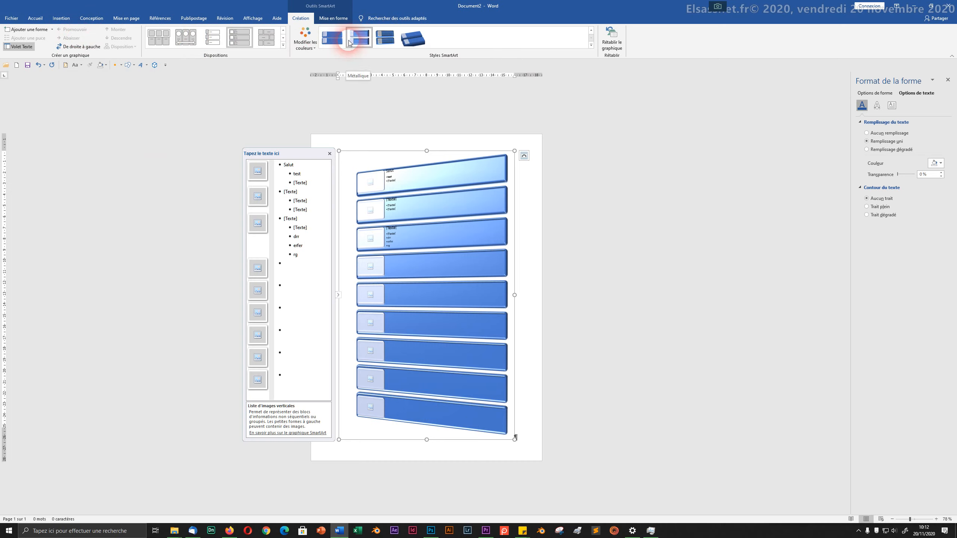
{"action": "right_click", "coordinate": [462, 219]}
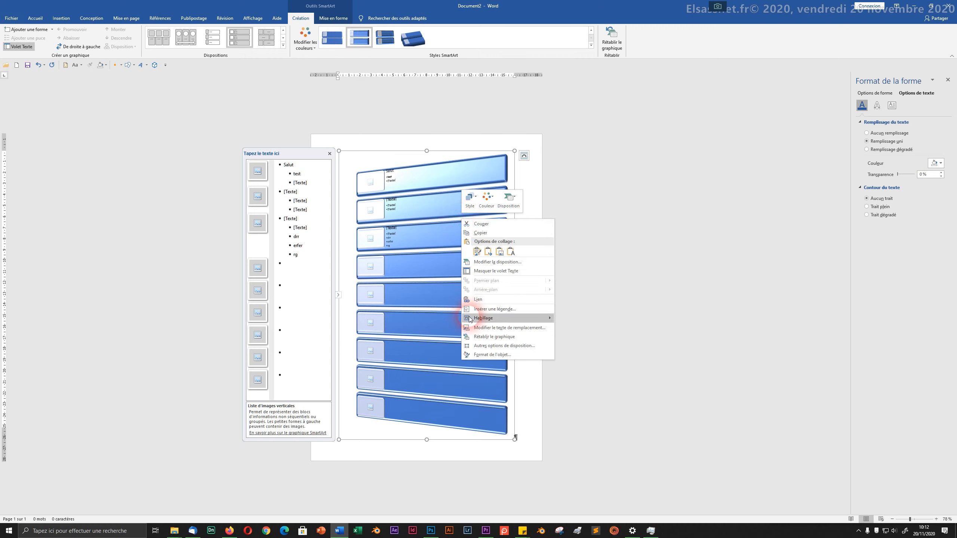
{"action": "left_click", "coordinate": [482, 355]}
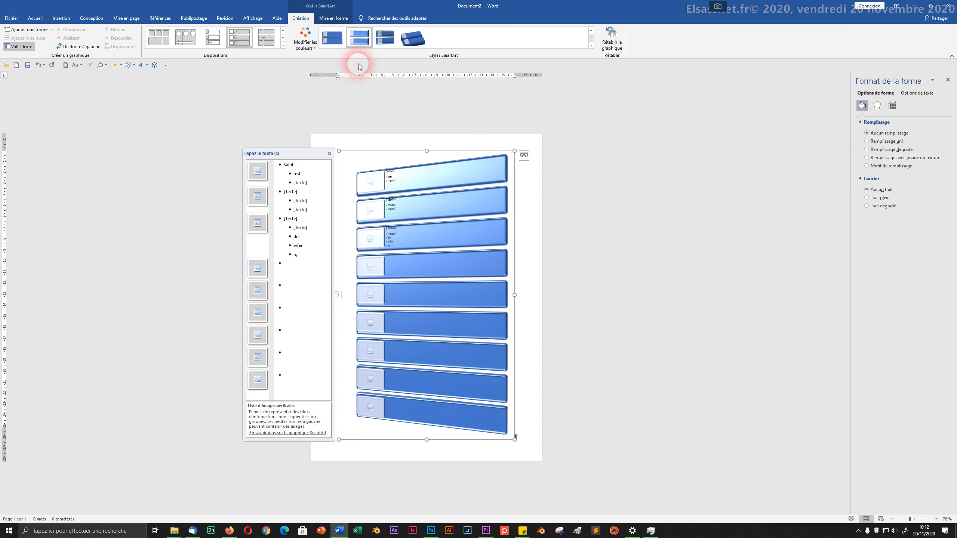
Delete the second block of the SmartArt graphic, and then remove the whole graphic from the page.
{"action": "left_click", "coordinate": [441, 206]}
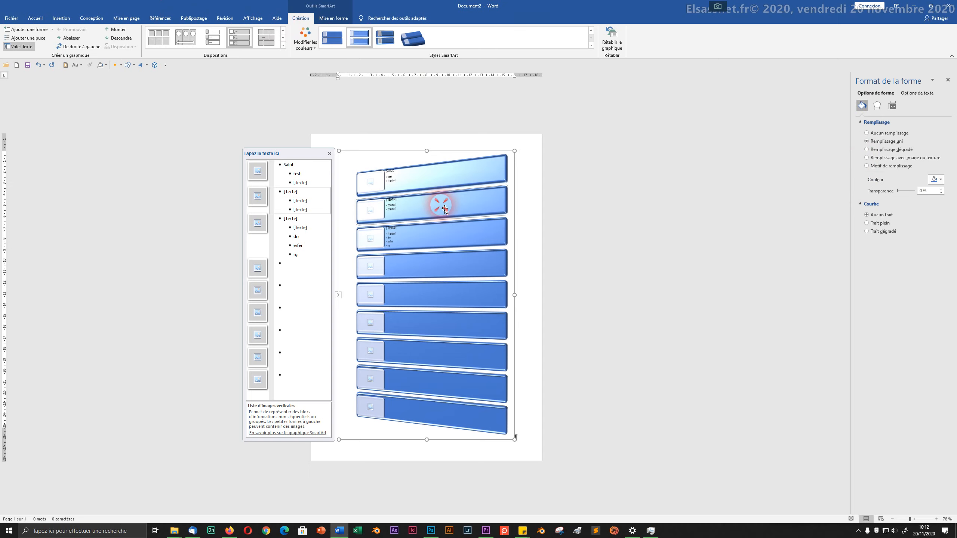
{"action": "key", "text": "Delete"}
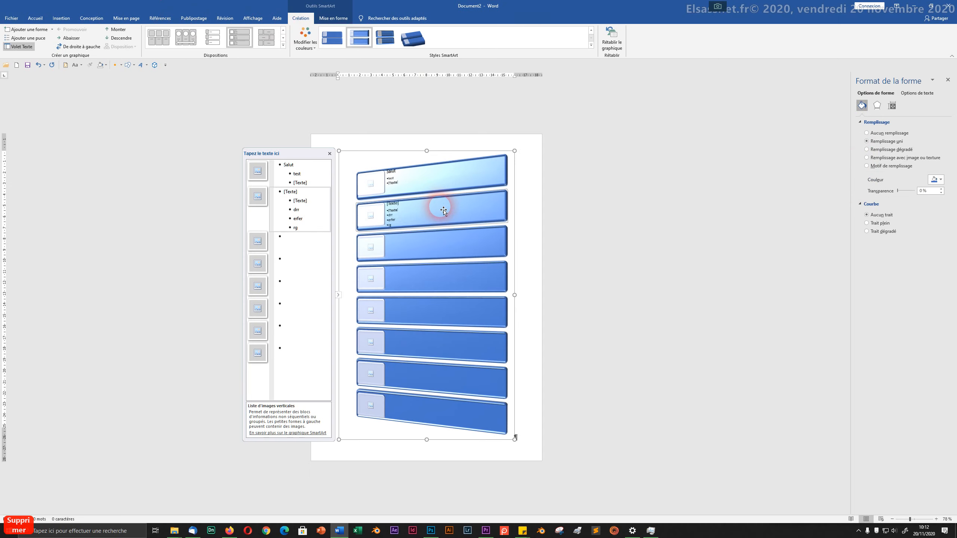
{"action": "left_click", "coordinate": [379, 153]}
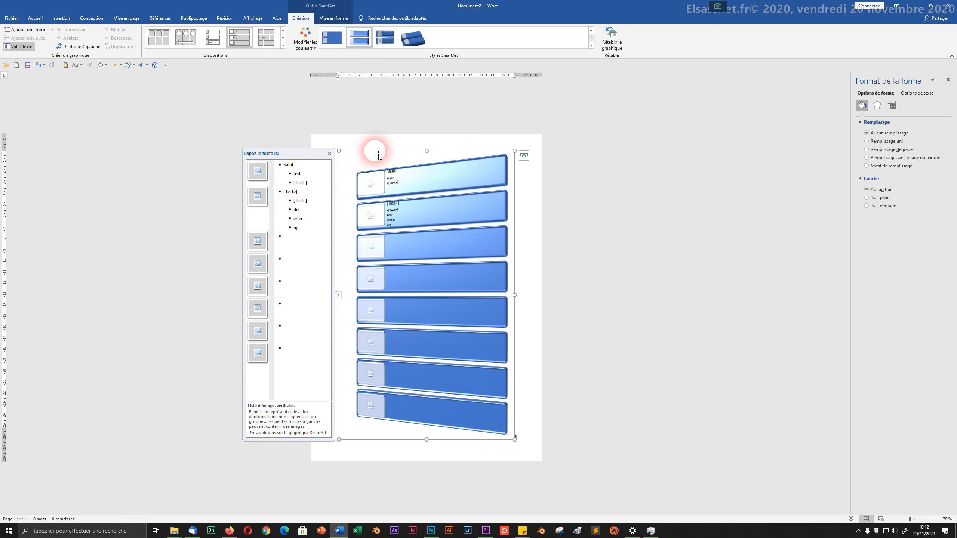
{"action": "key", "text": "Delete"}
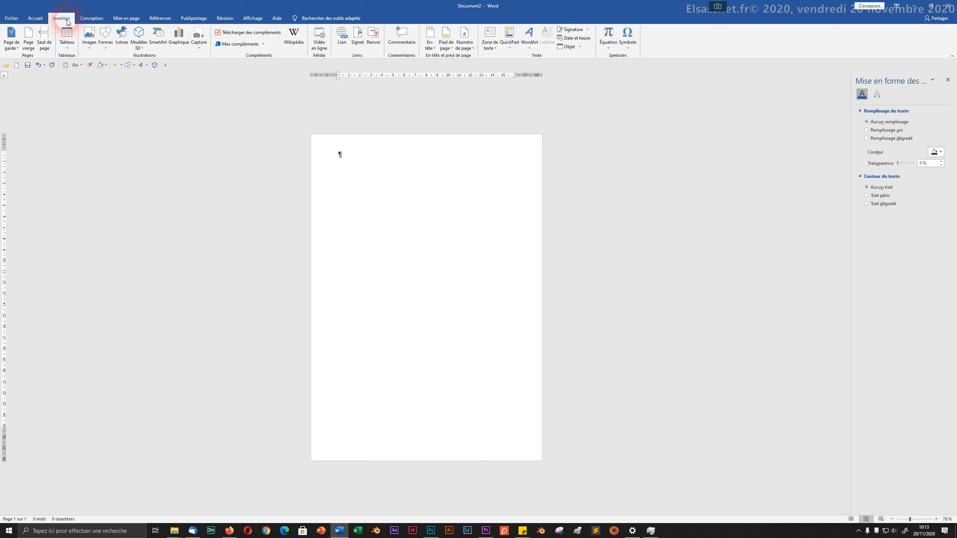
Compare the line, pie and bar chart types, and insert a stacked bar chart (Barres empilées) into the empty page.
{"action": "left_click", "coordinate": [177, 37]}
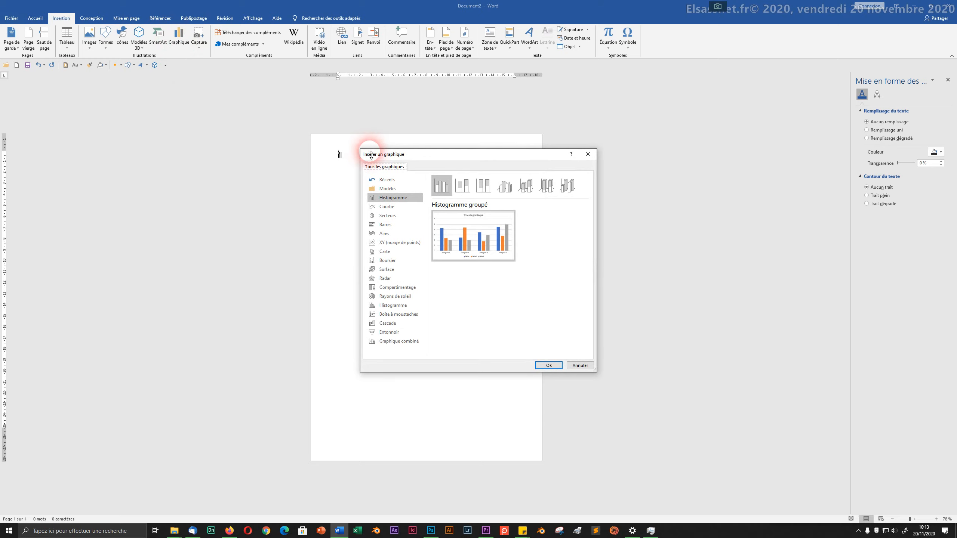
{"action": "left_click", "coordinate": [394, 207]}
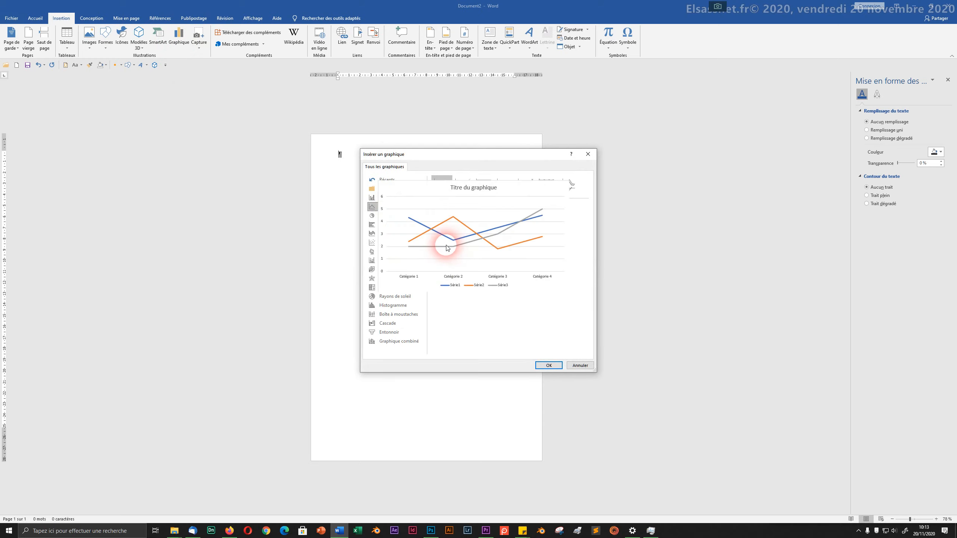
{"action": "left_click", "coordinate": [382, 225]}
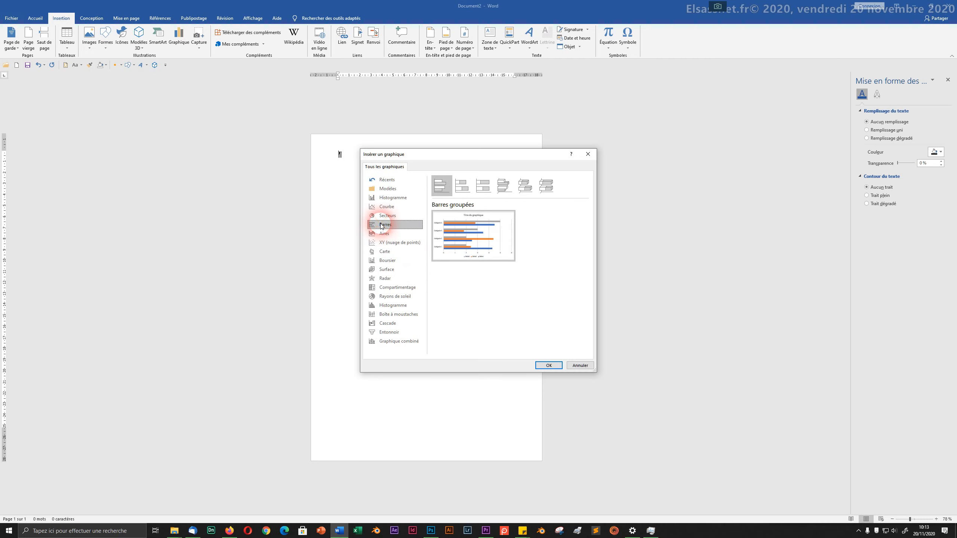
{"action": "left_click", "coordinate": [386, 216]}
{"action": "left_click", "coordinate": [385, 207]}
{"action": "mouse_move", "coordinate": [468, 252]}
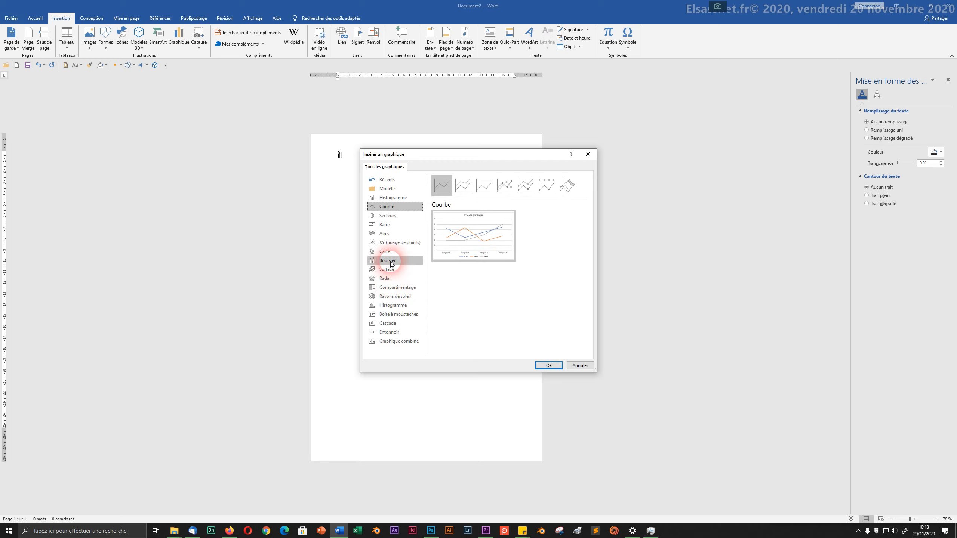
{"action": "left_click", "coordinate": [385, 224]}
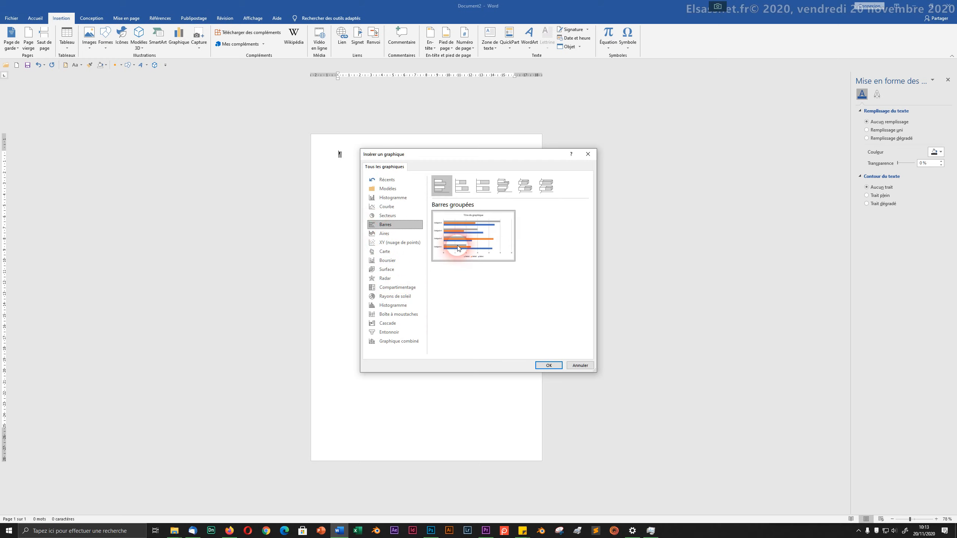
{"action": "left_click", "coordinate": [463, 186]}
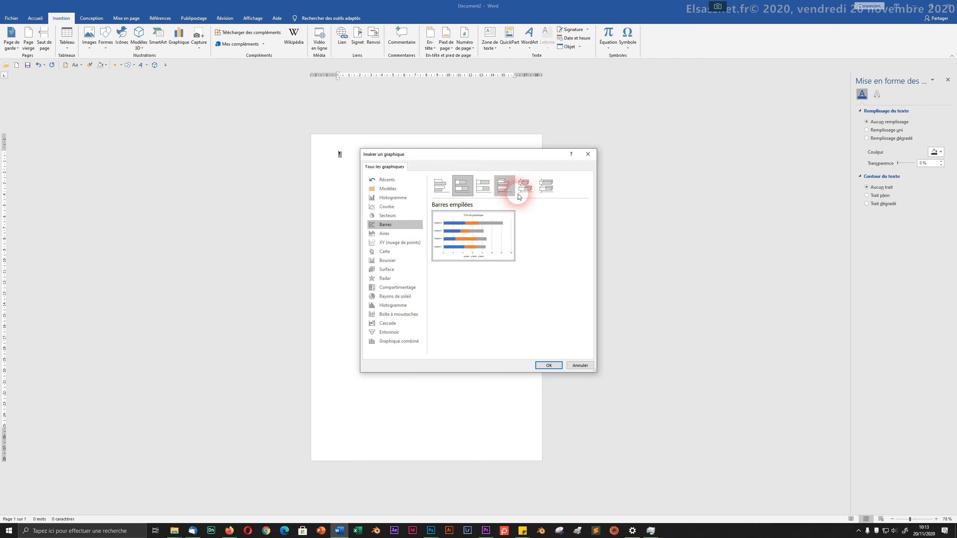
{"action": "left_click", "coordinate": [549, 365]}
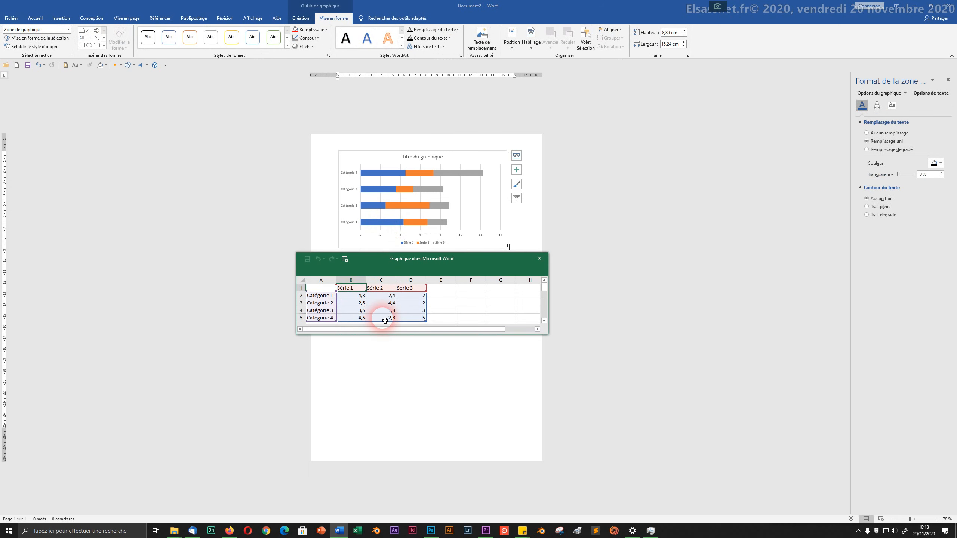
Enlarge the chart's data sheet window and rename the first series heading in cell B1 as Tranche 1.
{"action": "left_click_drag", "start_coordinate": [551, 344], "coordinate": [569, 424]}
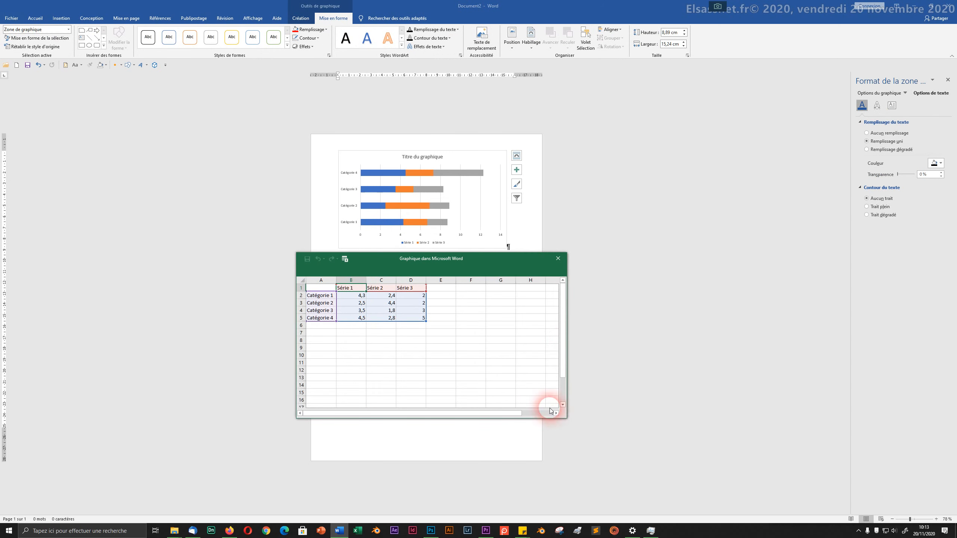
{"action": "double_click", "coordinate": [363, 289]}
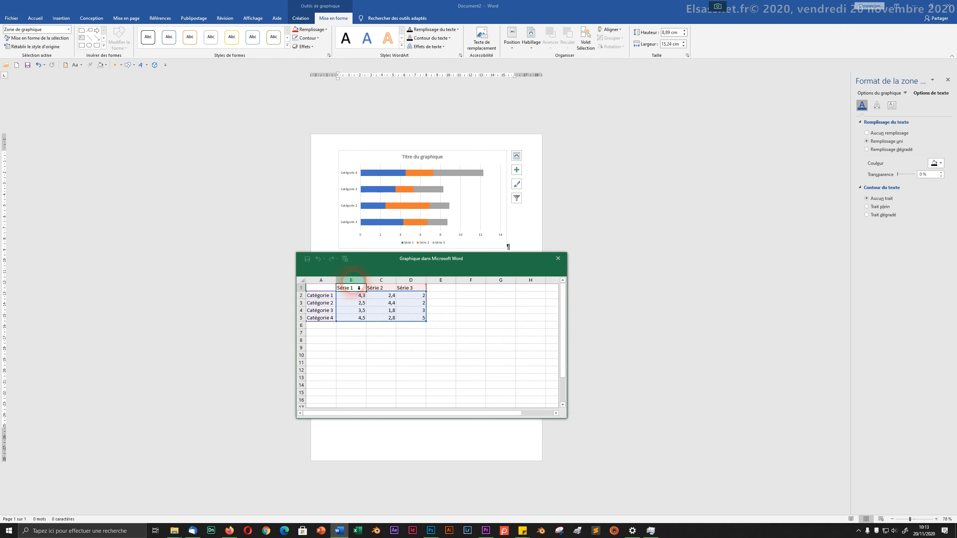
{"action": "key", "text": "BackSpace"}
{"action": "key", "text": "BackSpace"}
{"action": "key", "text": "BackSpace"}
{"action": "key", "text": "BackSpace"}
{"action": "key", "text": "BackSpace"}
{"action": "key", "text": "BackSpace"}
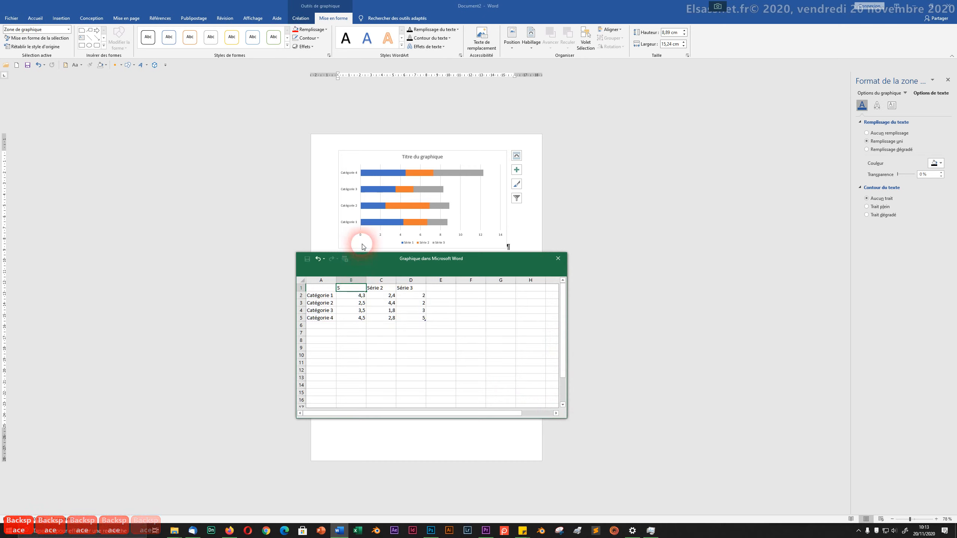
{"action": "key", "text": "BackSpace"}
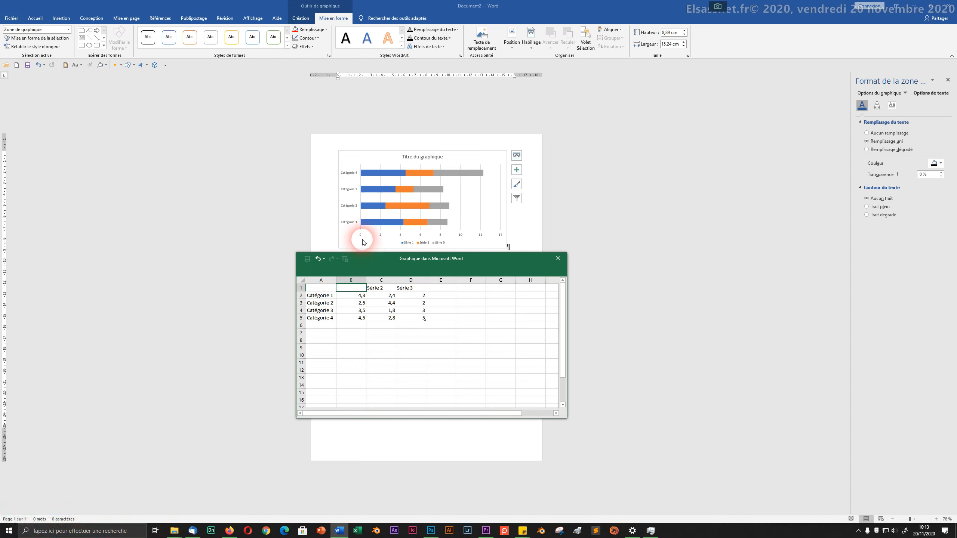
{"action": "type", "text": "Tranche "}
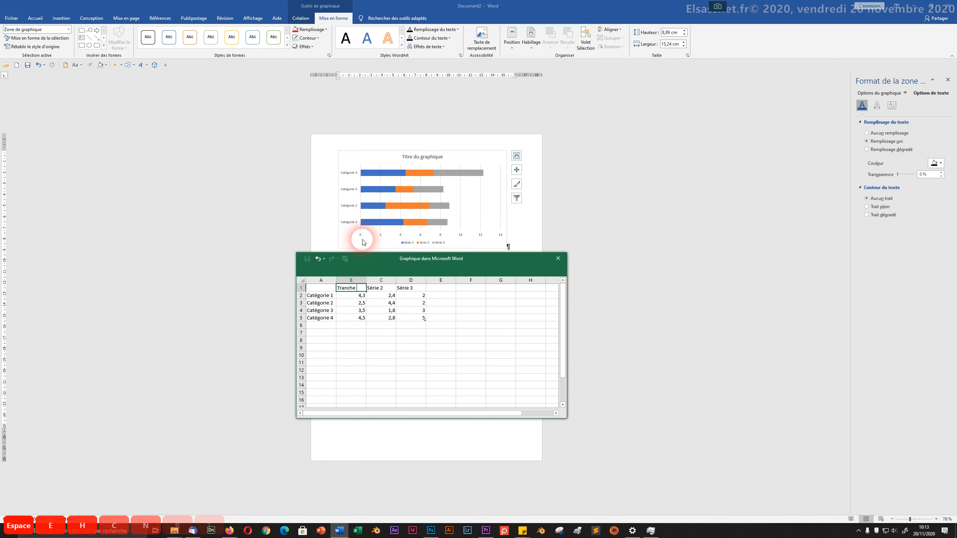
{"action": "type", "text": "1"}
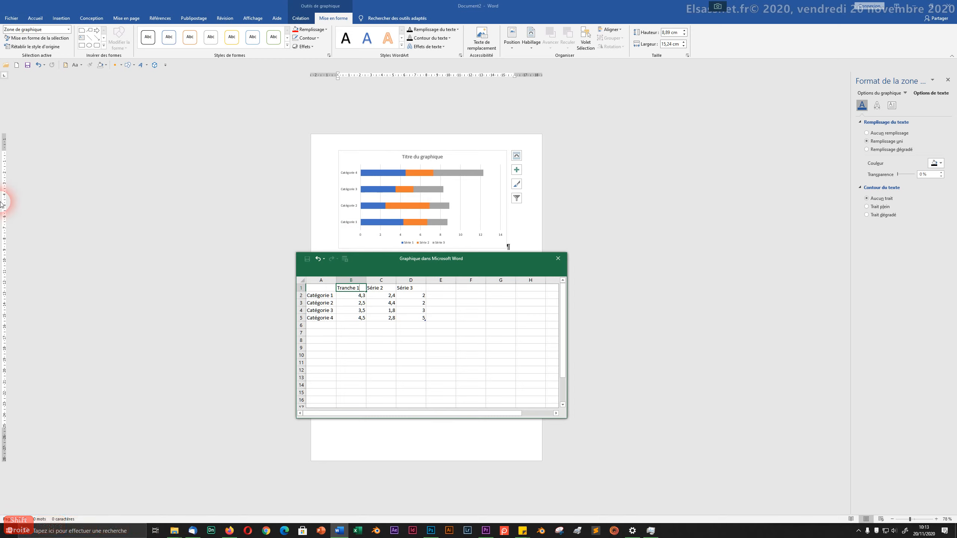
Rename the second series heading as Tranche 2 and fill it across so that the third heading becomes Tranche 3.
{"action": "key", "text": "Tab"}
{"action": "type", "text": "Tra"}
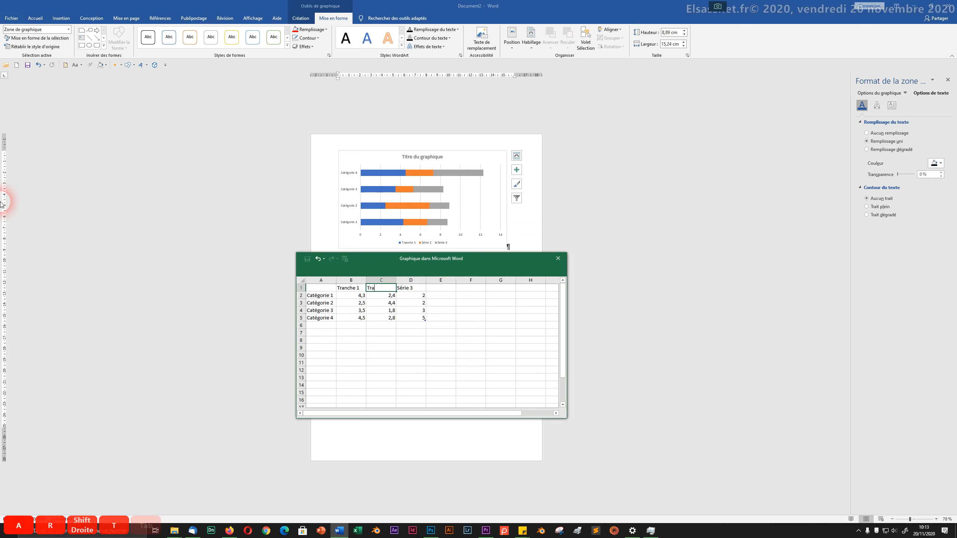
{"action": "type", "text": "nche "}
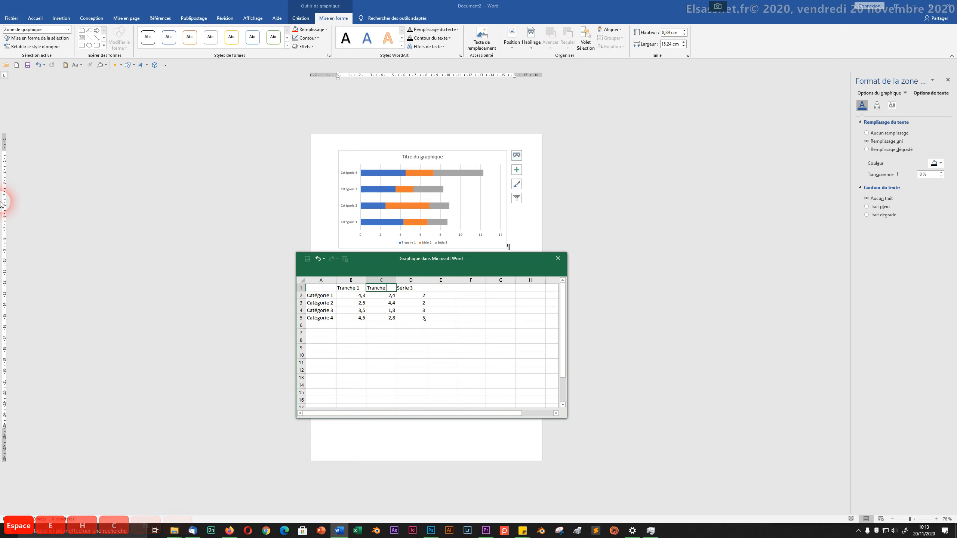
{"action": "type", "text": "2"}
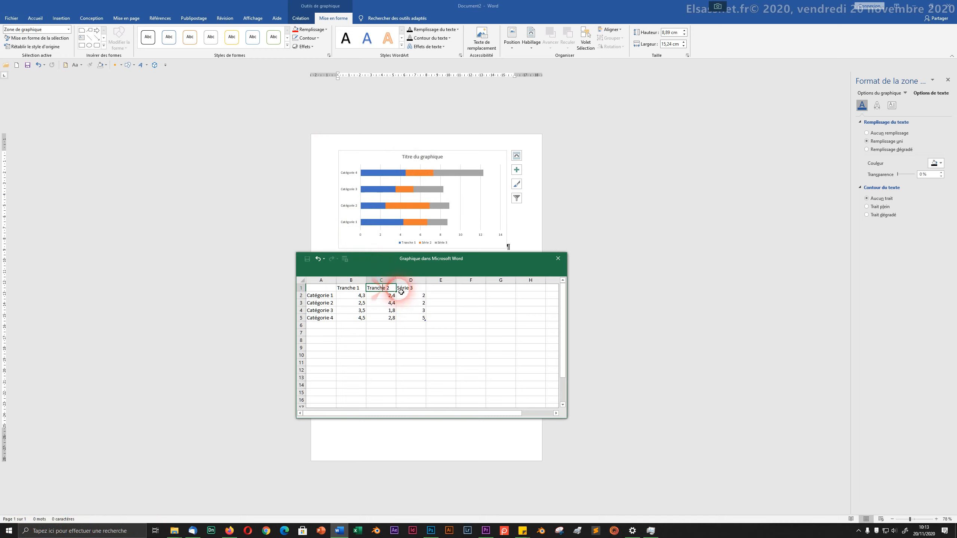
{"action": "left_click_drag", "start_coordinate": [401, 293], "coordinate": [426, 292]}
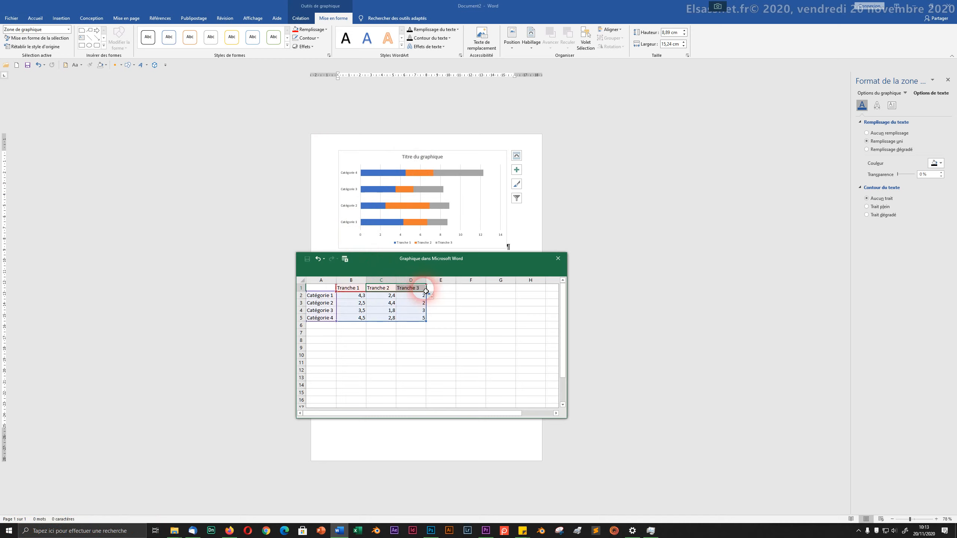
Rename the first category in the chart data as Homme and the second category as Femmes.
{"action": "left_click", "coordinate": [318, 297]}
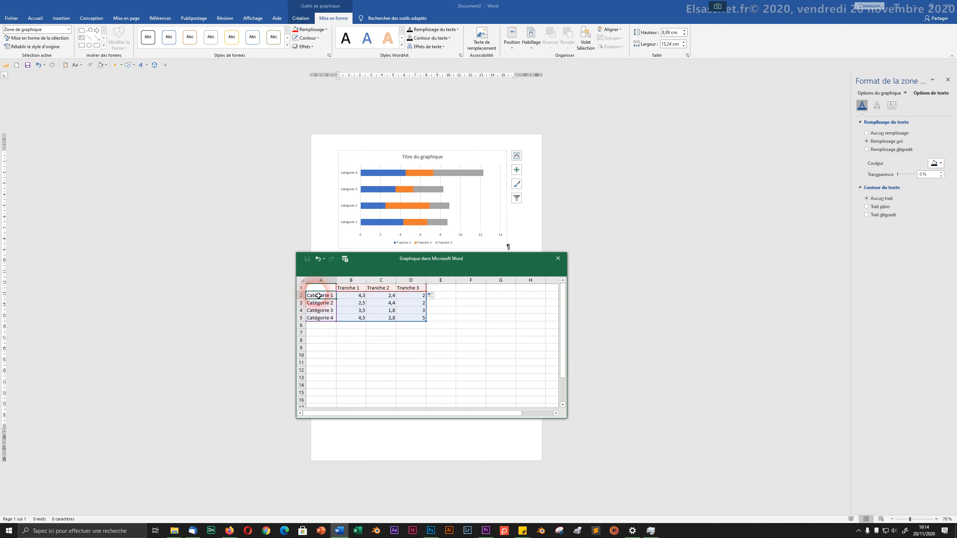
{"action": "type", "text": "Homme"}
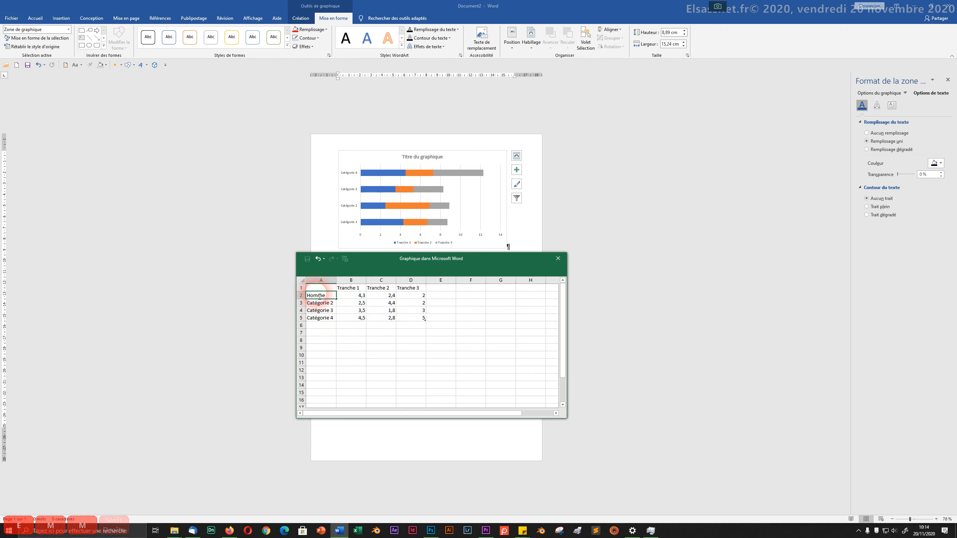
{"action": "key", "text": "Return"}
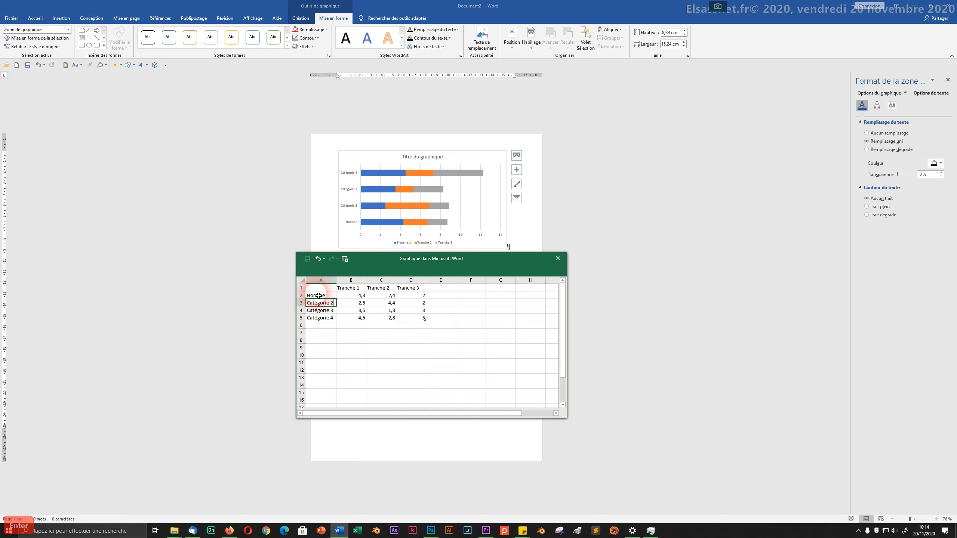
{"action": "type", "text": "Femme"}
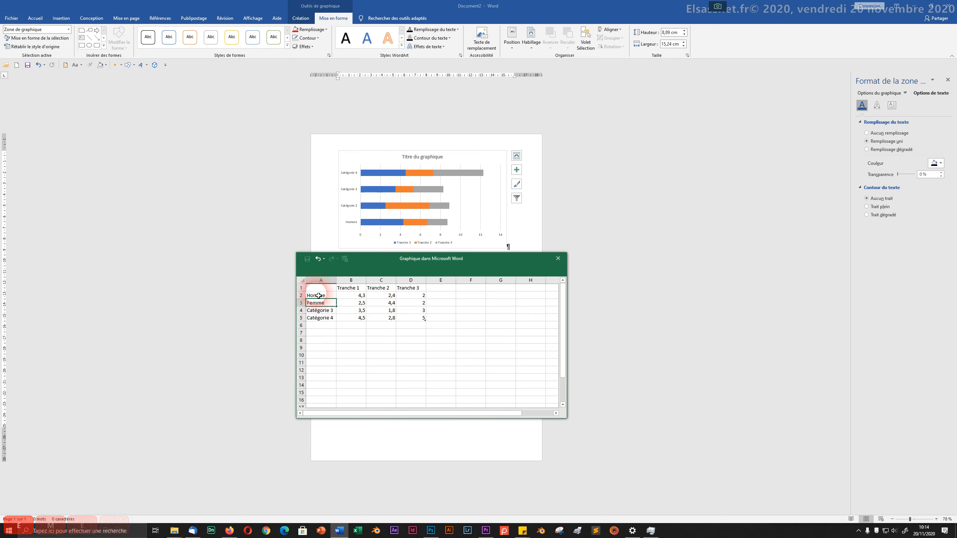
{"action": "type", "text": "s"}
Correct the first category name in cell A2 to the plural Hommes.
{"action": "left_click", "coordinate": [319, 296]}
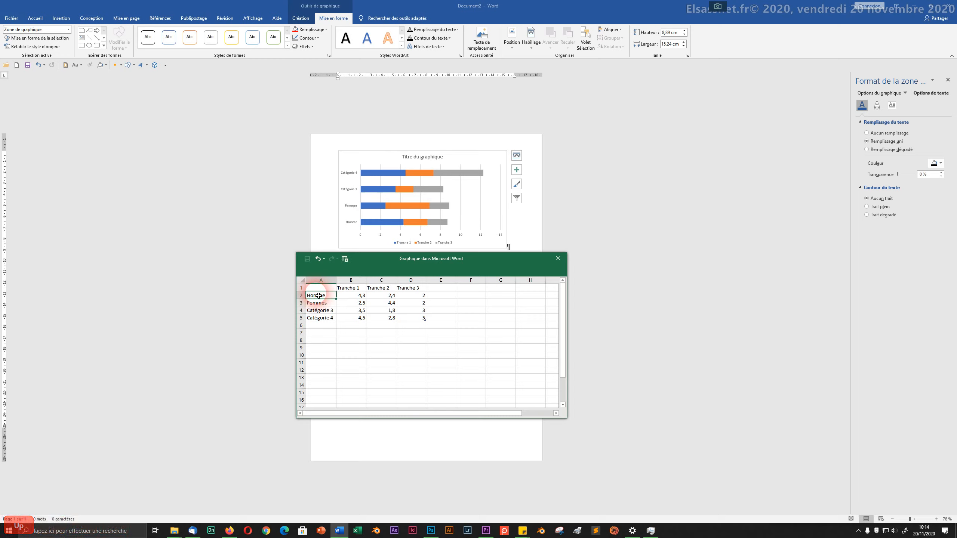
{"action": "left_click", "coordinate": [389, 270]}
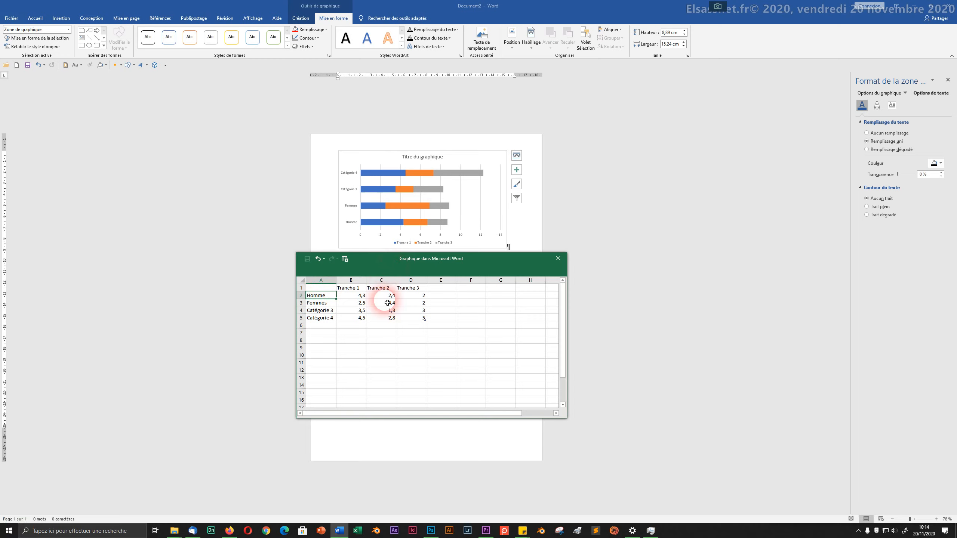
{"action": "left_click", "coordinate": [324, 297]}
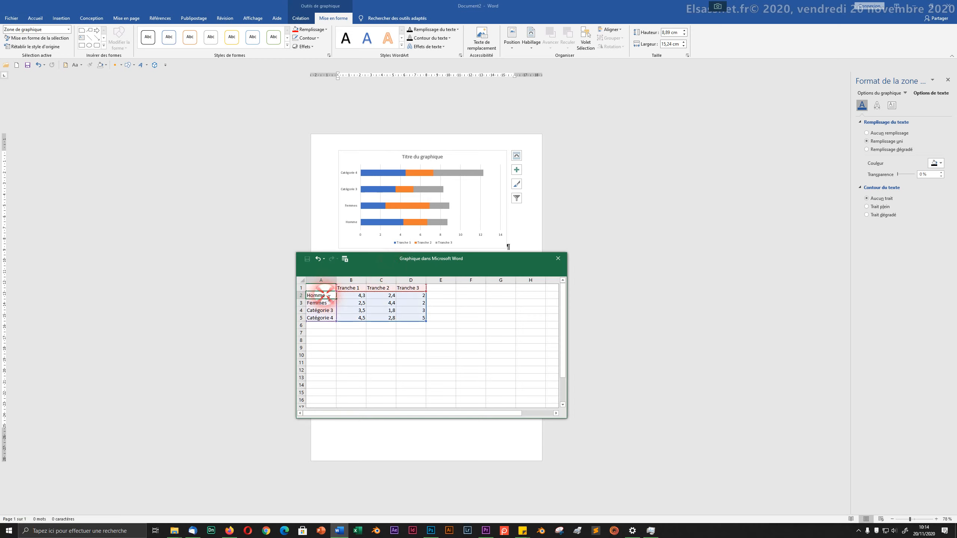
{"action": "type", "text": "s"}
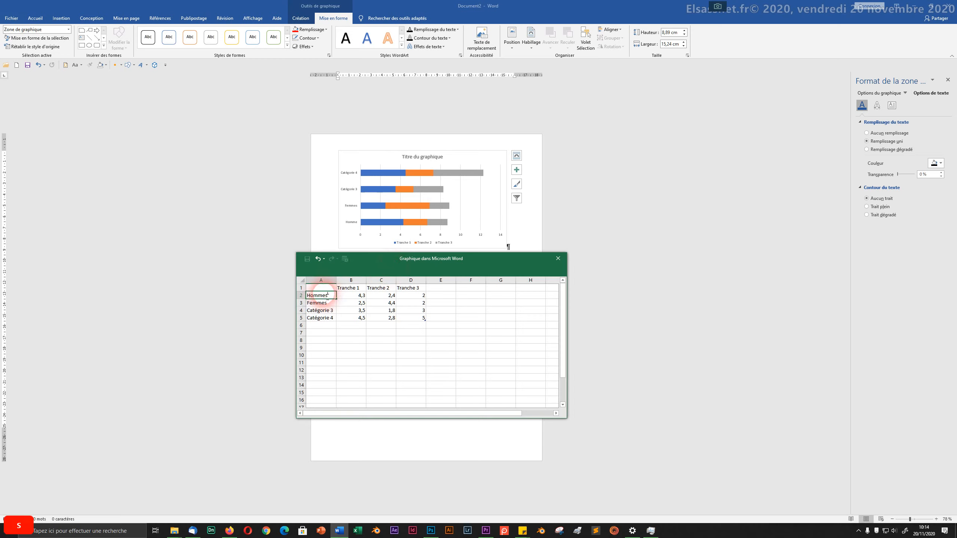
{"action": "left_click", "coordinate": [325, 312]}
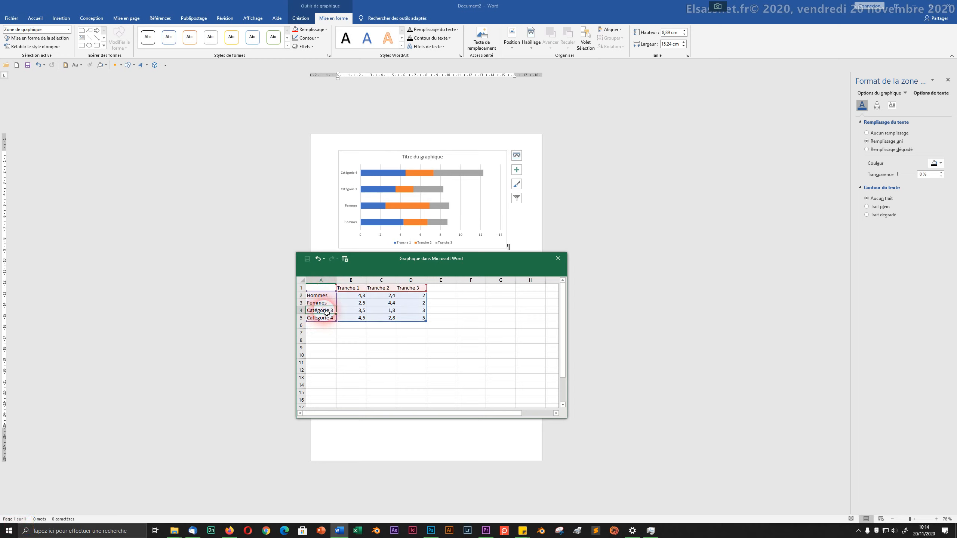
Rename the third category in the chart data as Enfants and delete the row of Catégorie 4.
{"action": "type", "text": "Enfants"}
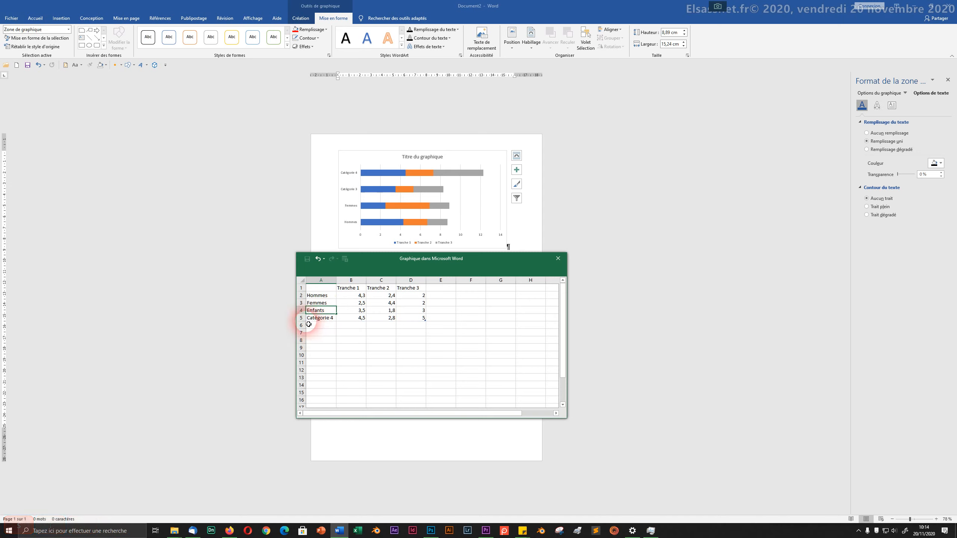
{"action": "left_click", "coordinate": [301, 312]}
{"action": "right_click", "coordinate": [301, 318]}
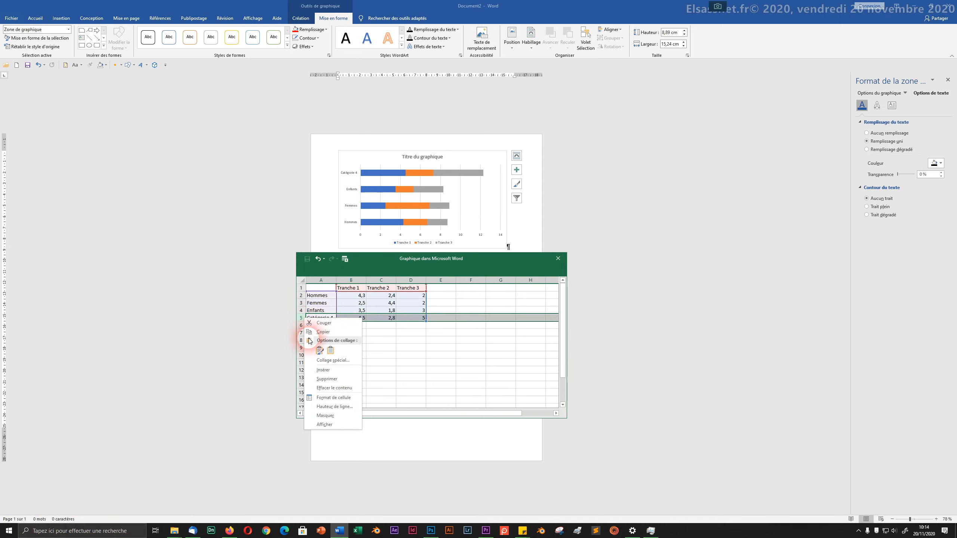
{"action": "left_click", "coordinate": [321, 379]}
{"action": "left_click", "coordinate": [377, 370]}
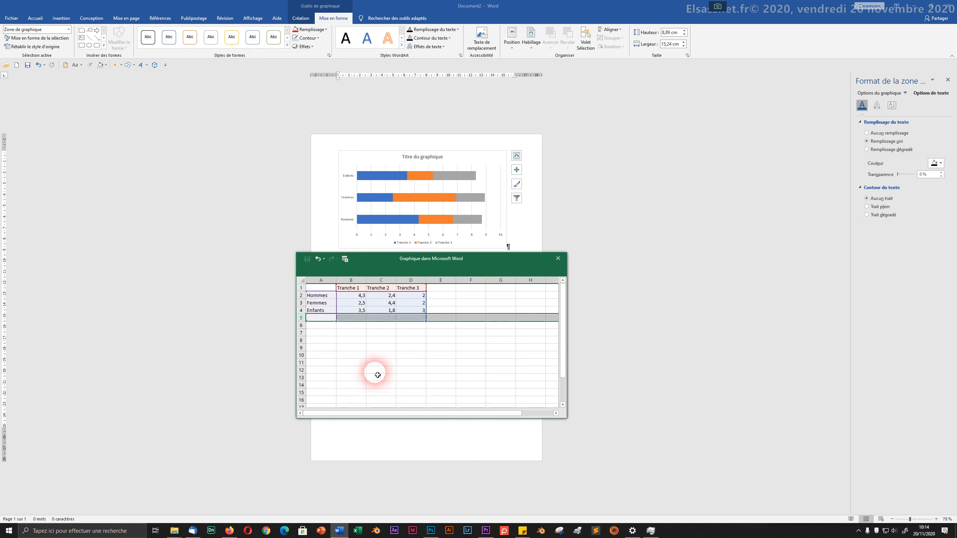
Set the Tranche 1 values to 10 for Hommes, 20 for Femmes and 4 for Enfants.
{"action": "left_click", "coordinate": [356, 298]}
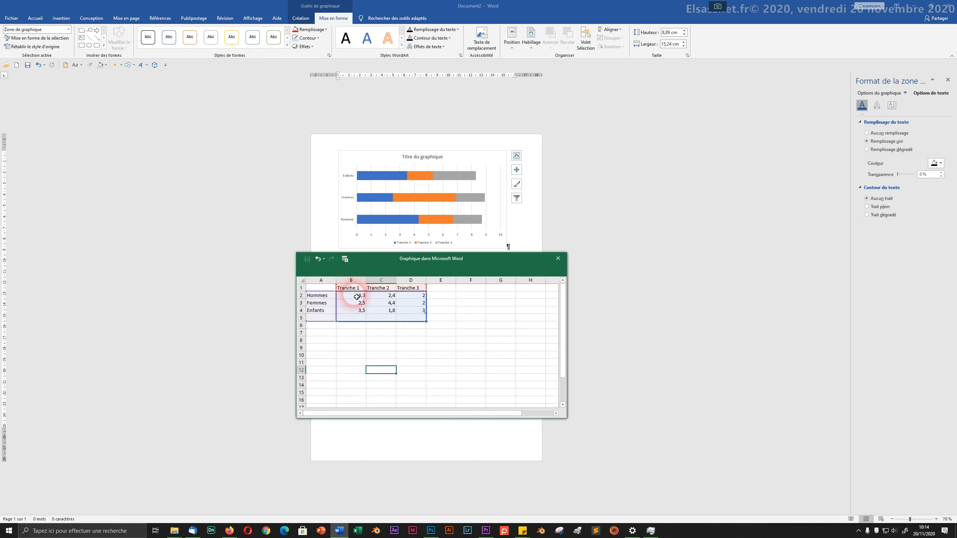
{"action": "type", "text": "10"}
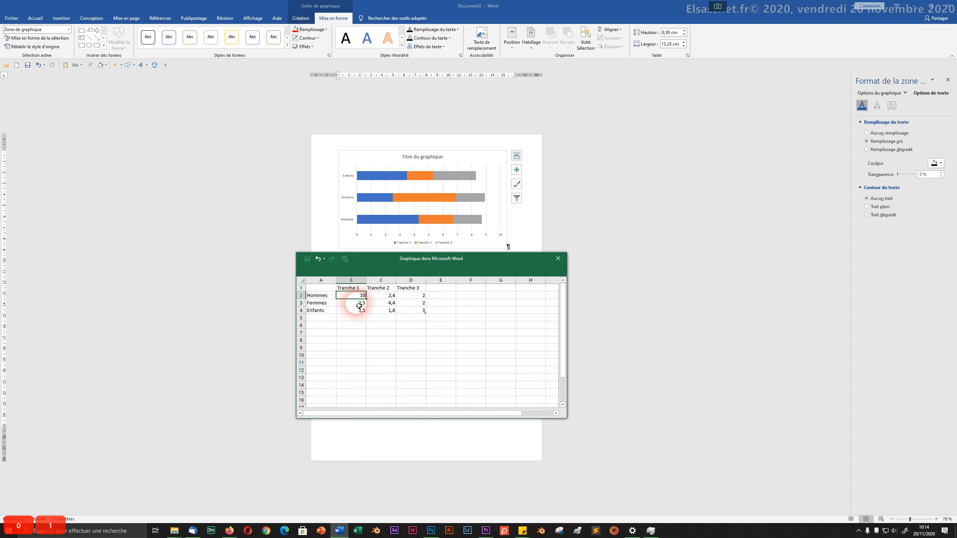
{"action": "left_click", "coordinate": [357, 304]}
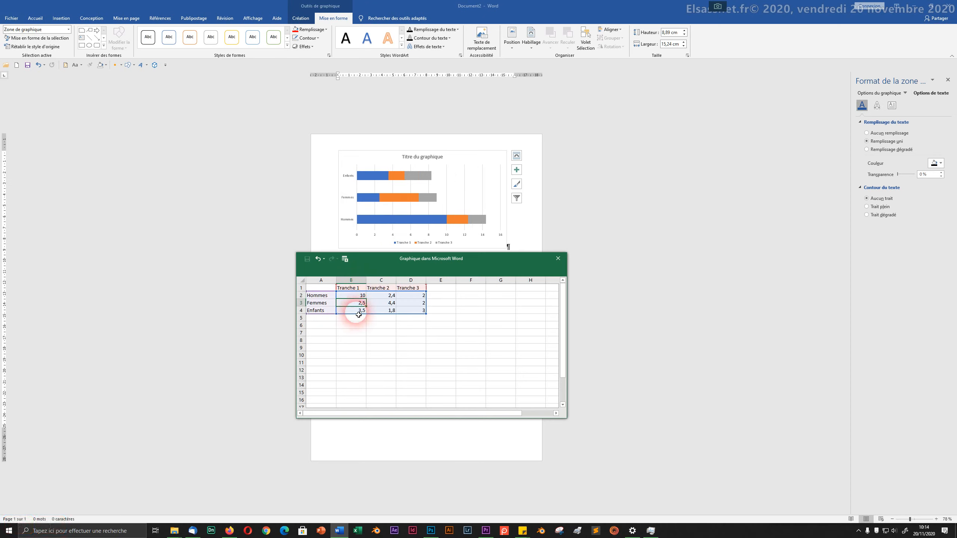
{"action": "type", "text": "20"}
{"action": "left_click", "coordinate": [357, 313]}
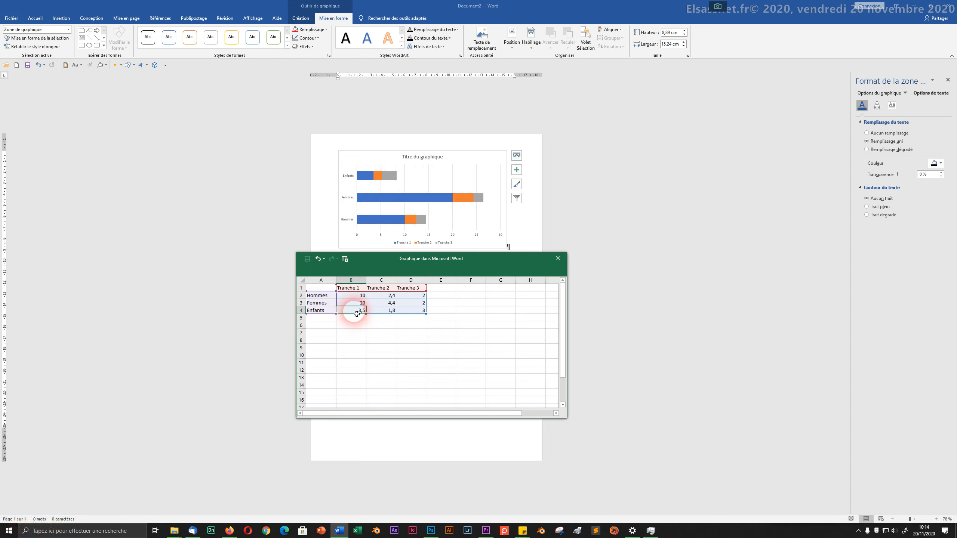
{"action": "type", "text": "4"}
Set the Tranche 2 values to 12 for Hommes, 32 for Femmes and 1 for Enfants.
{"action": "left_click", "coordinate": [392, 297]}
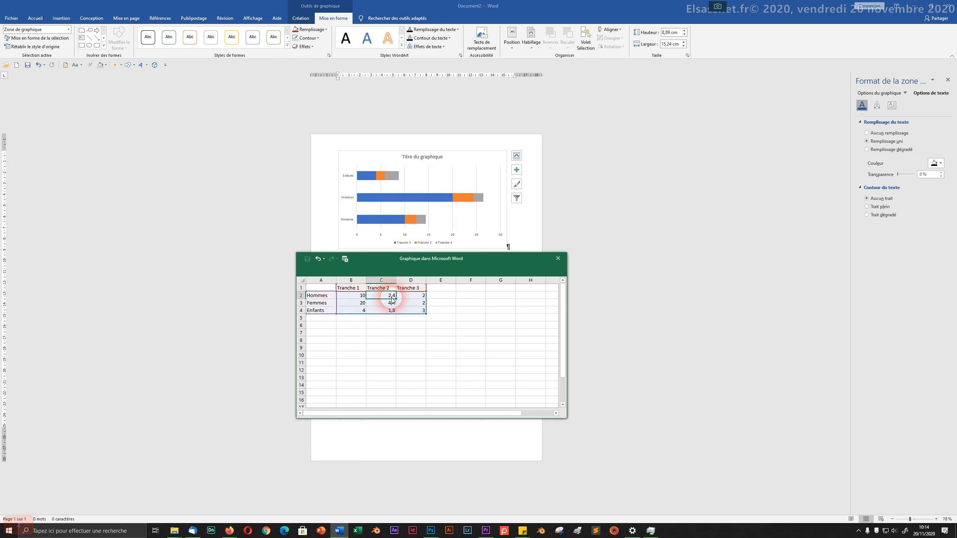
{"action": "type", "text": "12"}
{"action": "left_click", "coordinate": [388, 305]}
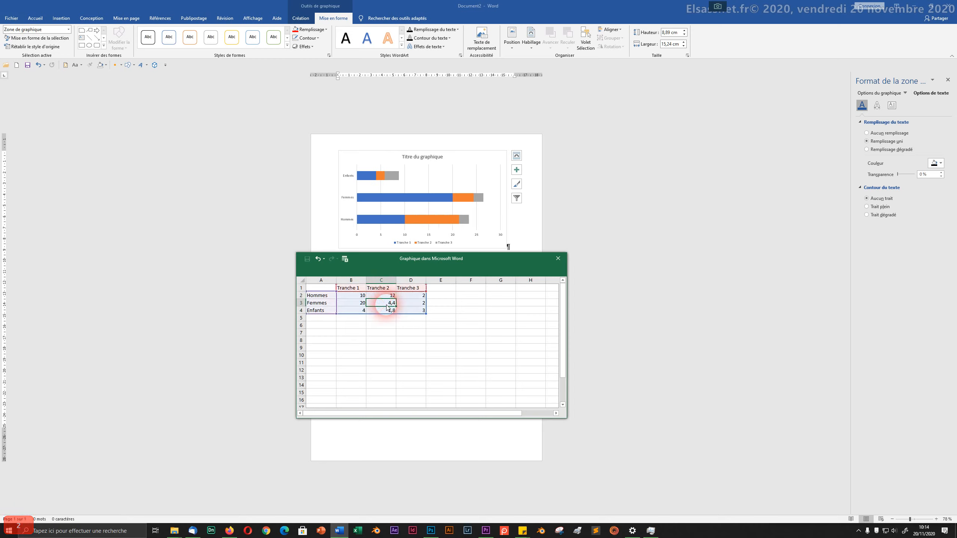
{"action": "type", "text": "32"}
{"action": "left_click", "coordinate": [388, 310]}
{"action": "type", "text": "1"}
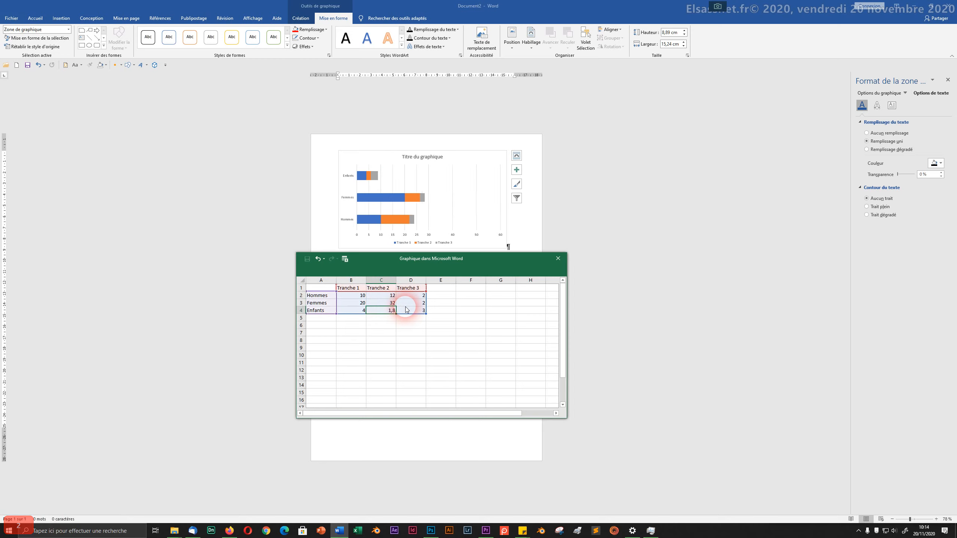
Set the Tranche 3 values to 21 for Femmes and 121 for Hommes, and close the chart's data sheet.
{"action": "left_click", "coordinate": [412, 310]}
{"action": "left_click", "coordinate": [412, 302]}
{"action": "type", "text": "21"}
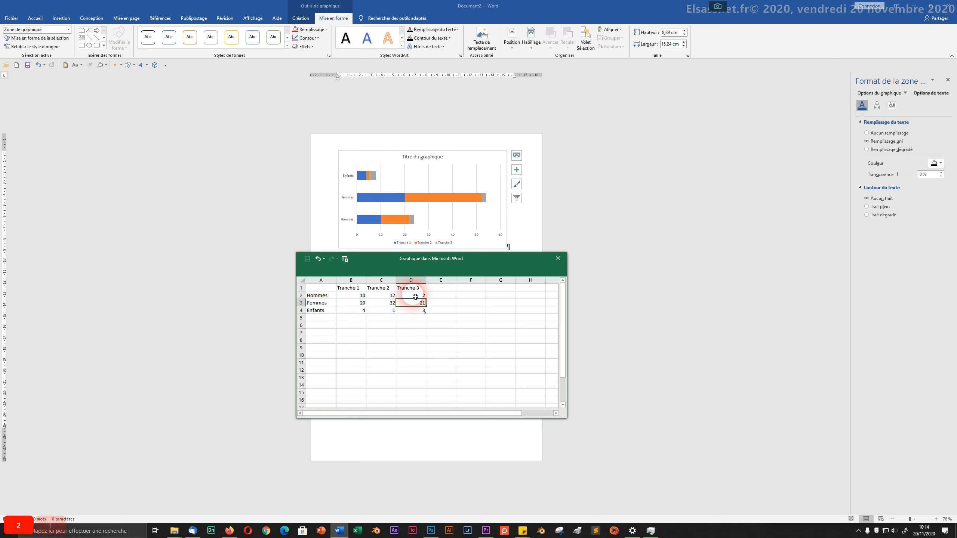
{"action": "left_click", "coordinate": [414, 297]}
{"action": "type", "text": "121"}
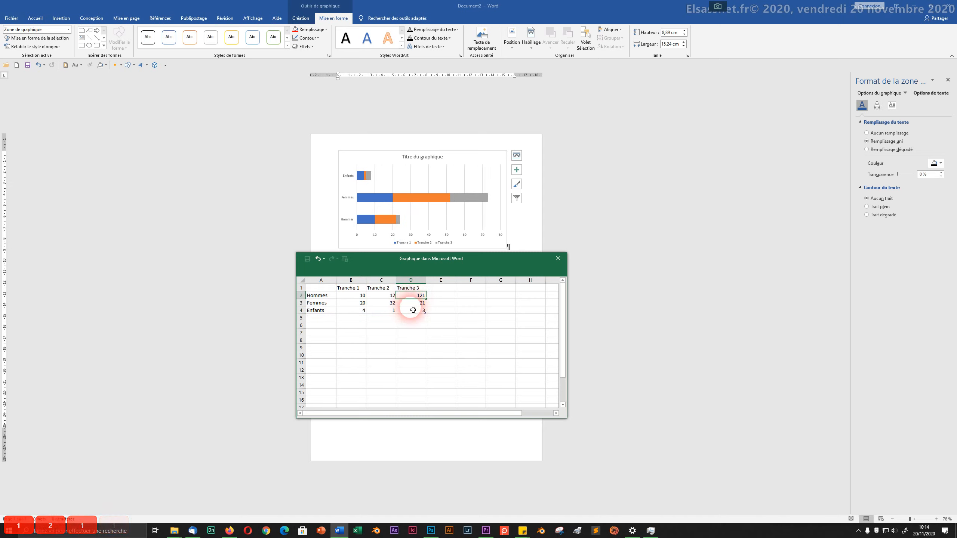
{"action": "left_click", "coordinate": [414, 318]}
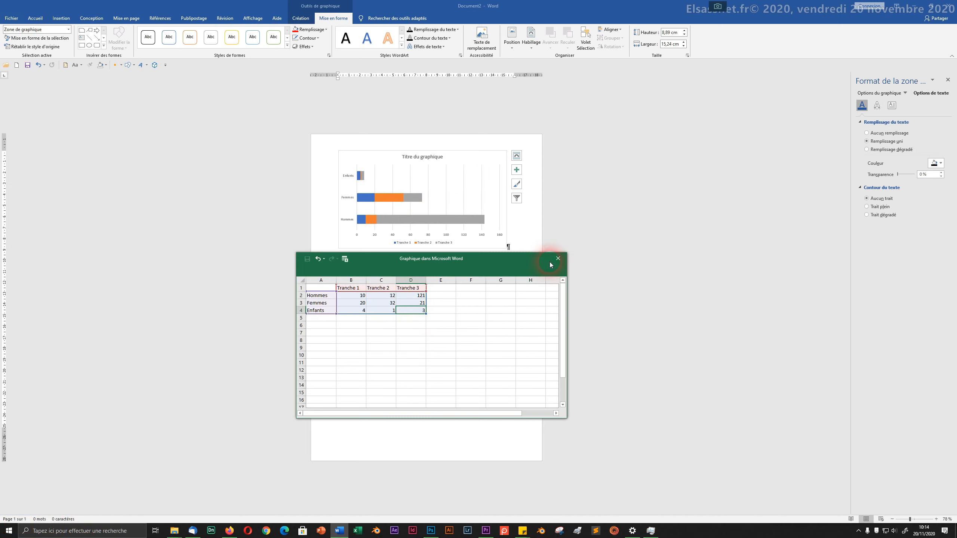
{"action": "left_click", "coordinate": [558, 259]}
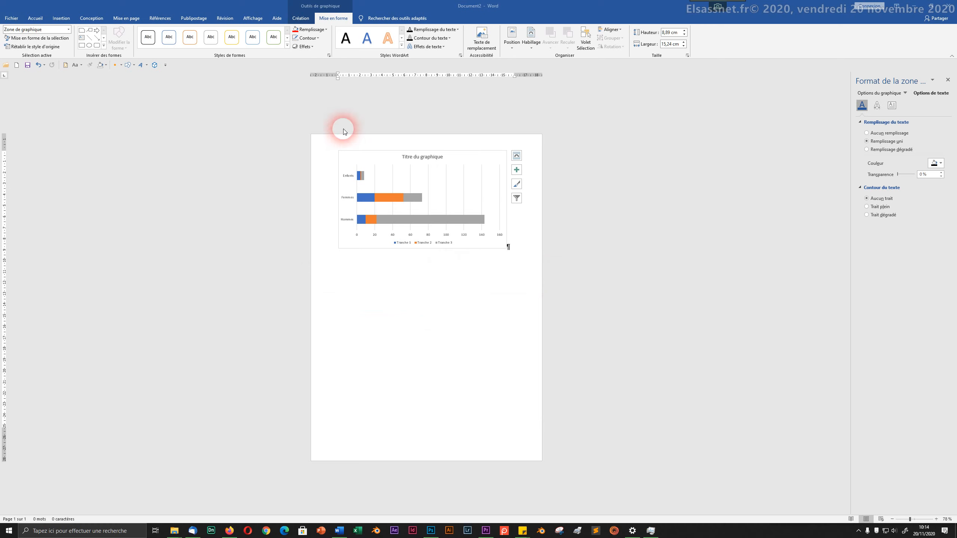
Apply the dark chart style Style 8 and change the chart's colours to the monochrome orange palette.
{"action": "left_click", "coordinate": [307, 20]}
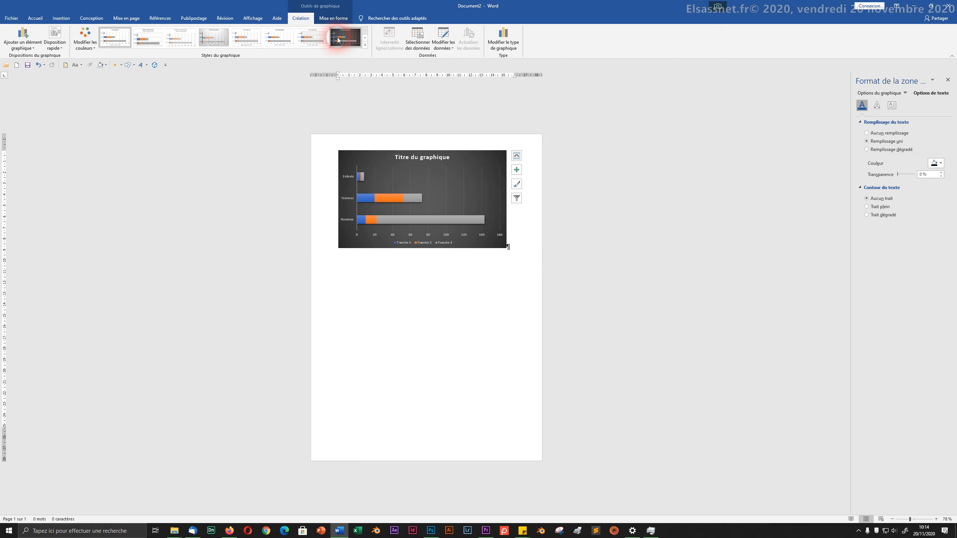
{"action": "left_click", "coordinate": [315, 41]}
{"action": "left_click", "coordinate": [343, 38]}
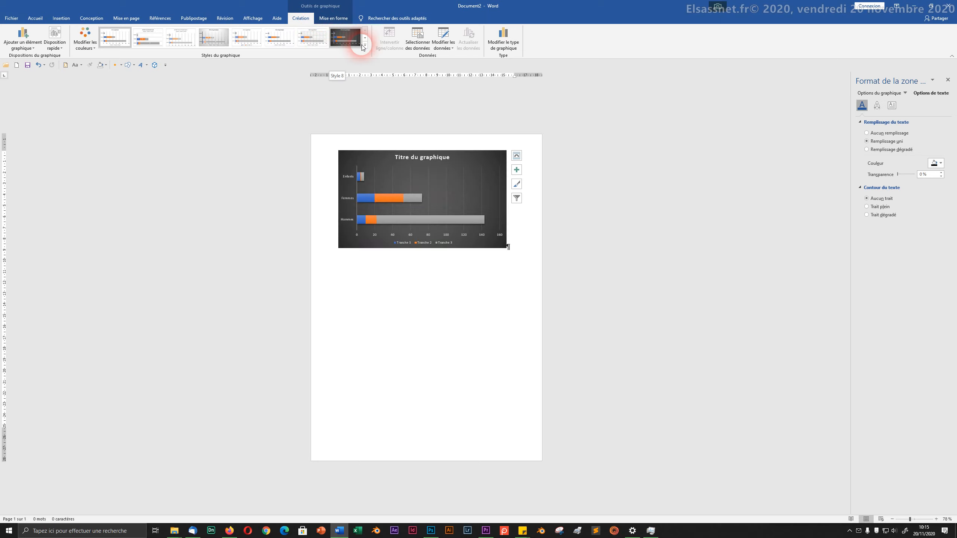
{"action": "left_click", "coordinate": [365, 45]}
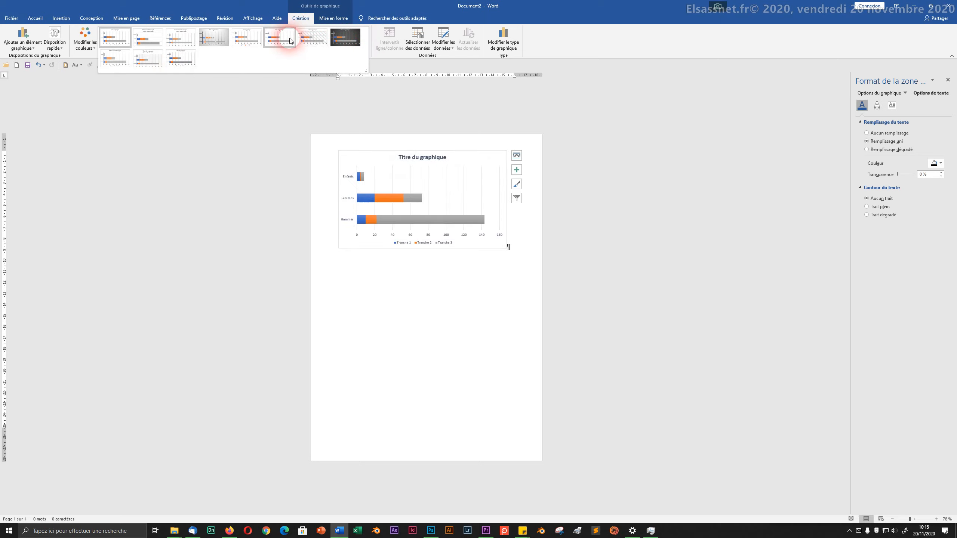
{"action": "left_click", "coordinate": [338, 41]}
{"action": "left_click", "coordinate": [338, 39]}
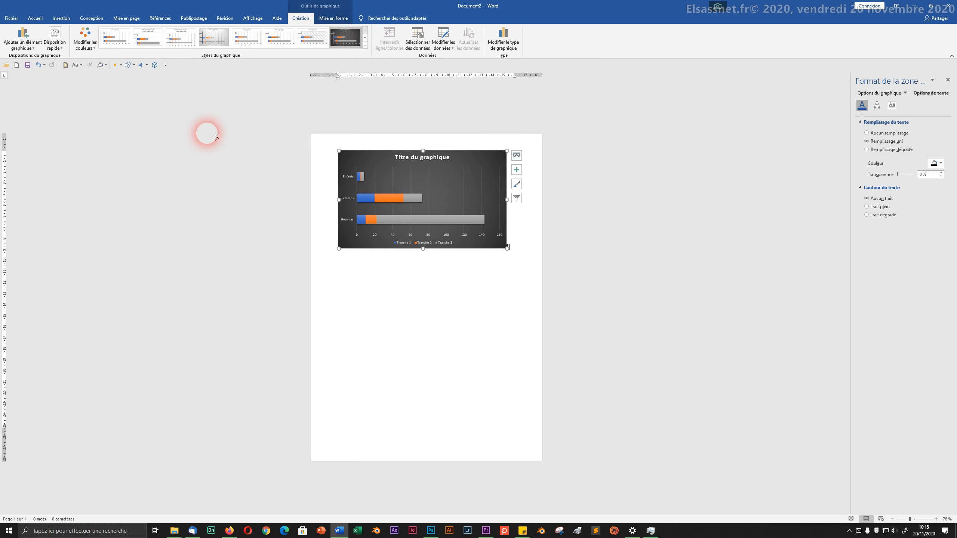
{"action": "left_click", "coordinate": [88, 45]}
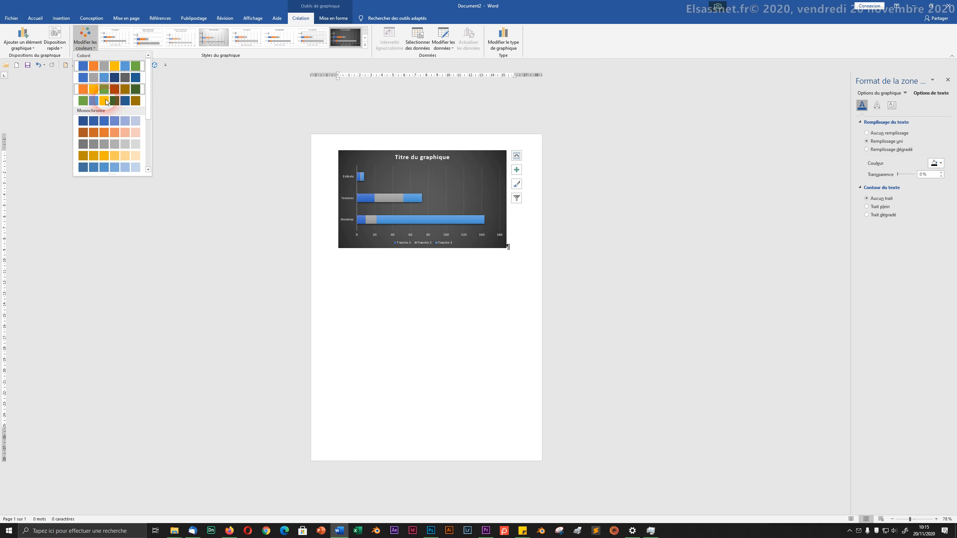
{"action": "left_click", "coordinate": [101, 133]}
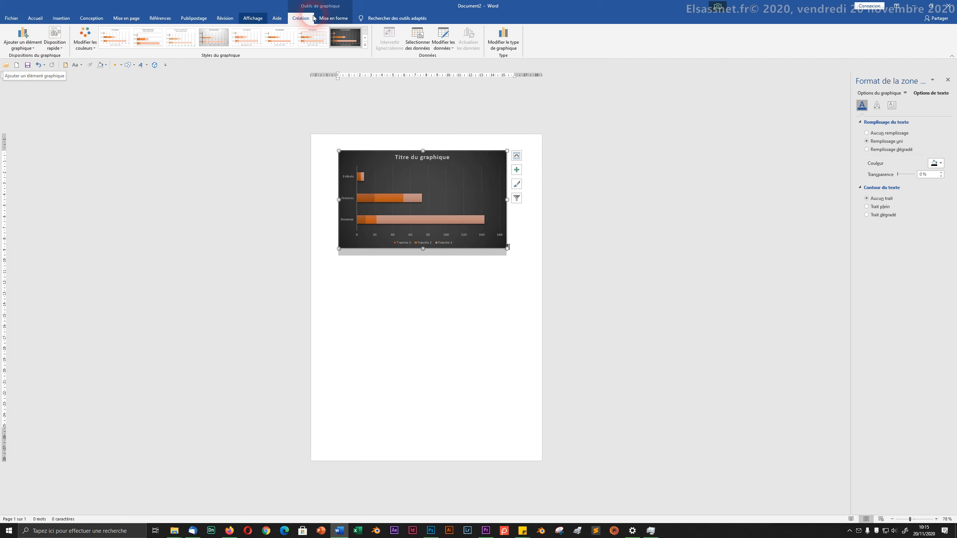
Examine the chart's formatting tools, its data sheet, the chart elements that can be added and the quick layouts.
{"action": "left_click", "coordinate": [333, 19]}
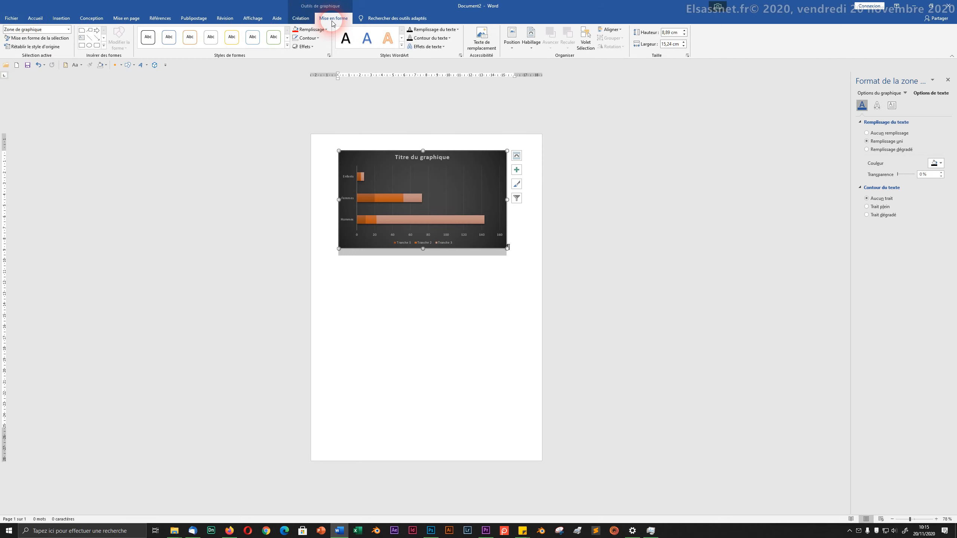
{"action": "left_click", "coordinate": [307, 20]}
{"action": "left_click", "coordinate": [360, 156]}
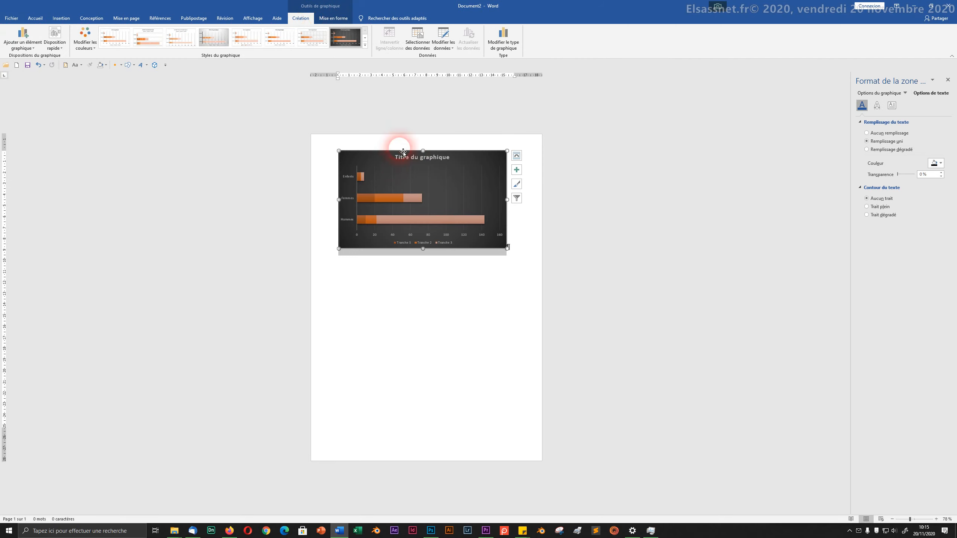
{"action": "left_click", "coordinate": [442, 37]}
{"action": "left_click", "coordinate": [539, 259]}
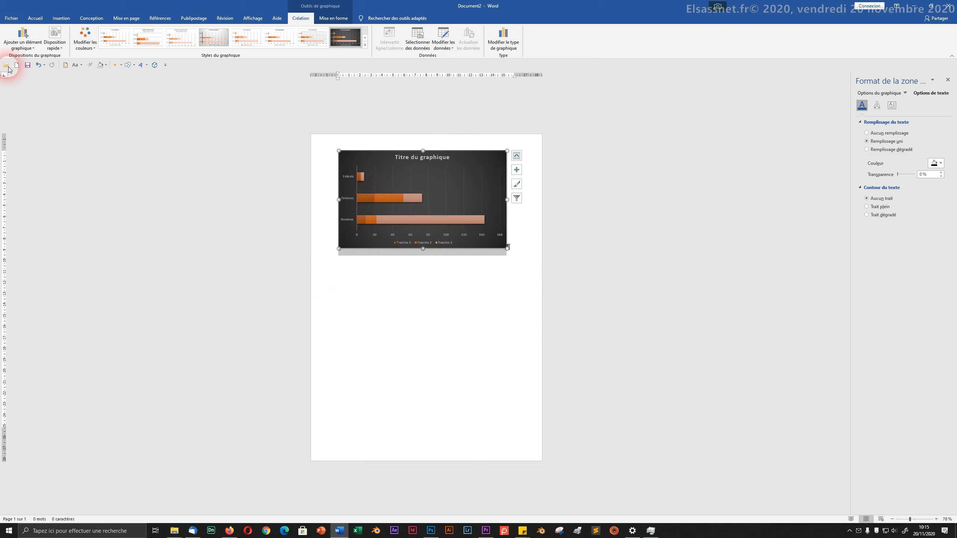
{"action": "left_click", "coordinate": [21, 51]}
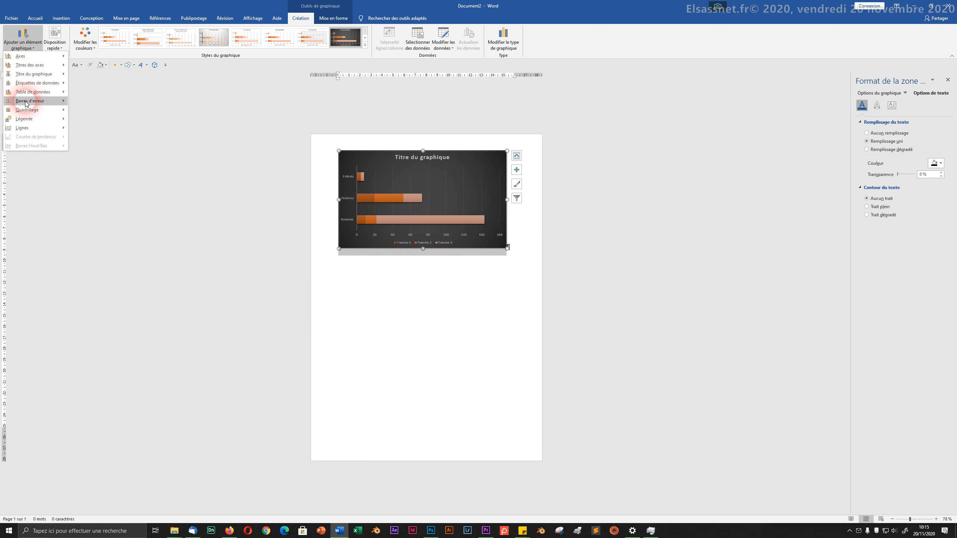
{"action": "left_click", "coordinate": [57, 37]}
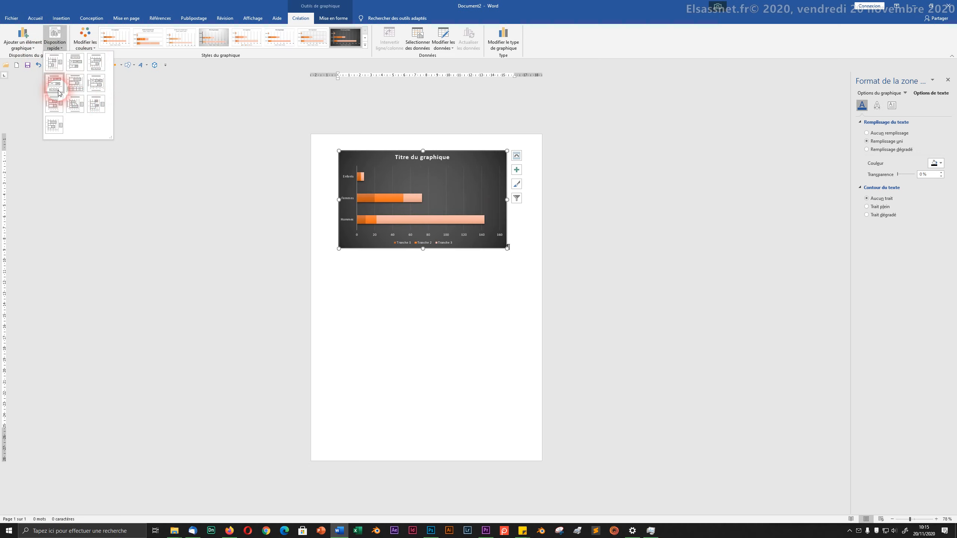
{"action": "left_click", "coordinate": [226, 173]}
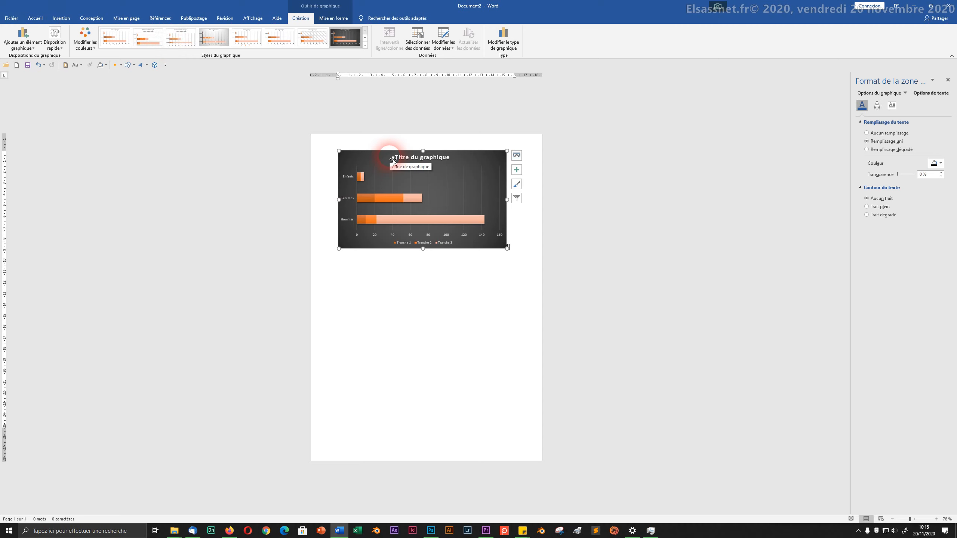
Delete the chart and insert a screen clipping of the desktop's night-sky area with the Word document icon.
{"action": "key", "text": "Delete"}
{"action": "left_click", "coordinate": [62, 18]}
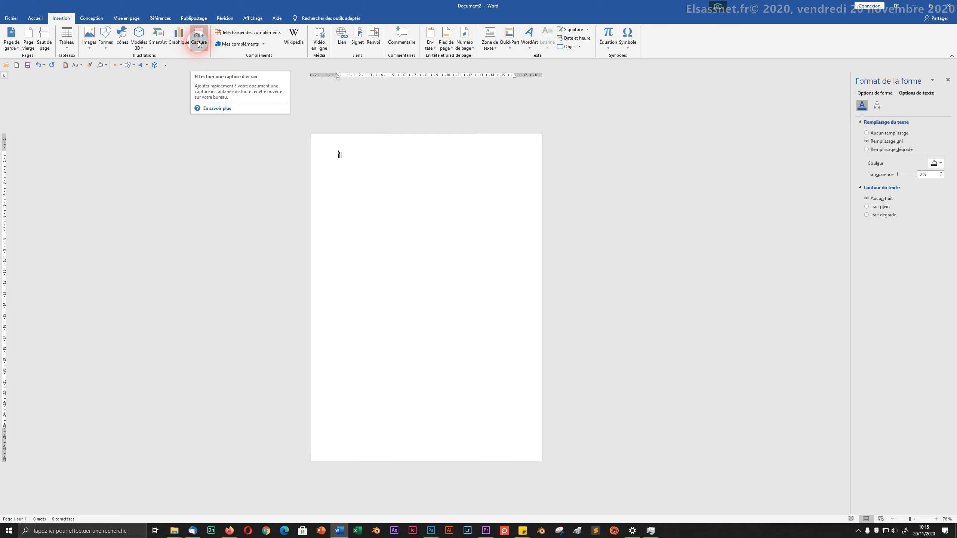
{"action": "left_click", "coordinate": [199, 41]}
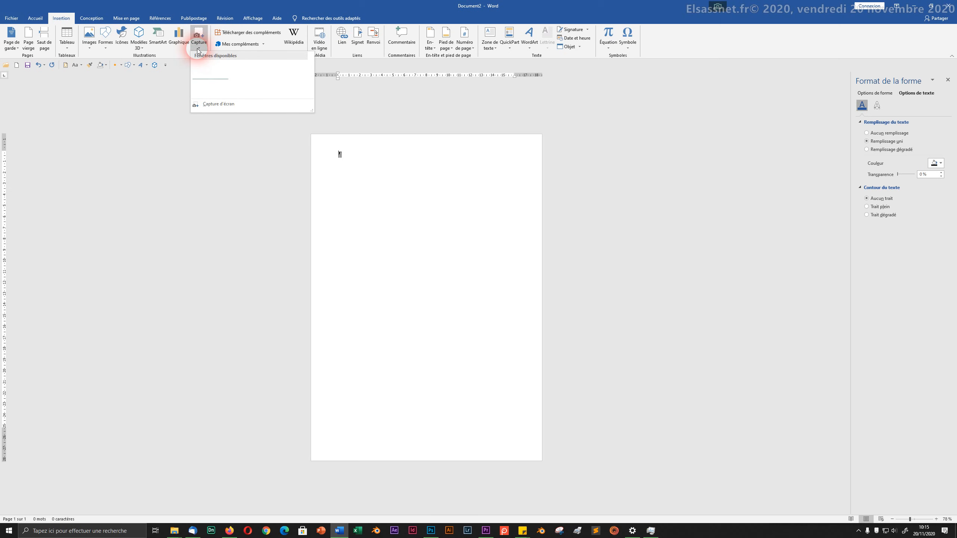
{"action": "left_click", "coordinate": [208, 103]}
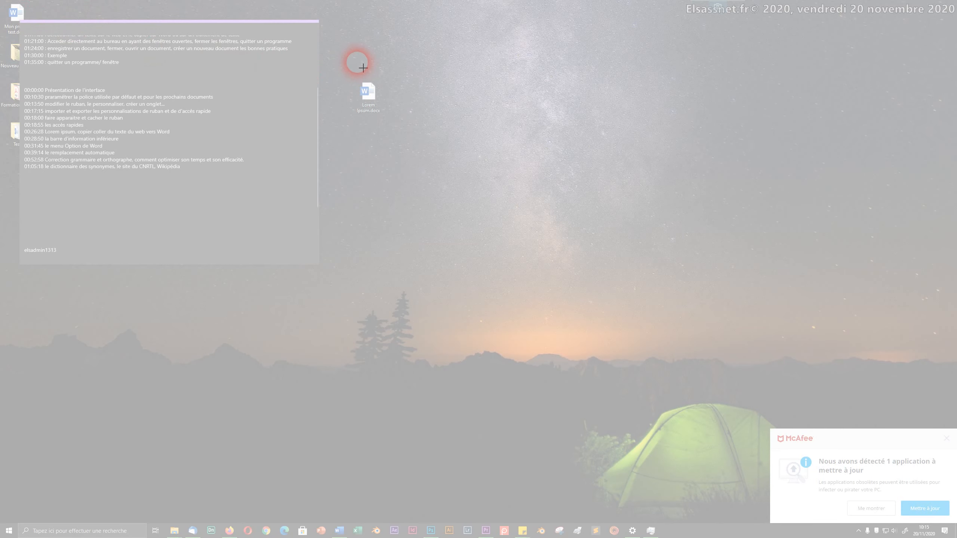
{"action": "left_click_drag", "start_coordinate": [351, 53], "coordinate": [780, 375]}
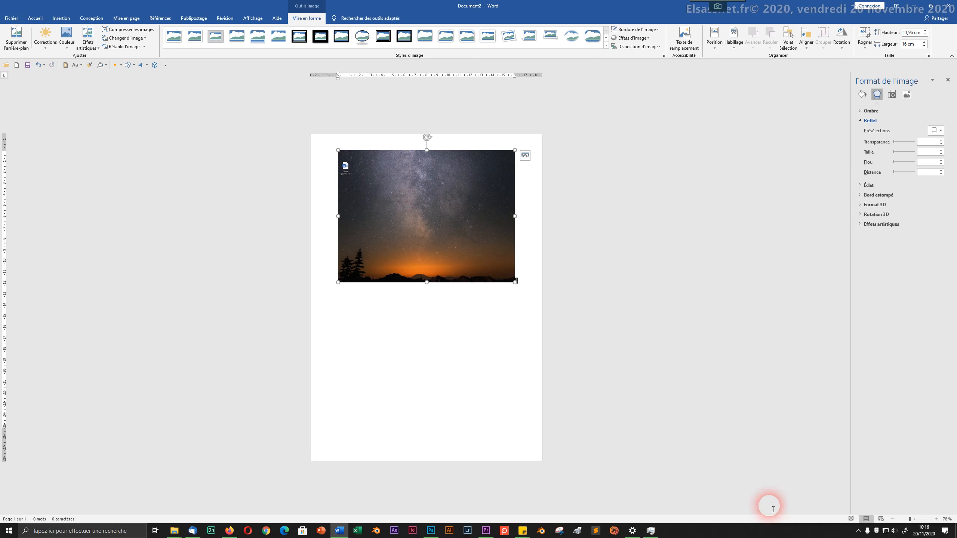
{"action": "left_click", "coordinate": [859, 532]}
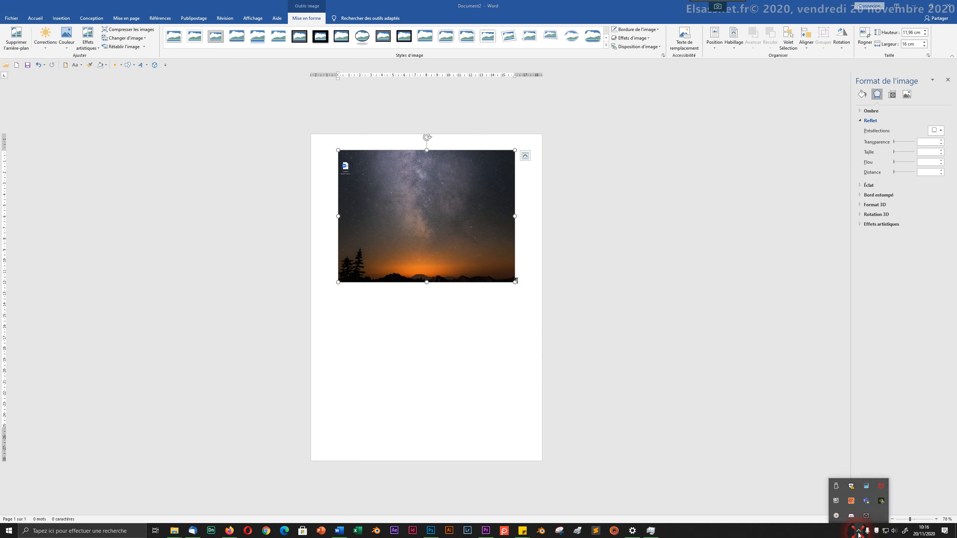
{"action": "left_click", "coordinate": [858, 532]}
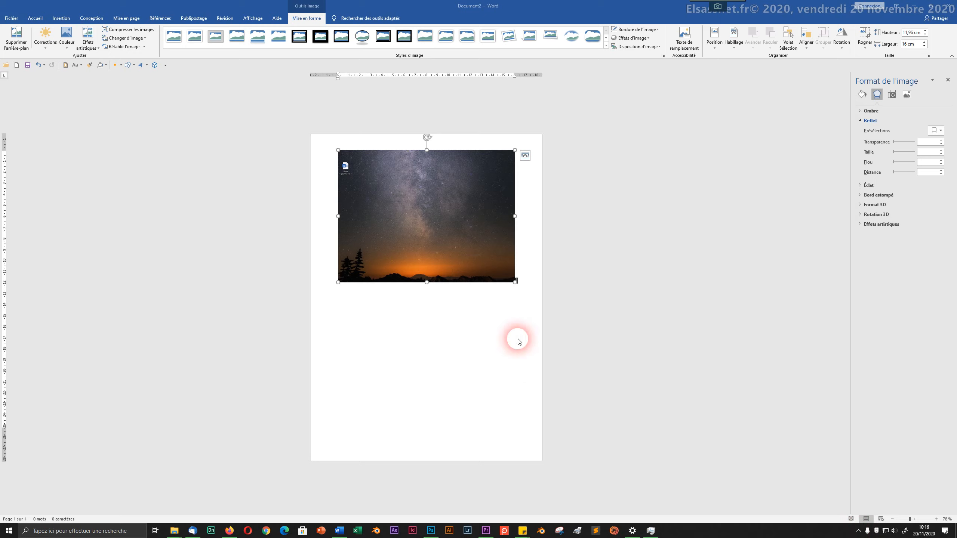
Open the image formatting options for the inserted screen clipping.
{"action": "right_click", "coordinate": [440, 252]}
{"action": "left_click", "coordinate": [375, 234]}
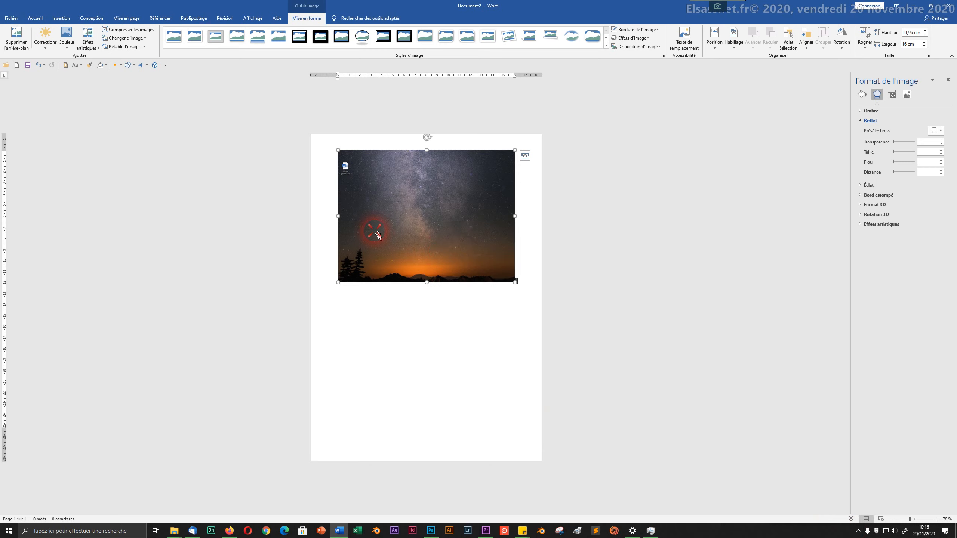
{"action": "right_click", "coordinate": [402, 219]}
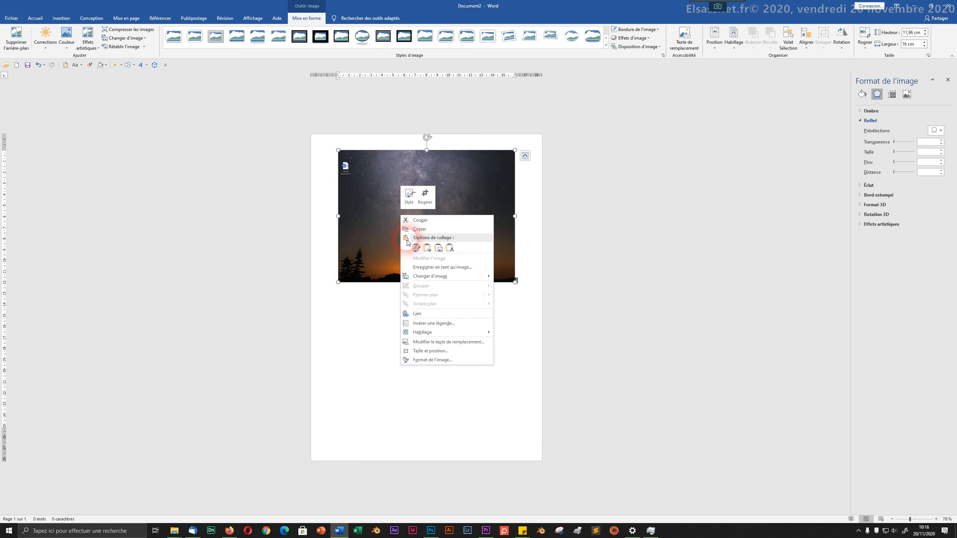
{"action": "left_click", "coordinate": [438, 361]}
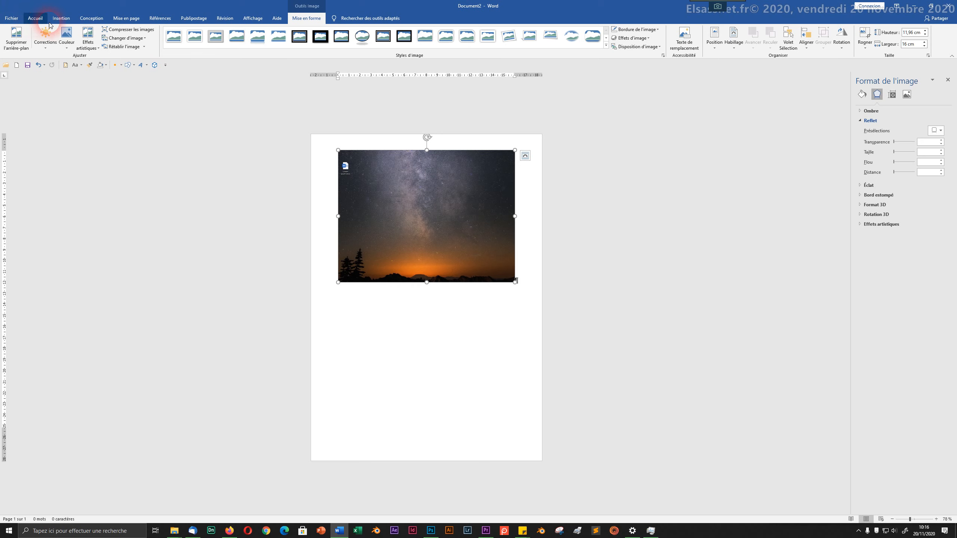
Draw a rounded rectangle about 1.25 cm wide and 3.39 cm high in the empty area below the picture.
{"action": "left_click", "coordinate": [61, 19]}
{"action": "left_click", "coordinate": [106, 37]}
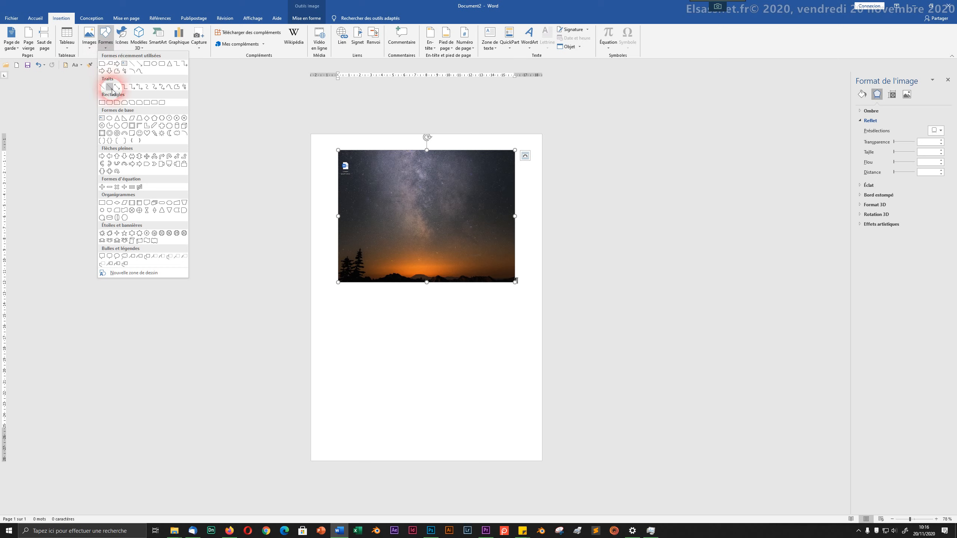
{"action": "left_click", "coordinate": [110, 103]}
{"action": "left_click_drag", "start_coordinate": [448, 327], "coordinate": [462, 372]}
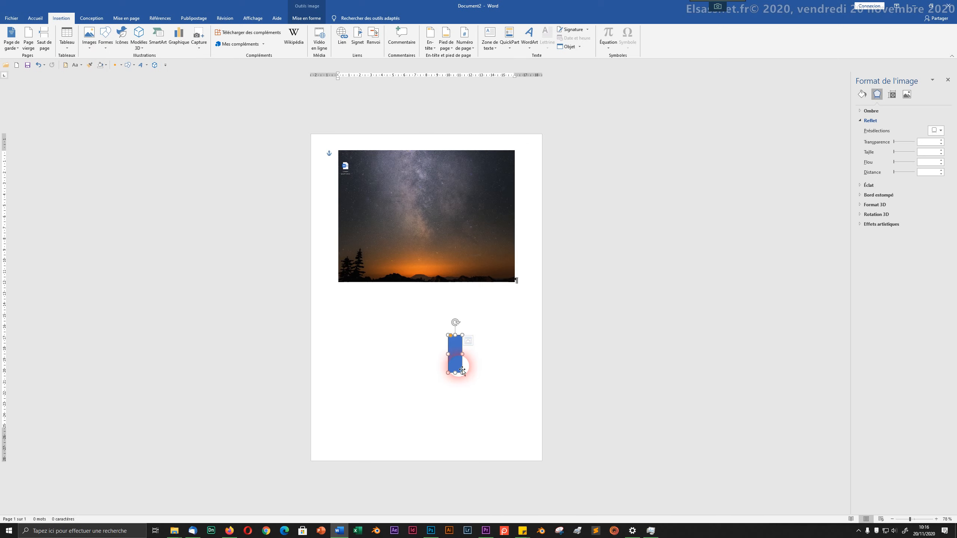
Open the formatting options of the blue rounded rectangle, followed by those of the night-sky picture.
{"action": "right_click", "coordinate": [457, 357]}
{"action": "left_click", "coordinate": [477, 495]}
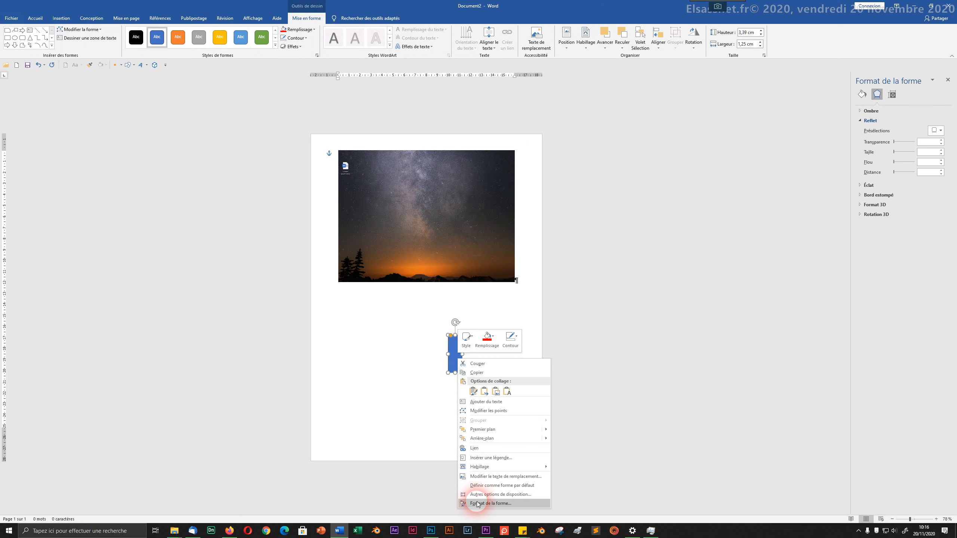
{"action": "left_click", "coordinate": [476, 503]}
{"action": "right_click", "coordinate": [436, 218]}
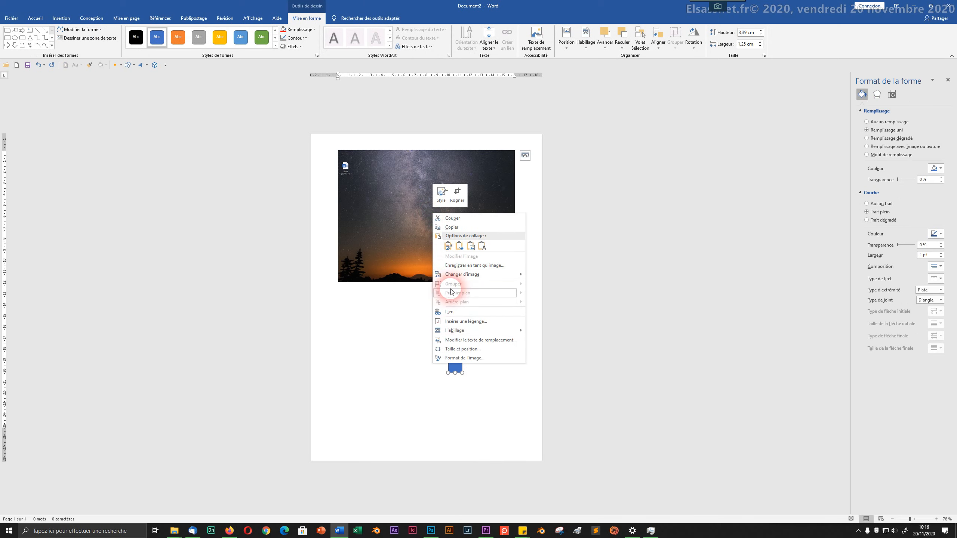
{"action": "left_click", "coordinate": [456, 359]}
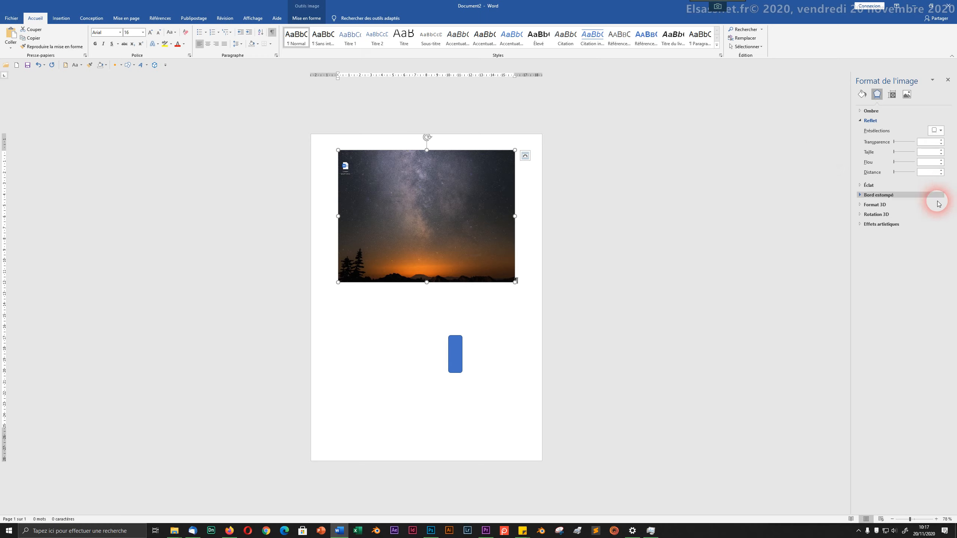
Bring up the night-sky picture's crop handles without trimming it, and crop it to the downward block arrow shape.
{"action": "left_click", "coordinate": [301, 18]}
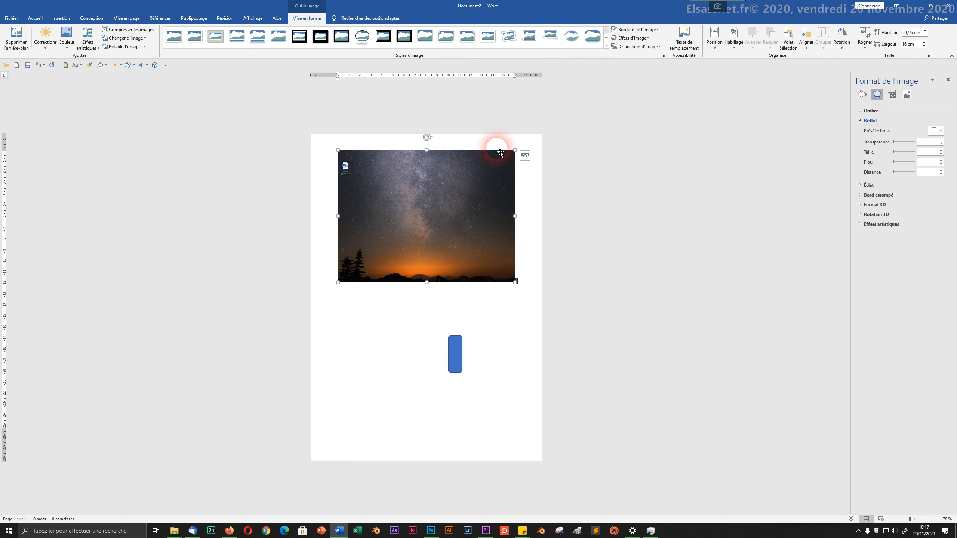
{"action": "left_click", "coordinate": [864, 48]}
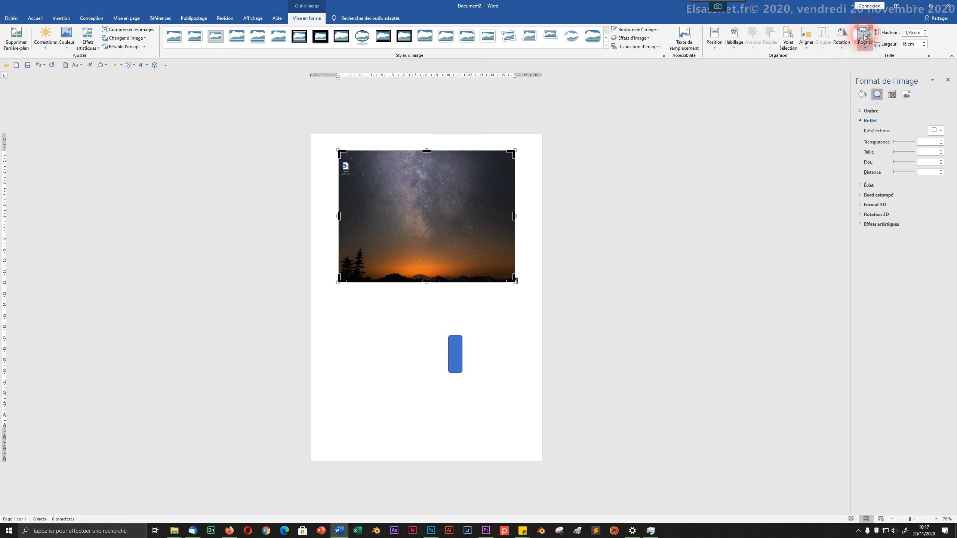
{"action": "left_click", "coordinate": [465, 304]}
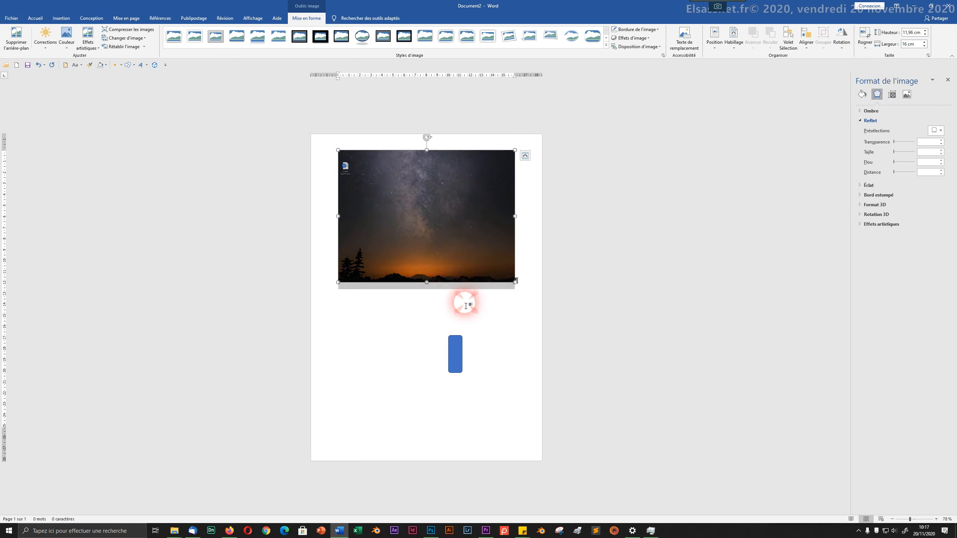
{"action": "left_click", "coordinate": [866, 48]}
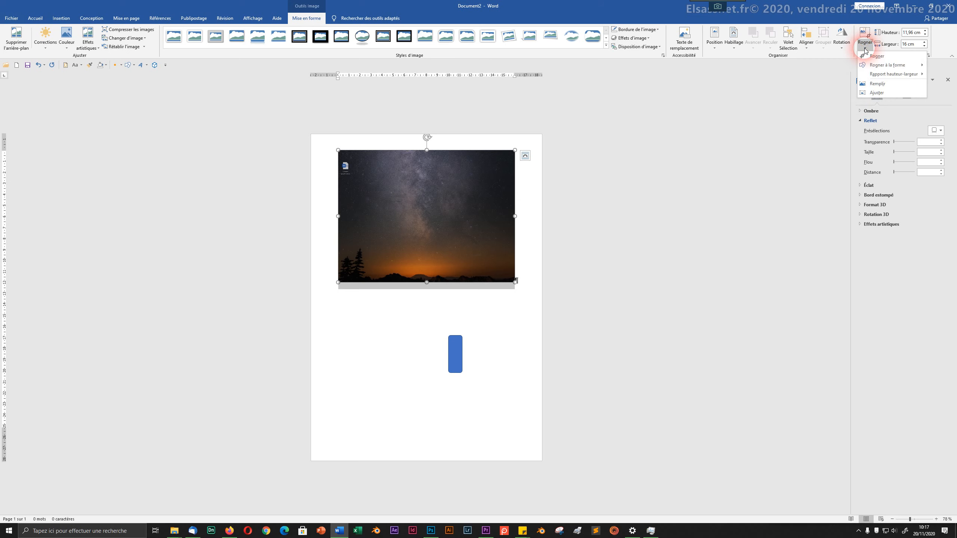
{"action": "left_click", "coordinate": [888, 66]}
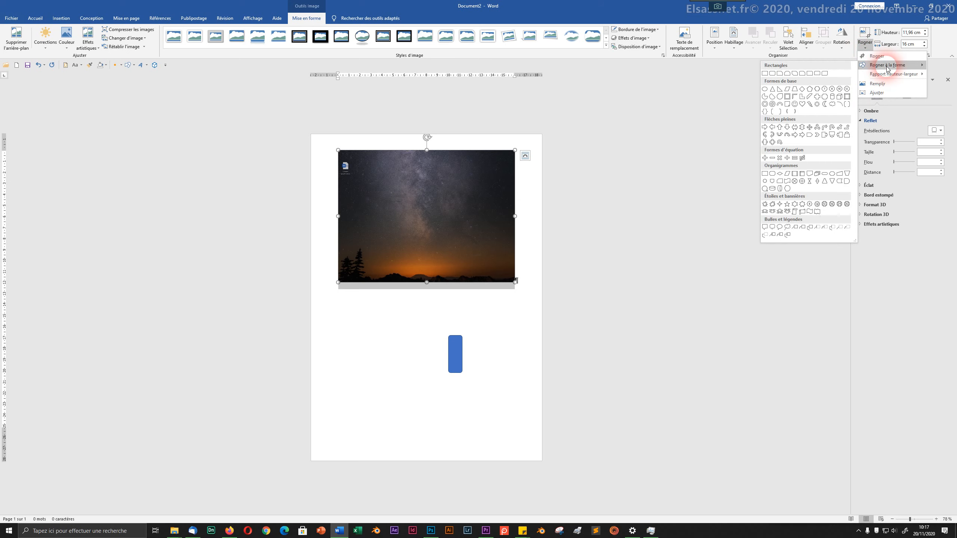
{"action": "left_click", "coordinate": [787, 129]}
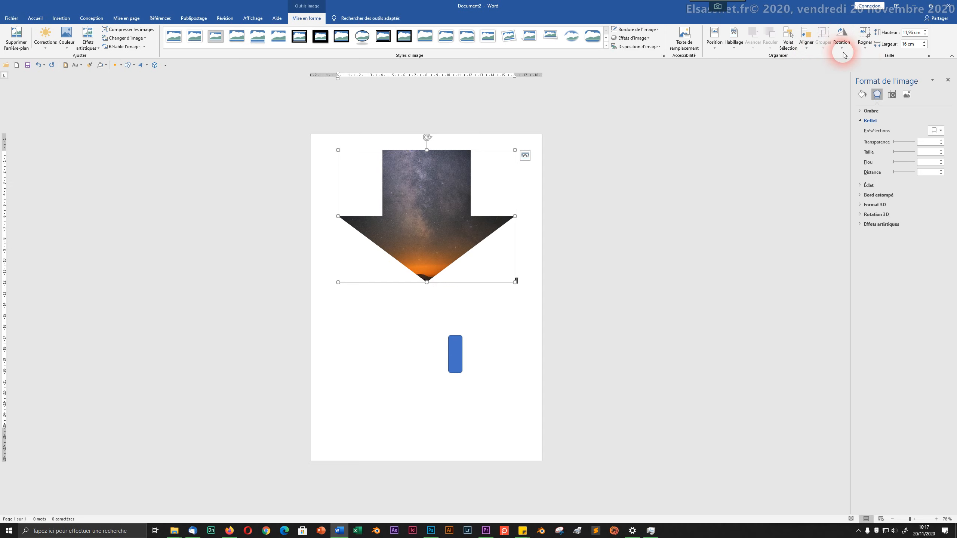
Crop the picture to the rounded flowchart rectangle and apply the oval picture style with a dark border and a shadow beneath.
{"action": "left_click", "coordinate": [865, 44]}
{"action": "mouse_move", "coordinate": [875, 63]}
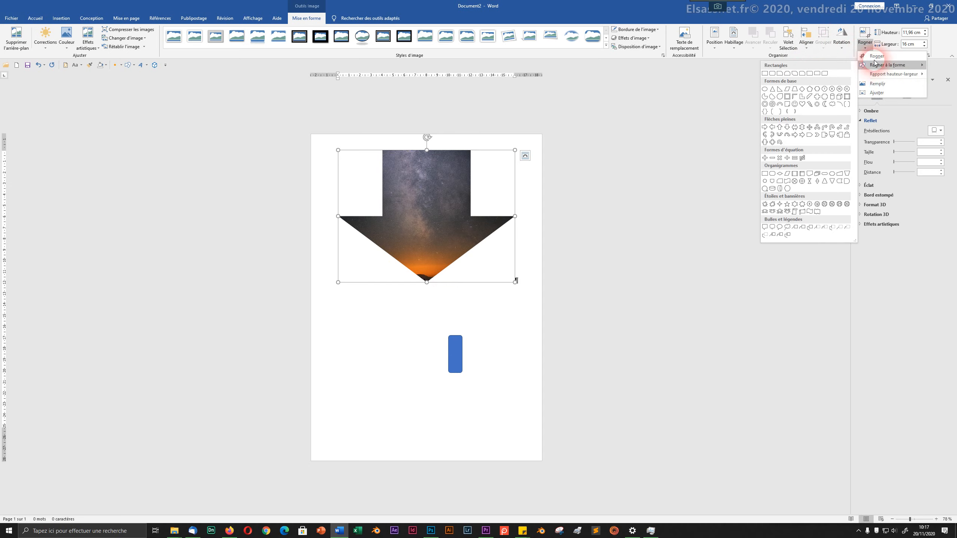
{"action": "left_click", "coordinate": [772, 176]}
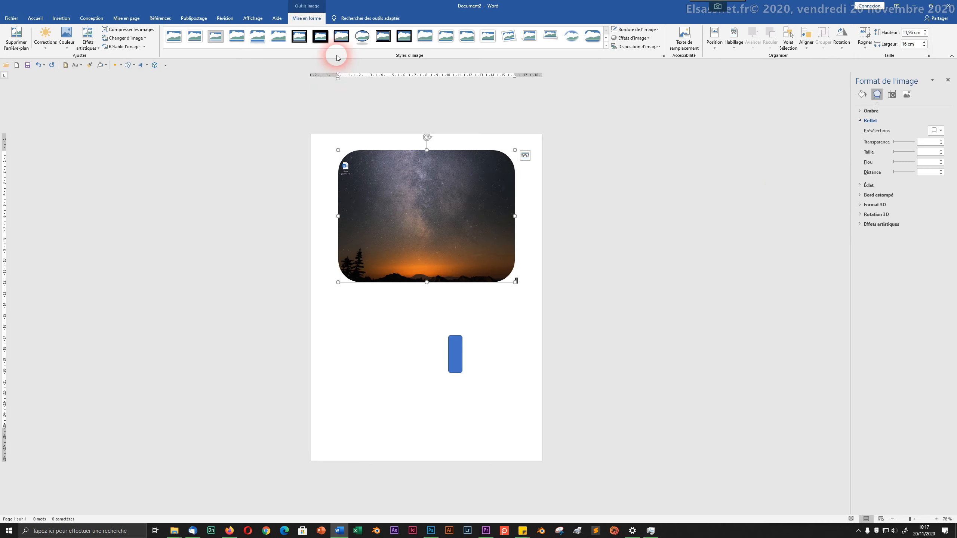
{"action": "left_click", "coordinate": [363, 35]}
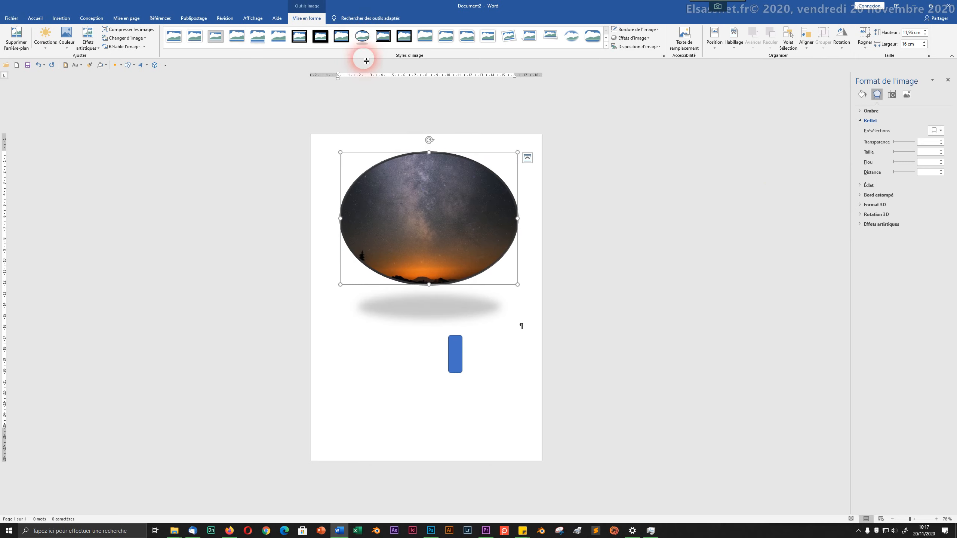